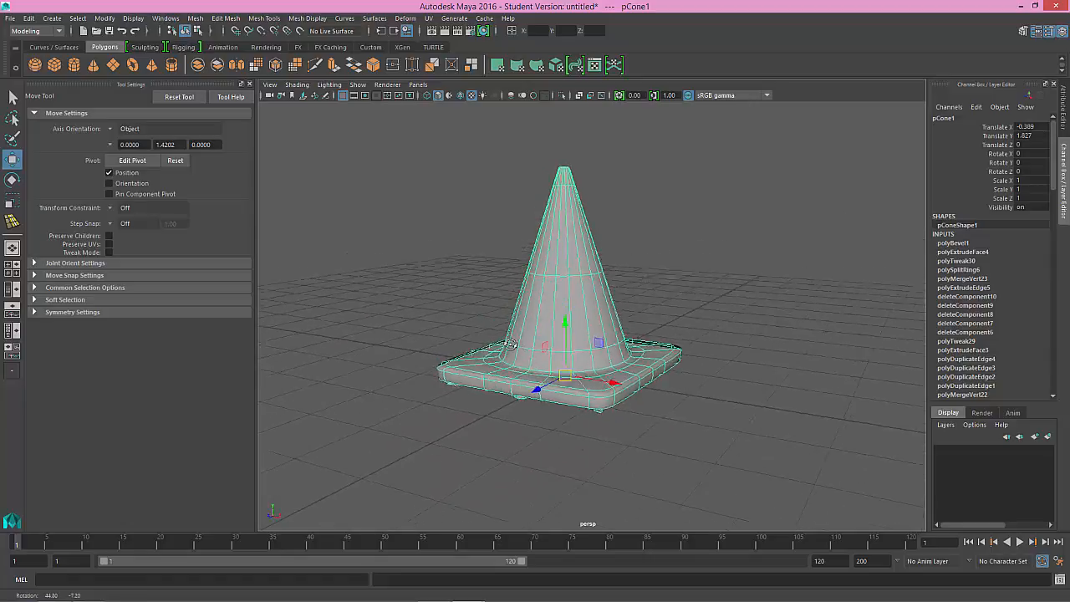
# Step: Examine the finished traffic cone from several angles, comparing its unsmoothed and smooth-preview display
pyautogui.click(657, 357)
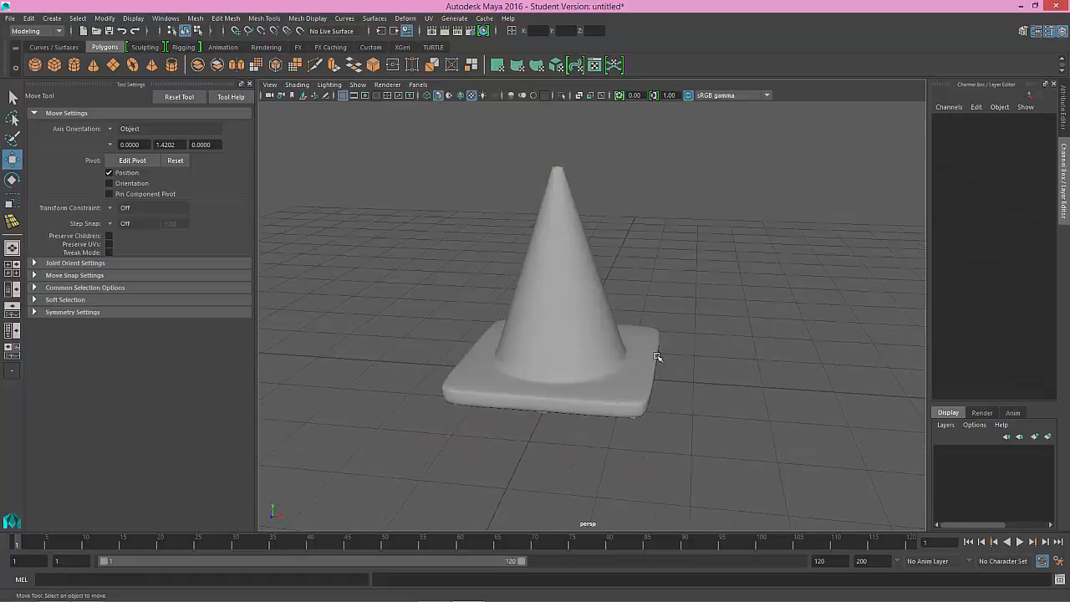
pyautogui.click(601, 344)
pyautogui.press('1')
pyautogui.click(668, 337)
pyautogui.keyDown('alt'); pyautogui.moveTo(575, 352); pyautogui.dragTo(612, 406); pyautogui.keyUp('alt')
pyautogui.click(598, 317)
pyautogui.press('3')
pyautogui.click(725, 326)
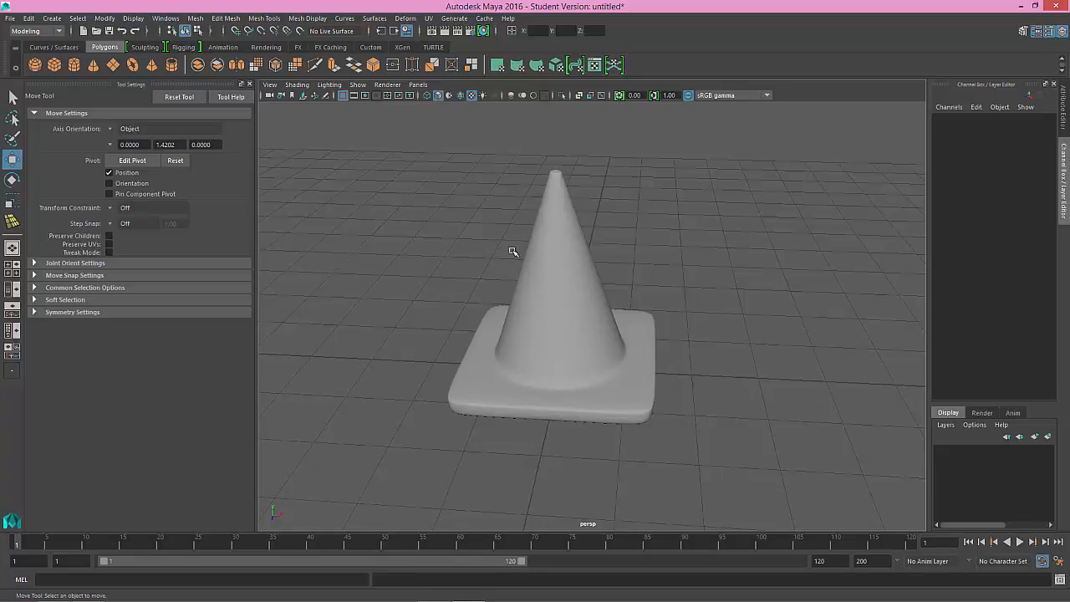
pyautogui.click(559, 251)
pyautogui.keyDown('alt'); pyautogui.moveTo(558, 251); pyautogui.dragTo(553, 282, button='middle'); pyautogui.keyUp('alt')
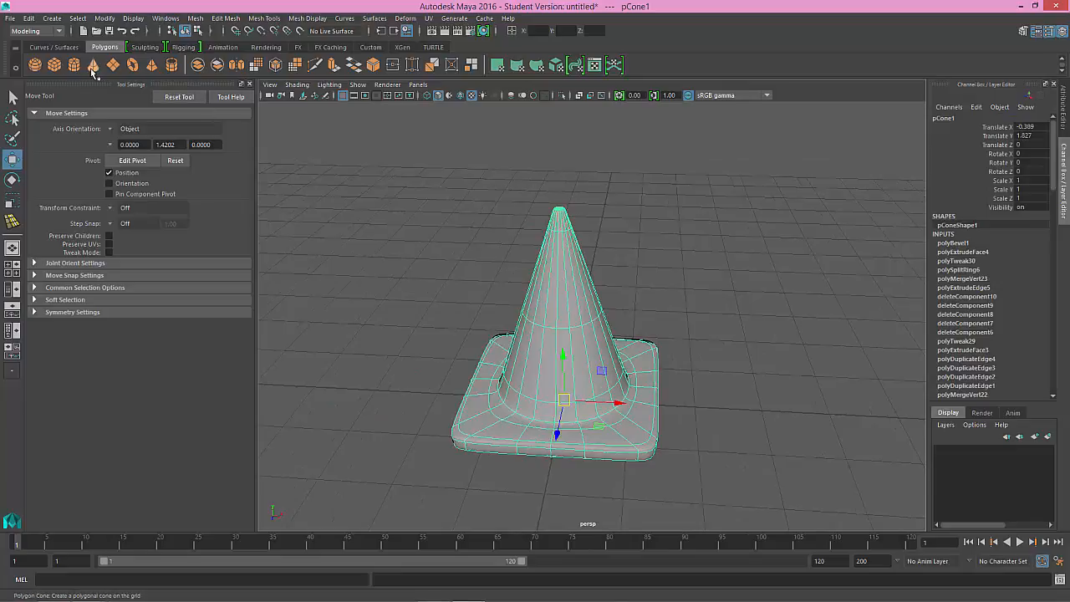
# Step: Try adding a default polygon cone and moving it along X beside the finished traffic cone
pyautogui.click(93, 66)
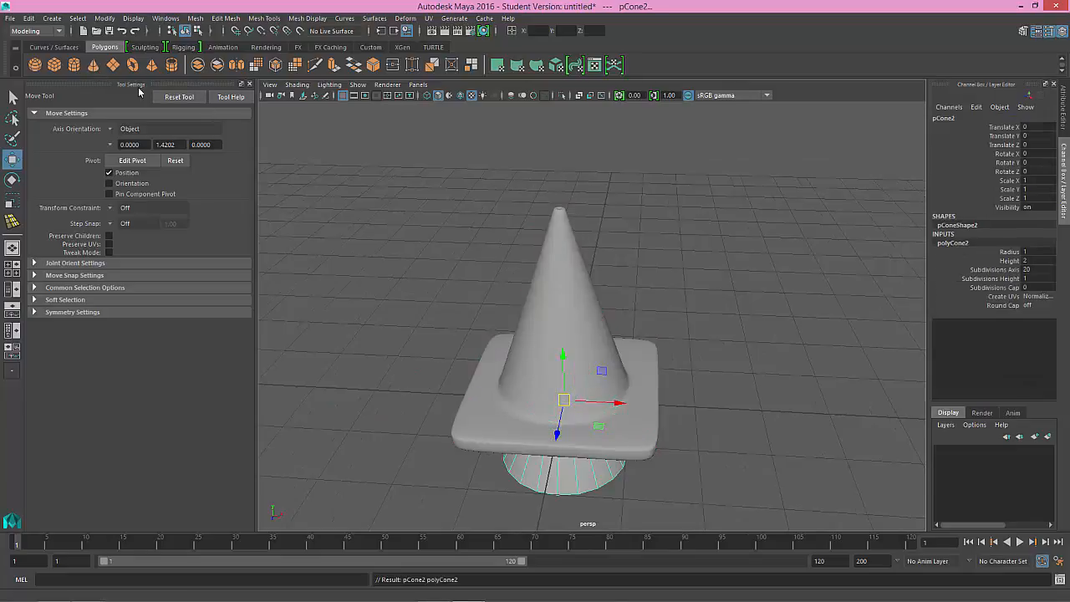
pyautogui.moveTo(581, 405); pyautogui.dragTo(403, 377)
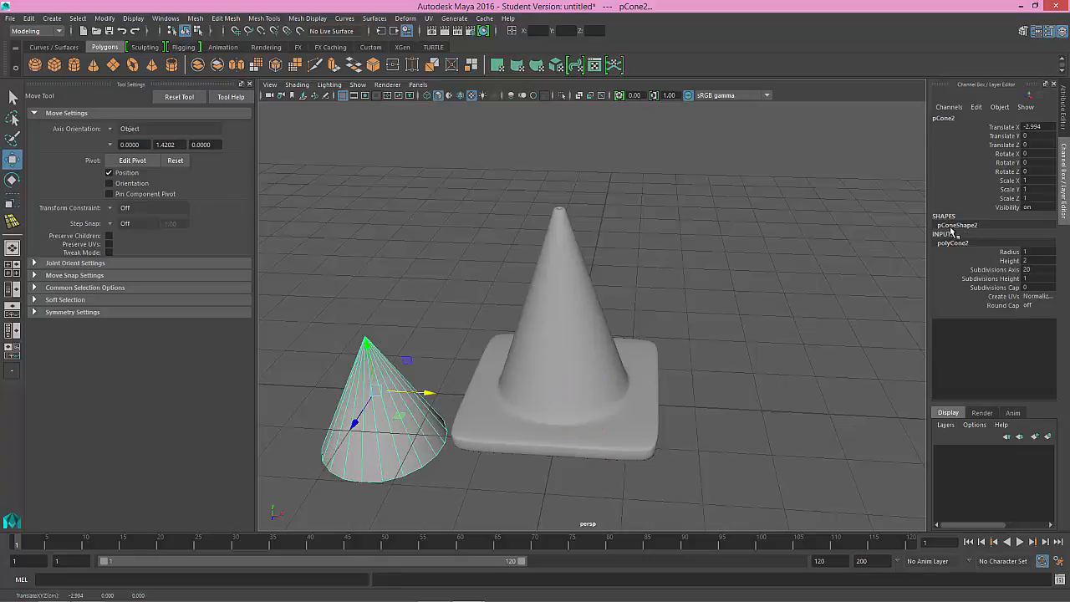
pyautogui.click(437, 320)
pyautogui.click(401, 404)
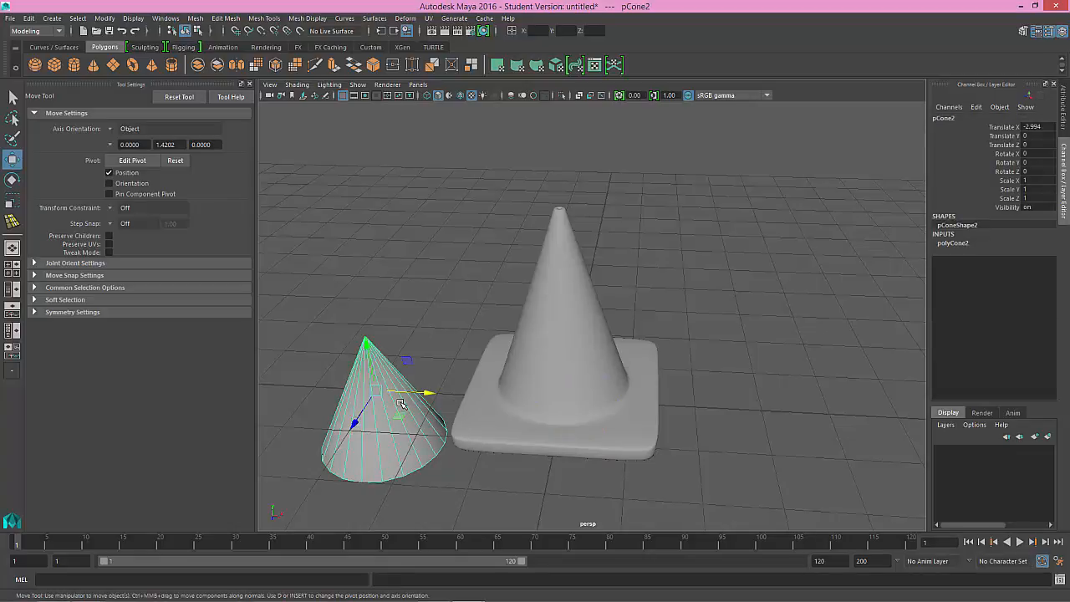
pyautogui.hotkey('ctrl', 'z')
pyautogui.hotkey('ctrl', 'z')
pyautogui.hotkey('ctrl', 'z')
pyautogui.hotkey('ctrl', 'z')
pyautogui.click(473, 331)
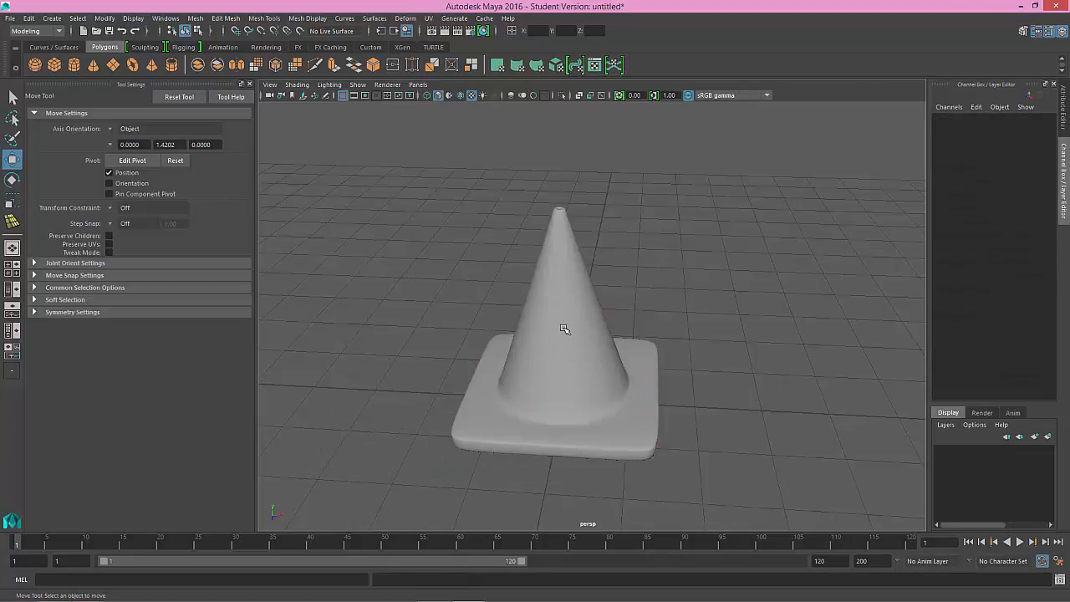
# Step: Delete the finished traffic cone from the scene and close the Move tool's settings
pyautogui.click(563, 332)
pyautogui.keyDown('alt'); pyautogui.moveTo(563, 334); pyautogui.dragTo(643, 313); pyautogui.keyUp('alt')
pyautogui.click(716, 314)
pyautogui.moveTo(702, 337)
pyautogui.keyDown('alt'); pyautogui.mouseDown()
pyautogui.moveTo(657, 376)
pyautogui.moveTo(588, 523)
pyautogui.moveTo(714, 354)
pyautogui.mouseUp(); pyautogui.keyUp('alt')
pyautogui.click(558, 374)
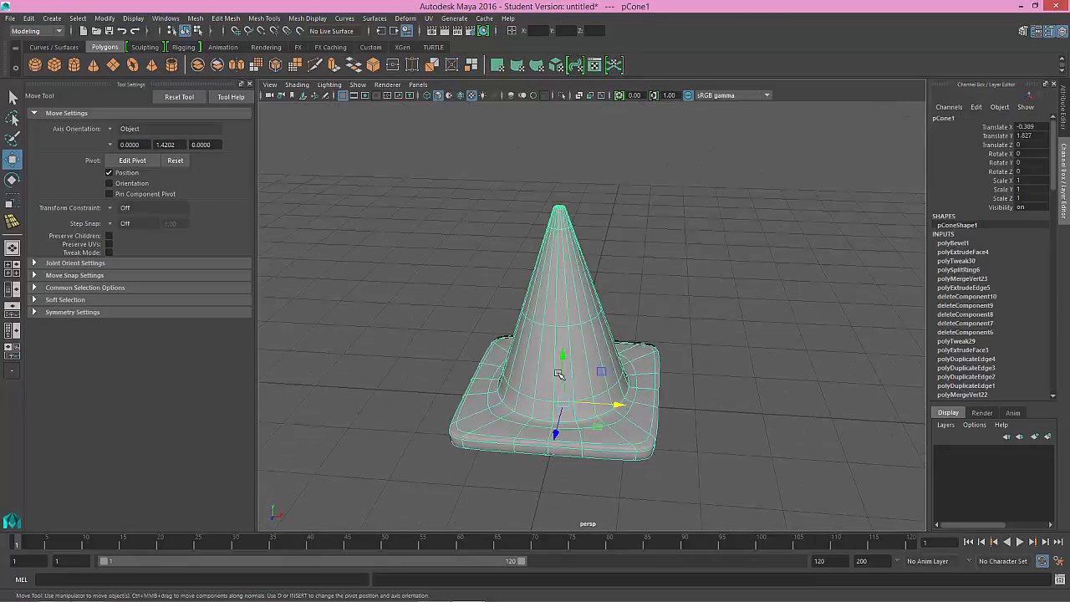
pyautogui.press('Delete')
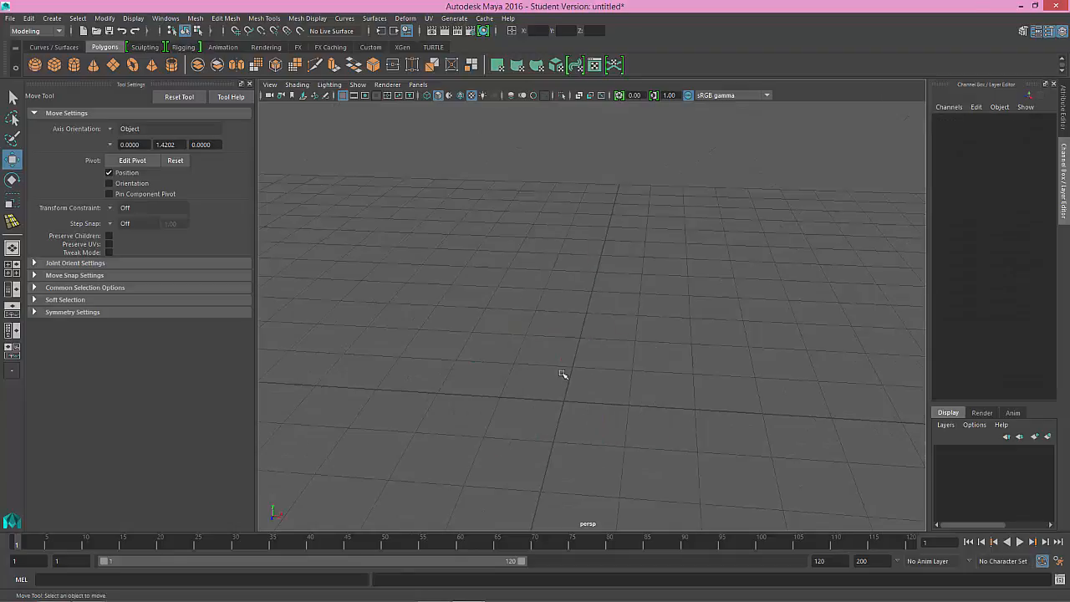
pyautogui.click(250, 85)
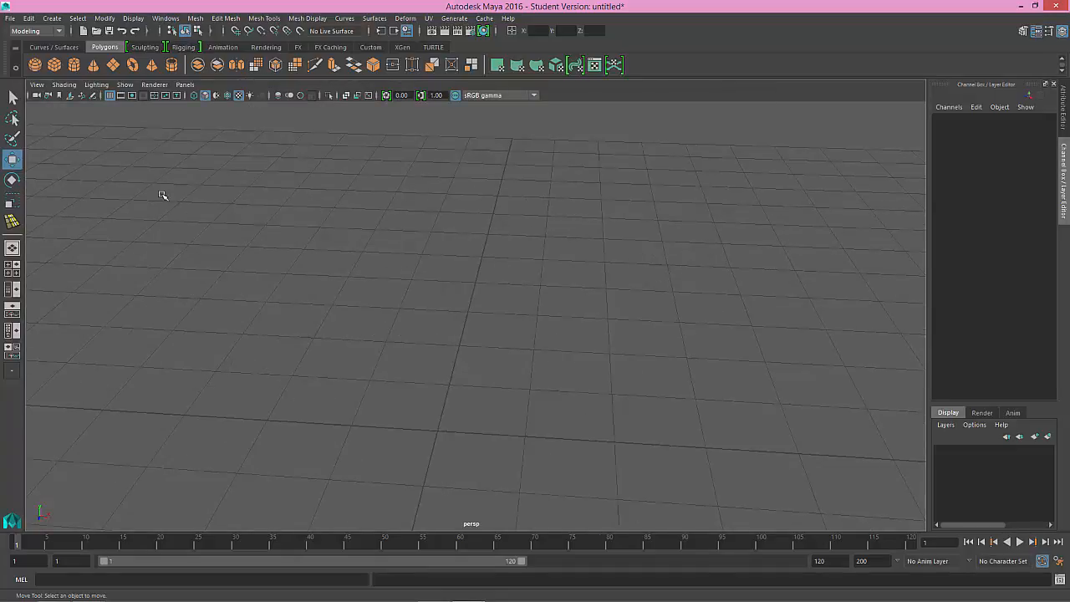
# Step: Create a polygon cone at the origin and set its height to 3
pyautogui.click(93, 65)
pyautogui.keyDown('alt'); pyautogui.moveTo(518, 370); pyautogui.dragTo(499, 282, button='middle'); pyautogui.keyUp('alt')
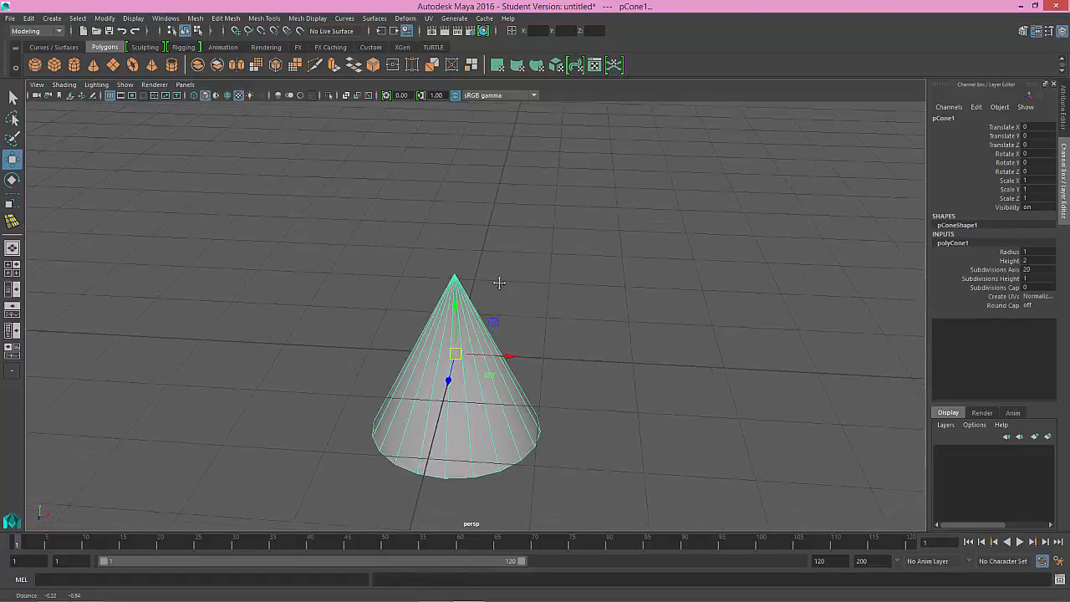
pyautogui.keyDown('alt'); pyautogui.moveTo(499, 283); pyautogui.dragTo(535, 294); pyautogui.keyUp('alt')
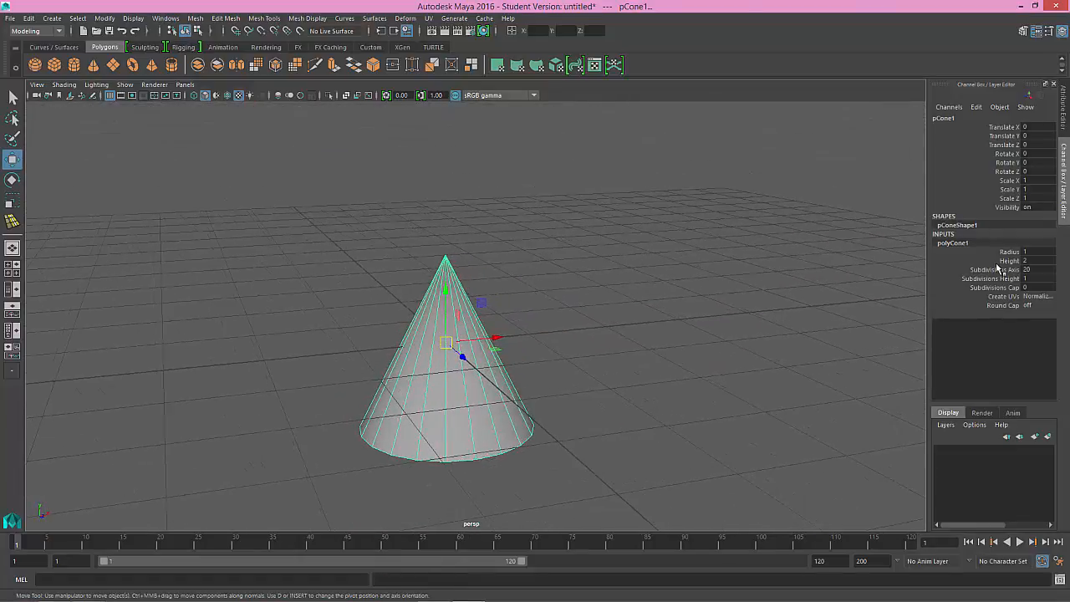
pyautogui.click(1008, 260)
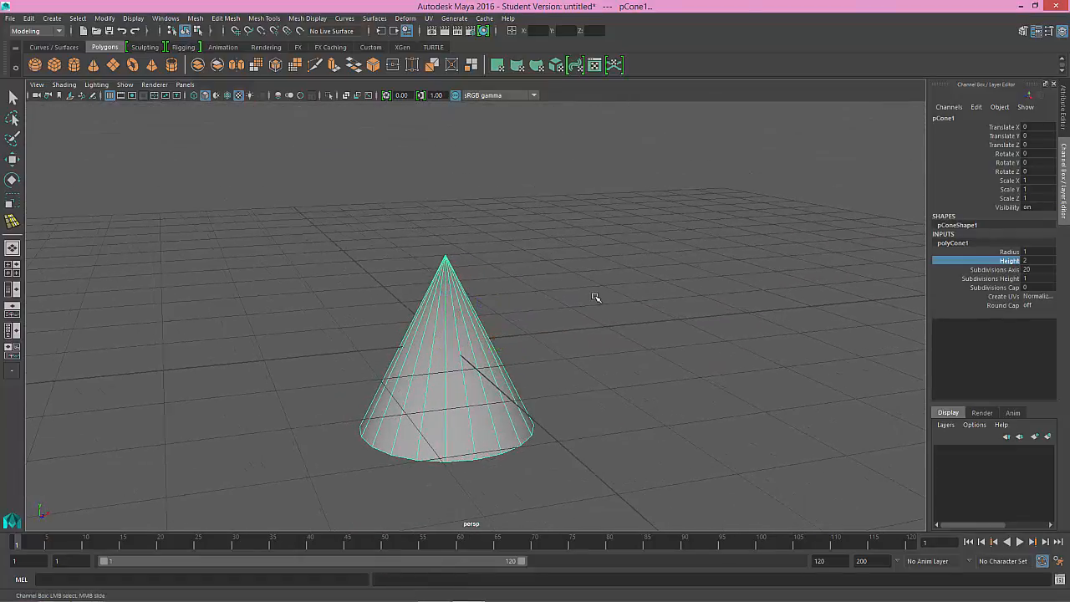
pyautogui.moveTo(595, 297); pyautogui.dragTo(601, 297, button='middle')
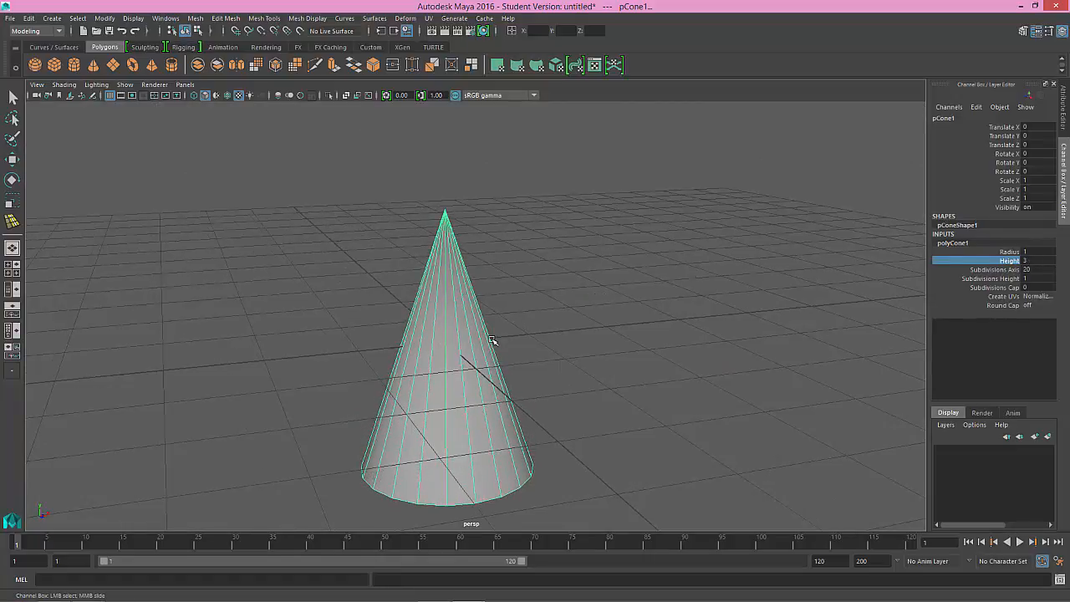
# Step: Raise the cone onto the grid by setting its Translate Y to 1.75
pyautogui.press('w')
pyautogui.moveTo(444, 307); pyautogui.dragTo(458, 255)
pyautogui.hotkey('ctrl', 'z')
pyautogui.click(449, 279)
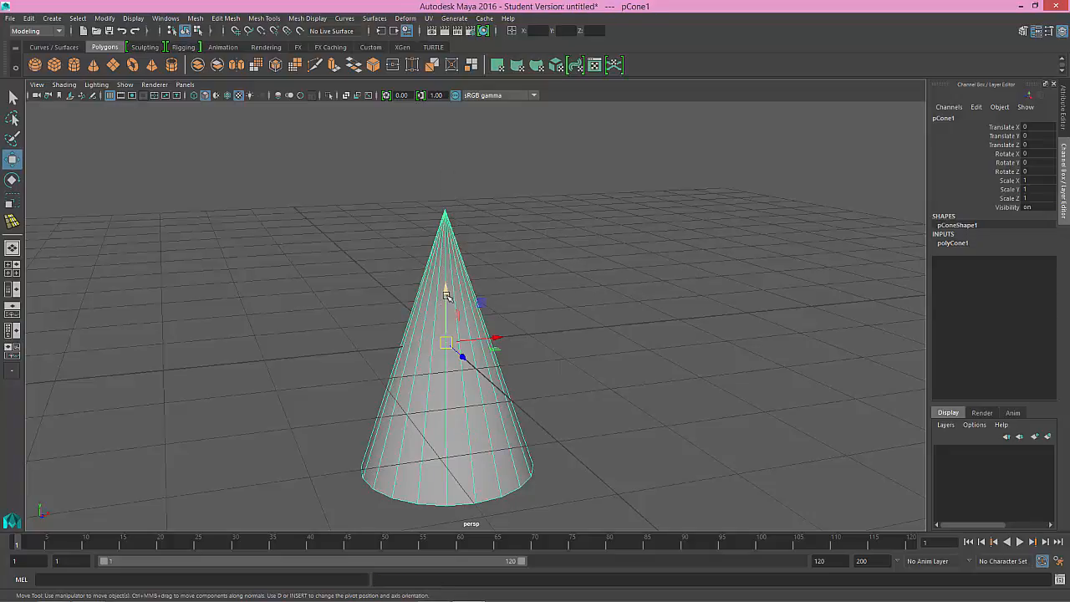
pyautogui.moveTo(447, 295); pyautogui.dragTo(444, 139)
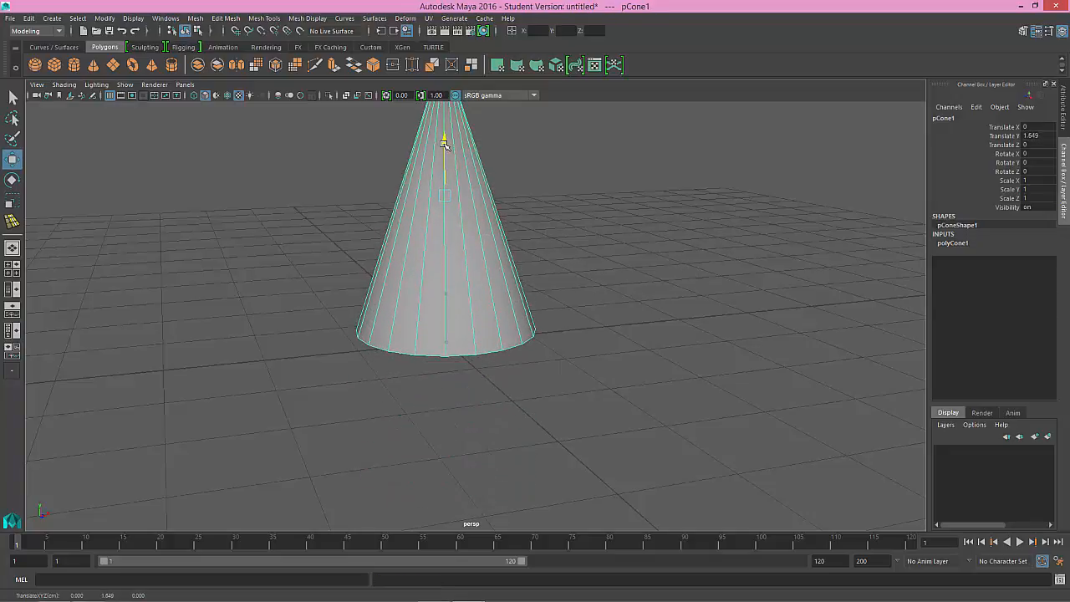
pyautogui.doubleClick(1052, 137)
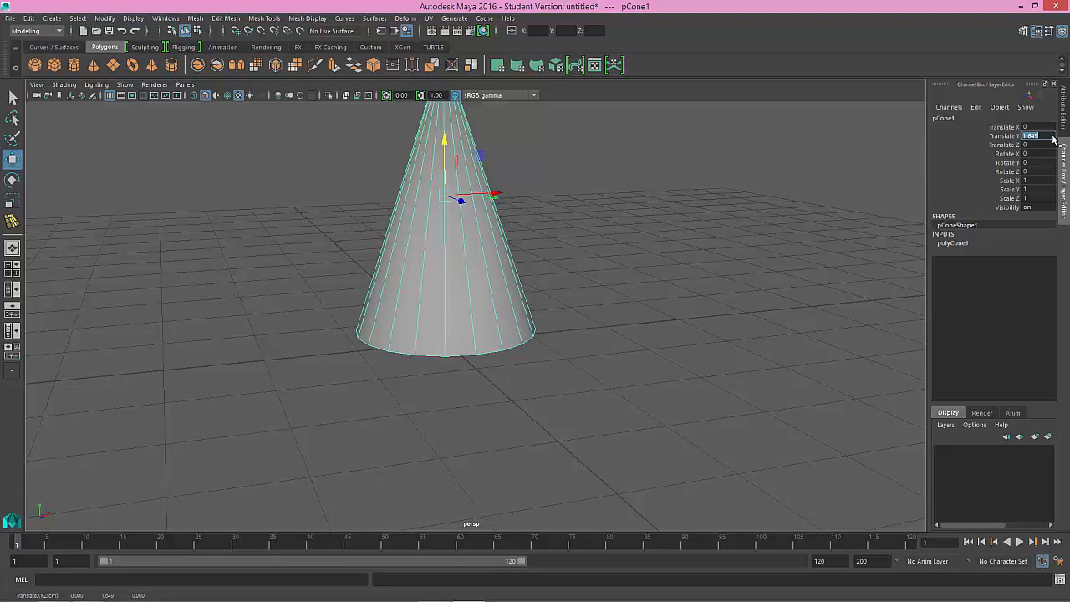
pyautogui.write('1.75')
pyautogui.press('Return')
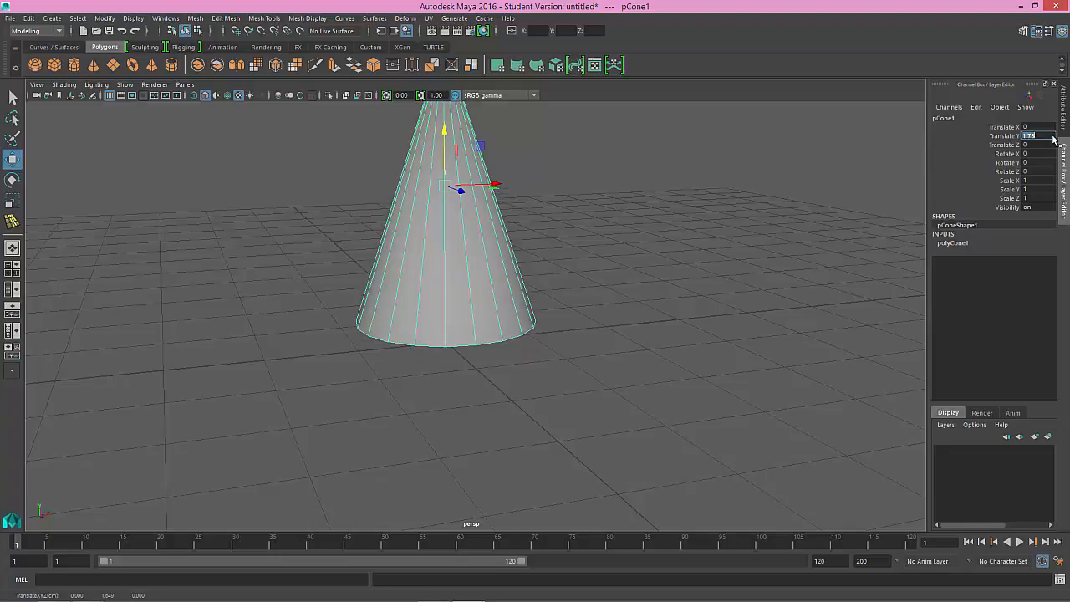
# Step: Switch the cone to vertex mode and select the single vertex at its apex
pyautogui.keyDown('alt'); pyautogui.moveTo(583, 389); pyautogui.dragTo(621, 382); pyautogui.keyUp('alt')
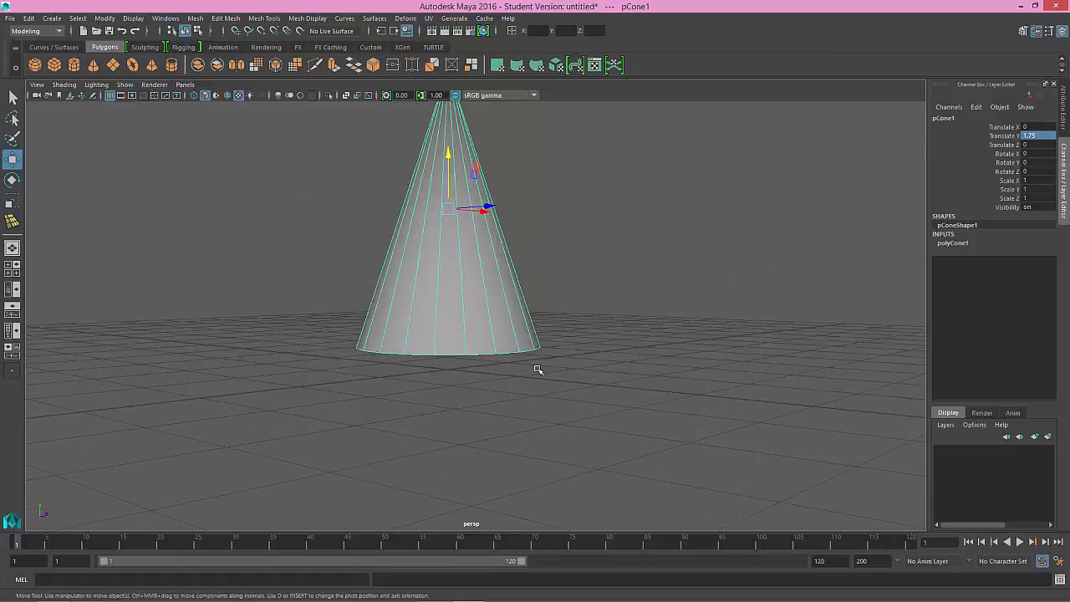
pyautogui.keyDown('alt'); pyautogui.moveTo(494, 379); pyautogui.dragTo(465, 384); pyautogui.keyUp('alt')
pyautogui.keyDown('alt'); pyautogui.moveTo(477, 394); pyautogui.dragTo(479, 436, button='middle'); pyautogui.keyUp('alt')
pyautogui.keyDown('alt'); pyautogui.moveTo(530, 389); pyautogui.dragTo(509, 384); pyautogui.keyUp('alt')
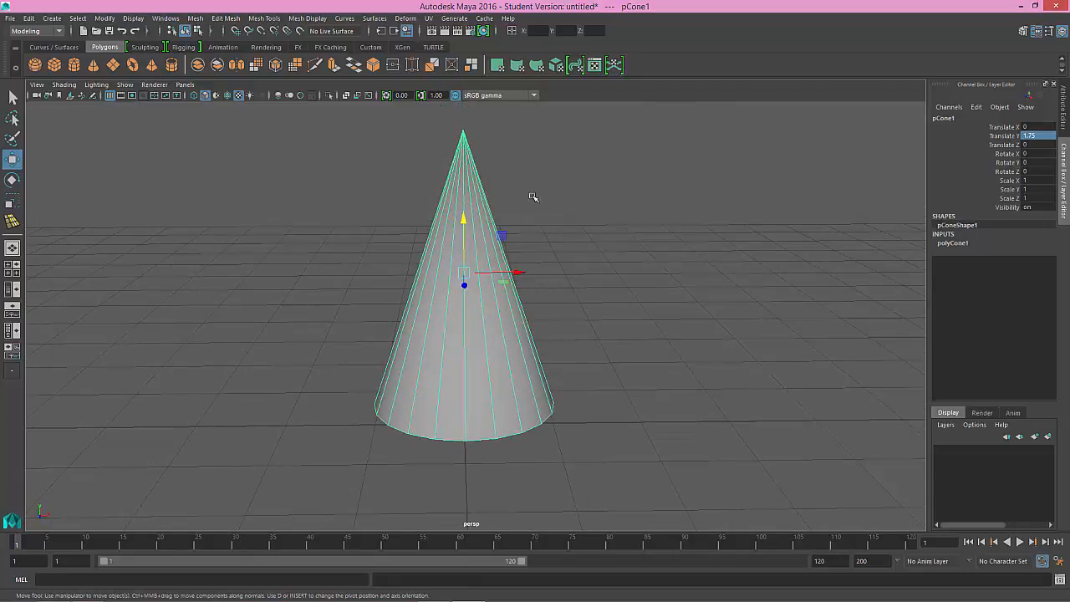
pyautogui.press('1')
pyautogui.moveTo(484, 193); pyautogui.dragTo(511, 194, button='right')
pyautogui.keyDown('alt'); pyautogui.moveTo(511, 195); pyautogui.dragTo(523, 256, button='middle'); pyautogui.keyUp('alt')
pyautogui.moveTo(523, 256); pyautogui.dragTo(425, 166)
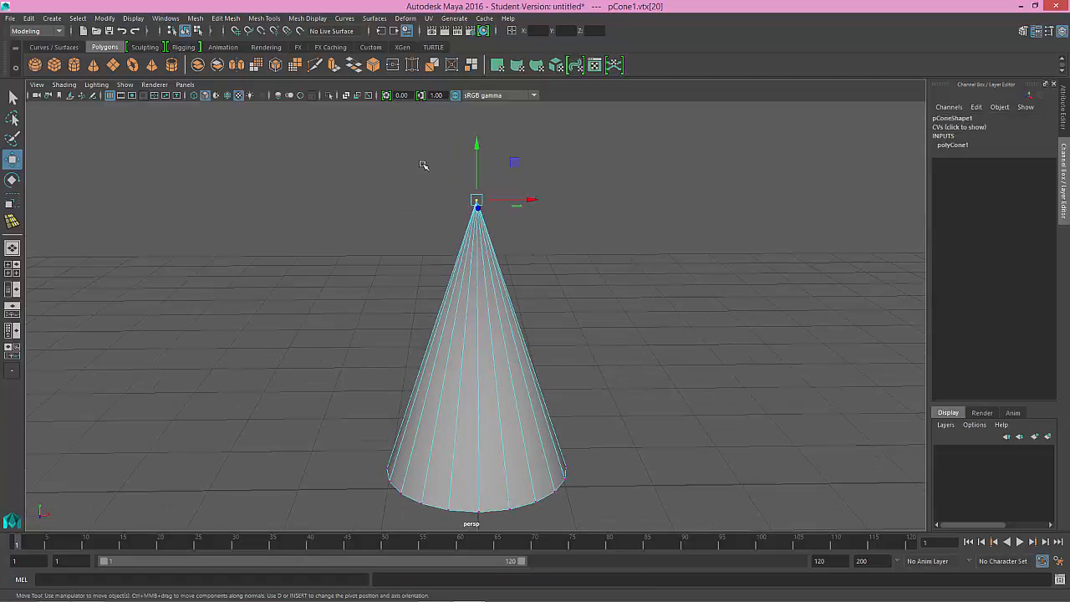
# Step: Open the Chamfer Vertices options for the selected apex vertex and move the dialog clear of the cone
pyautogui.keyDown('alt'); pyautogui.moveTo(468, 201); pyautogui.dragTo(466, 239, button='middle'); pyautogui.keyUp('alt')
pyautogui.keyDown('alt'); pyautogui.moveTo(466, 239); pyautogui.dragTo(481, 222); pyautogui.keyUp('alt')
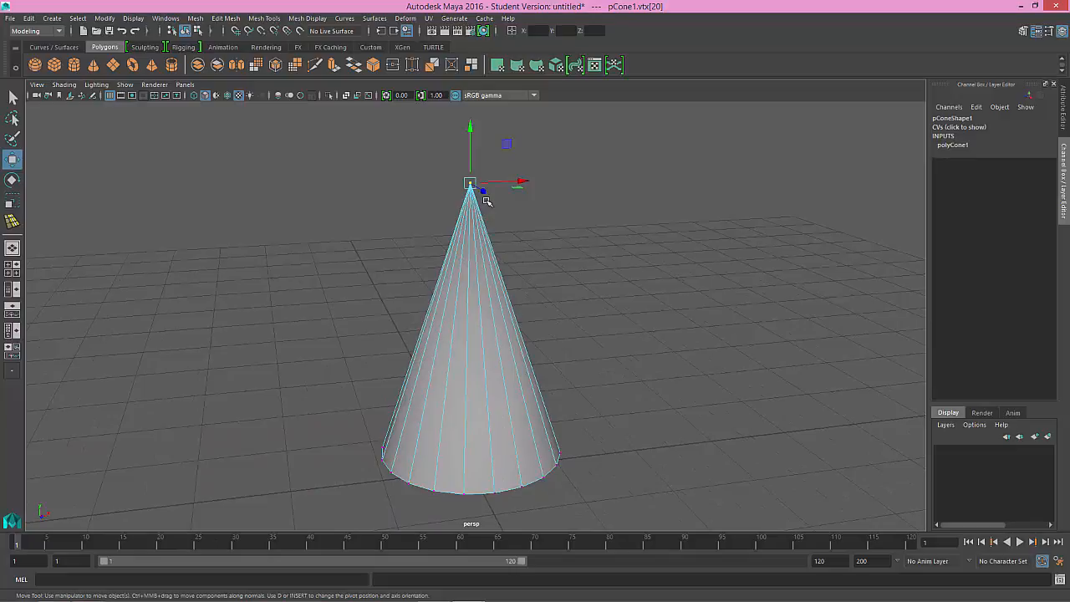
pyautogui.keyDown('alt'); pyautogui.moveTo(482, 194); pyautogui.dragTo(569, 305, button='right'); pyautogui.keyUp('alt')
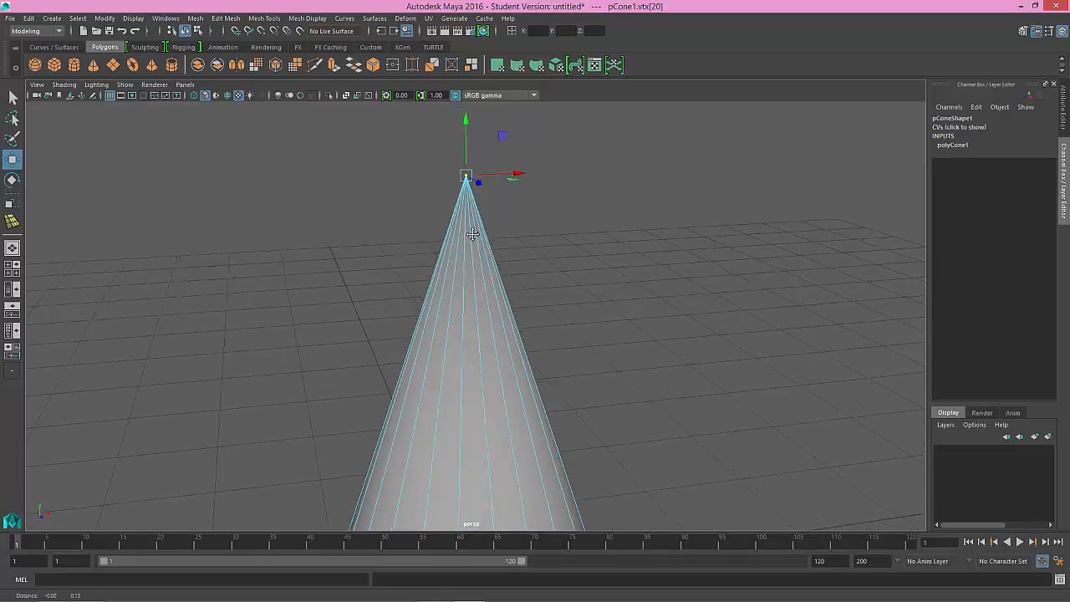
pyautogui.moveTo(471, 232)
pyautogui.keyDown('alt'); pyautogui.mouseDown()
pyautogui.moveTo(502, 246)
pyautogui.moveTo(480, 247)
pyautogui.moveTo(473, 211)
pyautogui.mouseUp(); pyautogui.keyUp('alt')
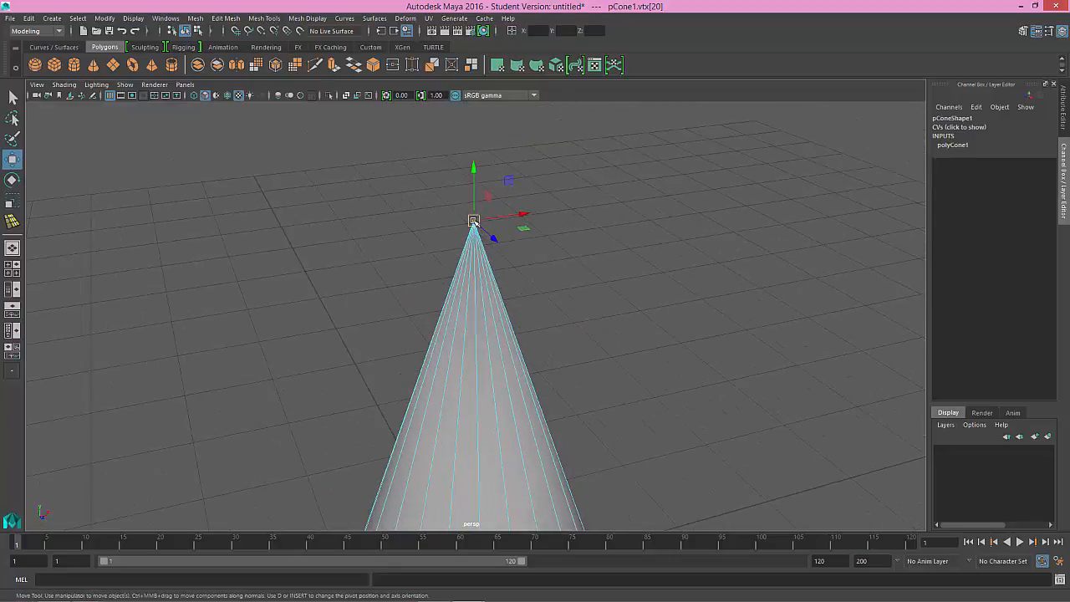
pyautogui.moveTo(481, 245)
pyautogui.keyDown('alt'); pyautogui.mouseDown()
pyautogui.moveTo(485, 222)
pyautogui.moveTo(477, 236)
pyautogui.mouseUp(); pyautogui.keyUp('alt')
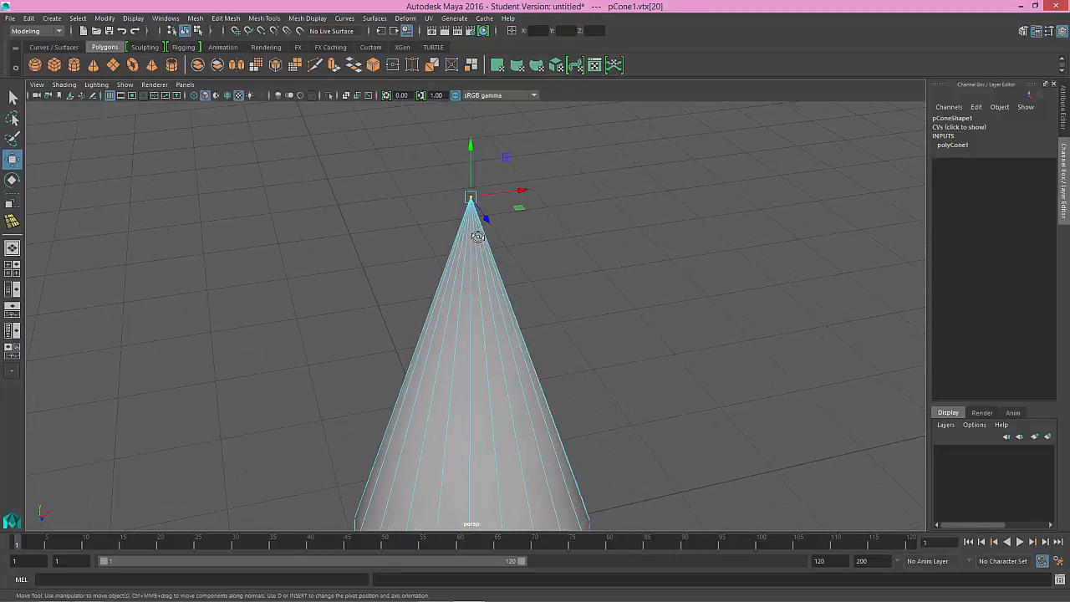
pyautogui.click(226, 18)
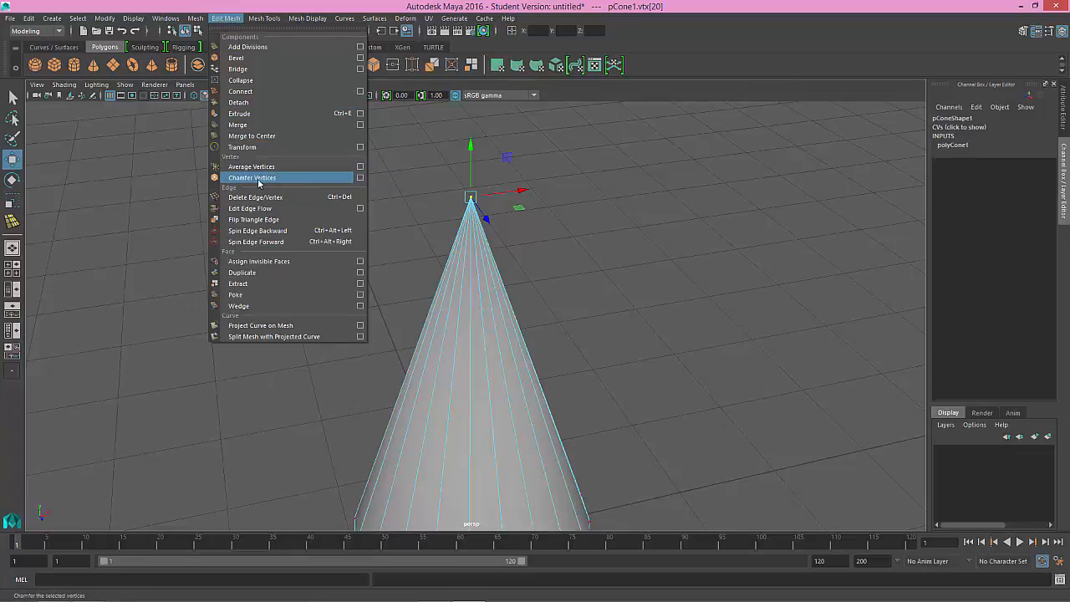
pyautogui.click(361, 177)
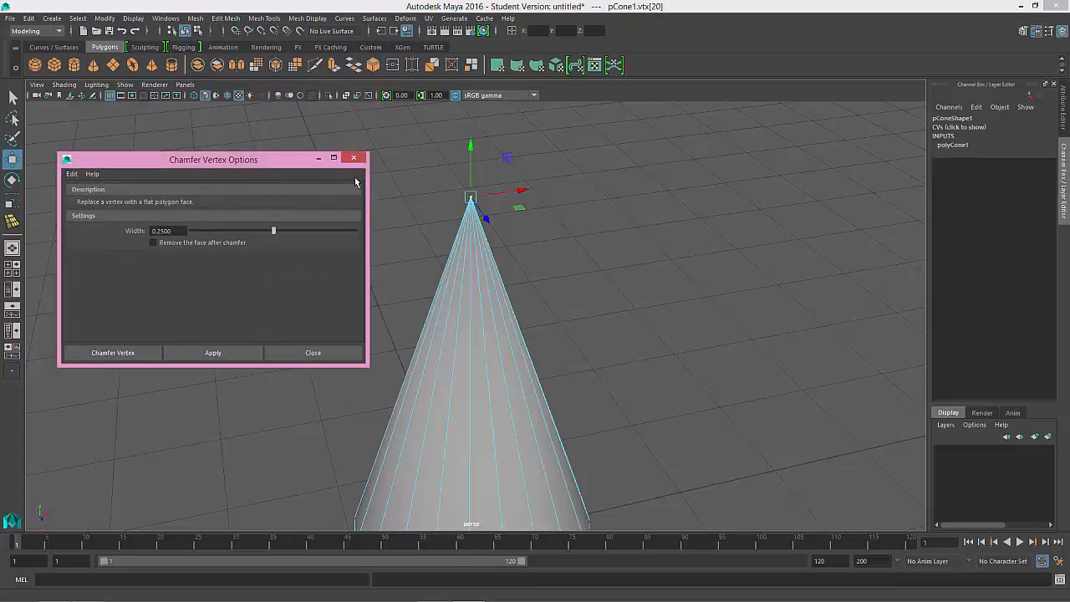
pyautogui.moveTo(253, 160); pyautogui.dragTo(270, 114)
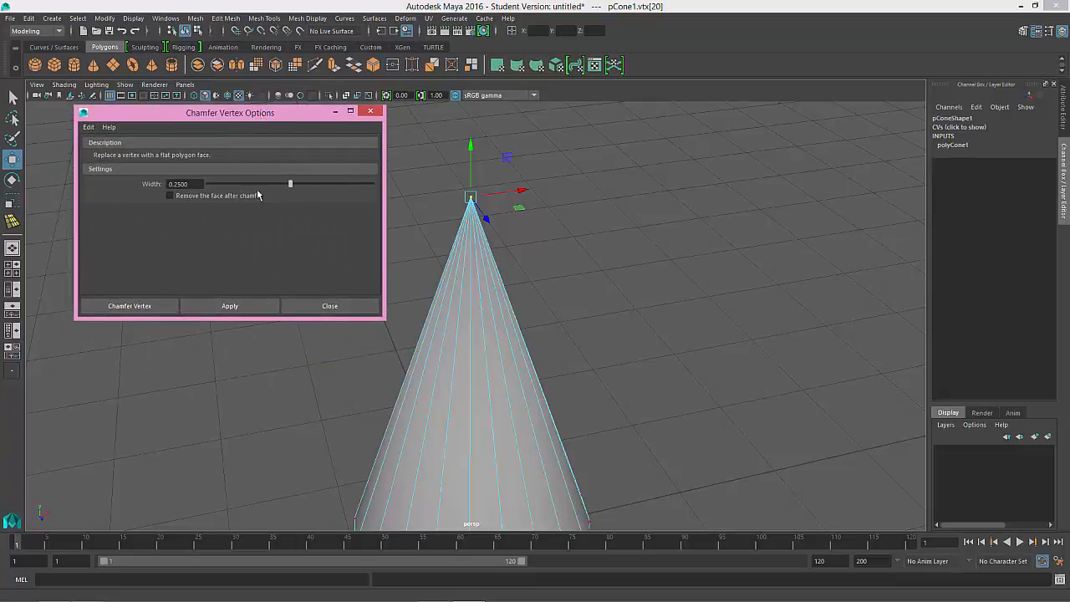
# Step: Try chamfering the cone's apex vertex with a width of 0.25, undoing the chamfer
pyautogui.click(223, 307)
pyautogui.click(512, 284)
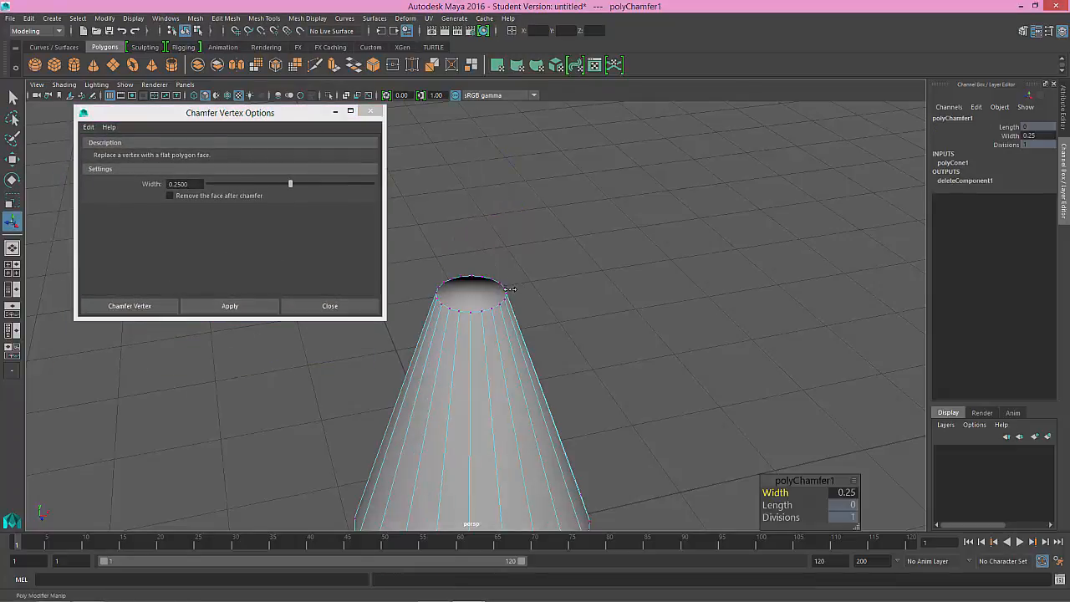
pyautogui.hotkey('ctrl', 'z')
pyautogui.hotkey('ctrl', 'z')
pyautogui.hotkey('ctrl', 'z')
pyautogui.hotkey('ctrl', 'z')
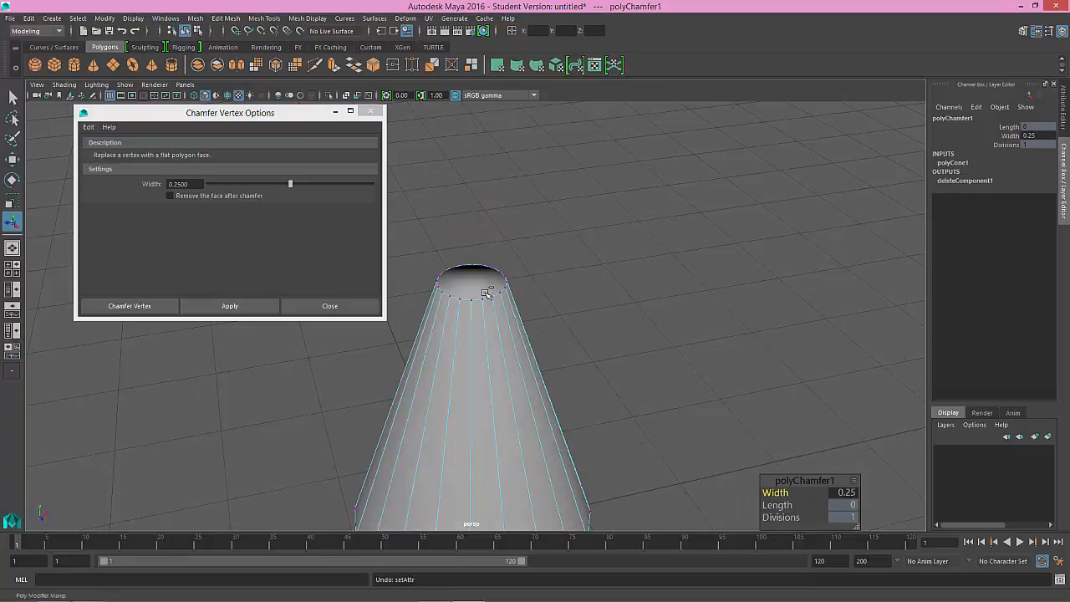
pyautogui.hotkey('ctrl', 'z')
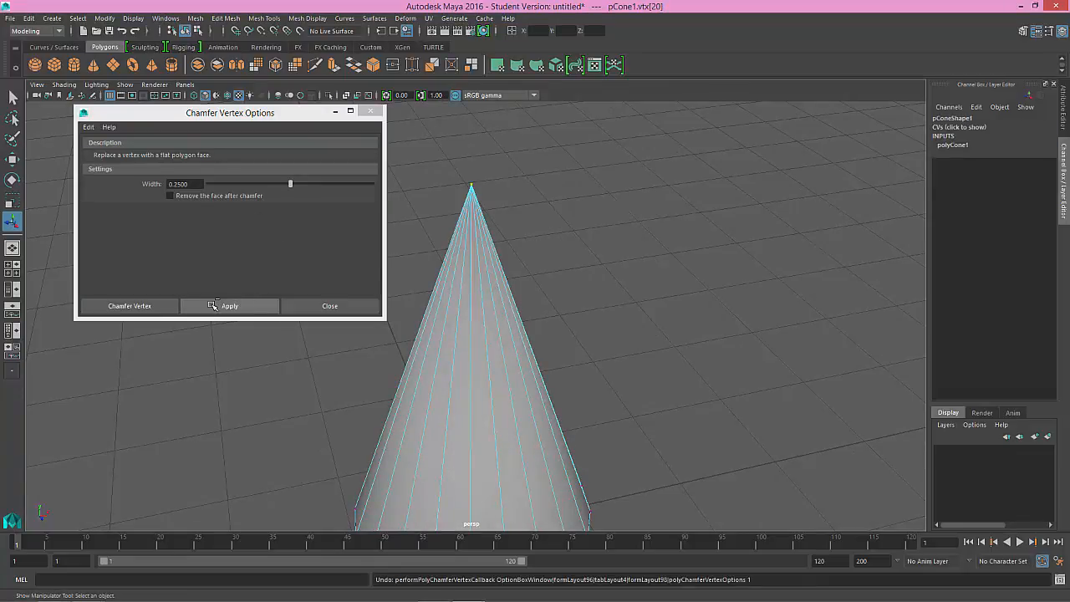
# Step: Chamfer the cone's apex vertex with a width of 0.15 and close the chamfer options
pyautogui.click(211, 306)
pyautogui.moveTo(703, 404); pyautogui.dragTo(697, 406, button='middle')
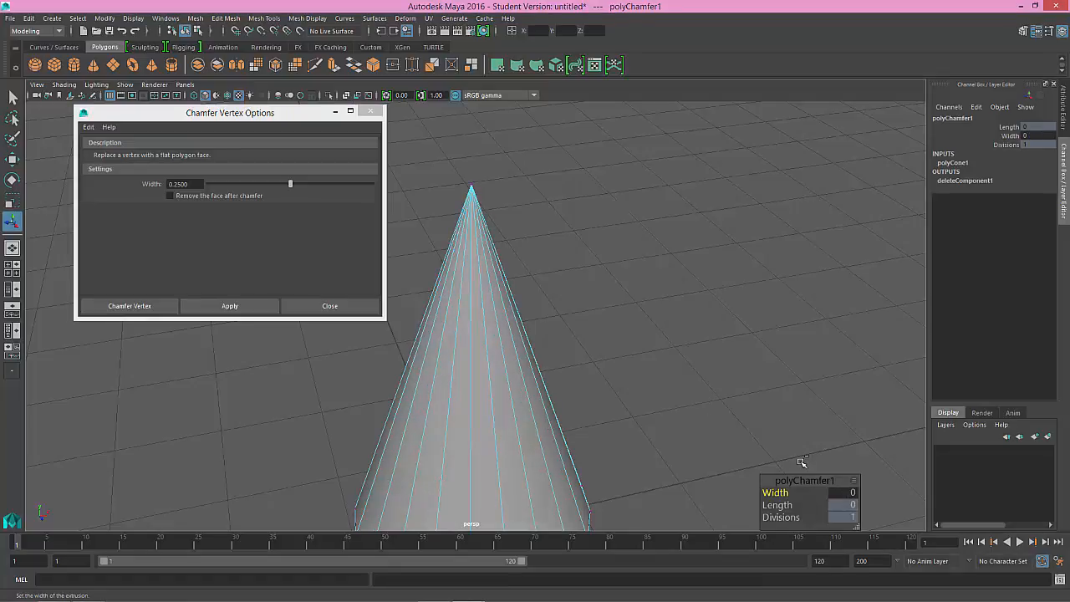
pyautogui.moveTo(797, 484); pyautogui.dragTo(747, 372)
pyautogui.hotkey('ctrl', 'z')
pyautogui.moveTo(579, 328); pyautogui.dragTo(580, 328, button='middle')
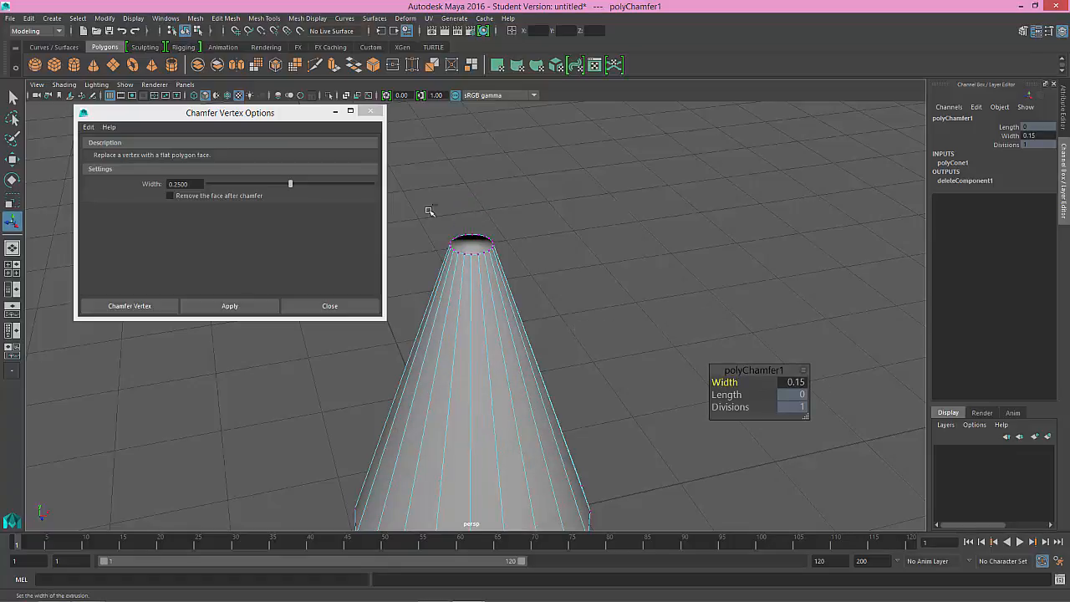
pyautogui.click(229, 306)
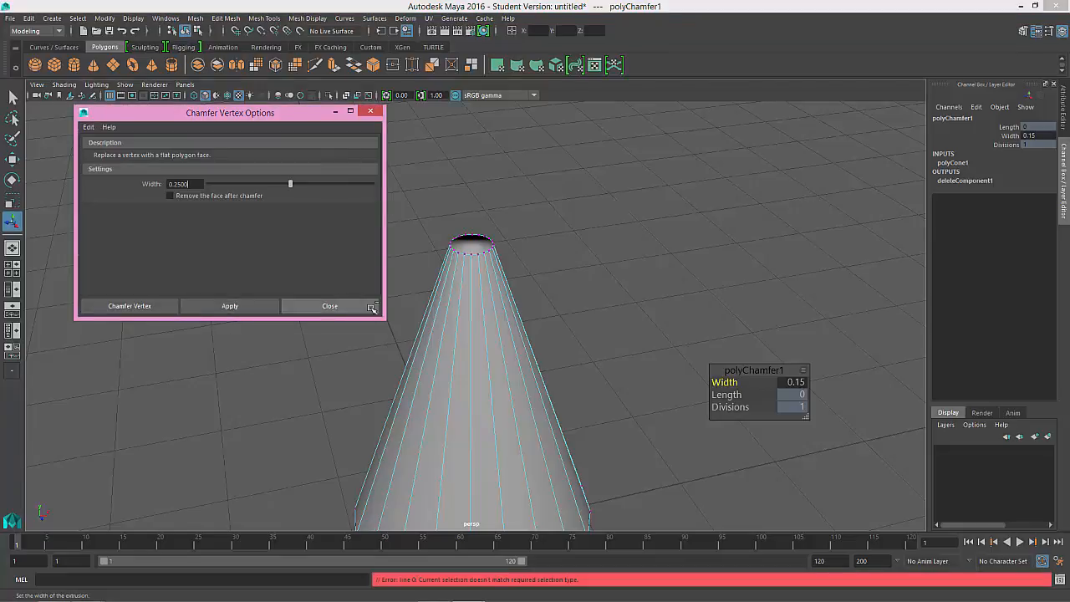
pyautogui.click(370, 111)
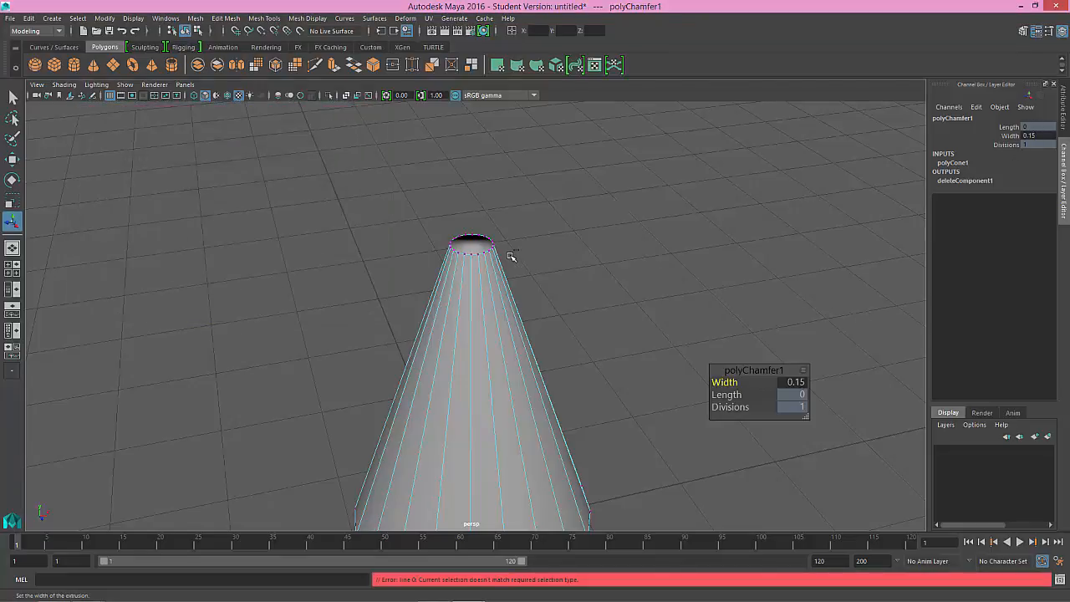
# Step: Switch to face mode and delete the flat cap face at the cone's chamfered tip
pyautogui.moveTo(510, 256); pyautogui.dragTo(510, 288, button='right')
pyautogui.click(470, 245)
pyautogui.click(470, 246)
pyautogui.press('Delete')
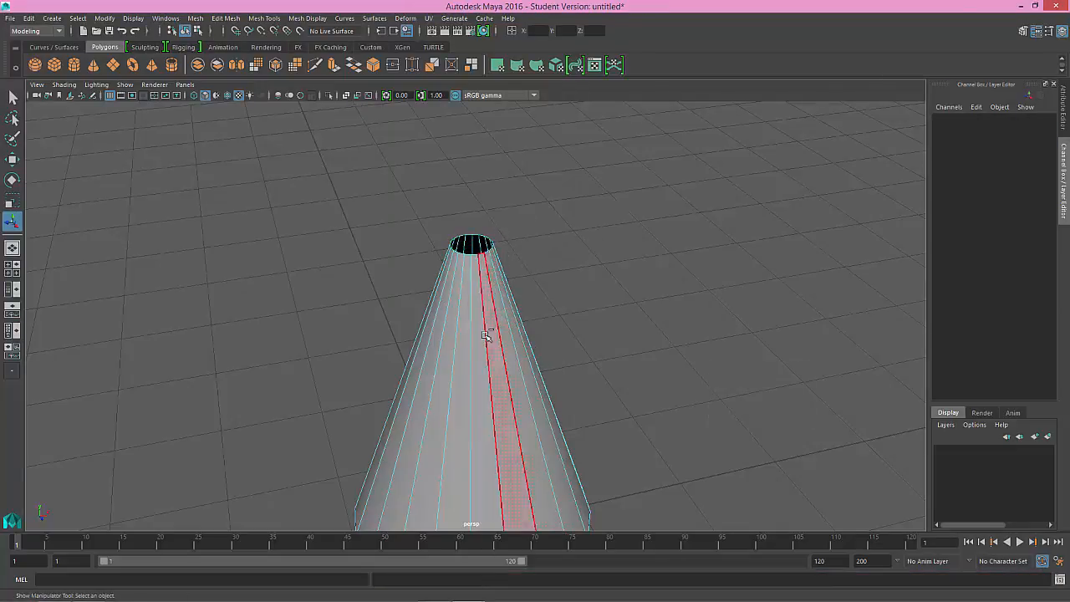
# Step: Delete the large circular face closing the underside of the cone
pyautogui.keyDown('alt'); pyautogui.moveTo(490, 340); pyautogui.dragTo(490, 229, button='middle'); pyautogui.keyUp('alt')
pyautogui.keyDown('alt'); pyautogui.moveTo(490, 229); pyautogui.dragTo(489, 421); pyautogui.keyUp('alt')
pyautogui.click(489, 419)
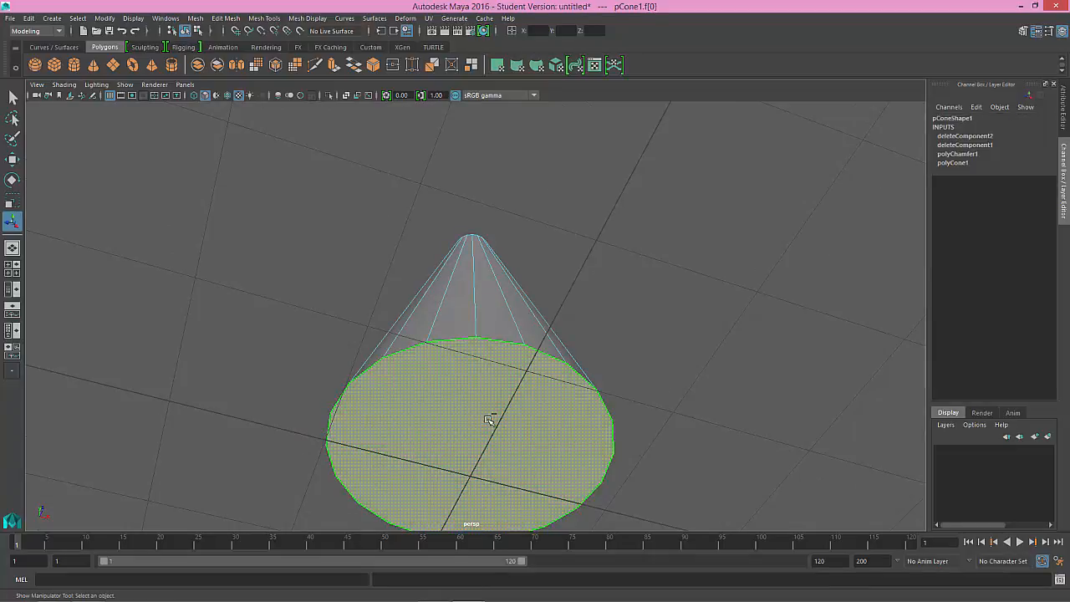
pyautogui.press('Delete')
# Step: Examine the cone's open tip and hollow interior from several angles, including its inner faces
pyautogui.keyDown('alt'); pyautogui.moveTo(528, 328); pyautogui.dragTo(514, 449); pyautogui.keyUp('alt')
pyautogui.keyDown('alt'); pyautogui.moveTo(503, 299); pyautogui.dragTo(501, 385, button='middle'); pyautogui.keyUp('alt')
pyautogui.keyDown('alt'); pyautogui.moveTo(501, 385); pyautogui.dragTo(494, 359); pyautogui.keyUp('alt')
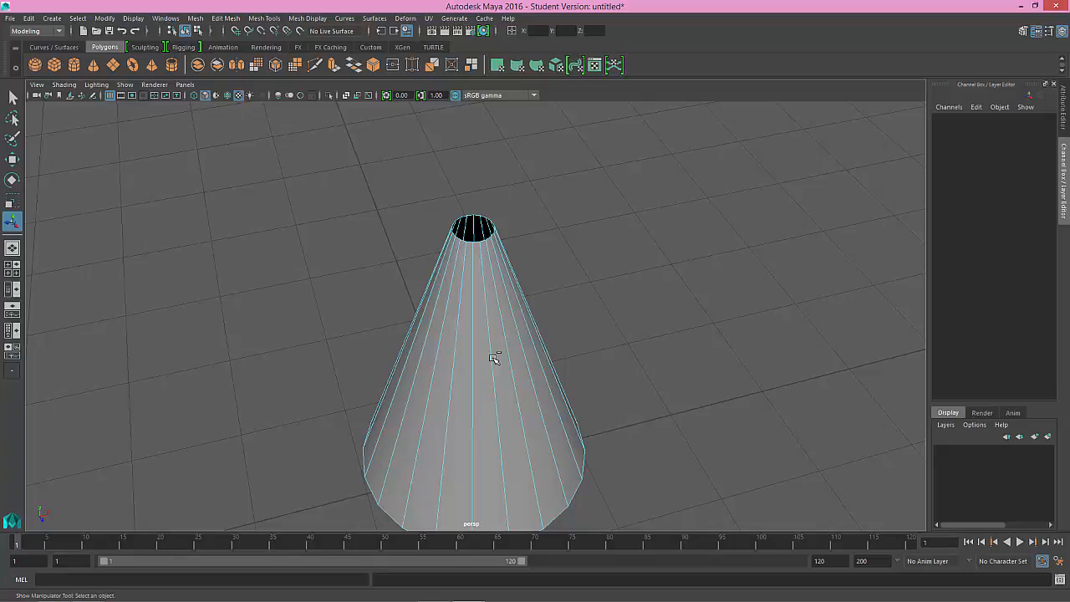
pyautogui.moveTo(502, 287)
pyautogui.keyDown('alt'); pyautogui.mouseDown()
pyautogui.moveTo(497, 262)
pyautogui.moveTo(484, 280)
pyautogui.mouseUp(); pyautogui.keyUp('alt')
pyautogui.keyDown('alt'); pyautogui.moveTo(496, 302); pyautogui.dragTo(502, 242, button='right'); pyautogui.keyUp('alt')
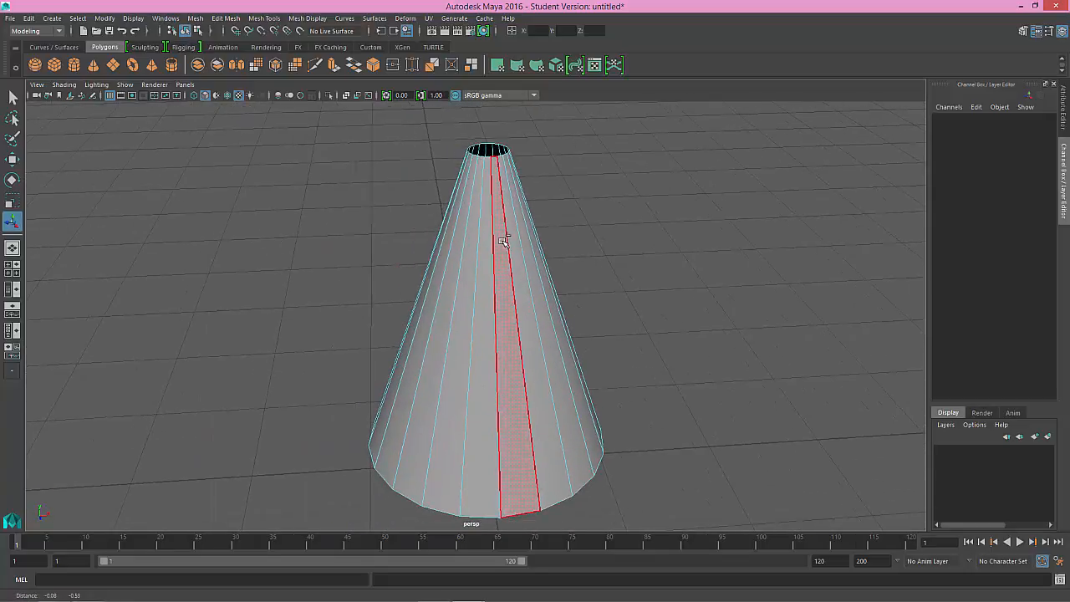
pyautogui.keyDown('alt'); pyautogui.moveTo(502, 242); pyautogui.dragTo(513, 279, button='middle'); pyautogui.keyUp('alt')
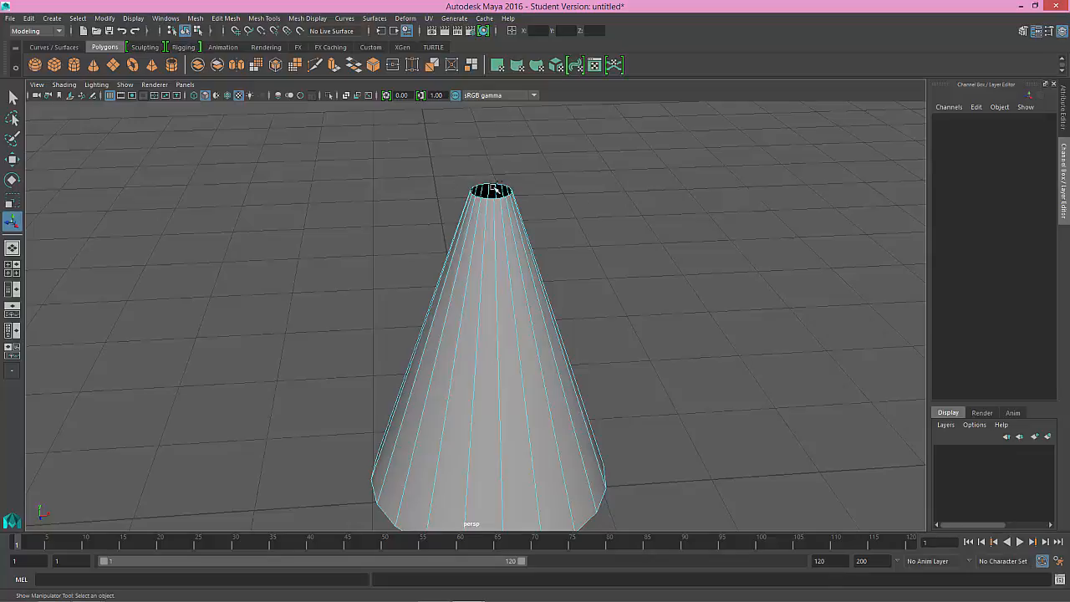
pyautogui.keyDown('alt'); pyautogui.moveTo(506, 208); pyautogui.dragTo(507, 247, button='middle'); pyautogui.keyUp('alt')
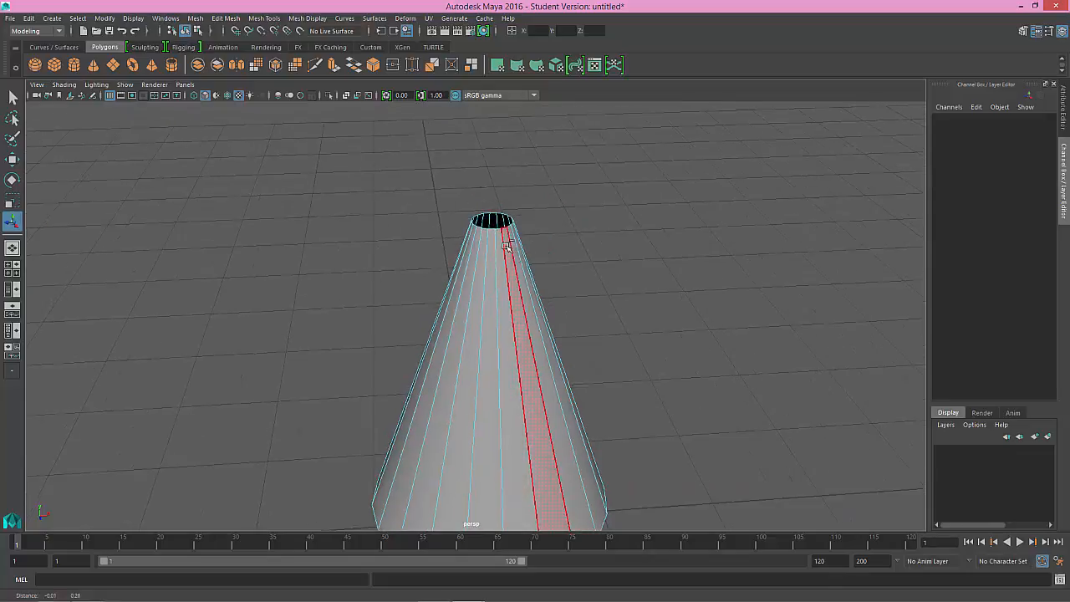
pyautogui.keyDown('alt'); pyautogui.moveTo(507, 246); pyautogui.dragTo(533, 286, button='right'); pyautogui.keyUp('alt')
pyautogui.keyDown('alt'); pyautogui.moveTo(504, 230); pyautogui.dragTo(504, 258, button='middle'); pyautogui.keyUp('alt')
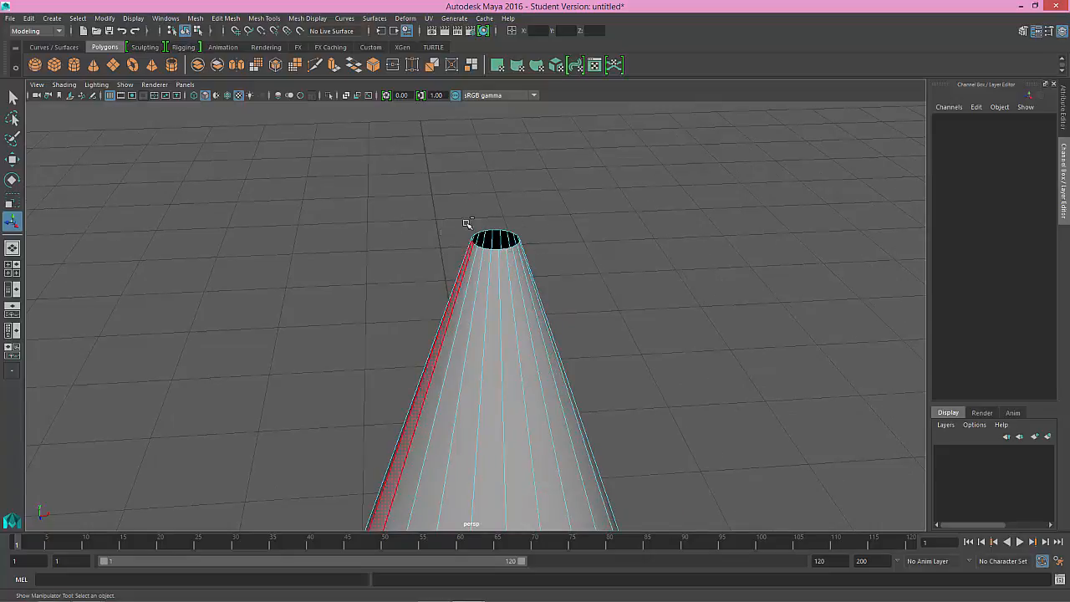
pyautogui.click(498, 243)
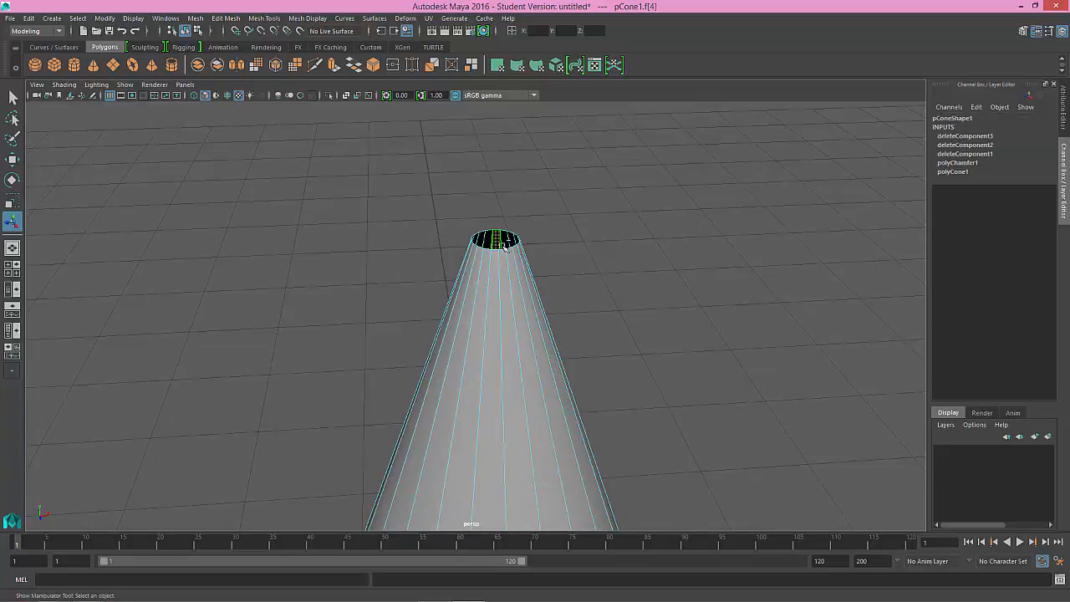
pyautogui.click(580, 260)
pyautogui.keyDown('alt'); pyautogui.moveTo(580, 260); pyautogui.dragTo(598, 309); pyautogui.keyUp('alt')
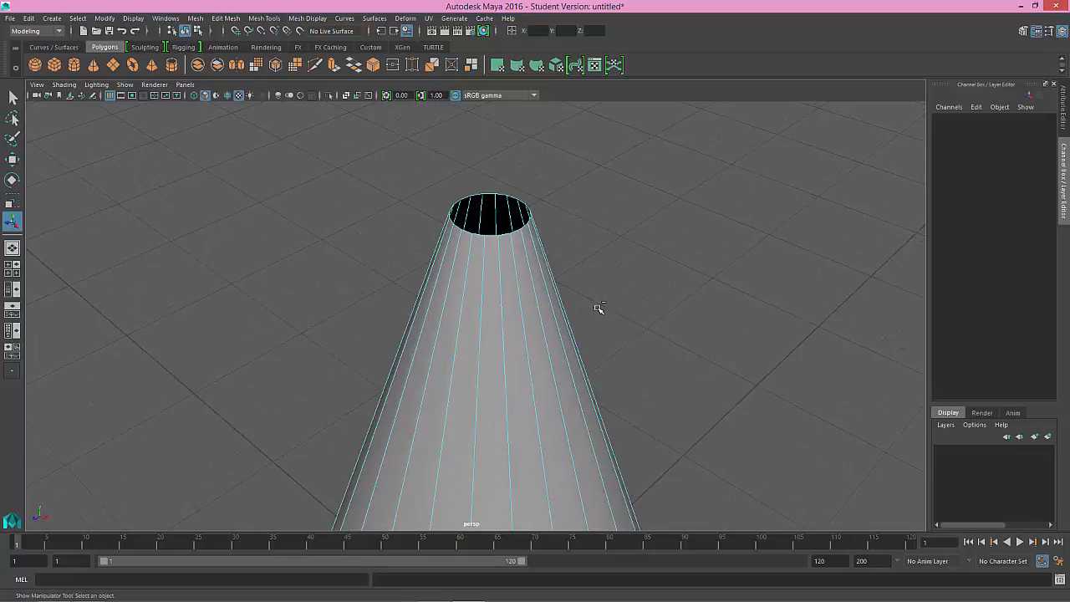
pyautogui.click(491, 215)
pyautogui.keyDown('alt'); pyautogui.moveTo(537, 261); pyautogui.dragTo(526, 208, button='middle'); pyautogui.keyUp('alt')
pyautogui.keyDown('alt'); pyautogui.moveTo(525, 208); pyautogui.dragTo(444, 138, button='right'); pyautogui.keyUp('alt')
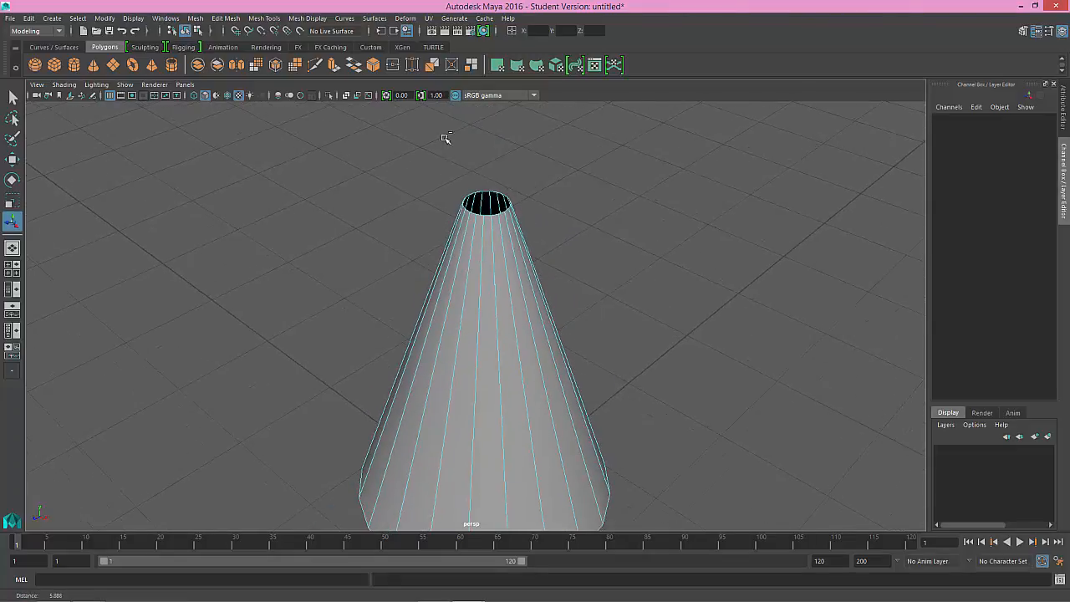
pyautogui.keyDown('alt'); pyautogui.moveTo(526, 289); pyautogui.dragTo(522, 273, button='middle'); pyautogui.keyUp('alt')
pyautogui.keyDown('alt'); pyautogui.moveTo(522, 272); pyautogui.dragTo(527, 323); pyautogui.keyUp('alt')
pyautogui.keyDown('alt'); pyautogui.moveTo(527, 255); pyautogui.dragTo(527, 289, button='middle'); pyautogui.keyUp('alt')
pyautogui.keyDown('alt'); pyautogui.moveTo(527, 280); pyautogui.dragTo(524, 260); pyautogui.keyUp('alt')
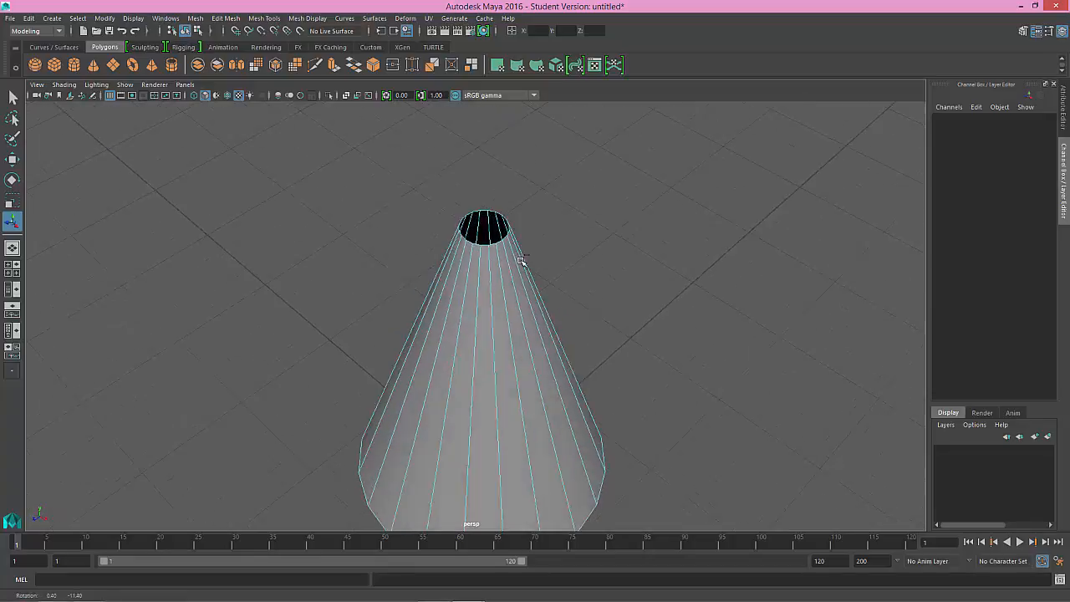
pyautogui.keyDown('alt'); pyautogui.moveTo(523, 260); pyautogui.dragTo(548, 294, button='right'); pyautogui.keyUp('alt')
pyautogui.keyDown('alt'); pyautogui.moveTo(530, 280); pyautogui.dragTo(537, 254); pyautogui.keyUp('alt')
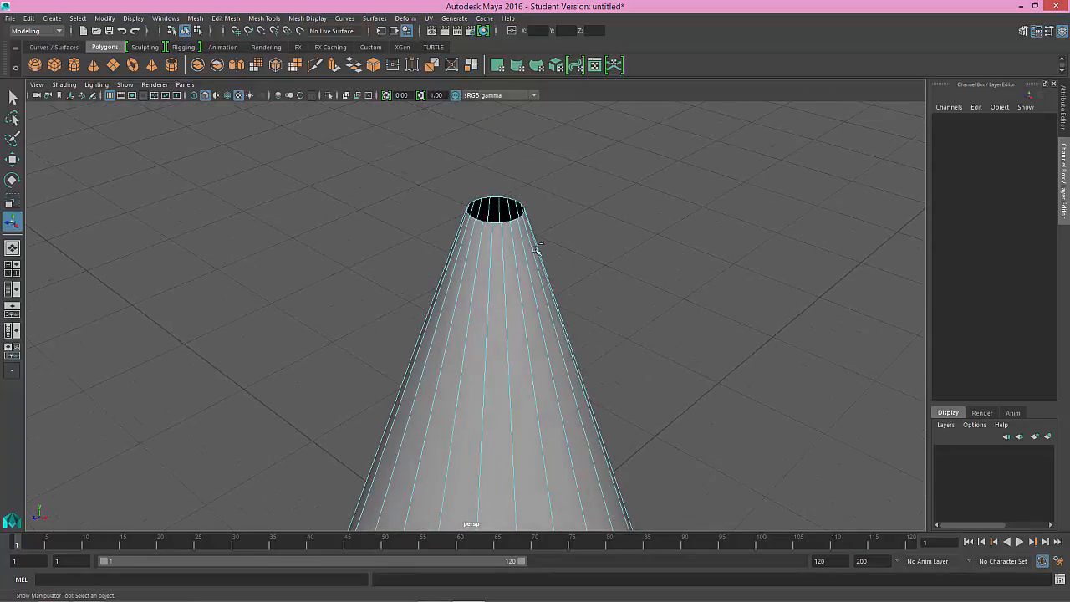
pyautogui.keyDown('alt'); pyautogui.moveTo(525, 245); pyautogui.dragTo(528, 278, button='middle'); pyautogui.keyUp('alt')
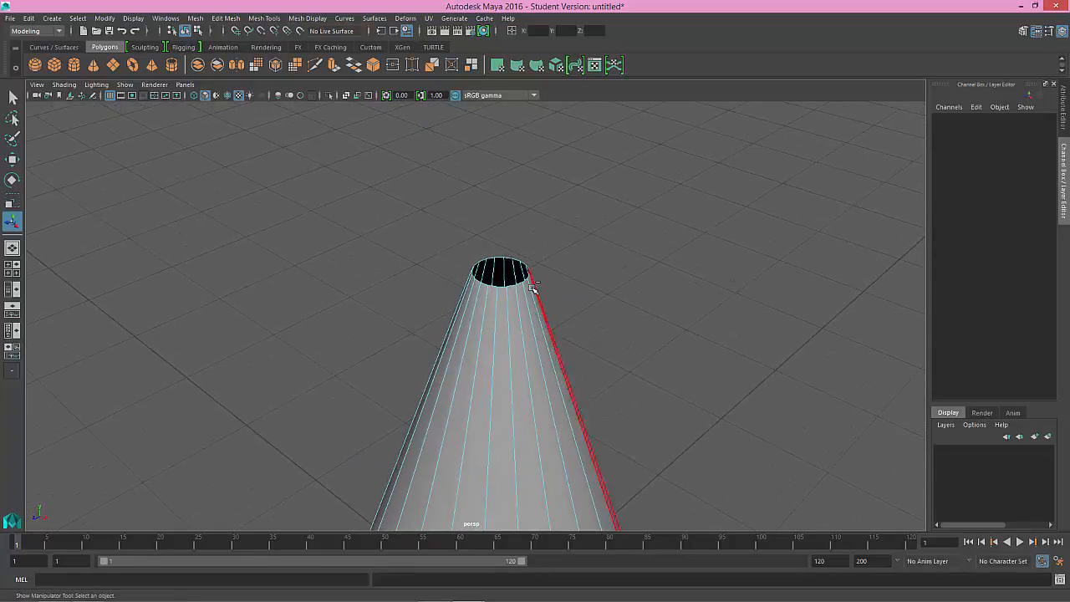
pyautogui.moveTo(529, 296)
pyautogui.keyDown('alt'); pyautogui.mouseDown()
pyautogui.moveTo(544, 284)
pyautogui.moveTo(514, 280)
pyautogui.moveTo(536, 282)
pyautogui.moveTo(518, 302)
pyautogui.mouseUp(); pyautogui.keyUp('alt')
pyautogui.keyDown('alt'); pyautogui.moveTo(518, 302); pyautogui.dragTo(509, 264, button='middle'); pyautogui.keyUp('alt')
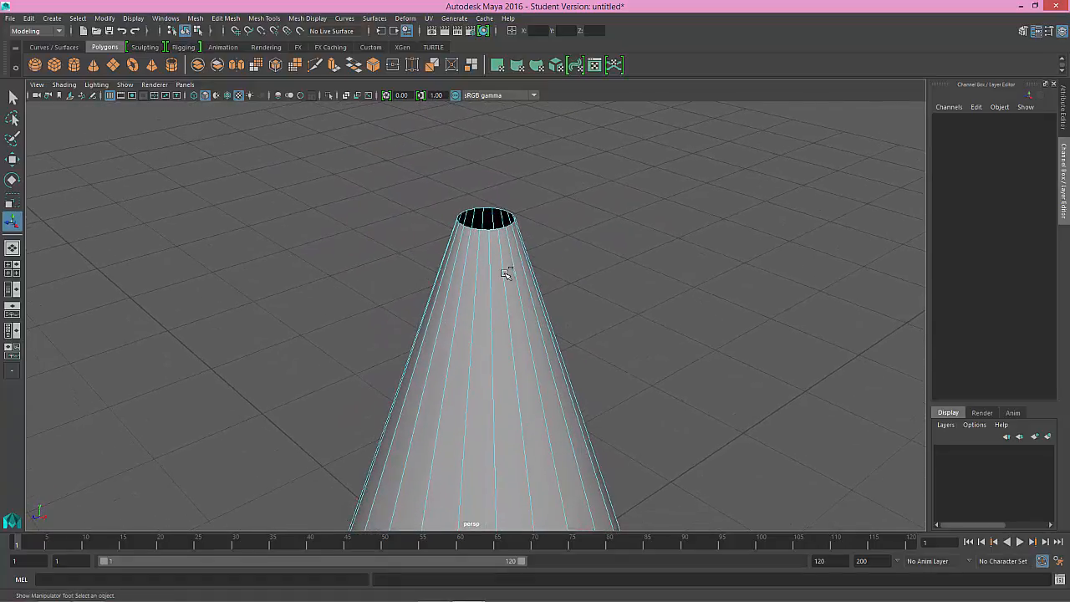
# Step: Switch to edge mode, select the cone's lengthwise side edges and insert an edge loop just below the open tip
pyautogui.keyDown('alt'); pyautogui.moveTo(506, 274); pyautogui.dragTo(559, 250, button='right'); pyautogui.keyUp('alt')
pyautogui.moveTo(596, 251); pyautogui.dragTo(355, 281)
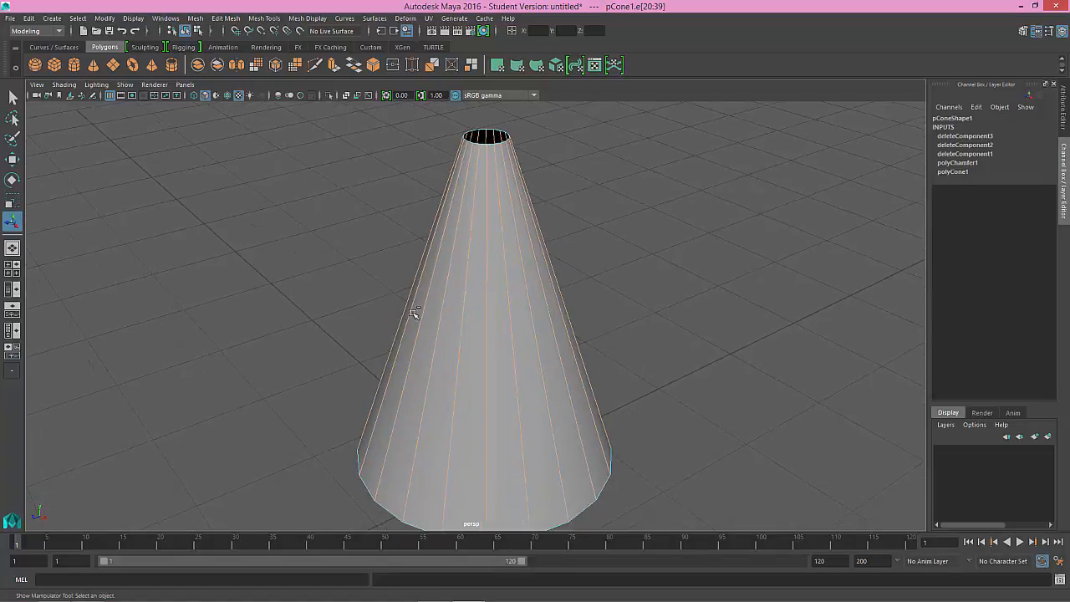
pyautogui.click(280, 19)
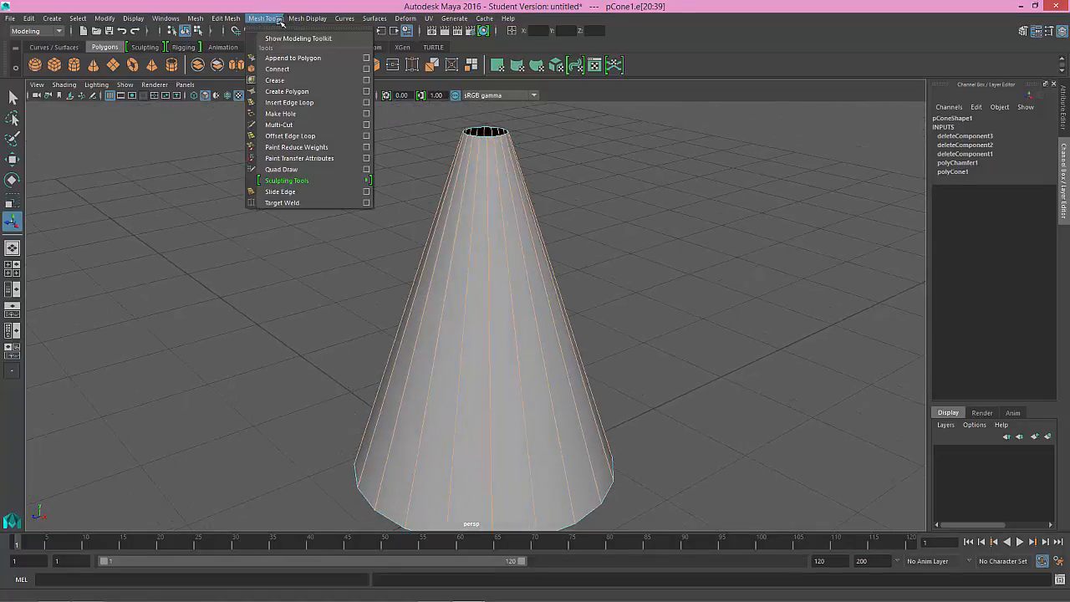
pyautogui.click(290, 102)
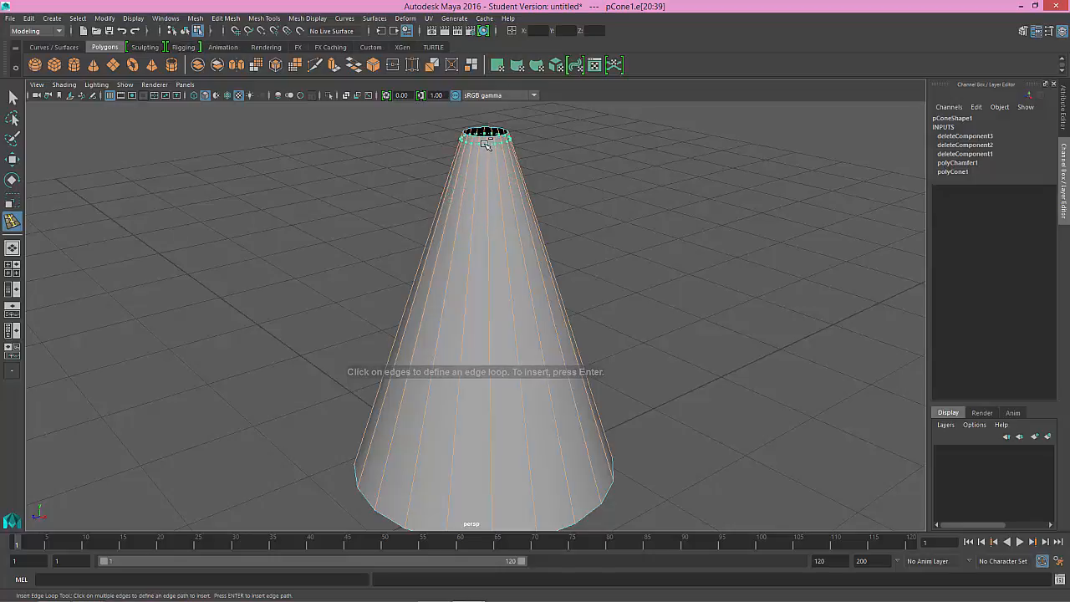
pyautogui.moveTo(483, 145); pyautogui.dragTo(483, 144)
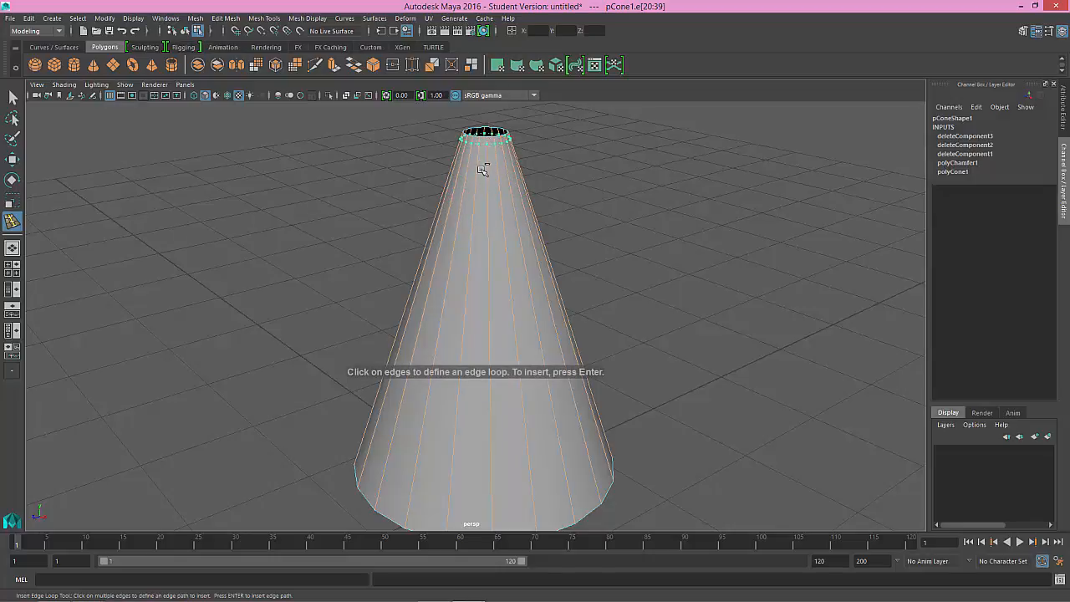
pyautogui.press('Return')
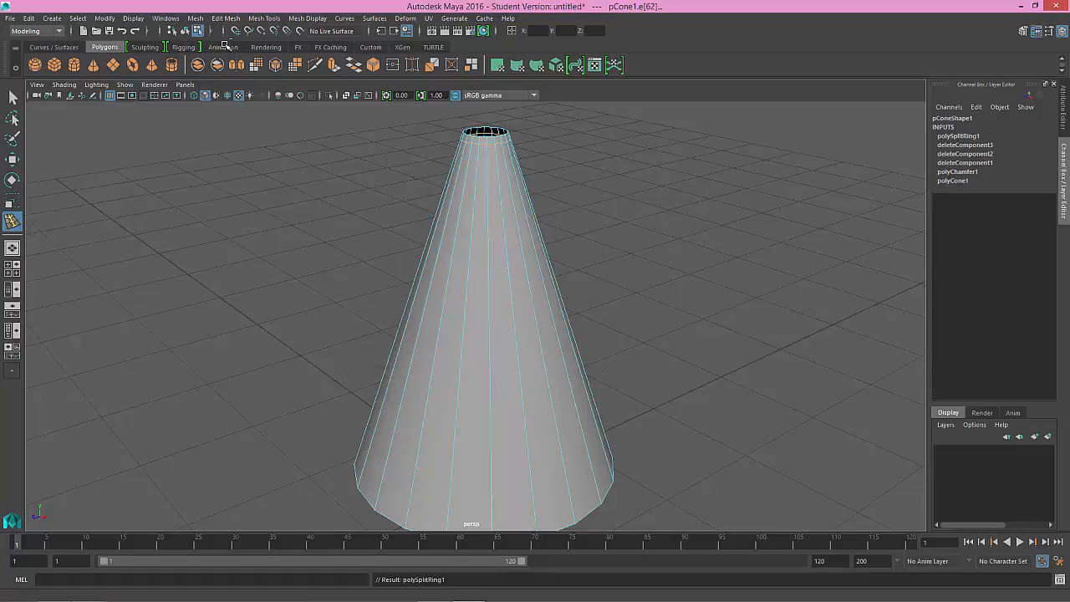
# Step: Enable Auto complete for the Insert Edge Loop Tool and insert an edge loop just above the cone's bottom rim
pyautogui.doubleClick(12, 222)
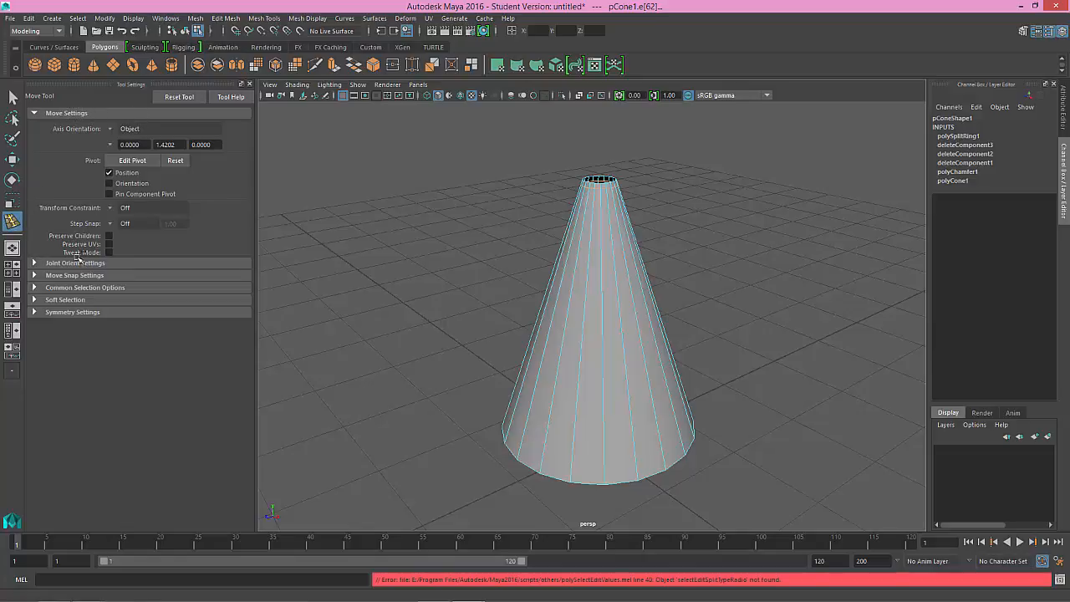
pyautogui.click(317, 18)
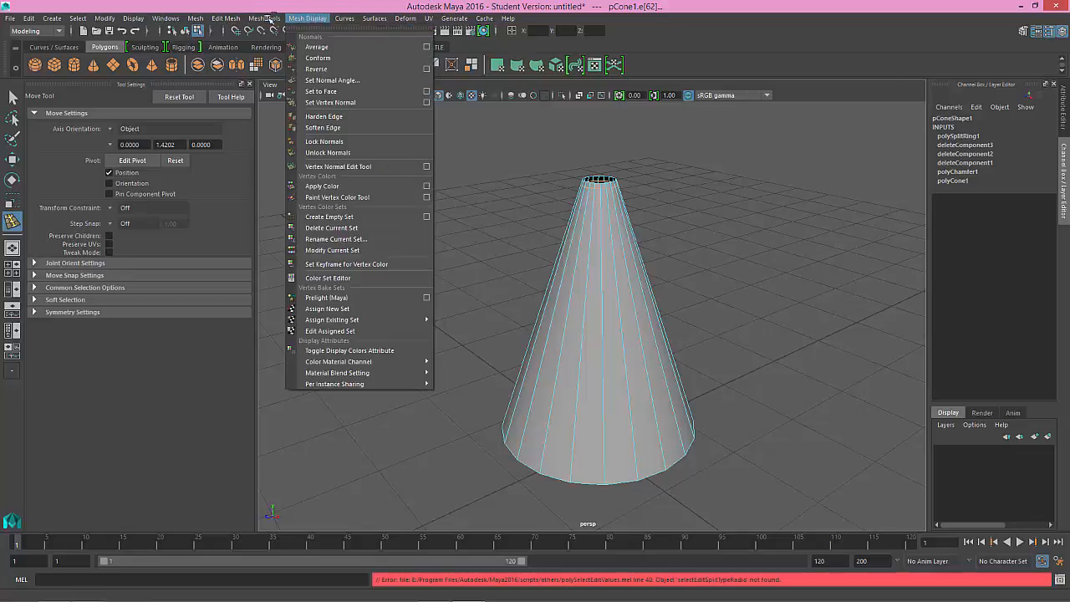
pyautogui.moveTo(269, 18)
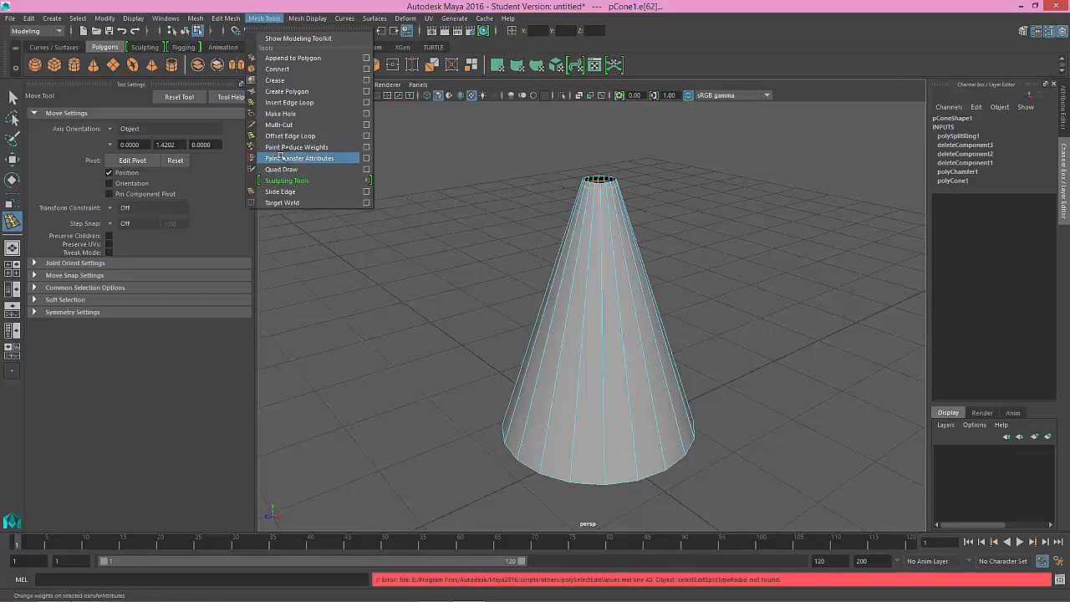
pyautogui.click(290, 102)
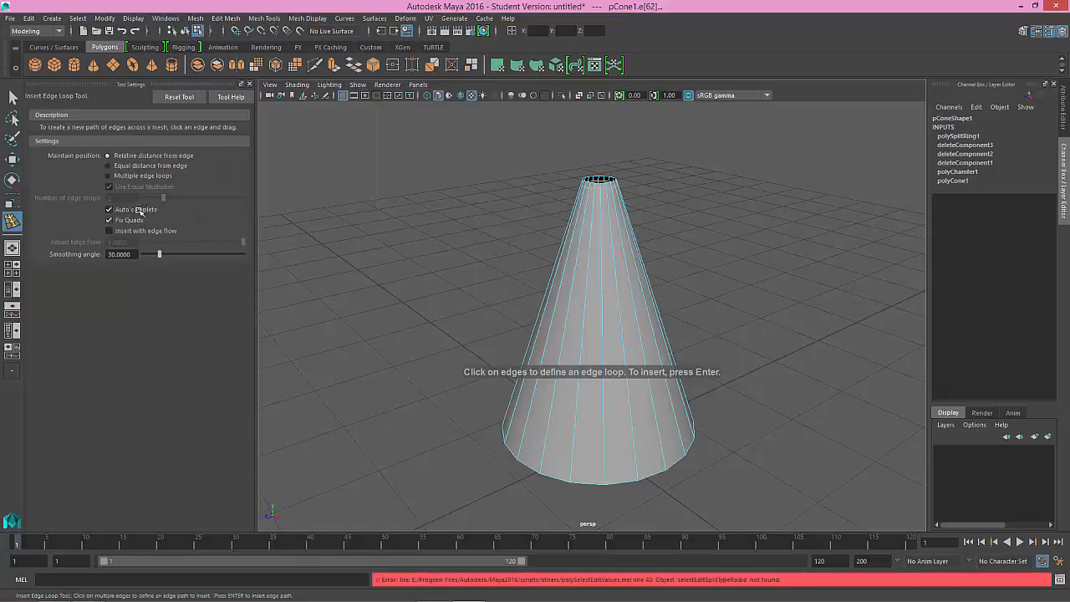
pyautogui.click(109, 209)
pyautogui.keyDown('alt'); pyautogui.moveTo(665, 265); pyautogui.dragTo(585, 266, button='middle'); pyautogui.keyUp('alt')
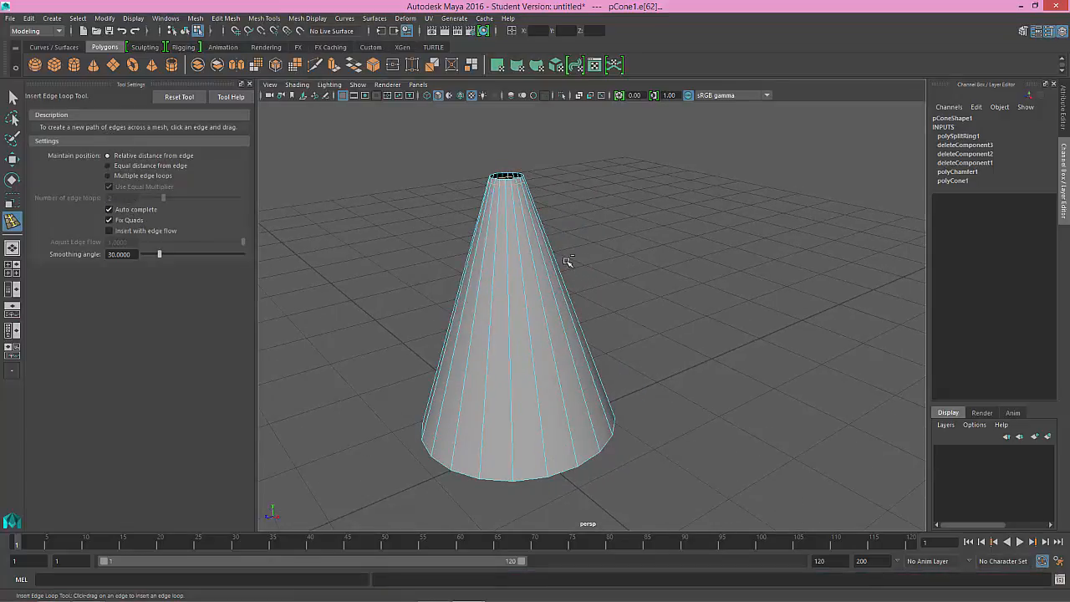
pyautogui.moveTo(518, 439); pyautogui.dragTo(515, 474)
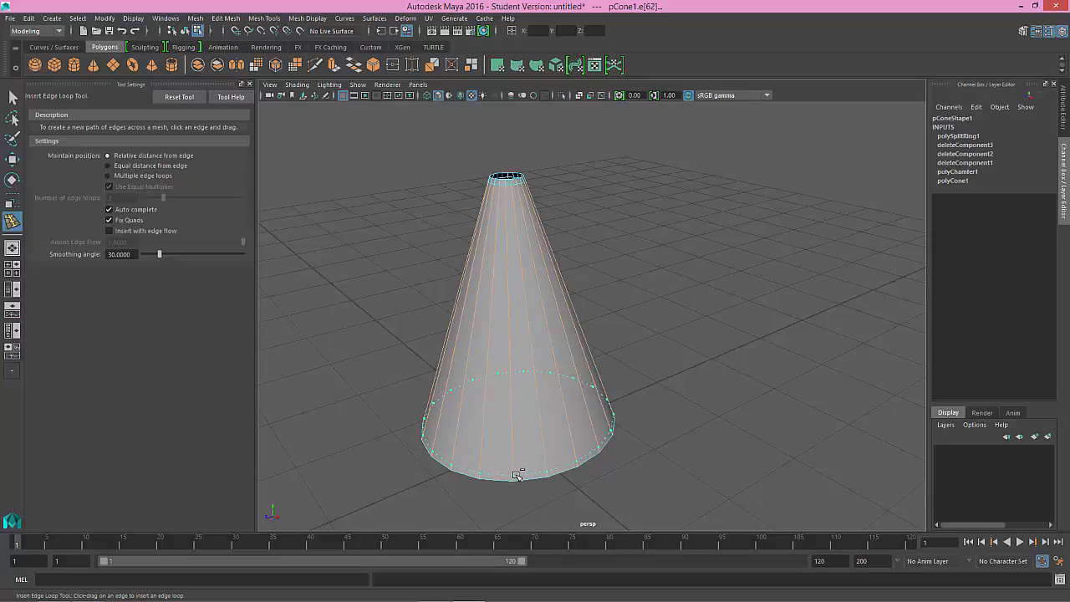
pyautogui.moveTo(516, 476); pyautogui.dragTo(516, 476)
# Step: Try inserting extra edge loops around the middle of the cone, undoing both
pyautogui.moveTo(512, 355); pyautogui.dragTo(515, 340)
pyautogui.moveTo(513, 381); pyautogui.dragTo(513, 388)
pyautogui.hotkey('ctrl', 'z')
pyautogui.hotkey('ctrl', 'z')
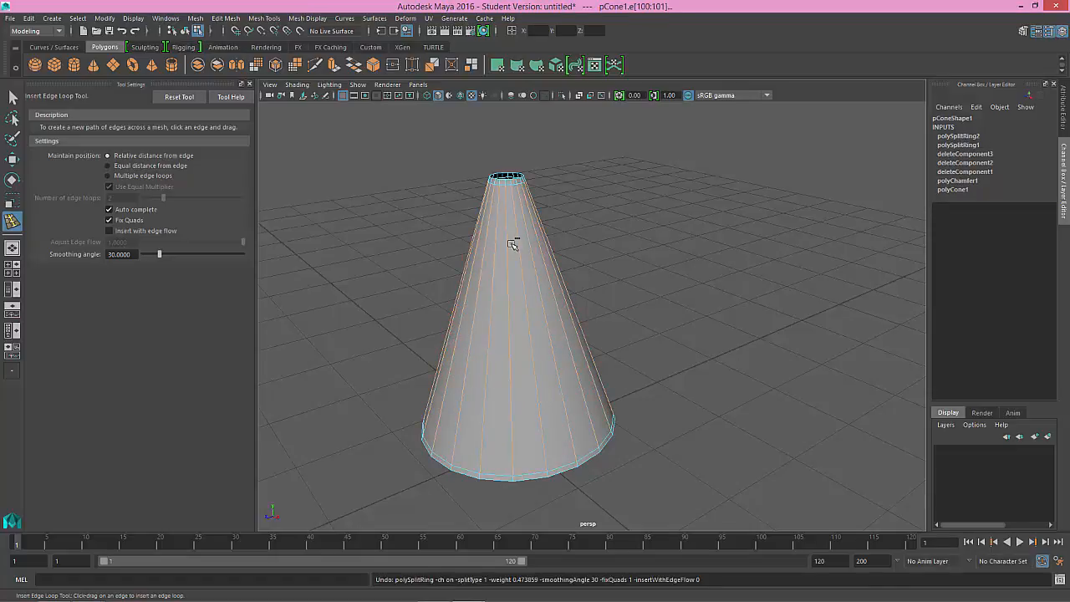
# Step: Activate the Move Tool and select the edge loop just below the cone's tip in the front view
pyautogui.keyDown('alt'); pyautogui.moveTo(538, 201); pyautogui.dragTo(550, 265, button='middle'); pyautogui.keyUp('alt')
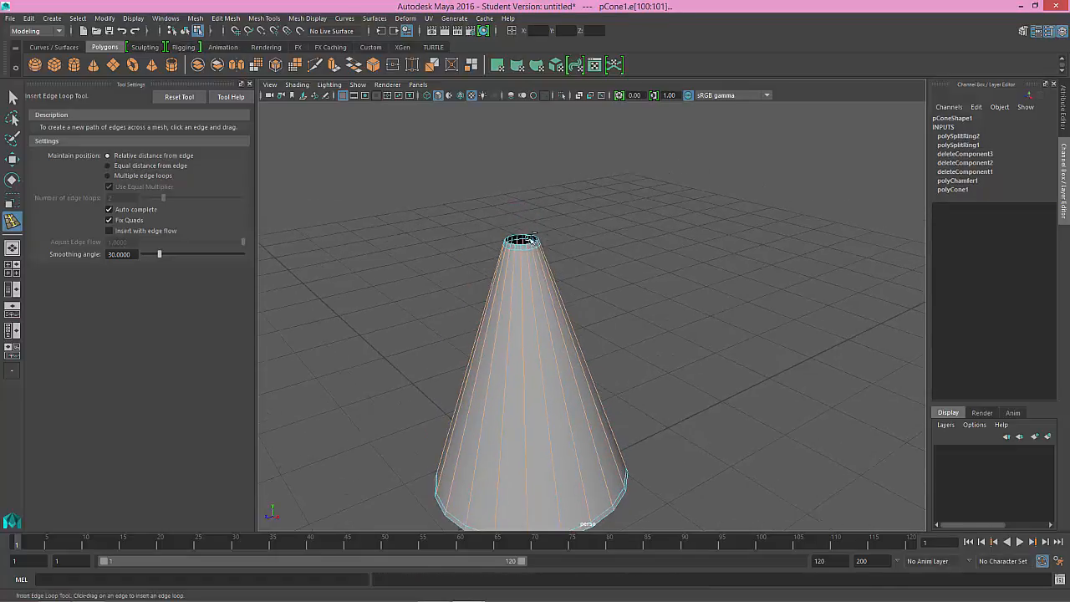
pyautogui.keyDown('alt'); pyautogui.moveTo(608, 330); pyautogui.dragTo(633, 298); pyautogui.keyUp('alt')
pyautogui.scroll(4, 633, 298)
pyautogui.keyDown('alt'); pyautogui.moveTo(606, 290); pyautogui.dragTo(564, 267, button='middle'); pyautogui.keyUp('alt')
pyautogui.scroll(3, 615, 183)
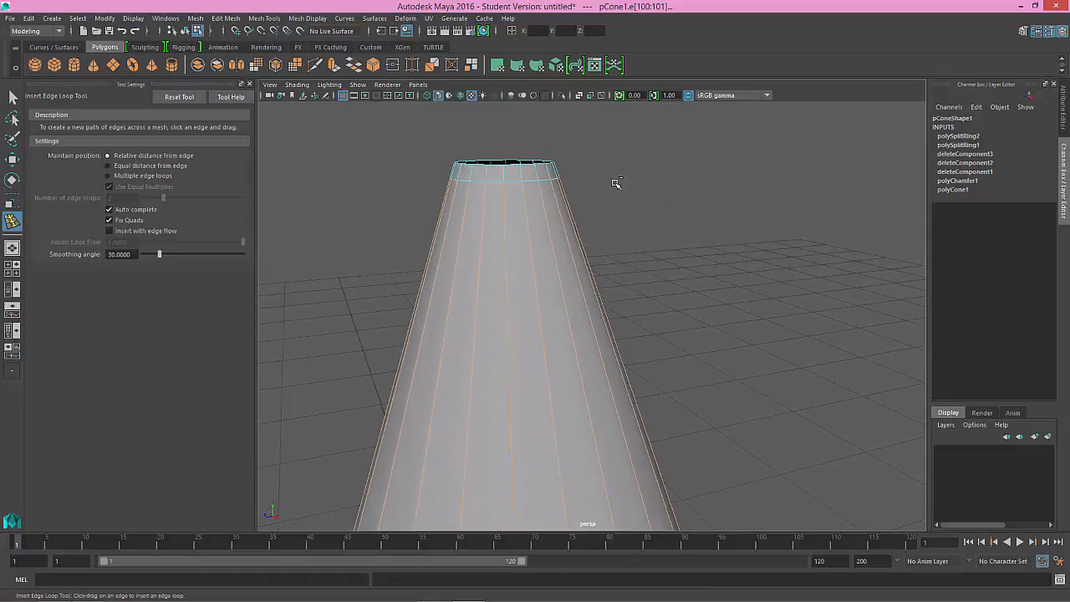
pyautogui.press('w')
pyautogui.click(556, 187)
pyautogui.press('space')
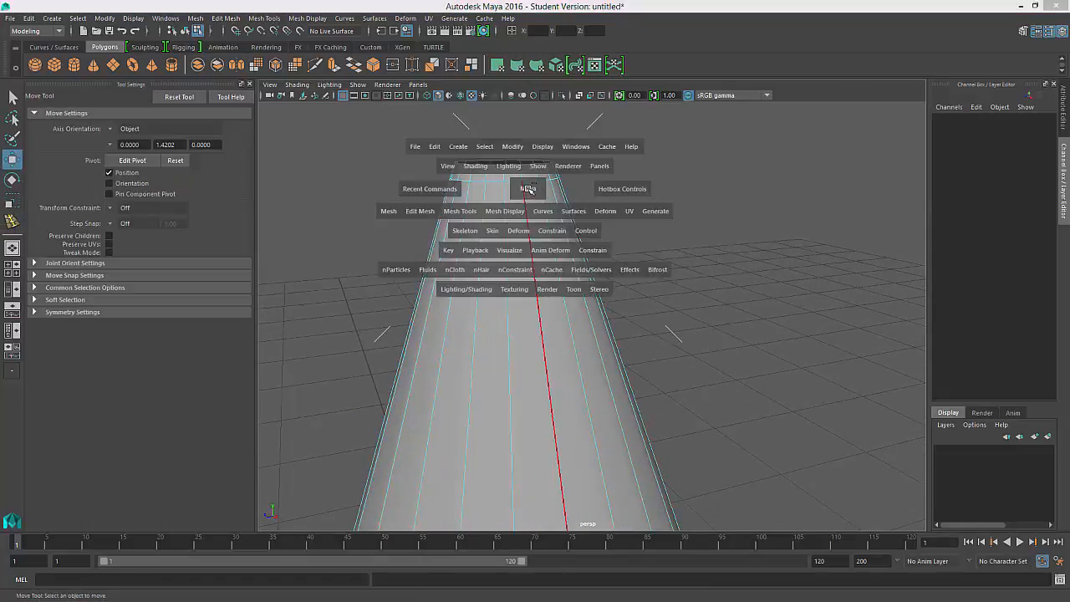
pyautogui.press('space')
pyautogui.scroll(-5, 476, 375)
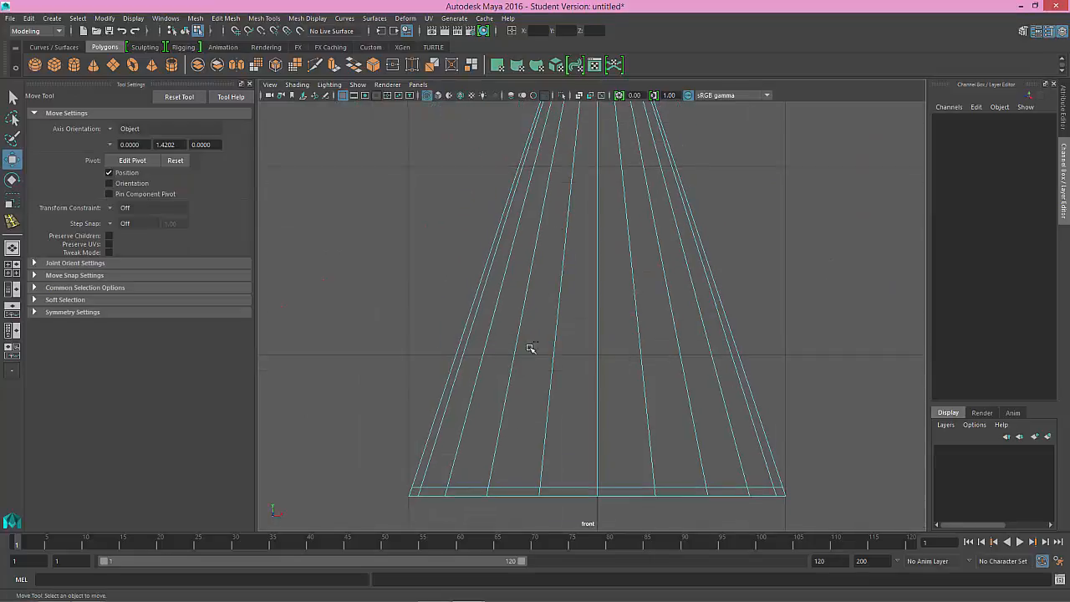
pyautogui.moveTo(527, 267); pyautogui.dragTo(583, 252)
pyautogui.moveTo(488, 249); pyautogui.dragTo(581, 254)
pyautogui.keyDown('shift'); pyautogui.moveTo(669, 375); pyautogui.dragTo(372, 313); pyautogui.keyUp('shift')
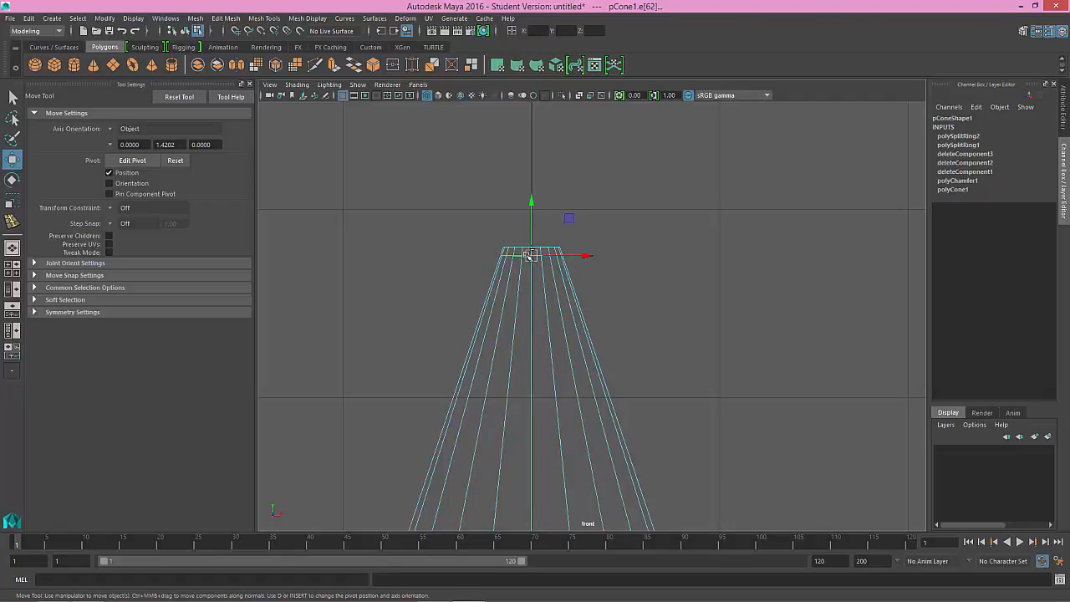
# Step: Return to the perspective view and slide the selected edge loop up closer to the tip's rim with Slide Edge
pyautogui.press('space')
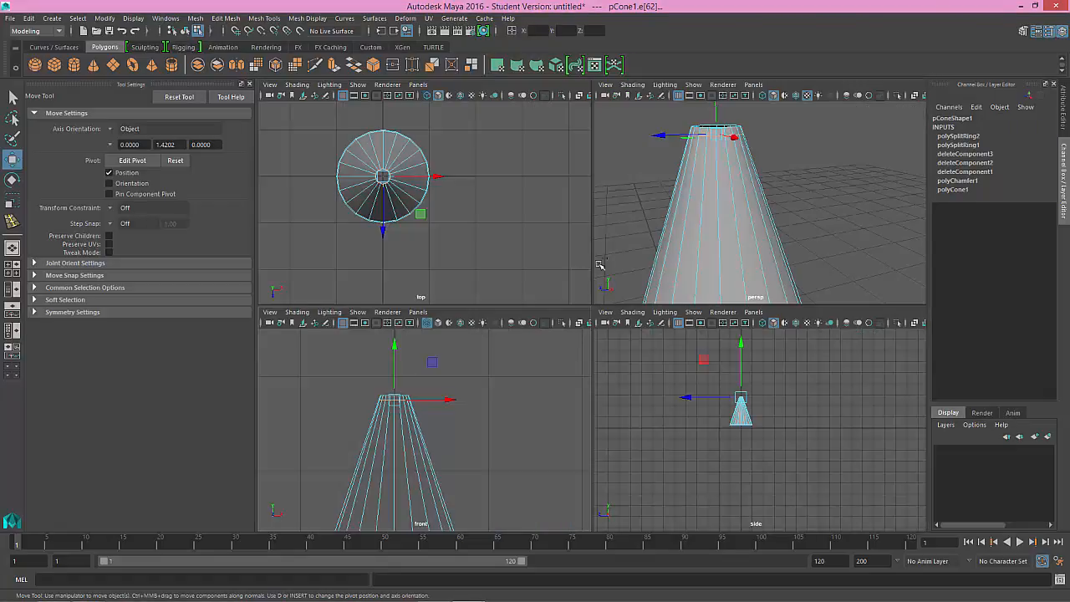
pyautogui.press('space')
pyautogui.keyDown('alt'); pyautogui.moveTo(549, 239); pyautogui.dragTo(553, 287); pyautogui.keyUp('alt')
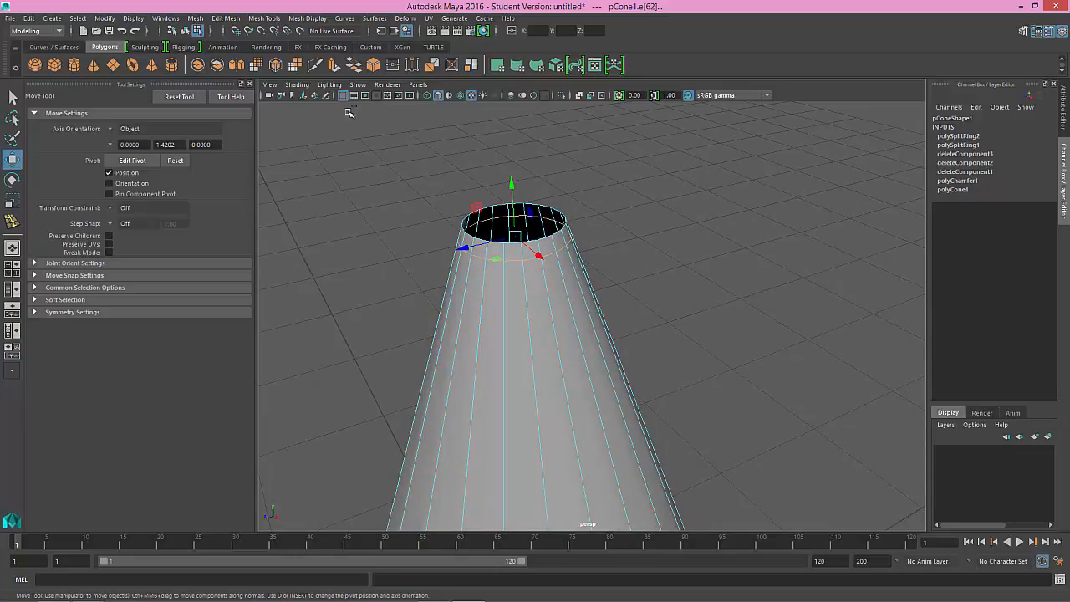
pyautogui.click(324, 18)
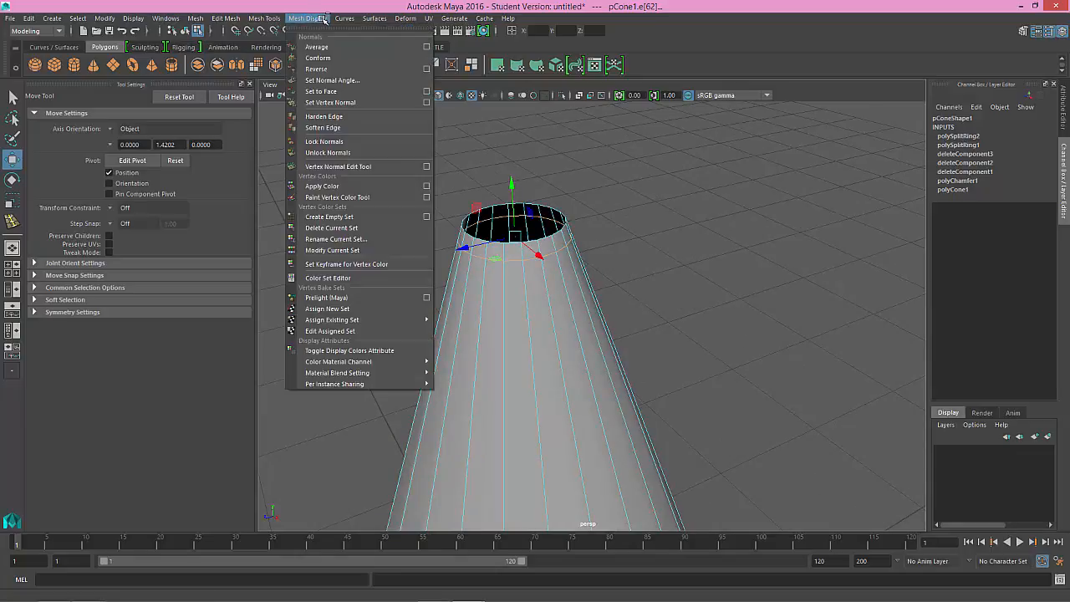
pyautogui.moveTo(260, 15)
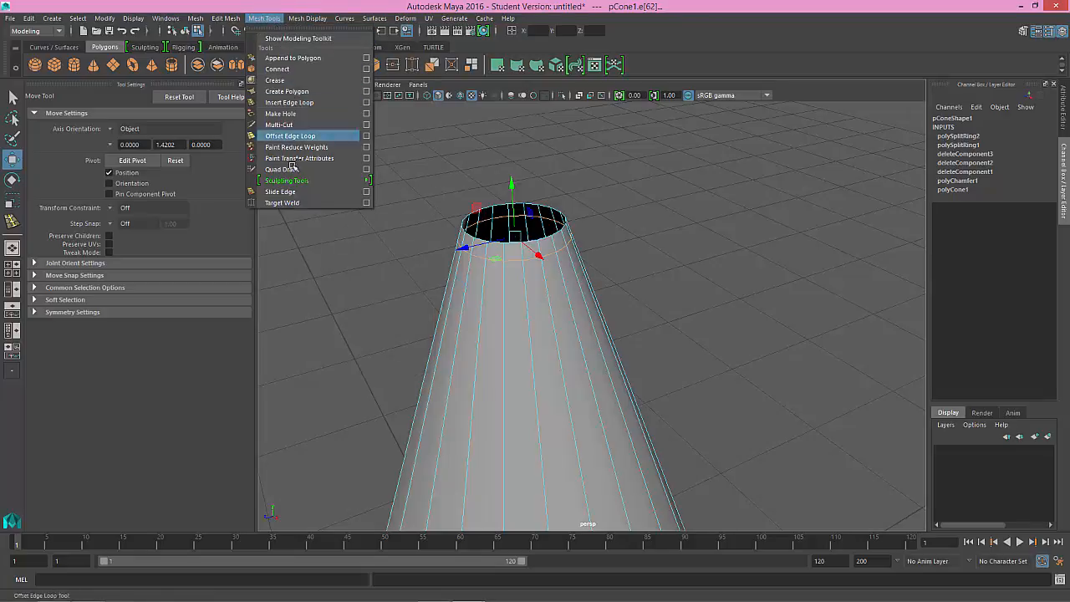
pyautogui.click(281, 191)
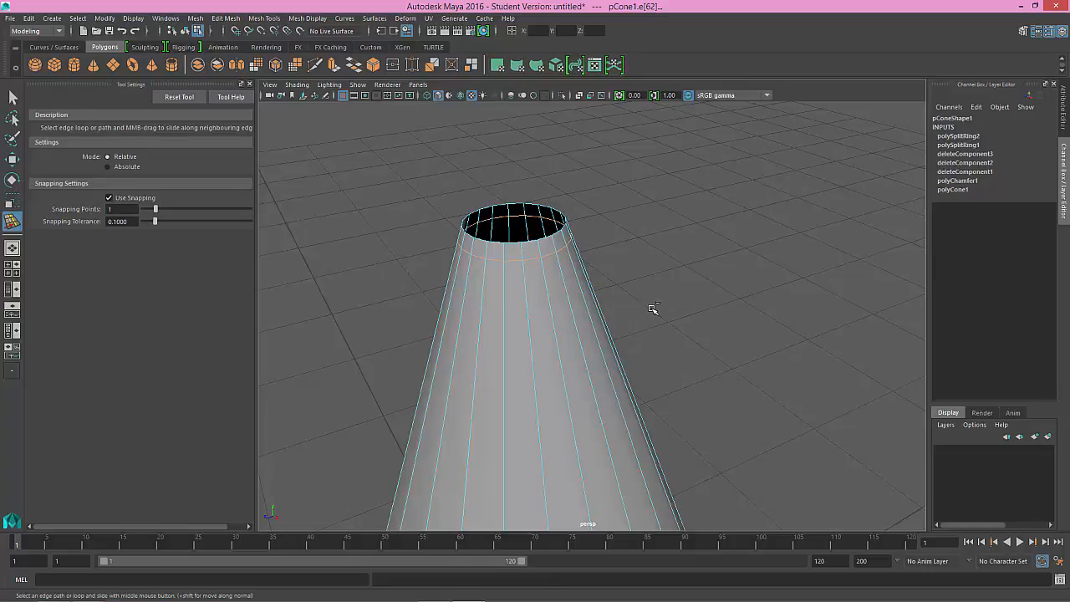
pyautogui.moveTo(617, 322); pyautogui.dragTo(645, 308, button='middle')
pyautogui.press('w')
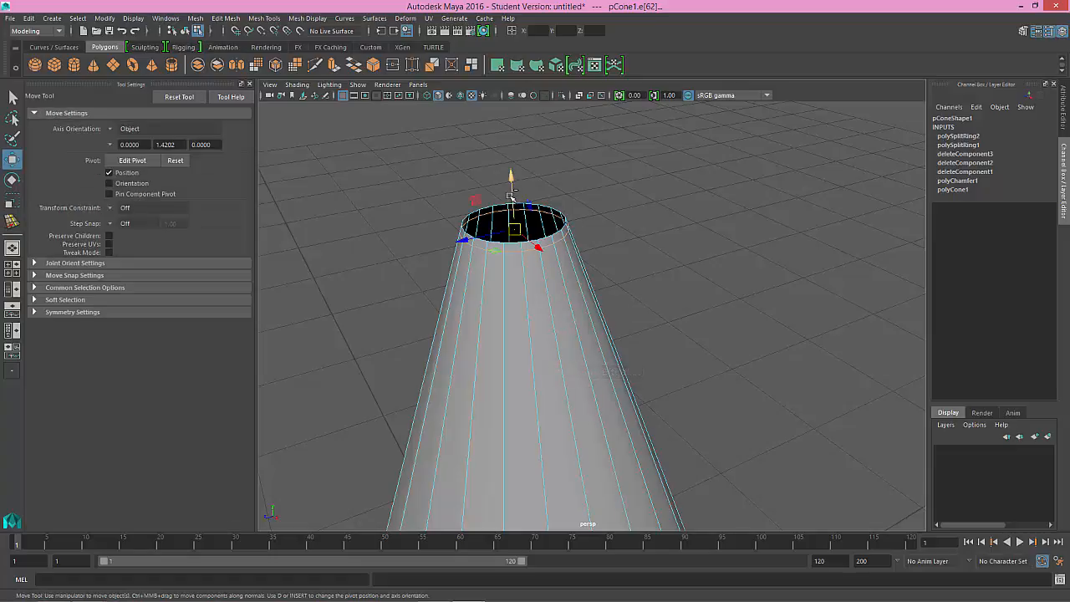
# Step: Try lowering the edge loop below the cone's tip with the Move Tool, and undo the moves
pyautogui.moveTo(513, 191); pyautogui.dragTo(518, 268)
pyautogui.hotkey('ctrl', 'z')
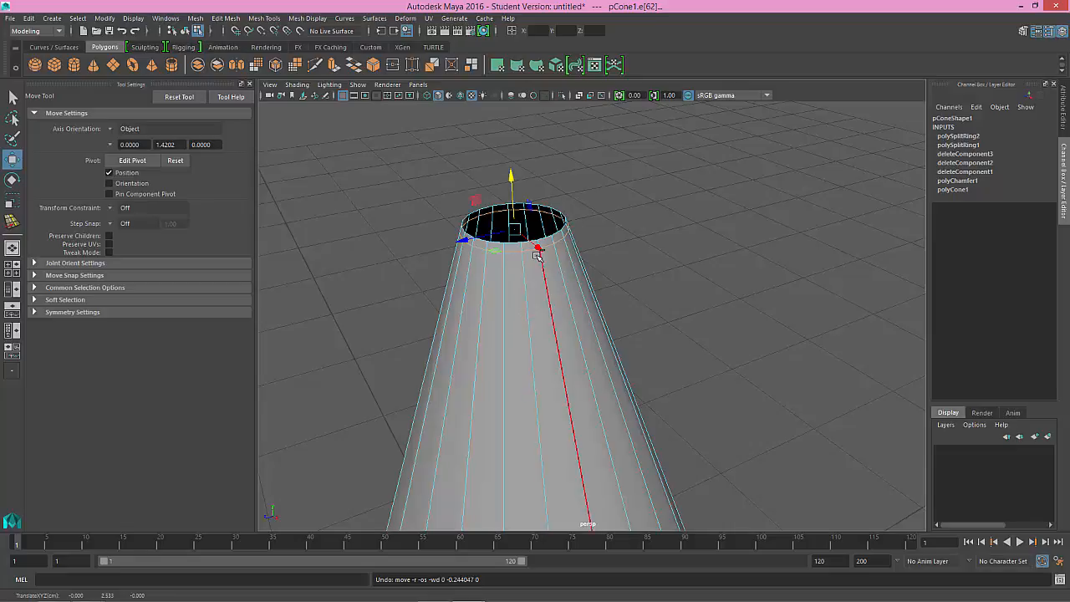
pyautogui.hotkey('ctrl', 'z')
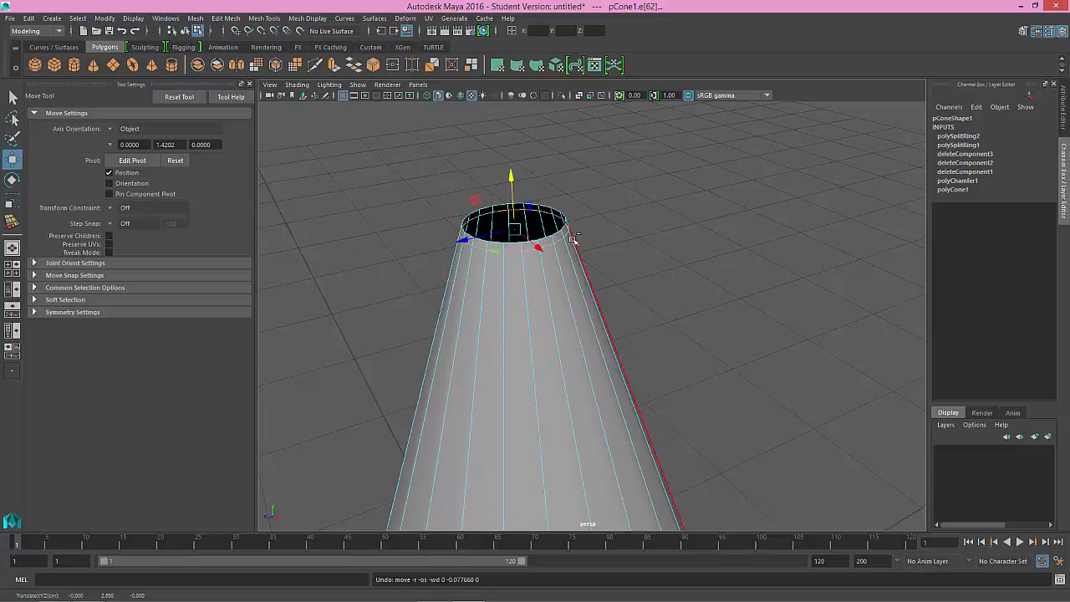
# Step: Insert a new edge loop around the middle of the cone with the Insert Edge Loop Tool
pyautogui.keyDown('alt'); pyautogui.moveTo(575, 240); pyautogui.dragTo(547, 391, button='middle'); pyautogui.keyUp('alt')
pyautogui.keyDown('alt'); pyautogui.moveTo(547, 389); pyautogui.dragTo(544, 353); pyautogui.keyUp('alt')
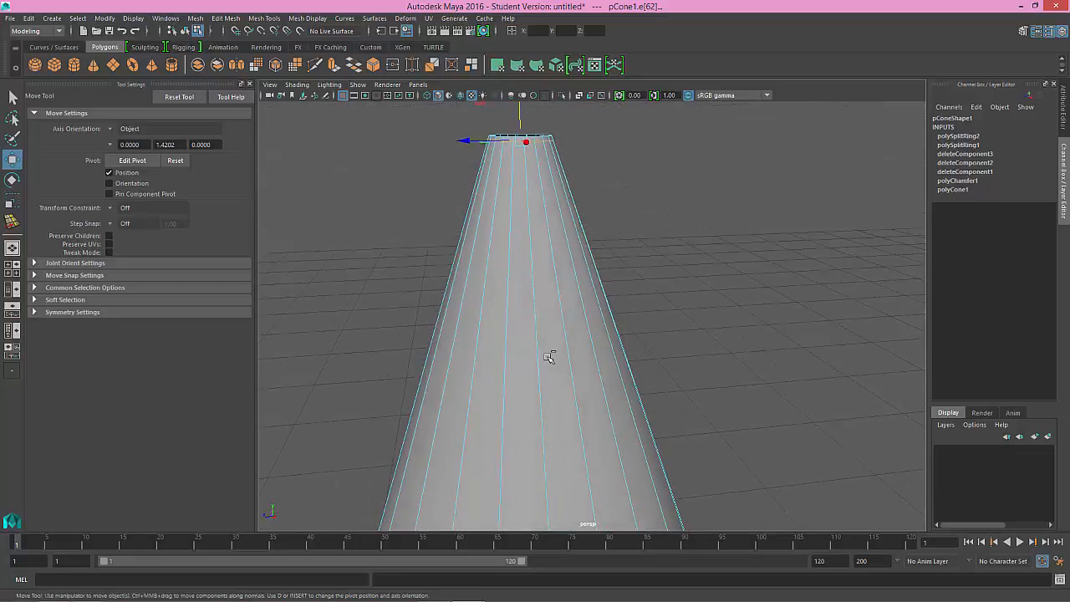
pyautogui.moveTo(293, 310); pyautogui.dragTo(705, 359)
pyautogui.click(264, 19)
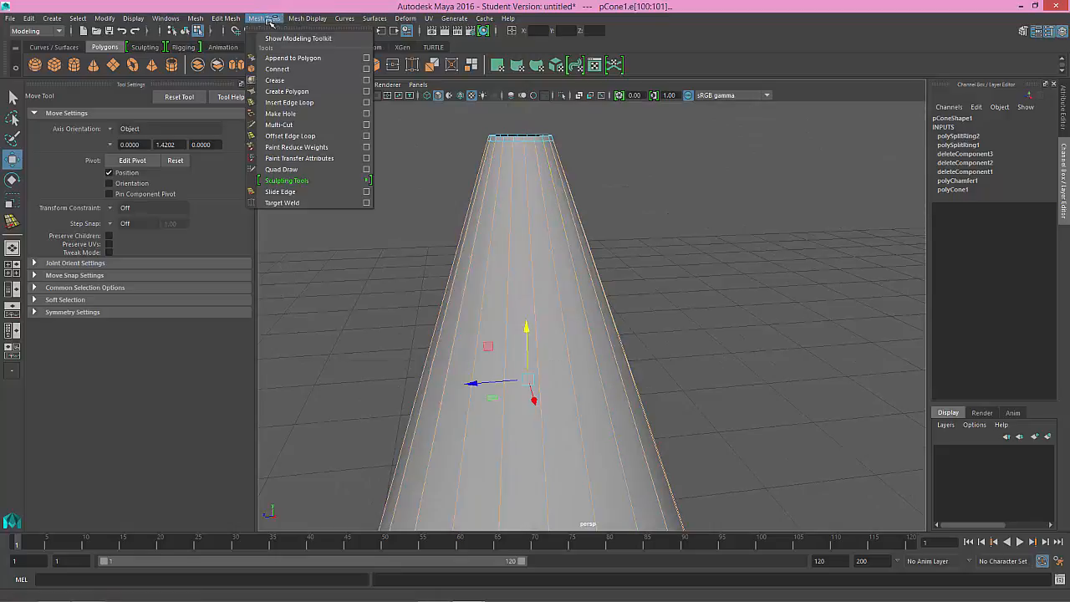
pyautogui.click(290, 102)
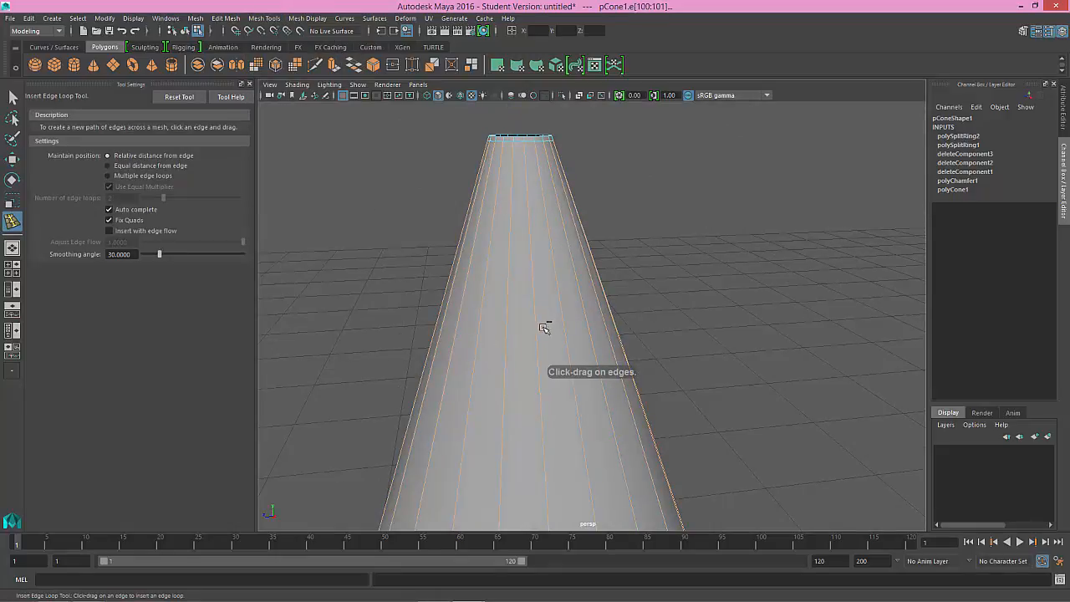
pyautogui.moveTo(540, 337); pyautogui.dragTo(543, 354)
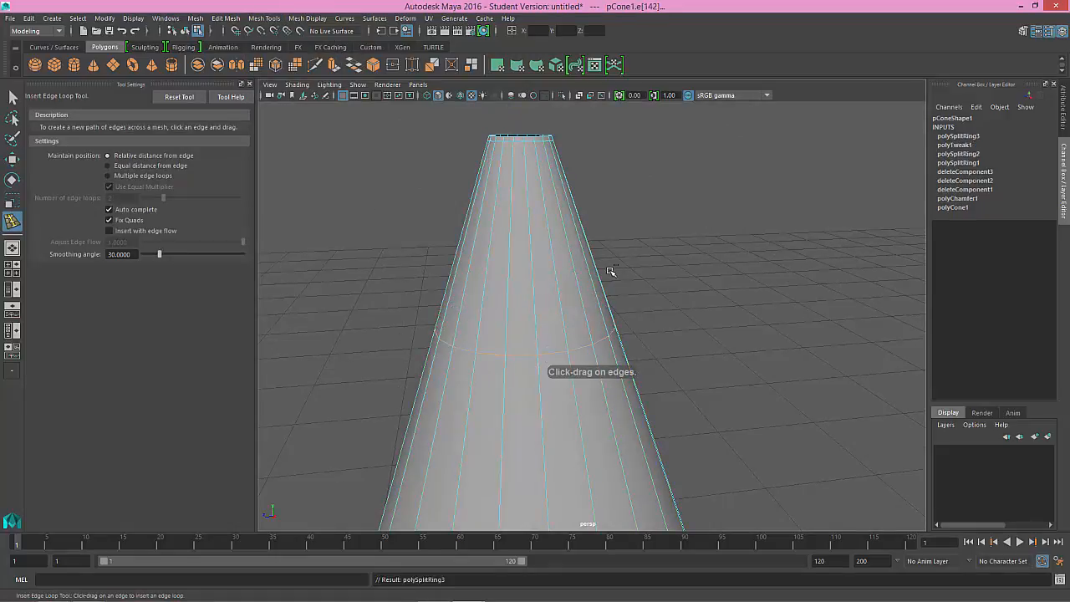
# Step: Reposition the new edge loop with Slide Edge so it sits about halfway up the cone
pyautogui.click(264, 19)
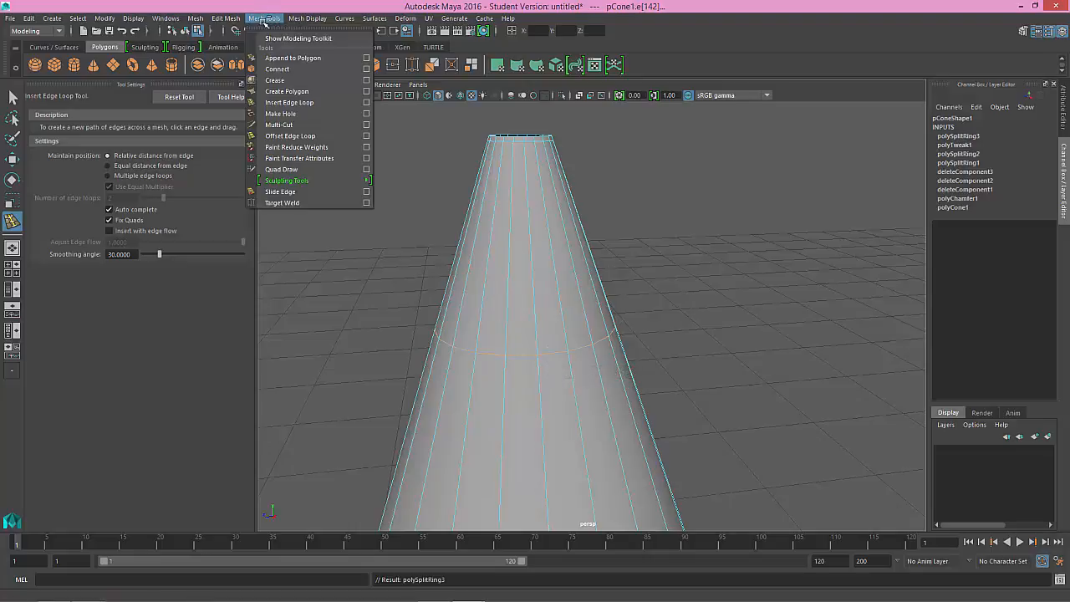
pyautogui.click(284, 191)
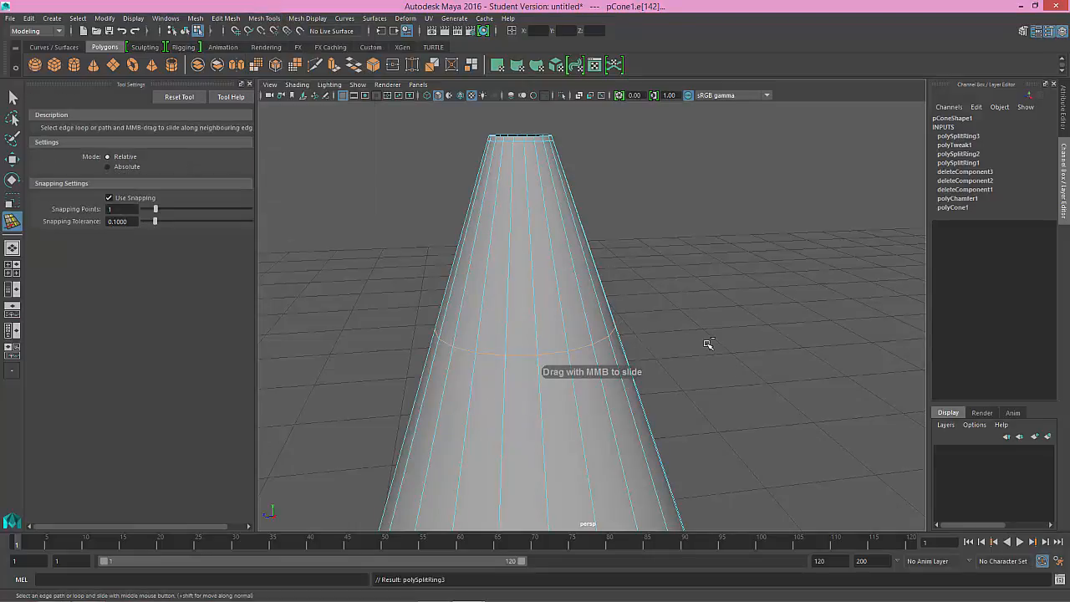
pyautogui.moveTo(708, 344); pyautogui.dragTo(725, 345, button='middle')
pyautogui.keyDown('alt'); pyautogui.moveTo(706, 352); pyautogui.dragTo(597, 217, button='right'); pyautogui.keyUp('alt')
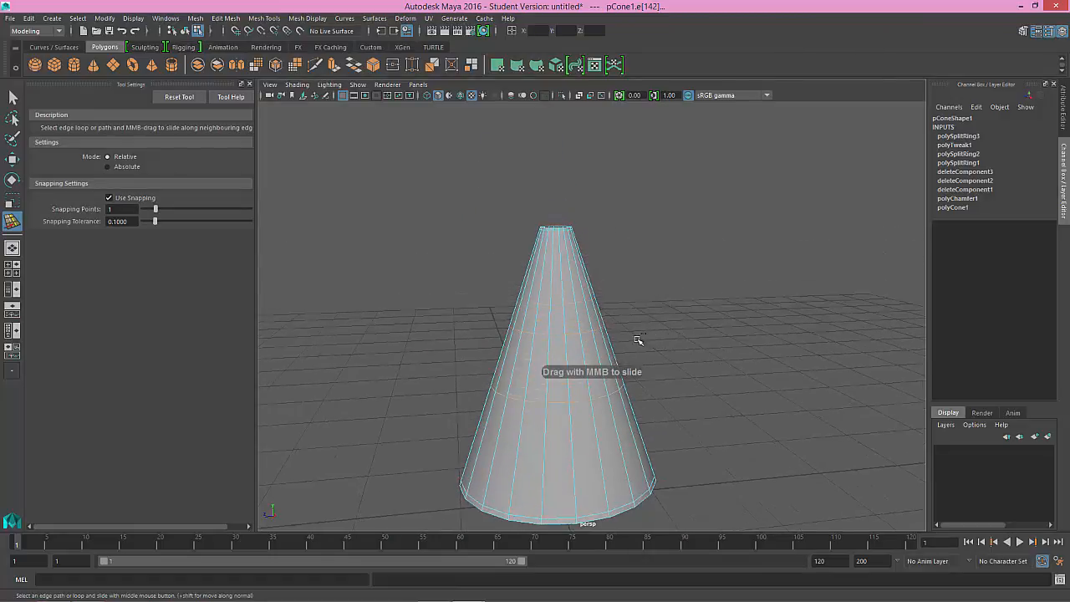
pyautogui.moveTo(643, 336); pyautogui.dragTo(615, 344, button='middle')
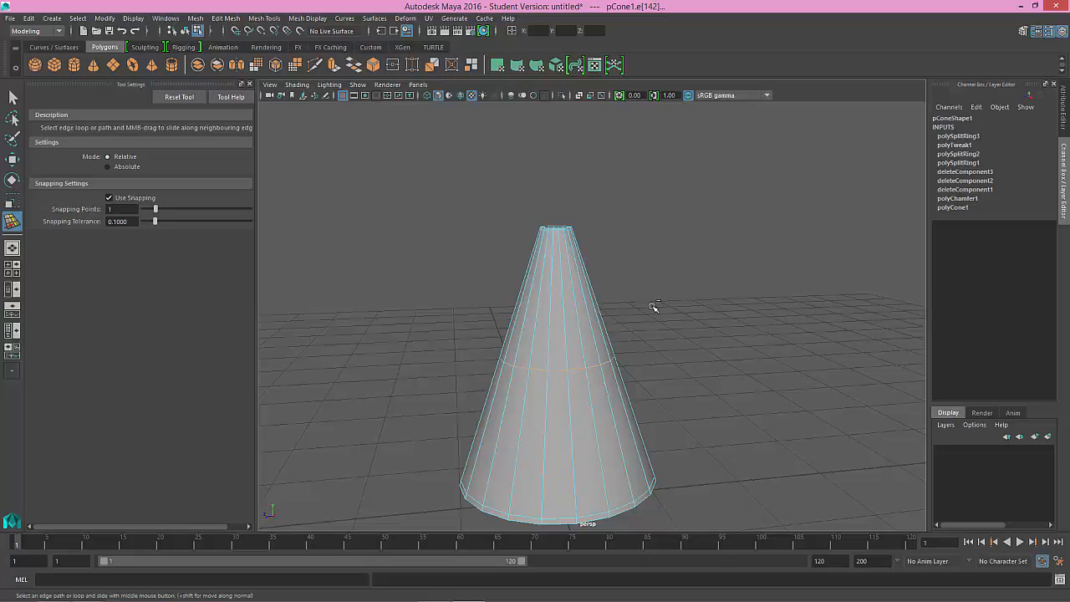
pyautogui.click(314, 19)
pyautogui.click(314, 19)
# Step: Select the border edge loop around the cone's bottom and extrude it
pyautogui.keyDown('alt'); pyautogui.moveTo(612, 382); pyautogui.dragTo(609, 362, button='middle'); pyautogui.keyUp('alt')
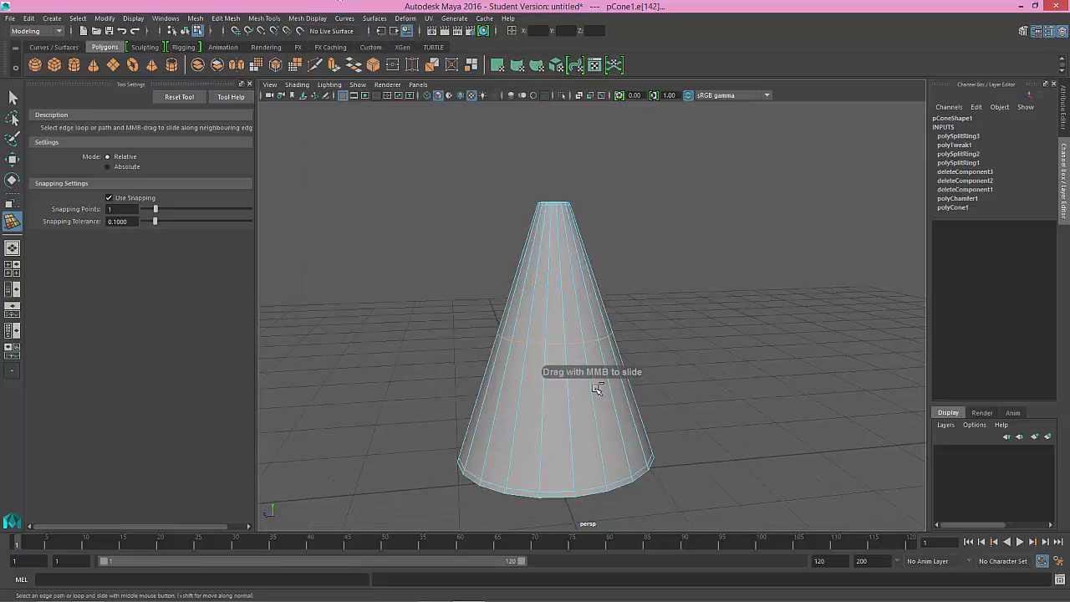
pyautogui.keyDown('alt'); pyautogui.moveTo(650, 353); pyautogui.dragTo(627, 447); pyautogui.keyUp('alt')
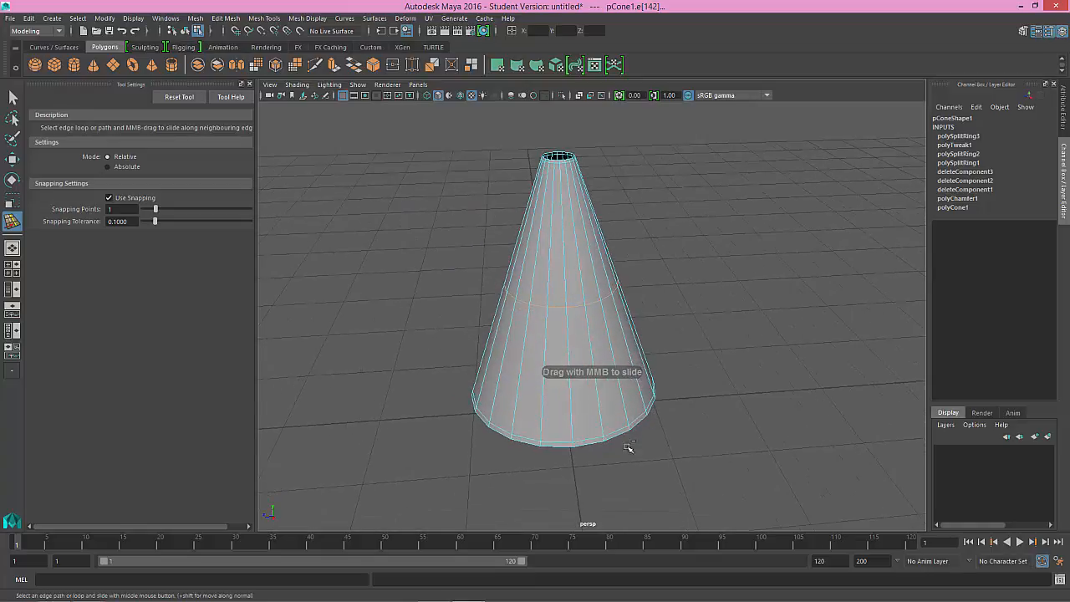
pyautogui.click(590, 448)
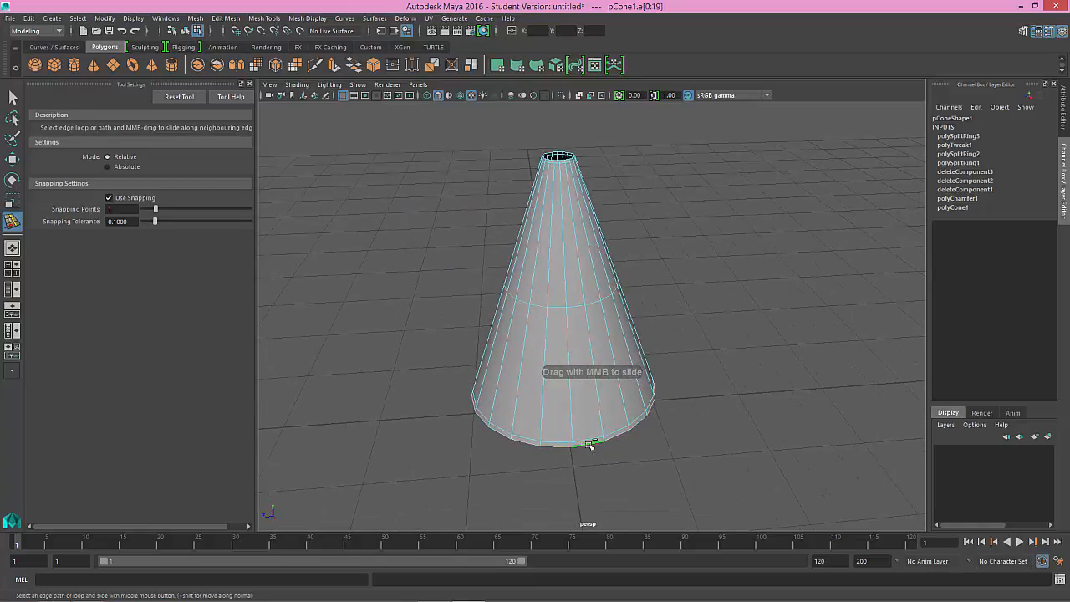
pyautogui.keyDown('alt'); pyautogui.moveTo(569, 437); pyautogui.dragTo(582, 410); pyautogui.keyUp('alt')
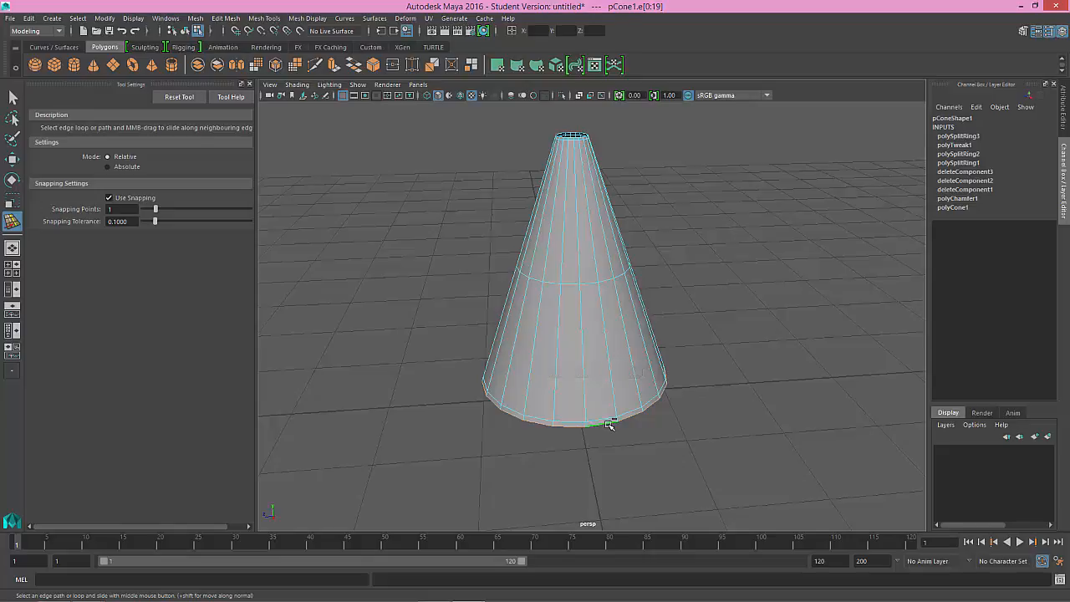
pyautogui.hotkey('ctrl', 'e')
# Step: Try pulling the extruded bottom edges outward with the extrude manipulator, undoing each attempt
pyautogui.moveTo(654, 424); pyautogui.dragTo(699, 402)
pyautogui.hotkey('ctrl', 'z')
pyautogui.hotkey('ctrl', 'z')
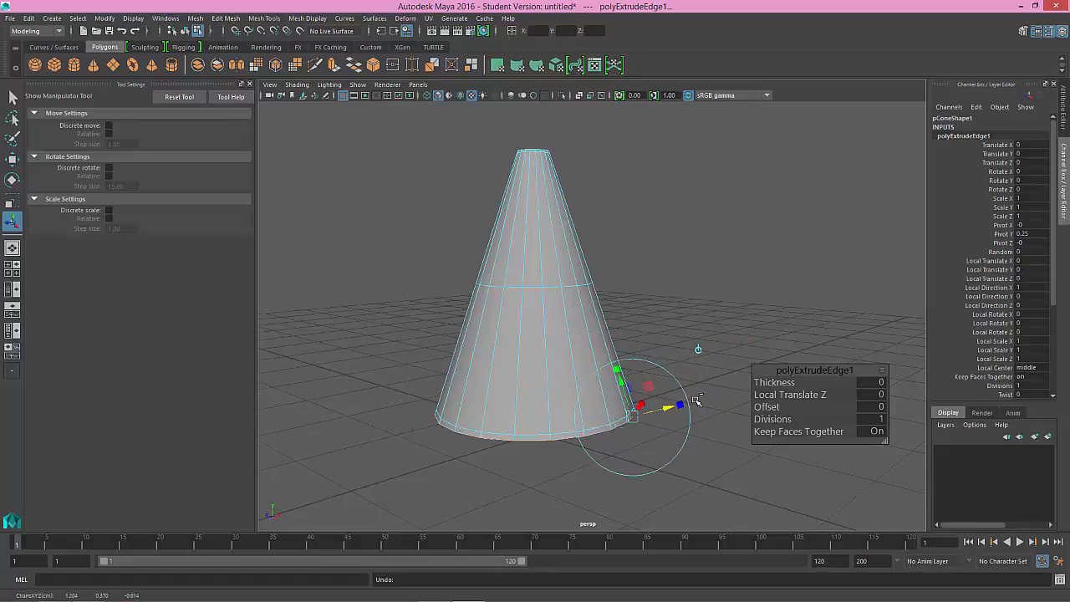
pyautogui.moveTo(649, 441)
pyautogui.keyDown('alt'); pyautogui.mouseDown()
pyautogui.moveTo(618, 447)
pyautogui.moveTo(631, 451)
pyautogui.mouseUp(); pyautogui.keyUp('alt')
pyautogui.moveTo(658, 415); pyautogui.dragTo(723, 400)
pyautogui.hotkey('ctrl', 'z')
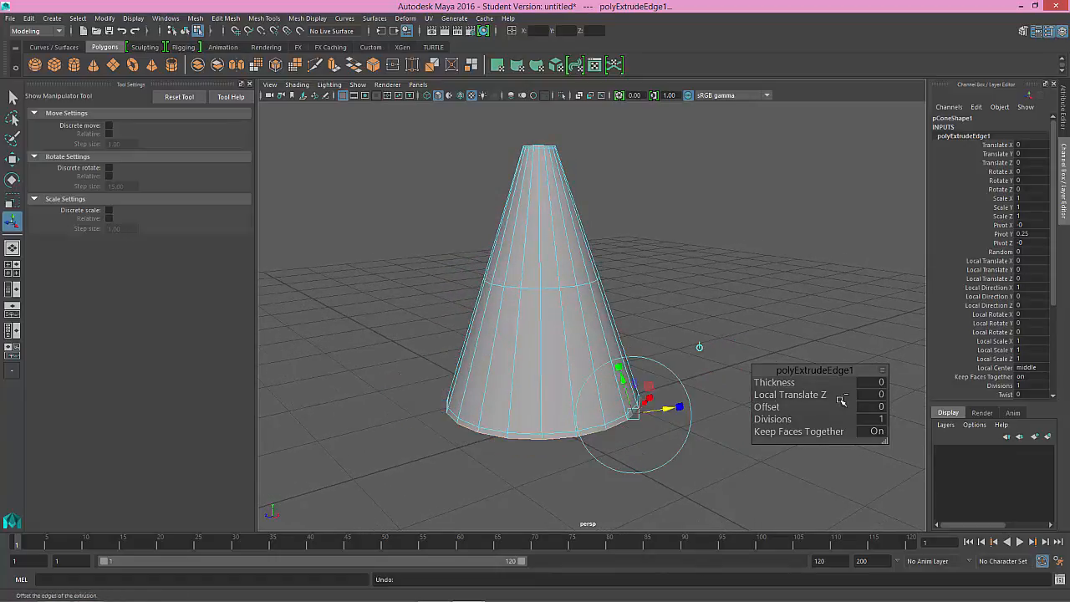
# Step: Widen the extruded bottom edges into a flat flange by raising Local Scale X, Y and Z together to 32.6, checking it in the top view
pyautogui.moveTo(992, 342); pyautogui.dragTo(993, 357)
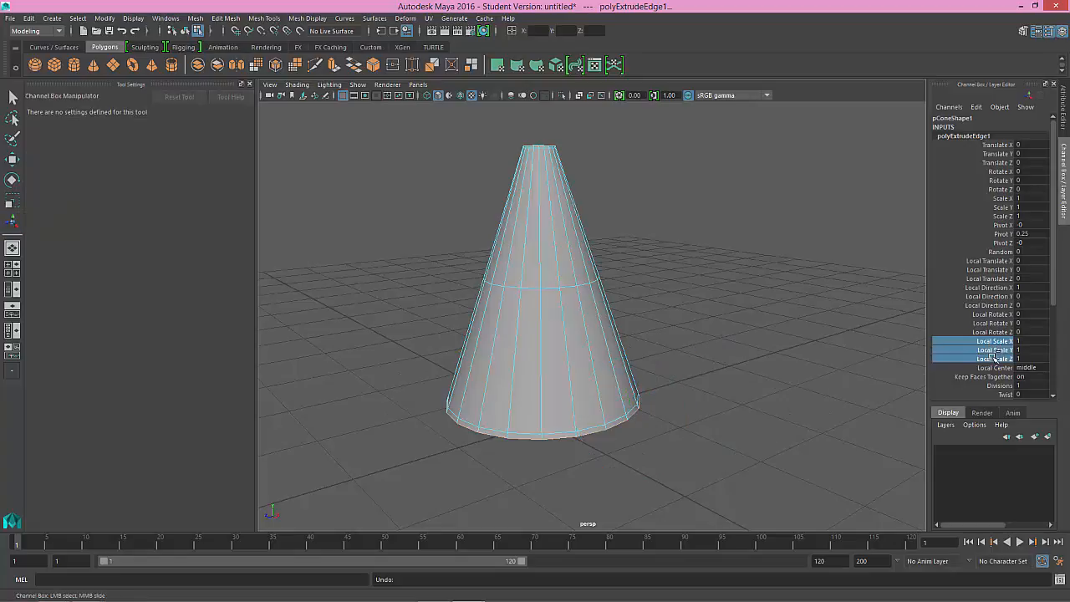
pyautogui.moveTo(641, 414); pyautogui.dragTo(804, 382, button='middle')
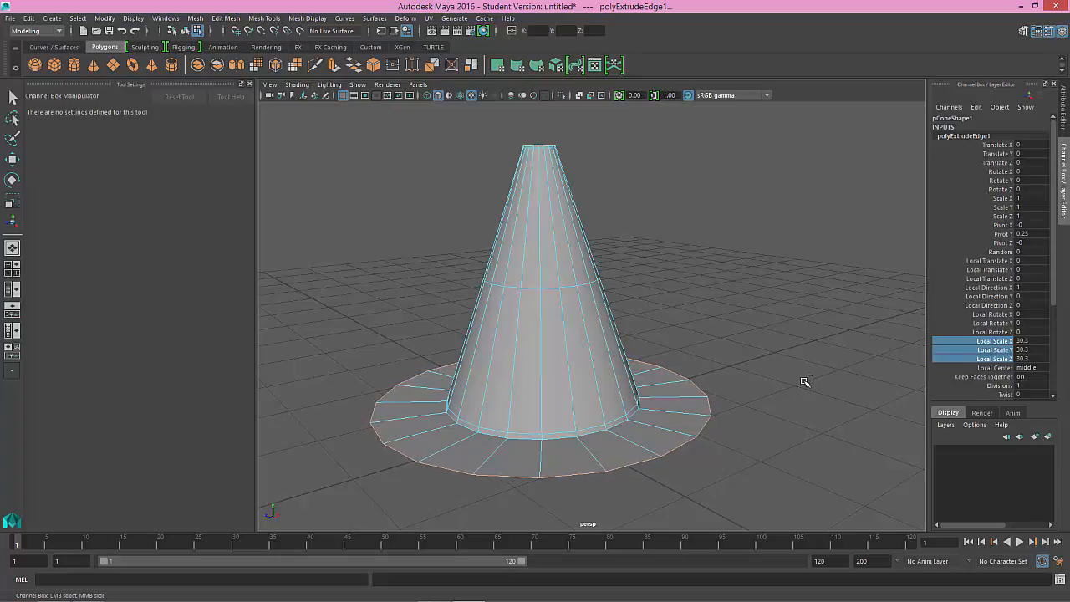
pyautogui.press('space')
pyautogui.press('space')
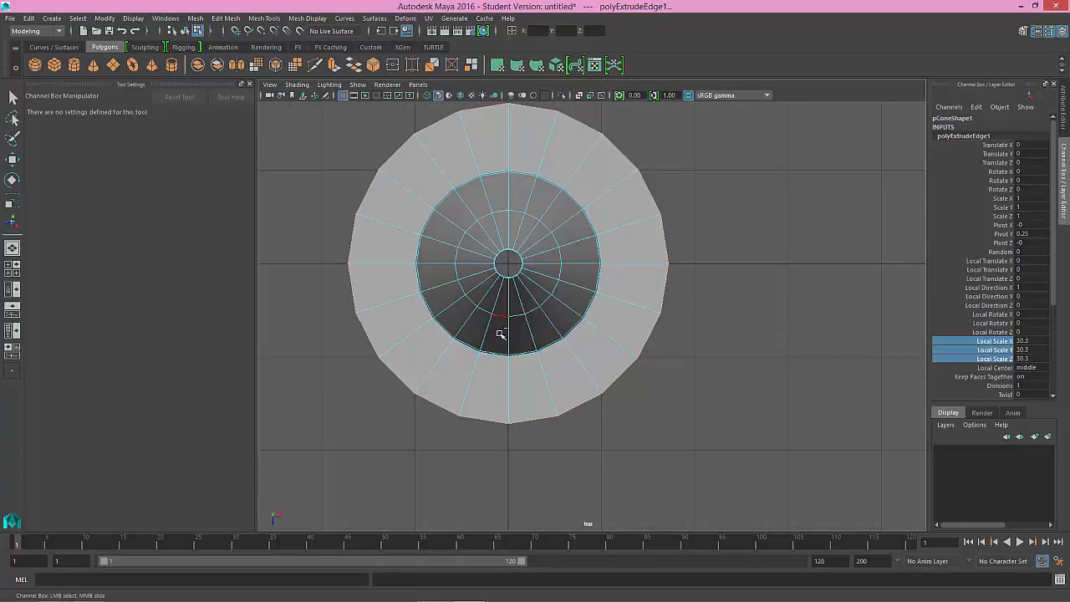
pyautogui.moveTo(501, 332); pyautogui.dragTo(546, 397, button='middle')
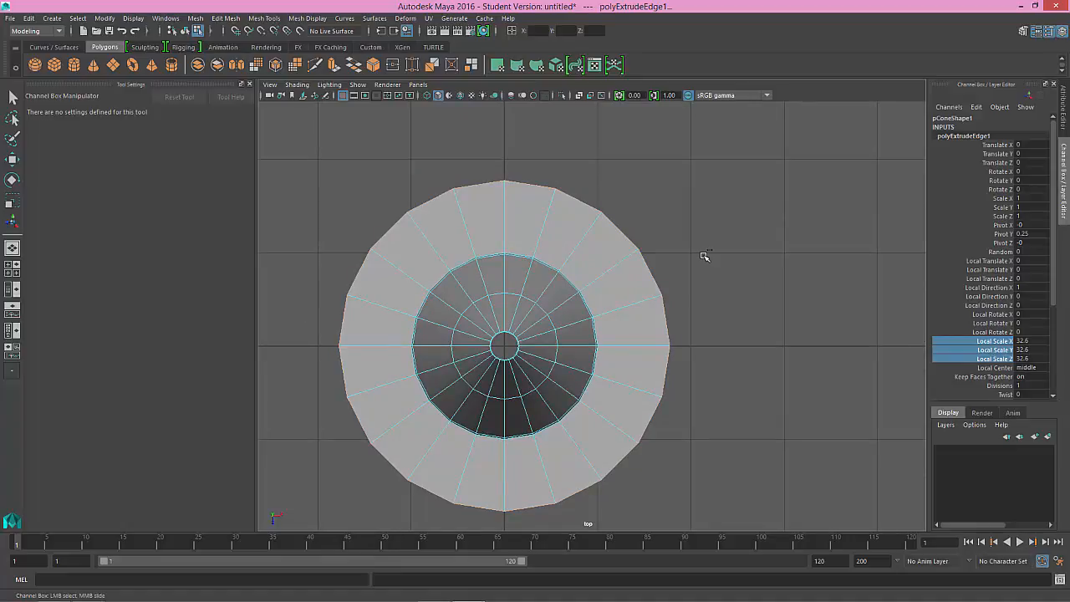
# Step: In vertex mode, select the five outer flange vertices along the upper side of the top view and flatten them into a straight line with the Scale Tool
pyautogui.press('q')
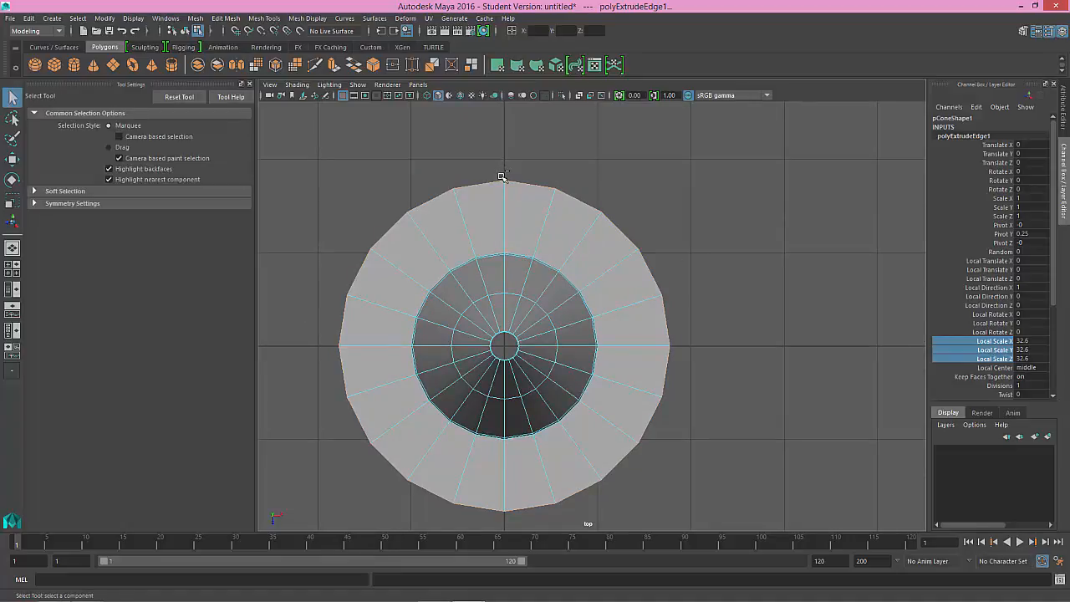
pyautogui.press('w')
pyautogui.press('e')
pyautogui.press('r')
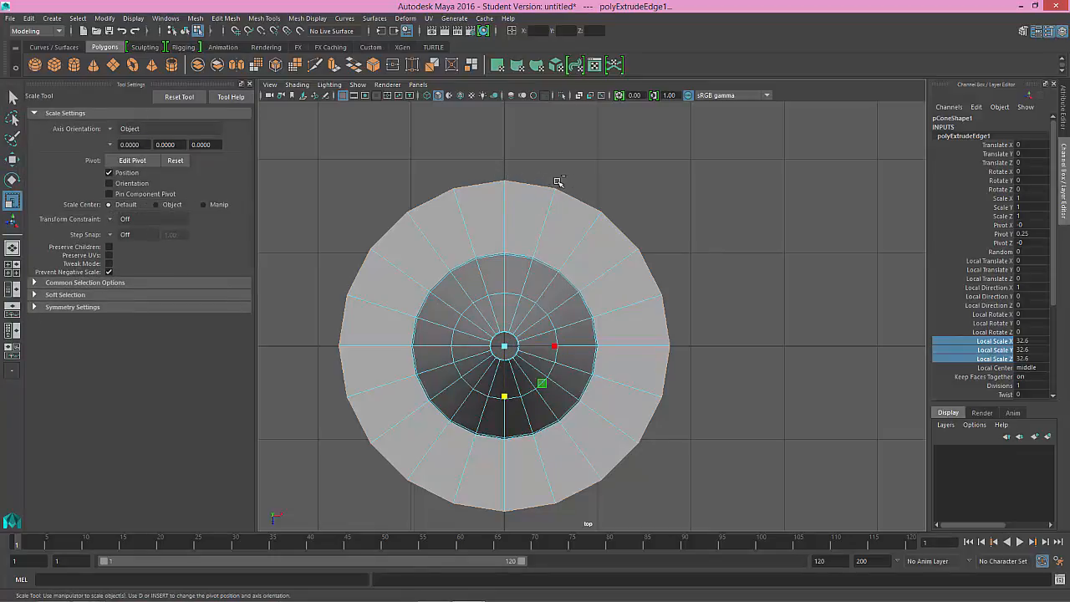
pyautogui.rightClick(567, 180)
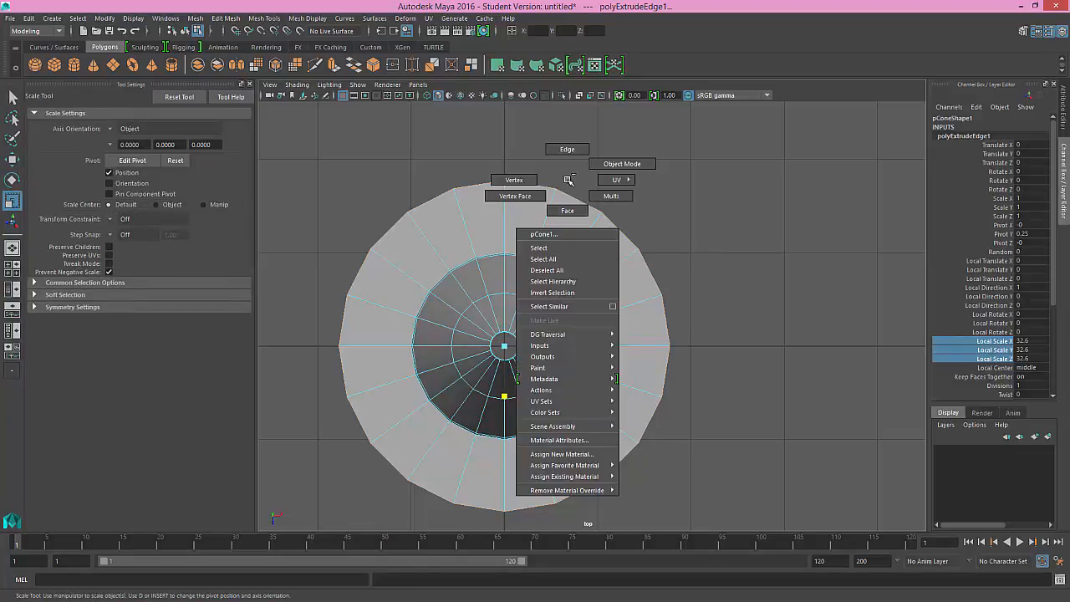
pyautogui.click(514, 180)
pyautogui.moveTo(385, 154); pyautogui.dragTo(635, 238)
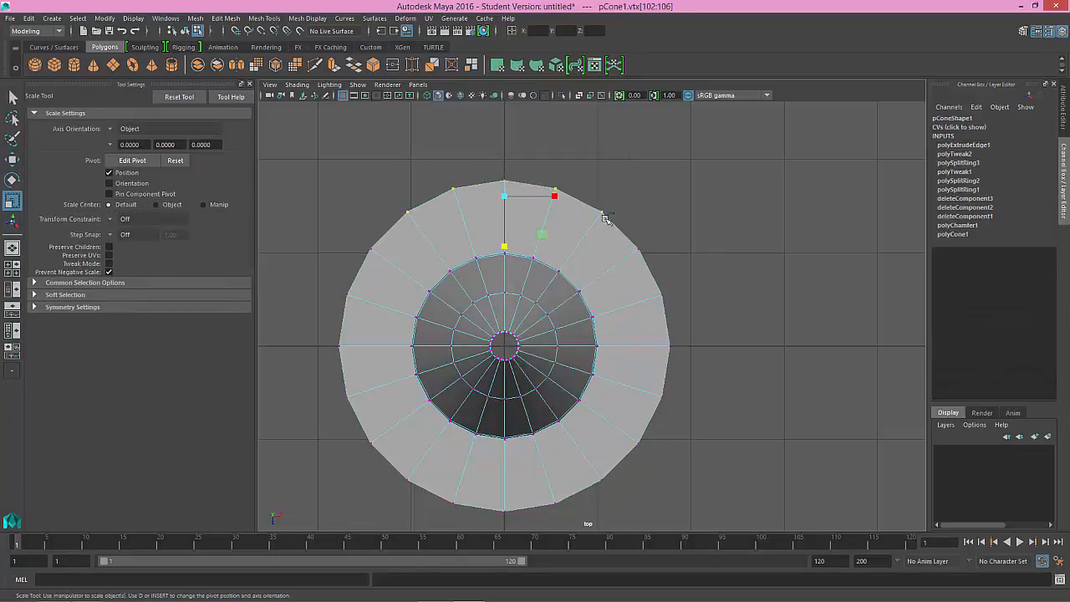
pyautogui.moveTo(506, 248); pyautogui.dragTo(502, 161)
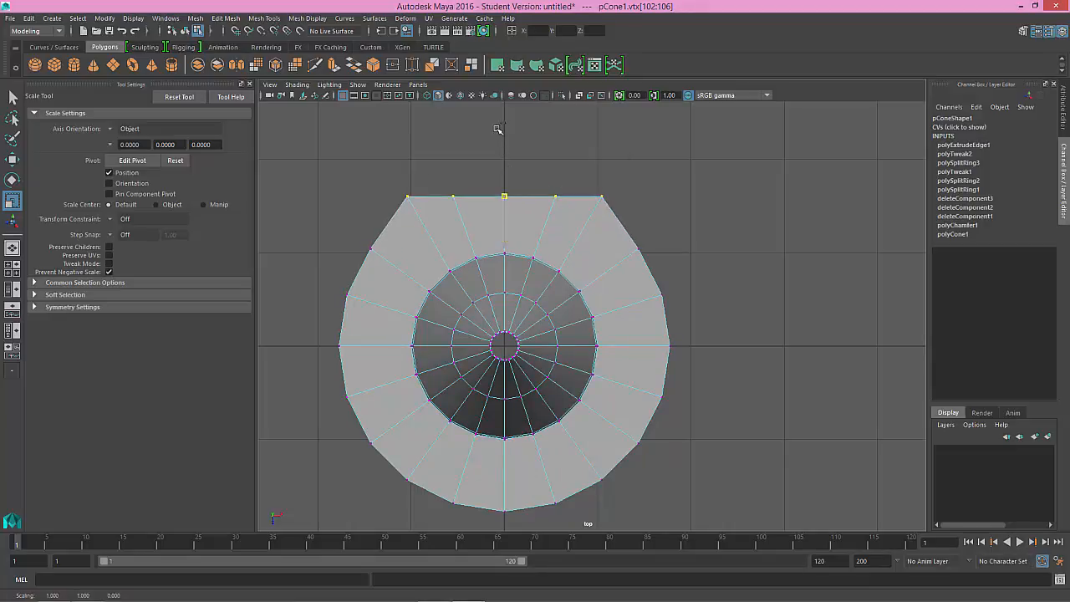
# Step: Select the five outer flange vertices along the lower side and scale them vertically into a straight line
pyautogui.moveTo(399, 458); pyautogui.dragTo(636, 524)
pyautogui.moveTo(525, 467); pyautogui.dragTo(527, 428, button='middle')
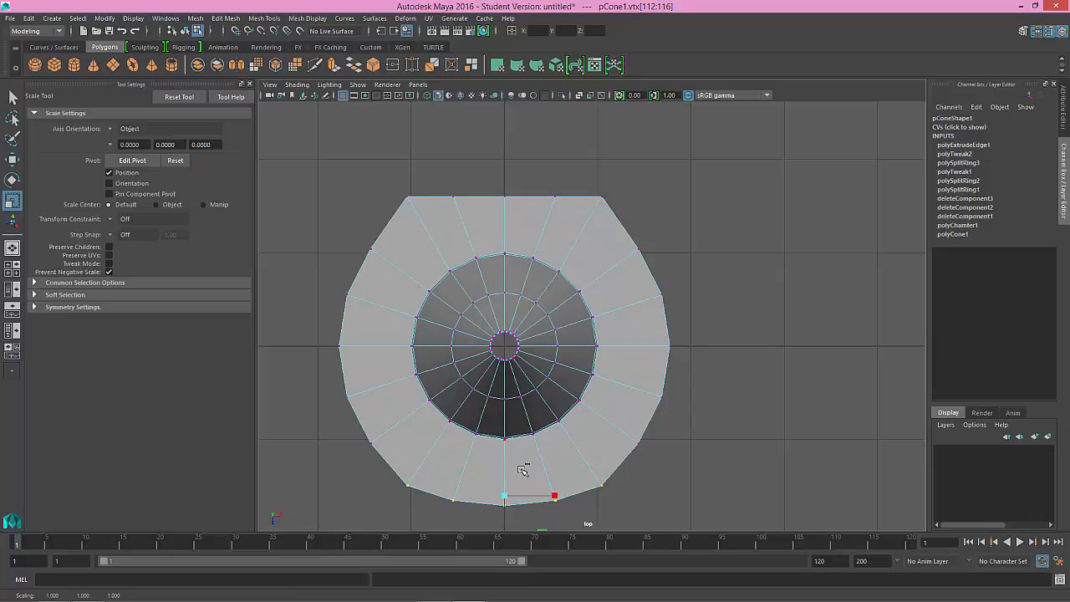
pyautogui.moveTo(522, 472); pyautogui.dragTo(518, 233, button='middle')
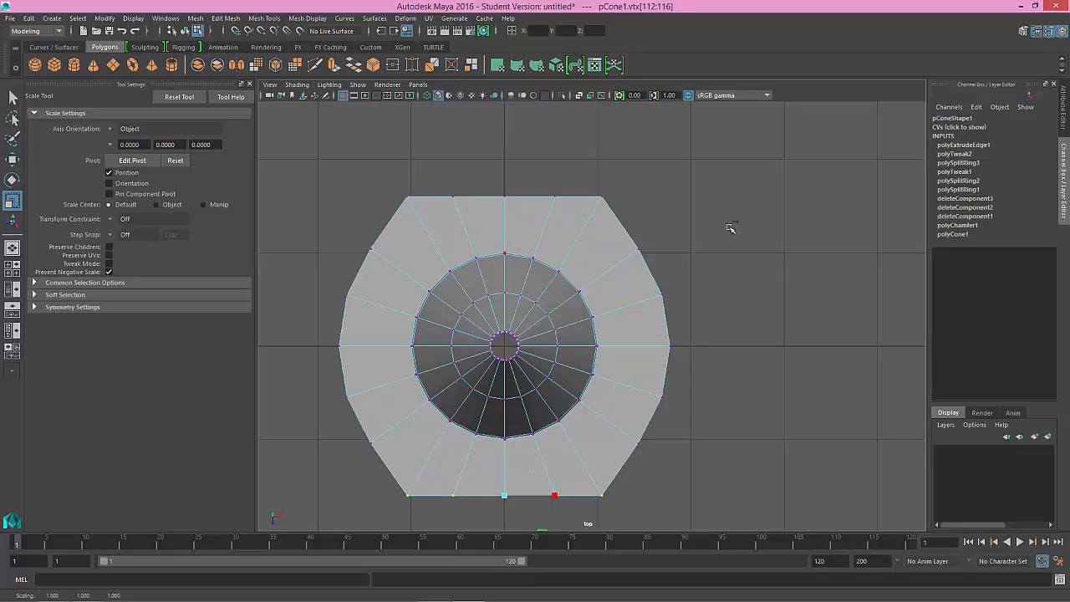
# Step: Select the five outer flange vertices on the right side and scale them horizontally into a straight line
pyautogui.moveTo(743, 219); pyautogui.dragTo(739, 233)
pyautogui.moveTo(684, 396); pyautogui.dragTo(645, 459)
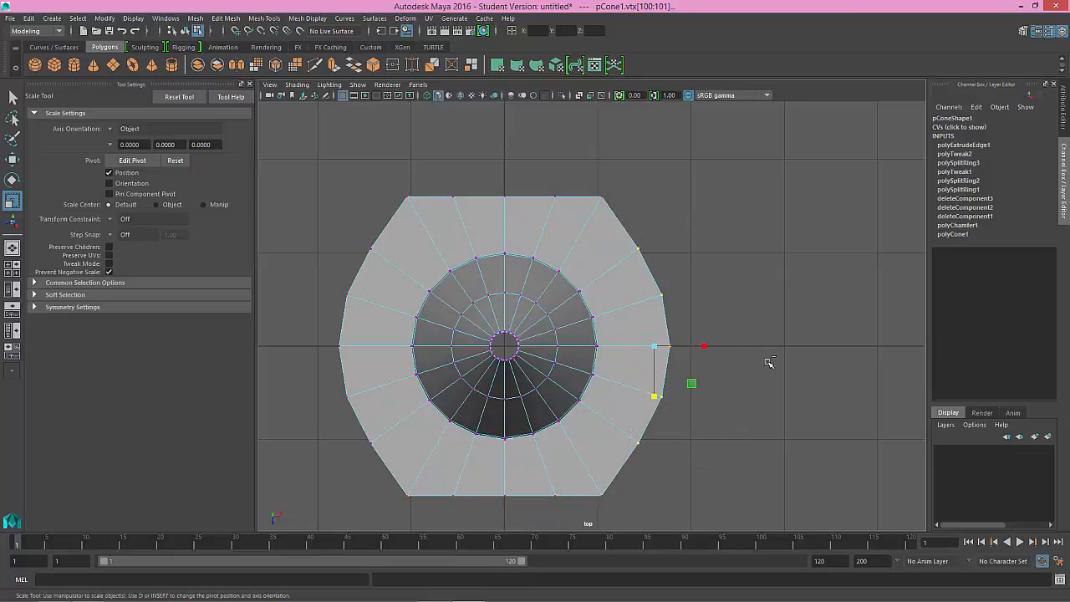
pyautogui.moveTo(691, 363); pyautogui.dragTo(691, 362, button='middle')
pyautogui.hotkey('ctrl', 'z')
pyautogui.moveTo(705, 347); pyautogui.dragTo(525, 343)
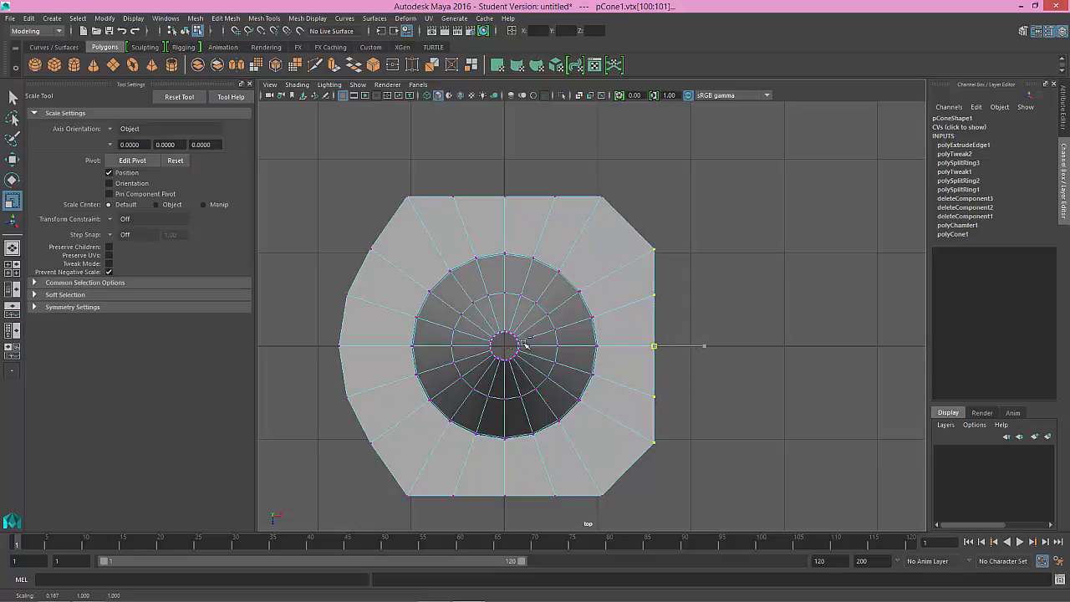
# Step: Select the five outer flange vertices on the left side and scale them horizontally into a straight line
pyautogui.moveTo(397, 338); pyautogui.dragTo(397, 340)
pyautogui.moveTo(304, 270); pyautogui.dragTo(317, 303)
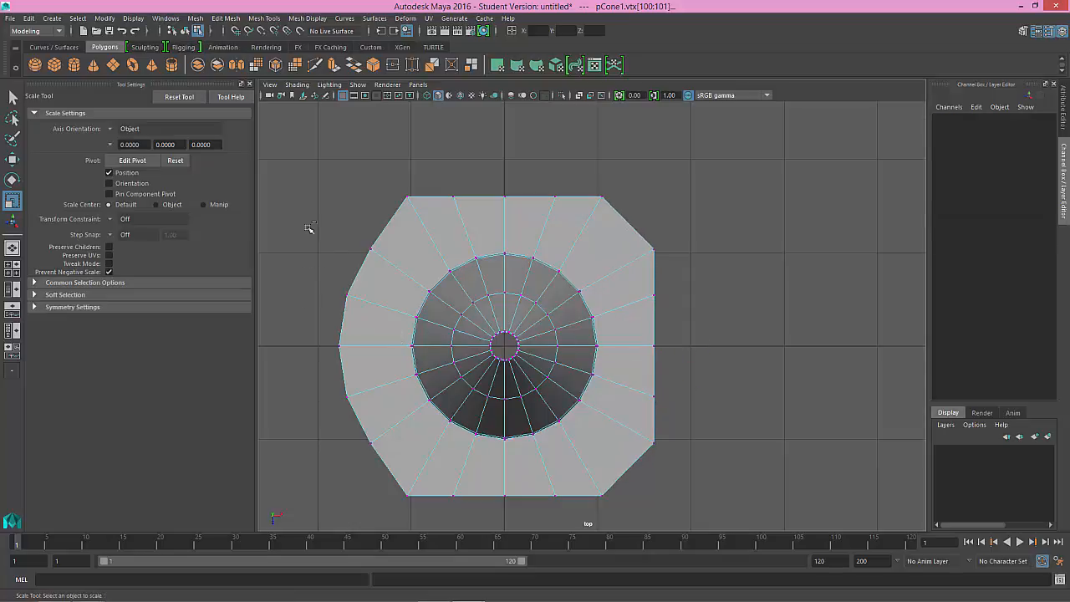
pyautogui.moveTo(304, 216)
pyautogui.mouseDown()
pyautogui.moveTo(368, 454)
pyautogui.moveTo(384, 478)
pyautogui.mouseUp()
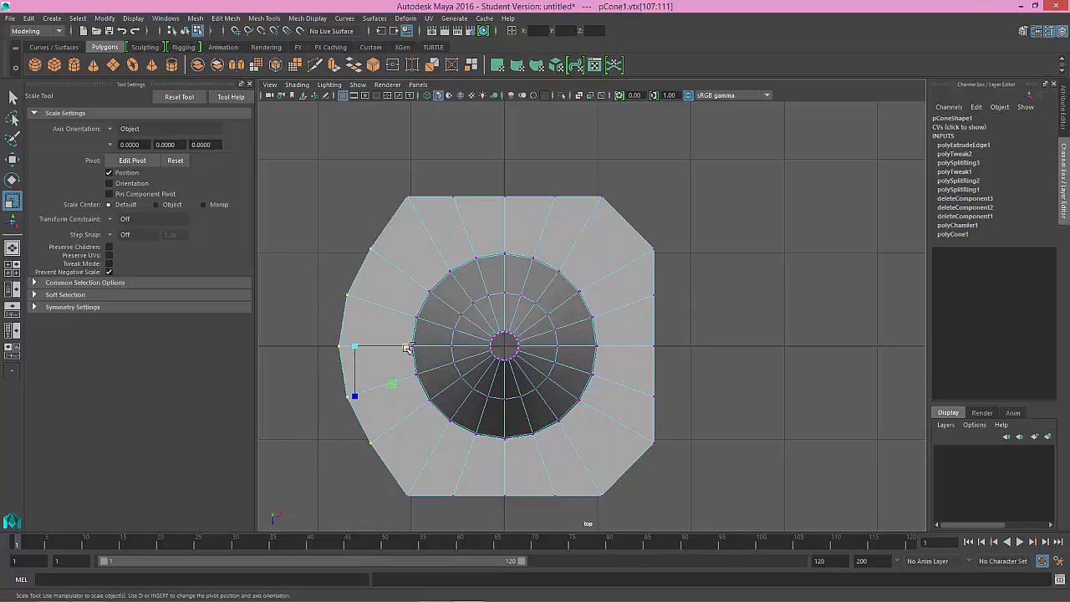
pyautogui.moveTo(407, 347); pyautogui.dragTo(184, 331)
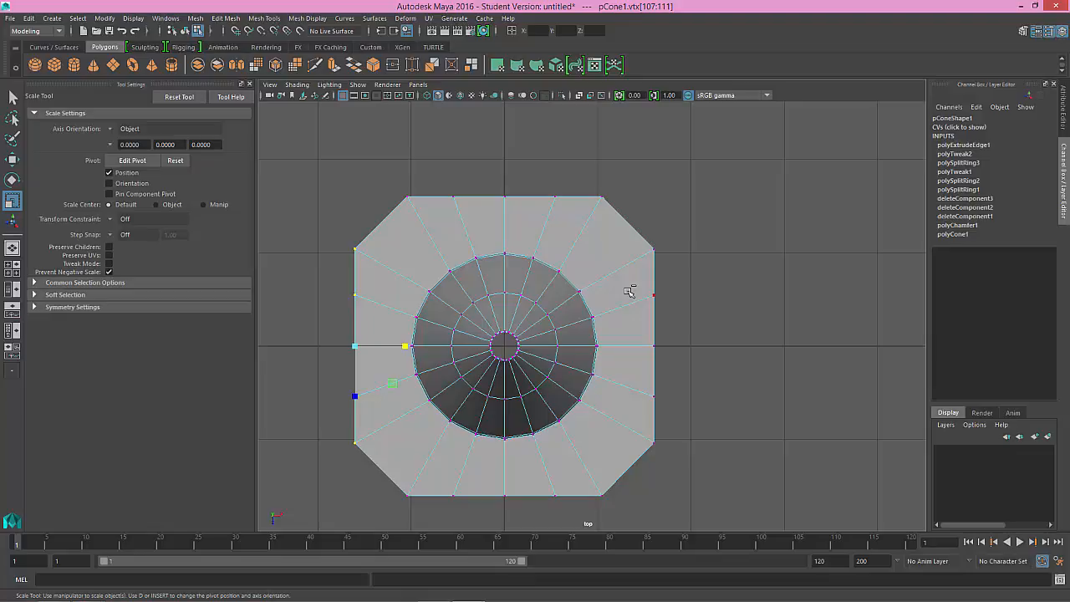
# Step: Select the vertices of both the left and right flange sides and scale them vertically outward to lengthen those sides
pyautogui.moveTo(695, 243); pyautogui.dragTo(648, 451)
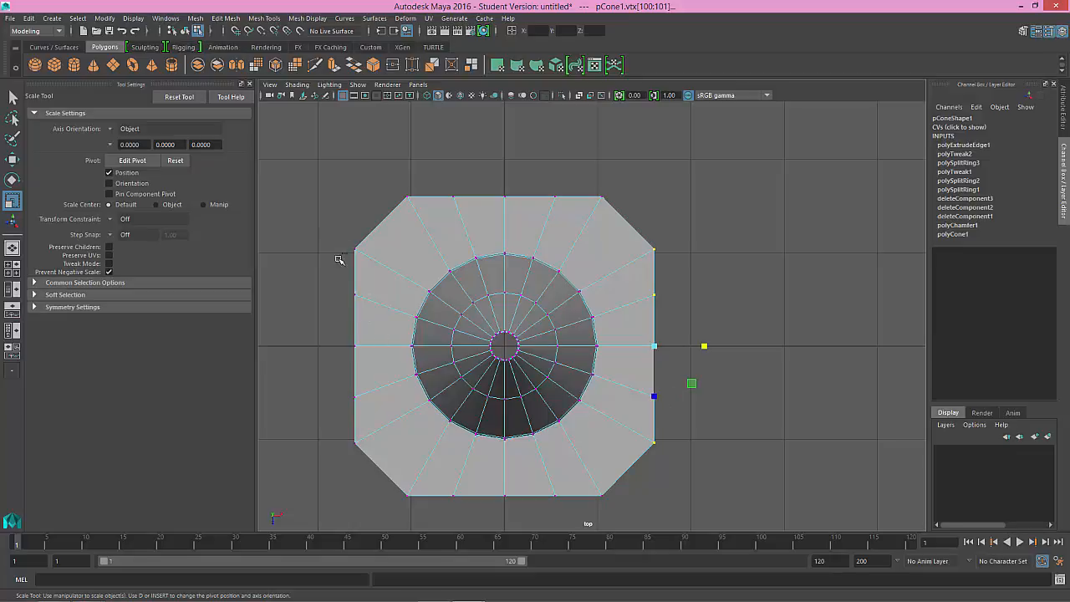
pyautogui.keyDown('shift'); pyautogui.moveTo(338, 260); pyautogui.dragTo(373, 452); pyautogui.keyUp('shift')
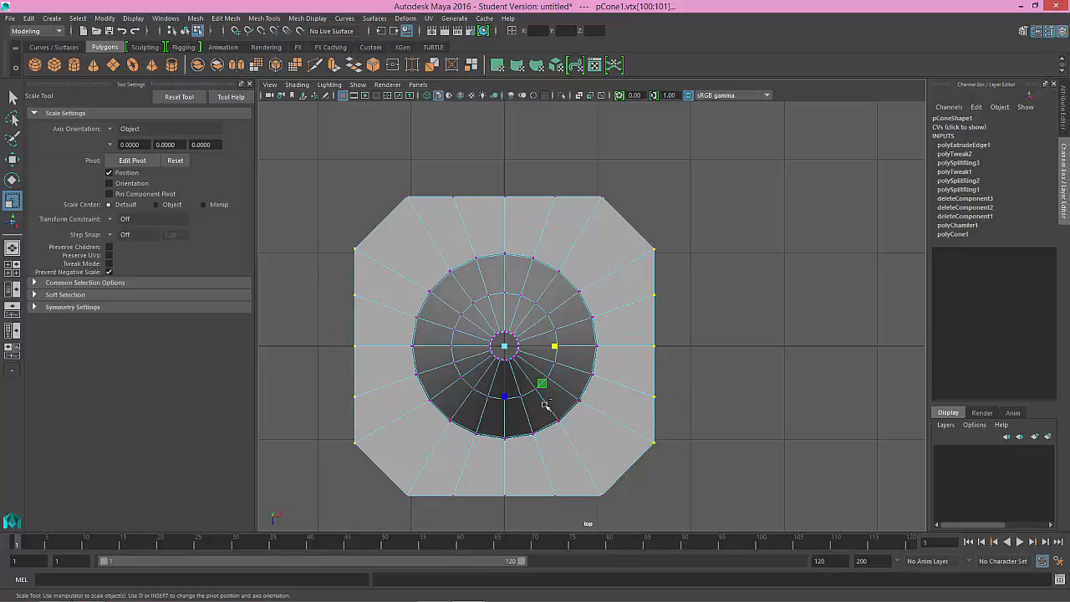
pyautogui.moveTo(508, 397); pyautogui.dragTo(507, 410)
# Step: Select the vertices of both the upper and lower flange sides and scale them horizontally outward to lengthen those sides
pyautogui.moveTo(394, 173); pyautogui.dragTo(608, 209)
pyautogui.moveTo(391, 488); pyautogui.dragTo(609, 511)
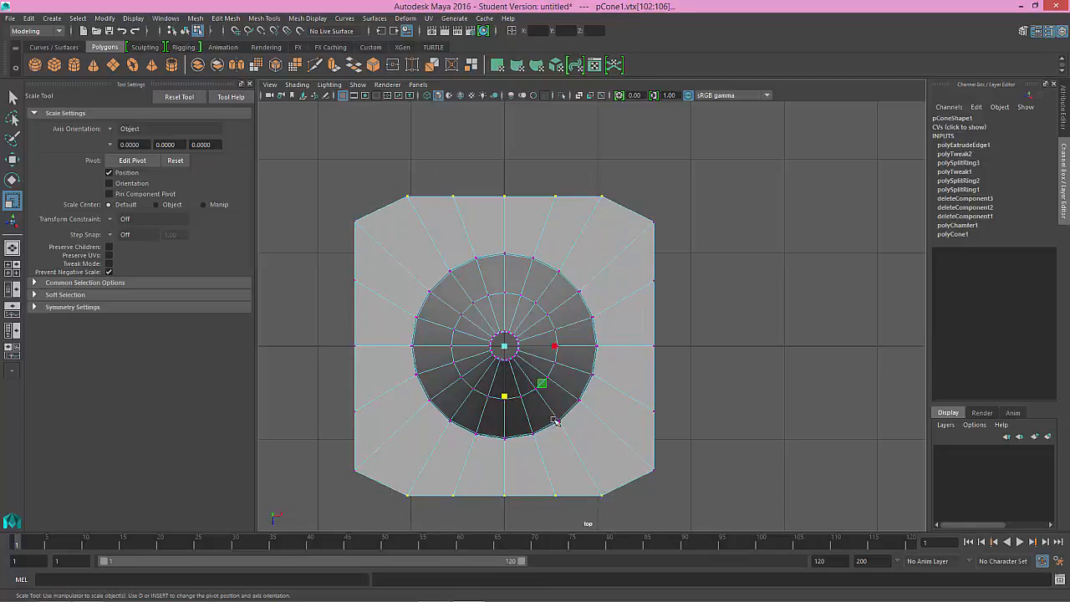
pyautogui.moveTo(555, 345); pyautogui.dragTo(569, 348)
# Step: Preview the smoothed cone and flange in the perspective and top views, then return to the unsmoothed display
pyautogui.press('3')
pyautogui.keyDown('alt'); pyautogui.moveTo(573, 350); pyautogui.dragTo(580, 318, button='middle'); pyautogui.keyUp('alt')
pyautogui.keyDown('alt'); pyautogui.moveTo(590, 299); pyautogui.dragTo(606, 271); pyautogui.keyUp('alt')
pyautogui.press('space')
pyautogui.press('space')
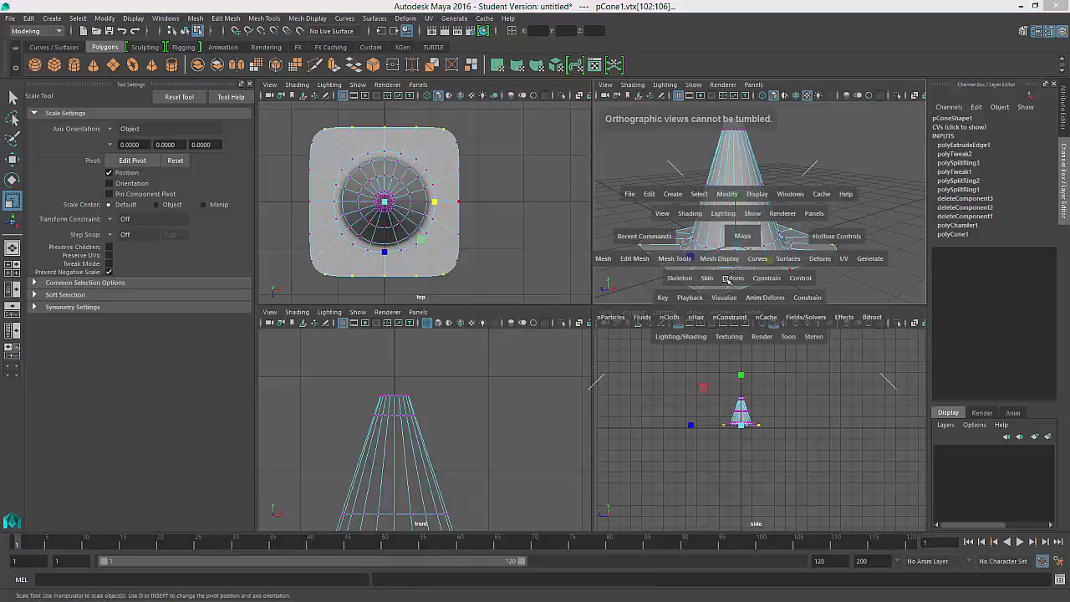
pyautogui.keyDown('alt'); pyautogui.moveTo(713, 307); pyautogui.dragTo(654, 355); pyautogui.keyUp('alt')
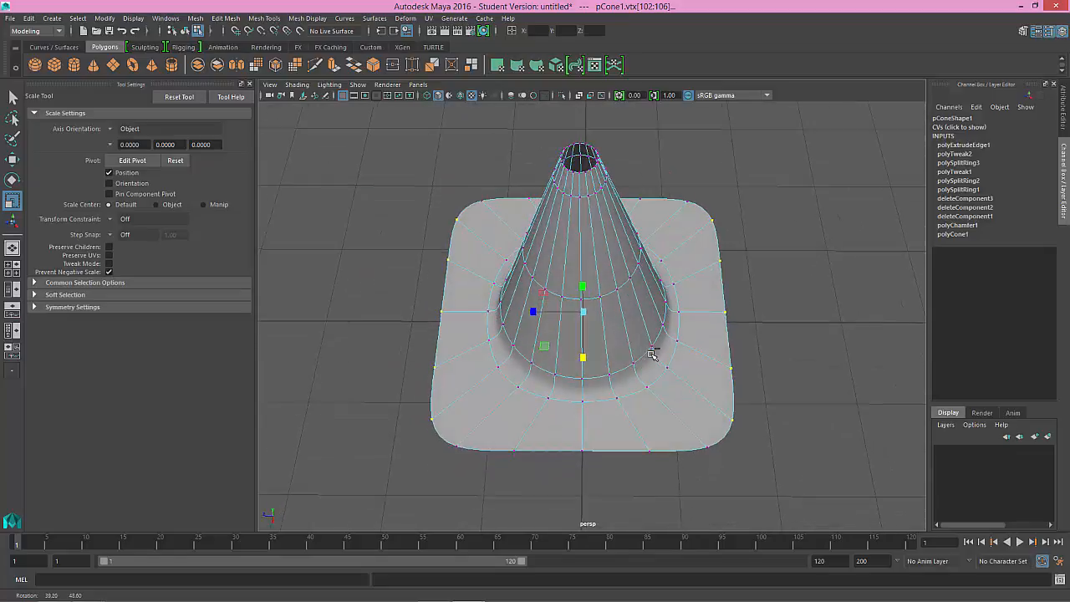
pyautogui.press('space')
pyautogui.press('space')
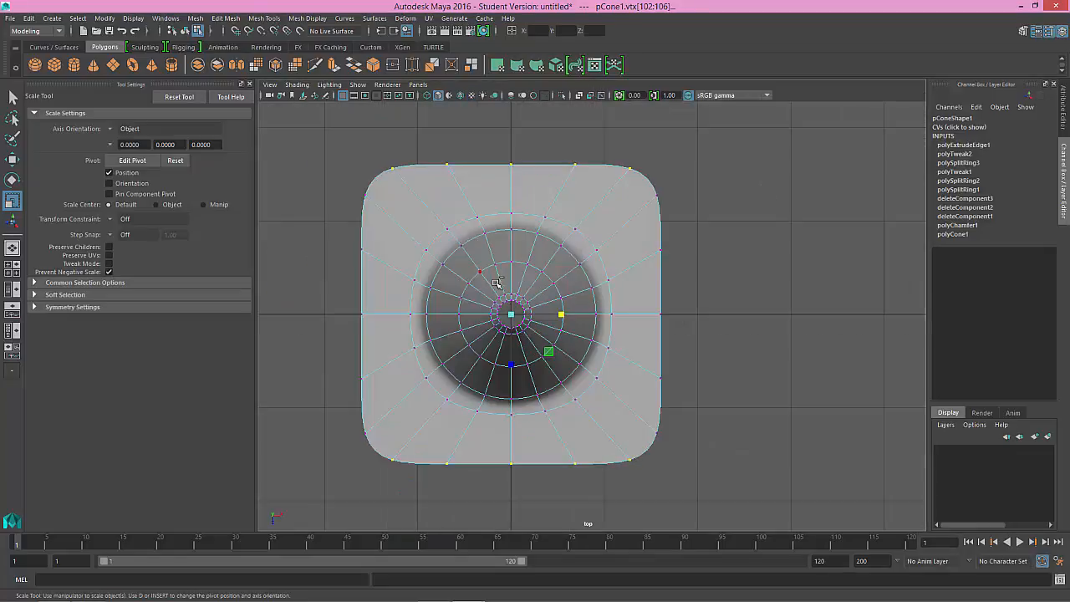
pyautogui.keyDown('alt'); pyautogui.moveTo(488, 361); pyautogui.dragTo(491, 329, button='middle'); pyautogui.keyUp('alt')
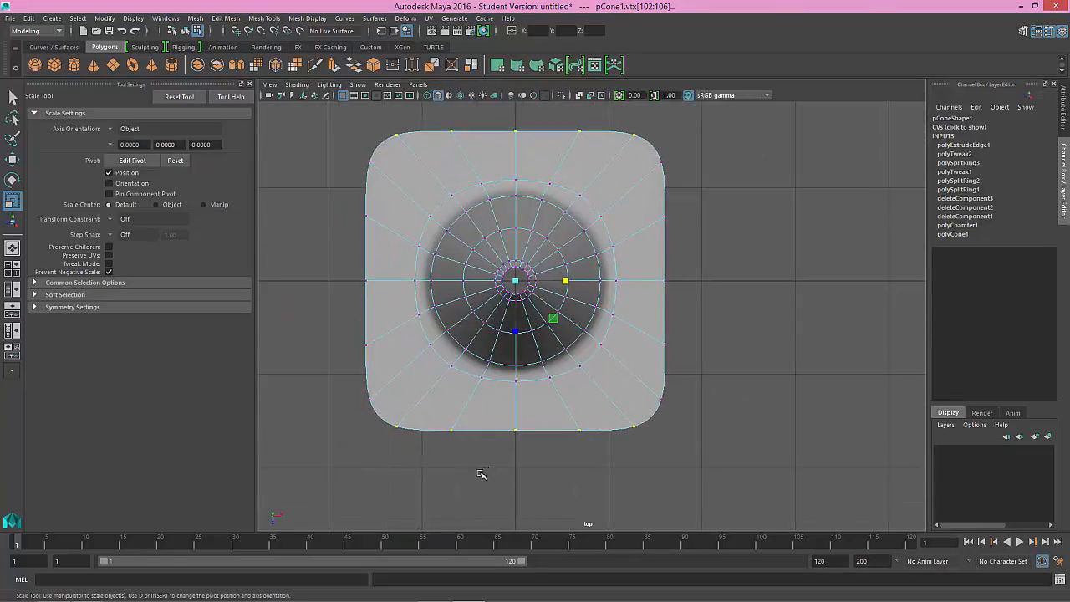
pyautogui.press('1')
# Step: Move the vertices left of centre on the upper and lower flange sides horizontally inward, aligned with the matching cone base vertices
pyautogui.click(450, 431)
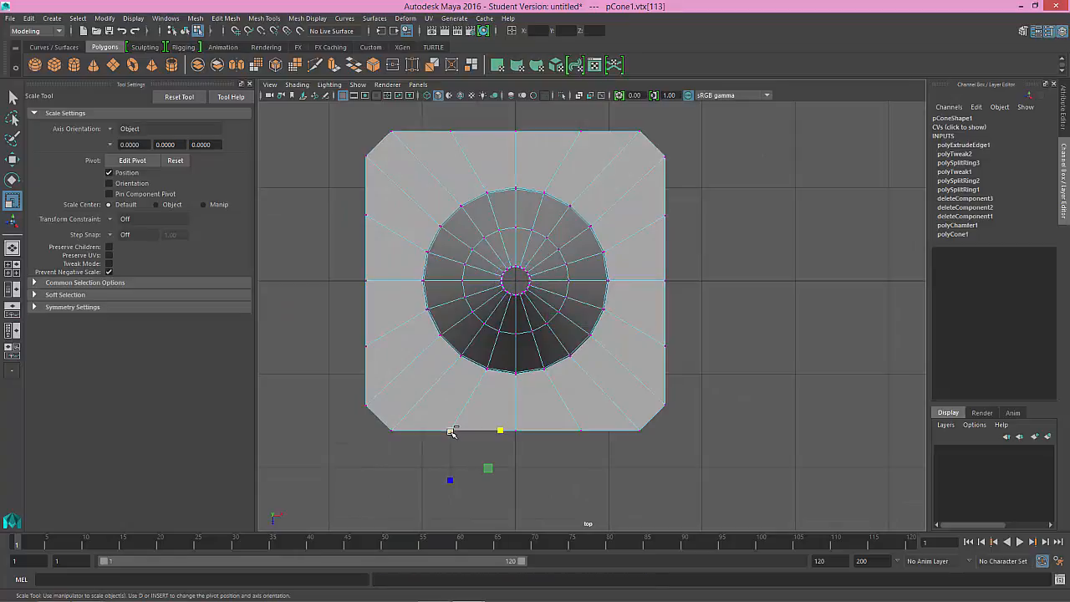
pyautogui.press('w')
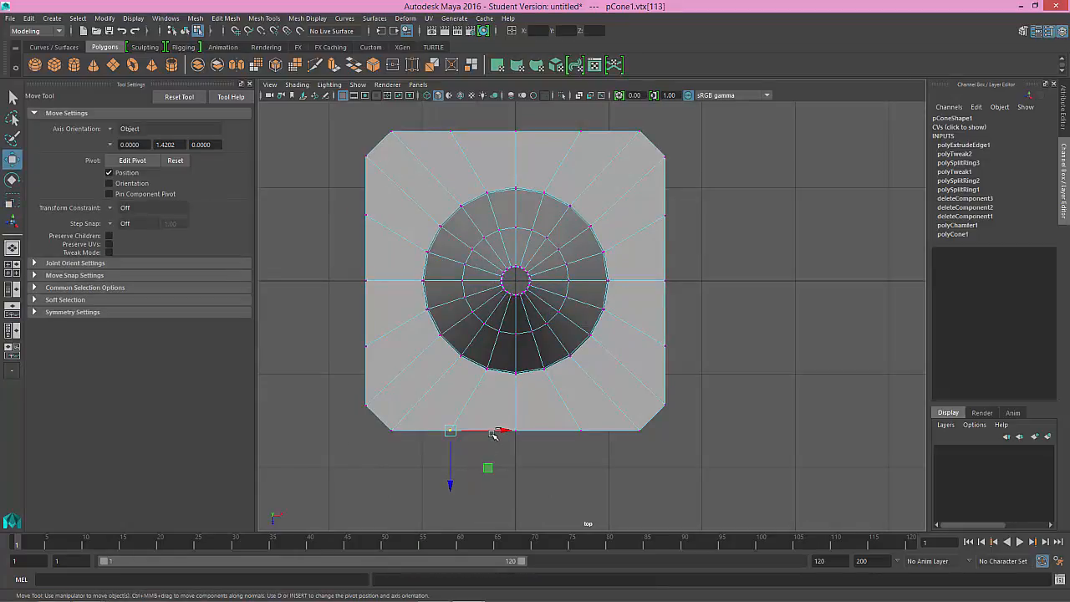
pyautogui.keyDown('shift'); pyautogui.click(449, 131); pyautogui.keyUp('shift')
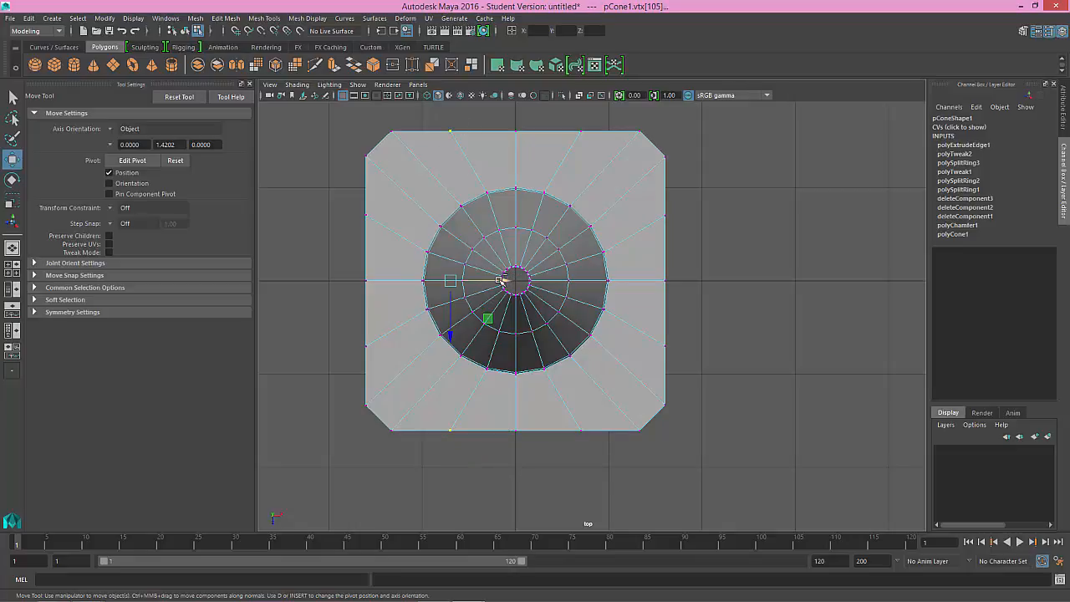
pyautogui.moveTo(496, 280); pyautogui.dragTo(533, 280)
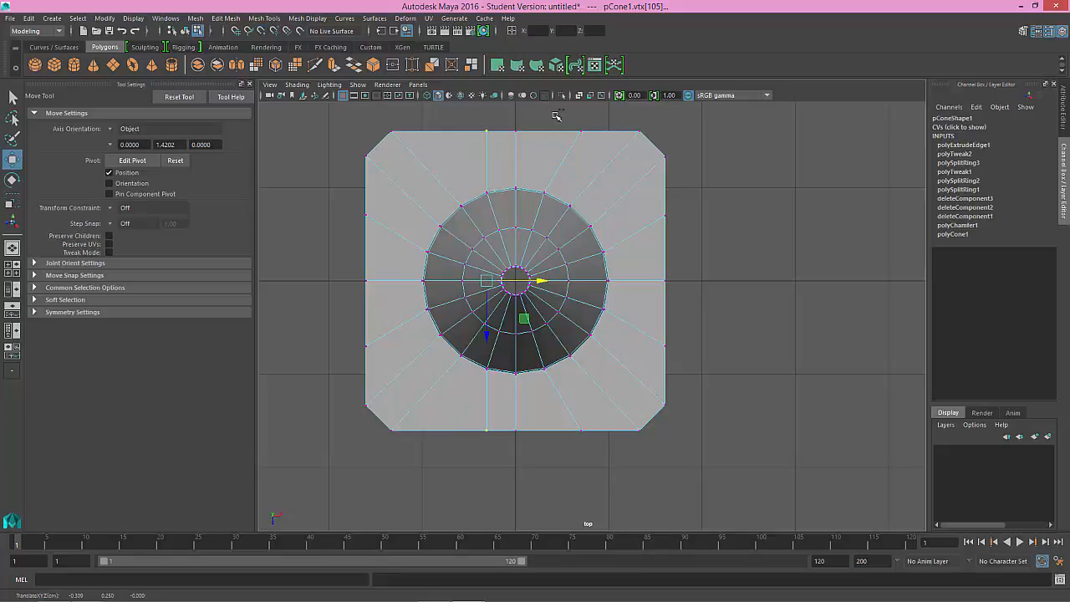
# Step: Snap the vertices right of centre on the upper and lower flange sides horizontally in line with the matching cone base vertices
pyautogui.moveTo(558, 115); pyautogui.dragTo(600, 151)
pyautogui.keyDown('shift'); pyautogui.moveTo(592, 457); pyautogui.dragTo(561, 417); pyautogui.keyUp('shift')
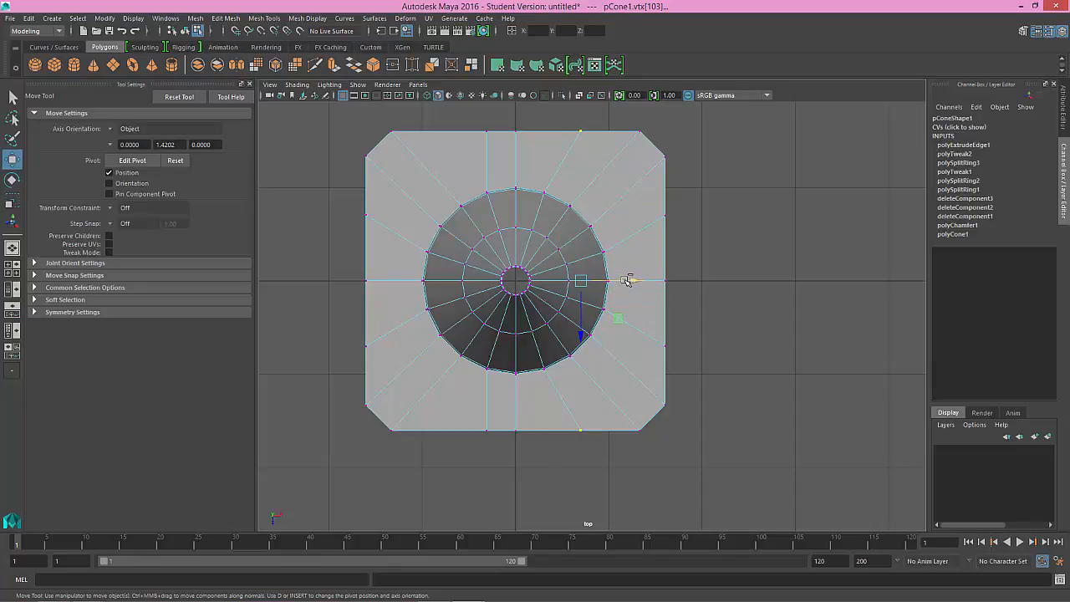
pyautogui.press('v')
pyautogui.moveTo(630, 280); pyautogui.dragTo(544, 188)
# Step: Move the vertices just above centre on the left and right flange sides vertically in line with the matching cone base vertices
pyautogui.click(666, 216)
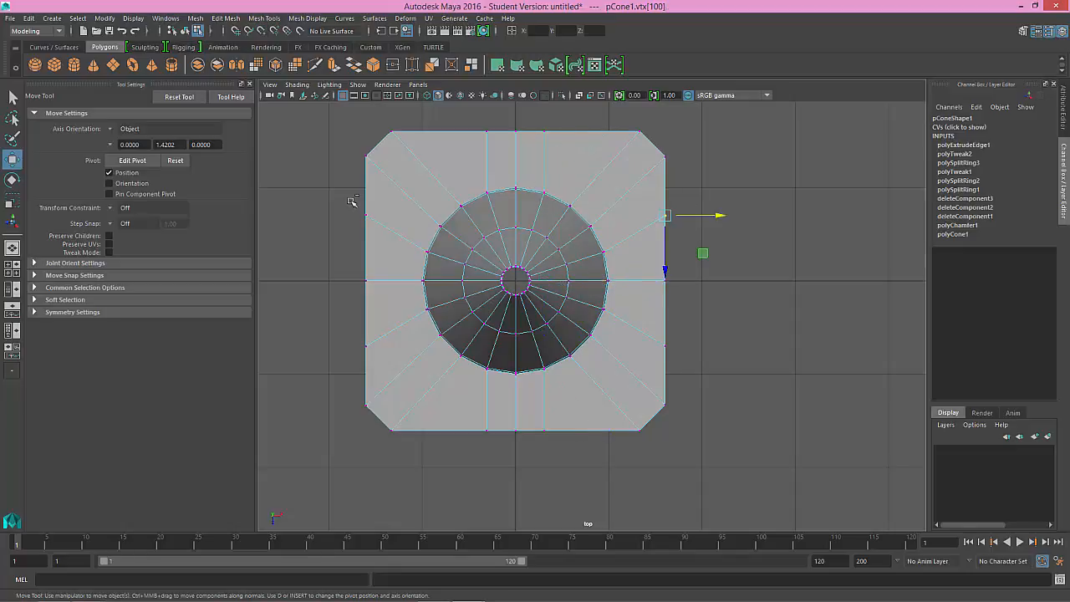
pyautogui.keyDown('shift'); pyautogui.moveTo(352, 201); pyautogui.dragTo(394, 226); pyautogui.keyUp('shift')
pyautogui.moveTo(562, 220); pyautogui.dragTo(425, 249)
# Step: Snap the vertices just below centre on the left and right flange sides vertically in line with the matching cone base vertices
pyautogui.moveTo(344, 329); pyautogui.dragTo(385, 351)
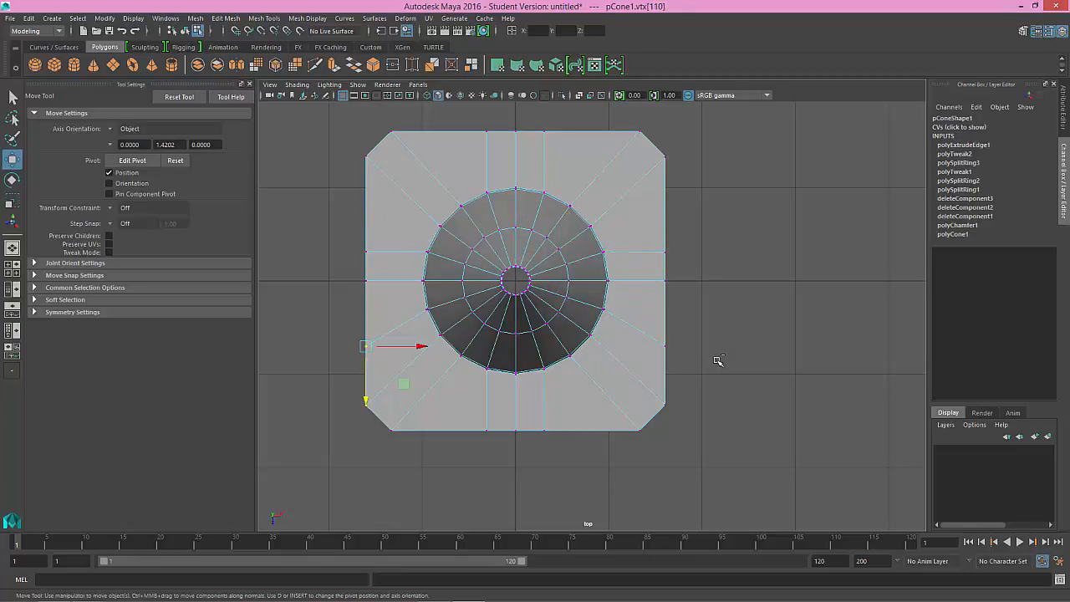
pyautogui.keyDown('shift'); pyautogui.moveTo(692, 355); pyautogui.dragTo(657, 338); pyautogui.keyUp('shift')
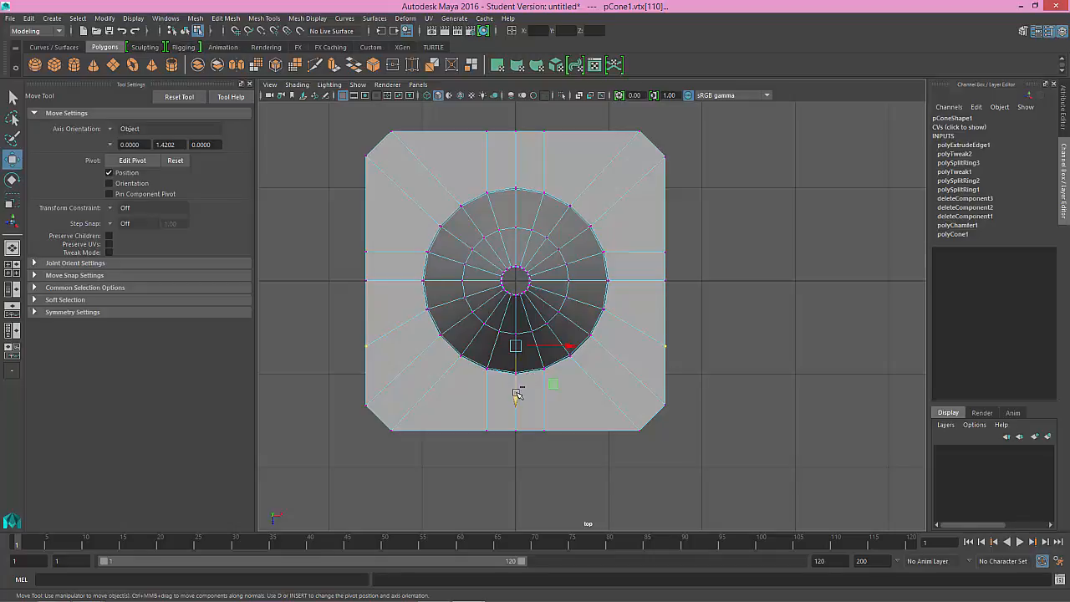
pyautogui.press('v')
pyautogui.moveTo(517, 397); pyautogui.dragTo(608, 310)
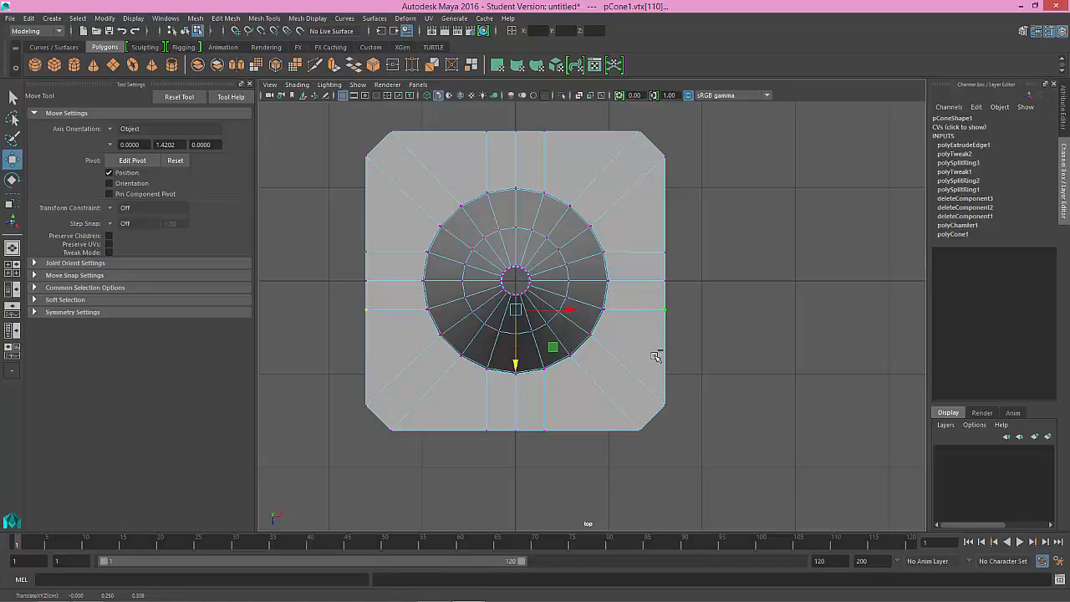
# Step: In the perspective view, try moving one left-side flange vertex inward onto the cone's base vertex, then undo the move
pyautogui.press('space')
pyautogui.press('space')
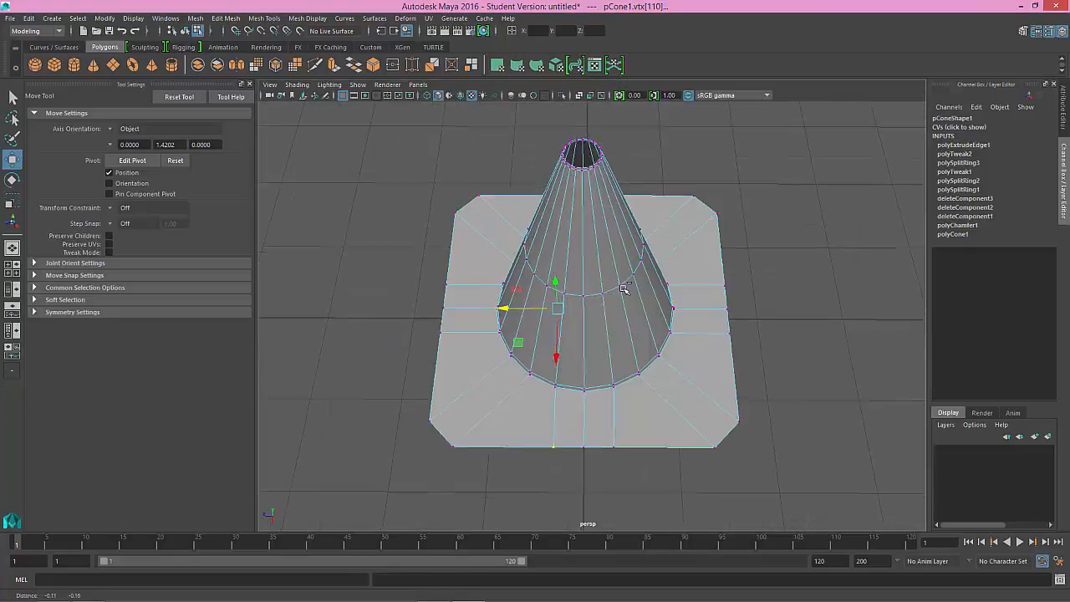
pyautogui.keyDown('alt'); pyautogui.moveTo(623, 288); pyautogui.dragTo(588, 311); pyautogui.keyUp('alt')
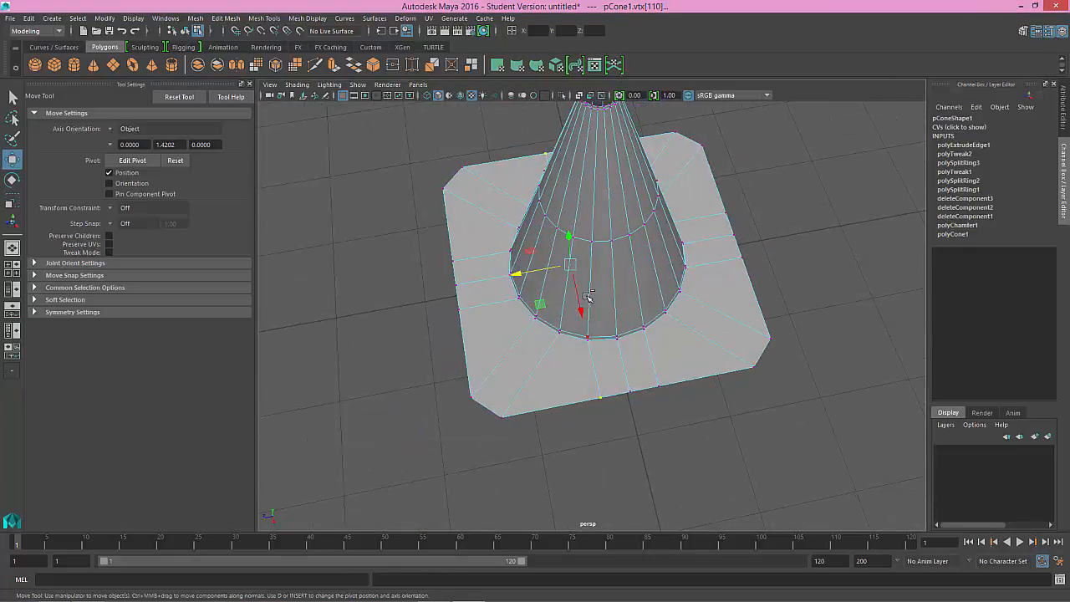
pyautogui.click(460, 308)
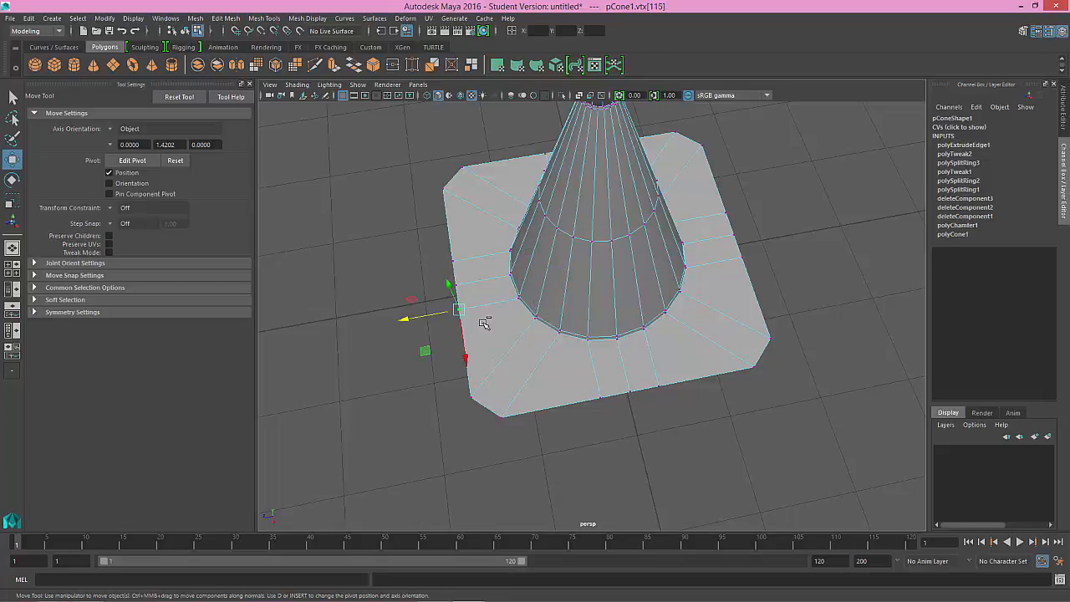
pyautogui.moveTo(459, 309); pyautogui.dragTo(518, 301)
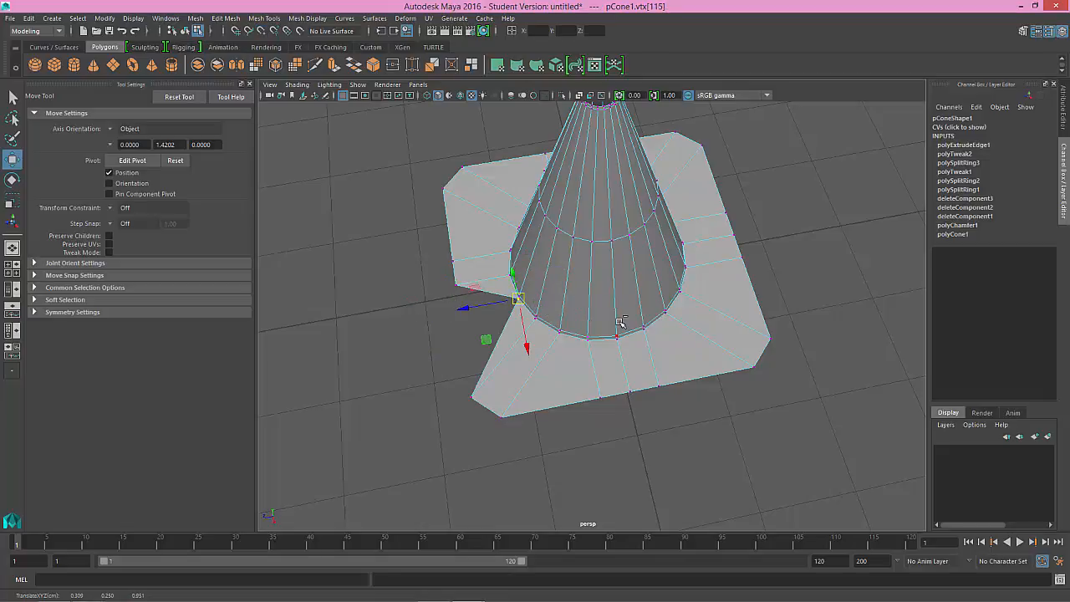
pyautogui.hotkey('ctrl', 'z')
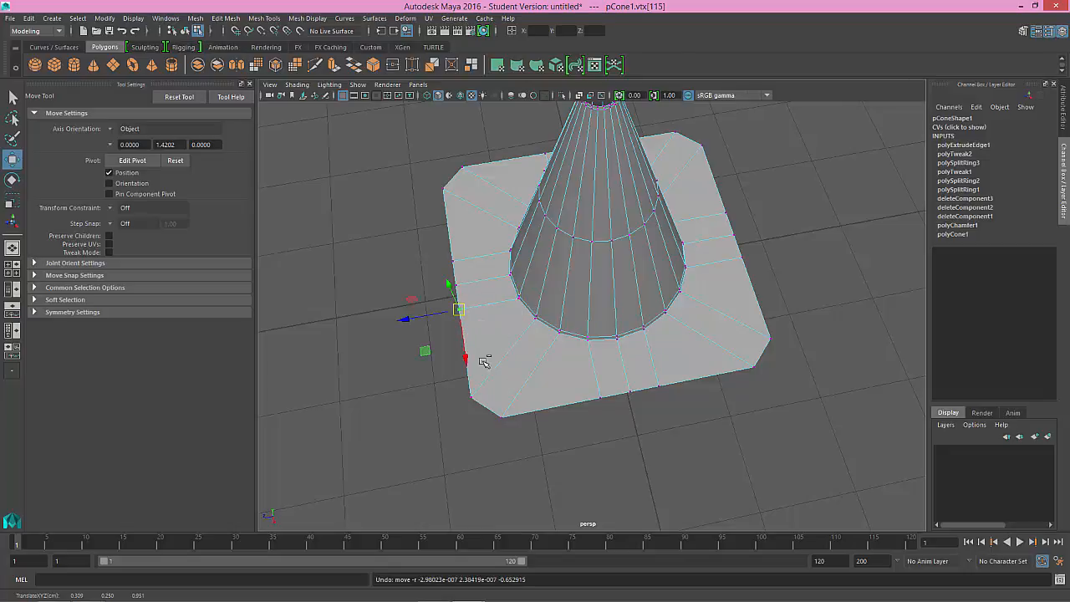
# Step: Try vertex-snapping the same flange vertex along single axes to neighbouring vertices, undoing its move along the side
pyautogui.press('v')
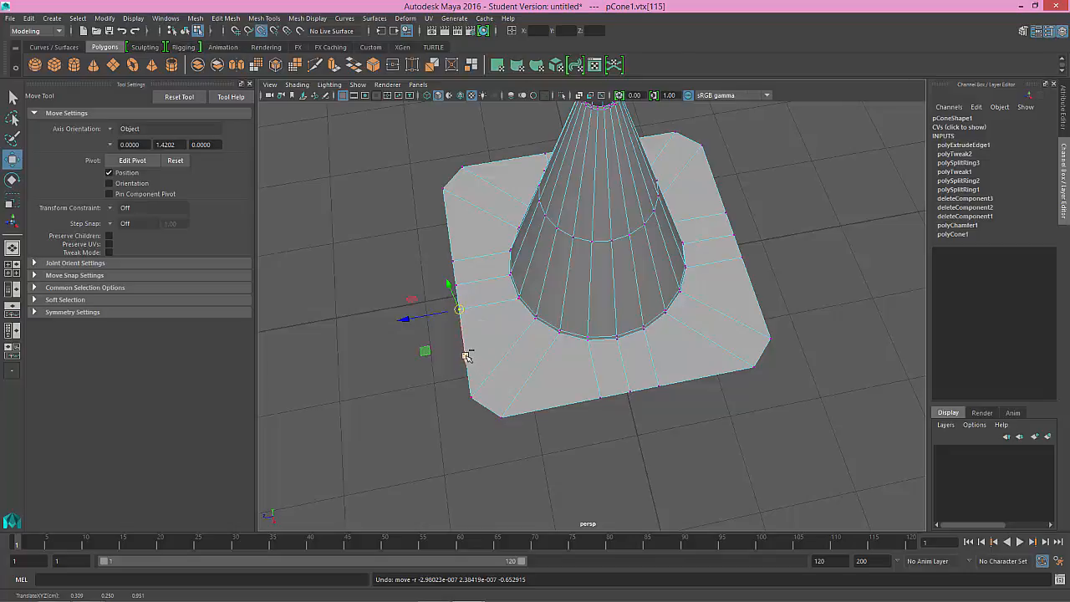
pyautogui.moveTo(466, 356); pyautogui.dragTo(461, 328)
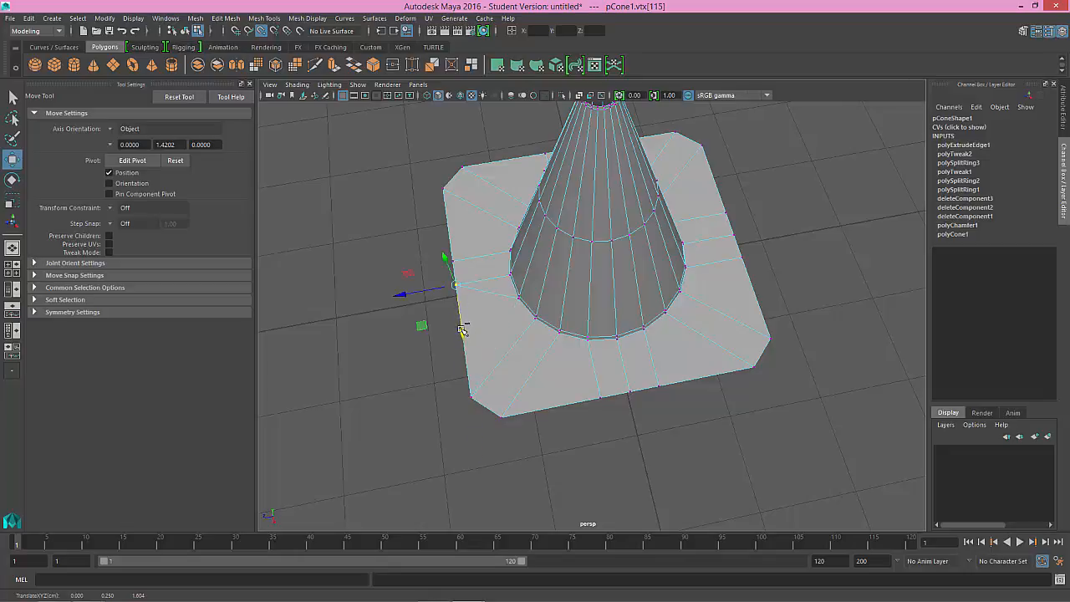
pyautogui.hotkey('ctrl', 'z')
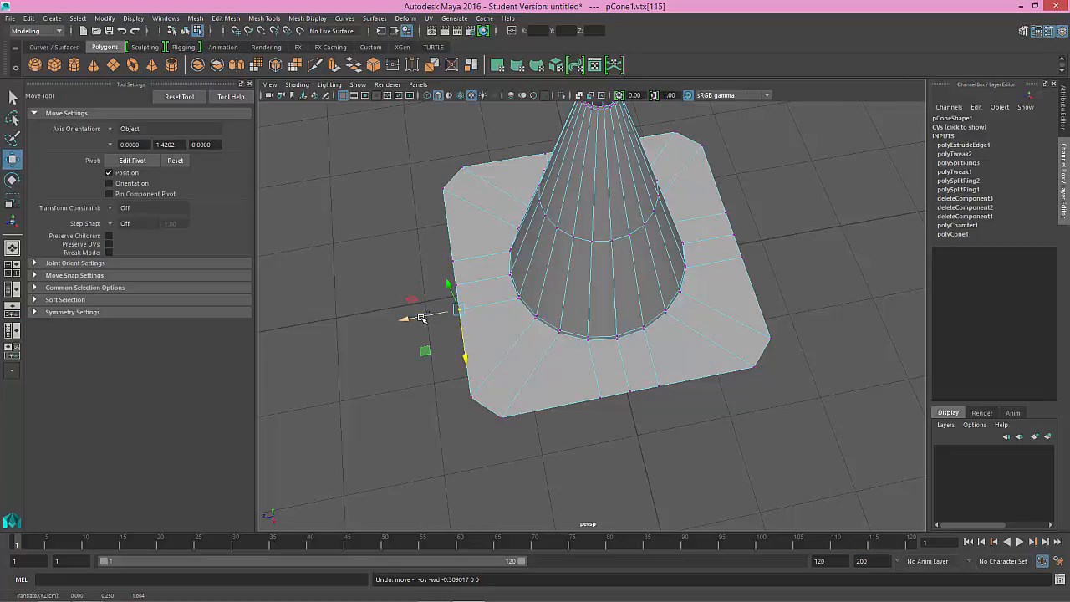
pyautogui.moveTo(408, 319); pyautogui.dragTo(454, 370)
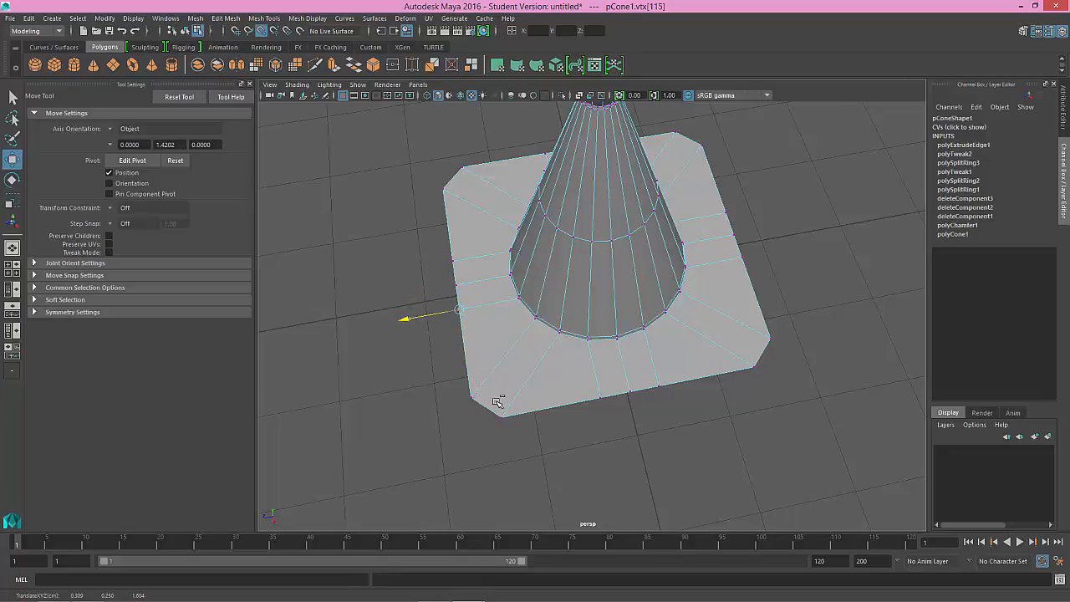
pyautogui.moveTo(497, 402); pyautogui.dragTo(455, 386)
# Step: Switch to edge selection and select the whole outer border edge loop of the flange
pyautogui.keyDown('alt'); pyautogui.moveTo(589, 373); pyautogui.dragTo(583, 336); pyautogui.keyUp('alt')
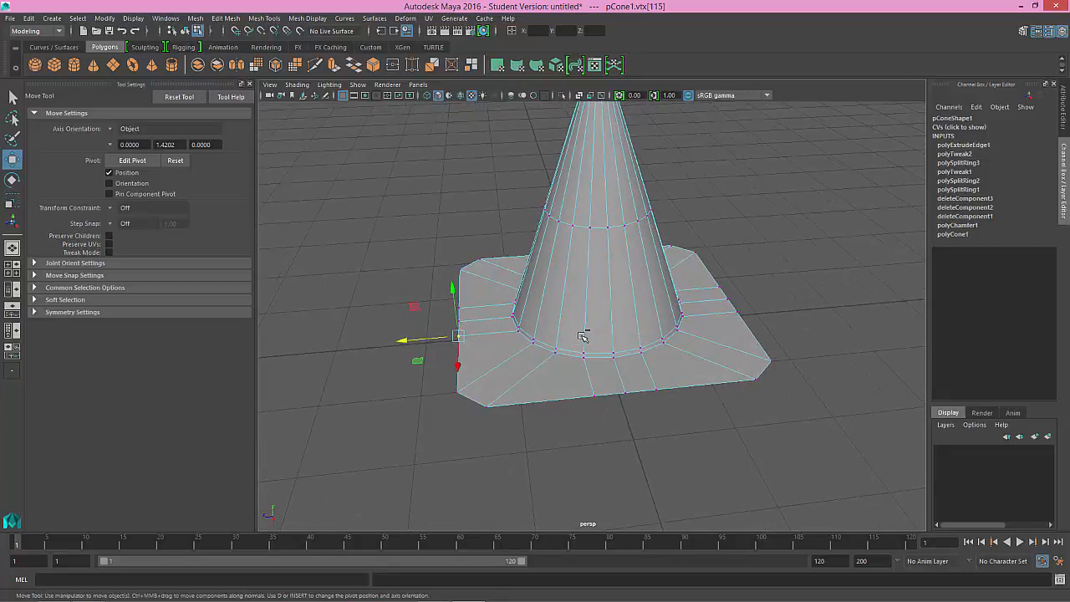
pyautogui.keyDown('alt'); pyautogui.moveTo(543, 352); pyautogui.dragTo(508, 325); pyautogui.keyUp('alt')
pyautogui.moveTo(509, 353)
pyautogui.keyDown('alt'); pyautogui.mouseDown()
pyautogui.moveTo(554, 340)
pyautogui.moveTo(523, 344)
pyautogui.mouseUp(); pyautogui.keyUp('alt')
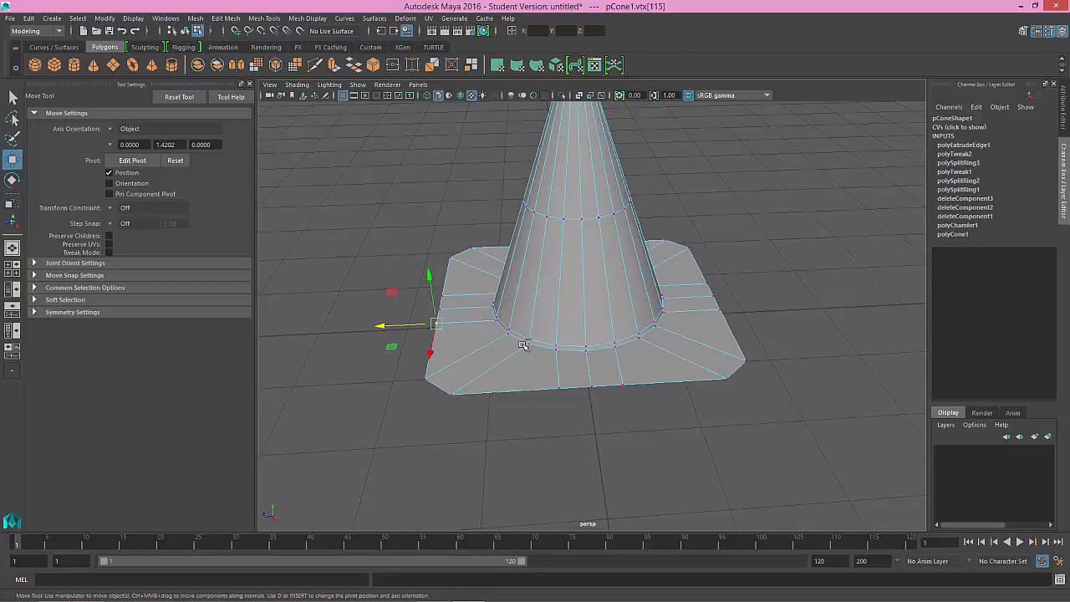
pyautogui.moveTo(537, 280); pyautogui.dragTo(535, 251, button='right')
pyautogui.click(525, 389)
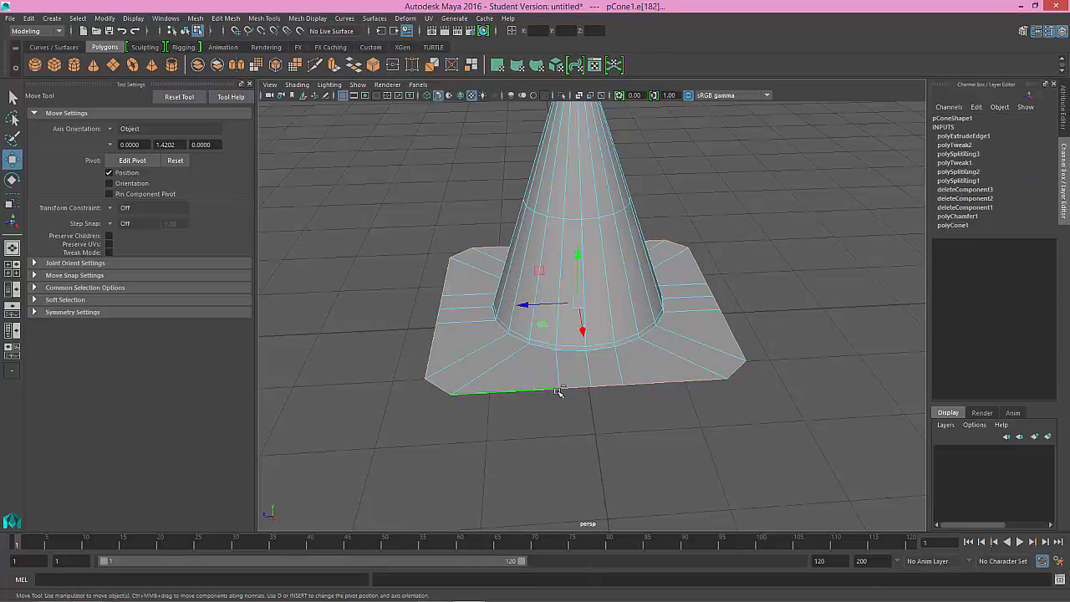
pyautogui.keyDown('alt'); pyautogui.moveTo(606, 383); pyautogui.dragTo(606, 360); pyautogui.keyUp('alt')
# Step: In the front view, extrude the flange's border edges downward with a Local Translate Z of -0.166
pyautogui.press('space')
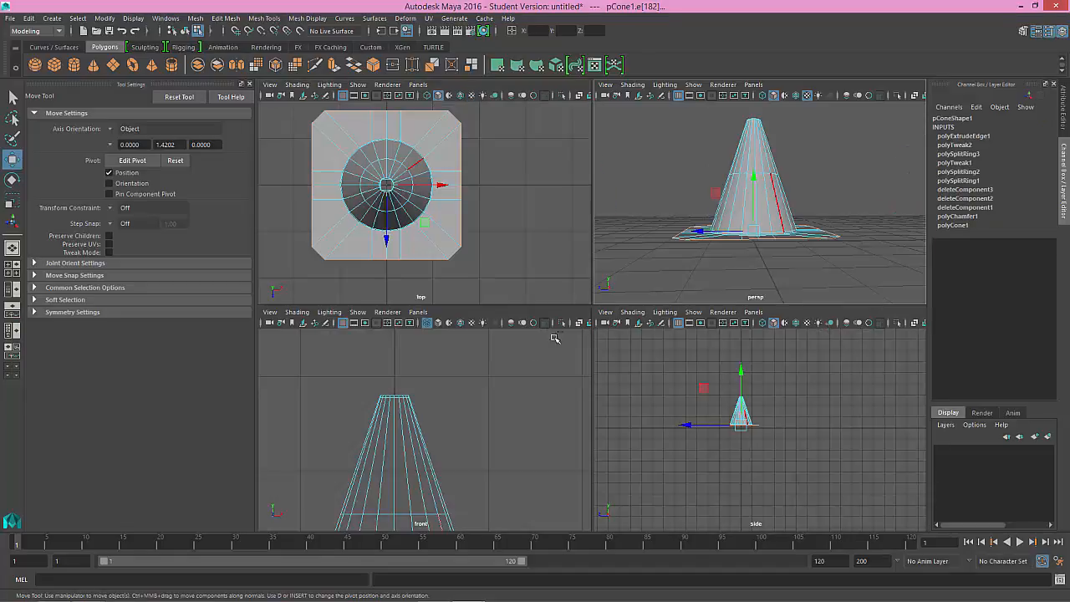
pyautogui.press('space')
pyautogui.keyDown('alt'); pyautogui.moveTo(476, 440); pyautogui.dragTo(537, 201, button='middle'); pyautogui.keyUp('alt')
pyautogui.keyDown('alt'); pyautogui.moveTo(567, 437); pyautogui.dragTo(599, 355, button='middle'); pyautogui.keyUp('alt')
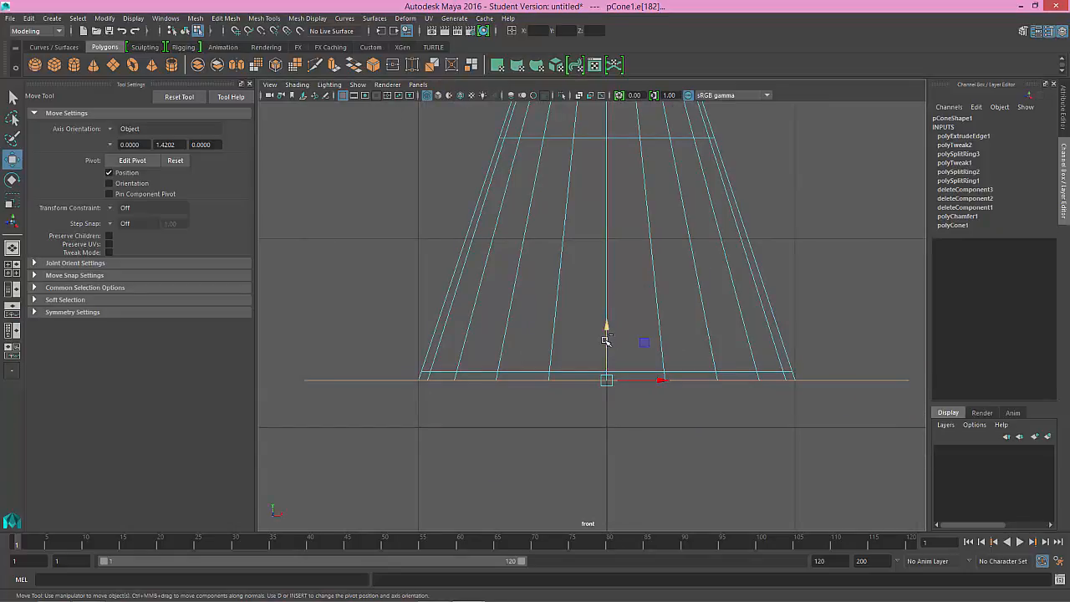
pyautogui.hotkey('ctrl', 'e')
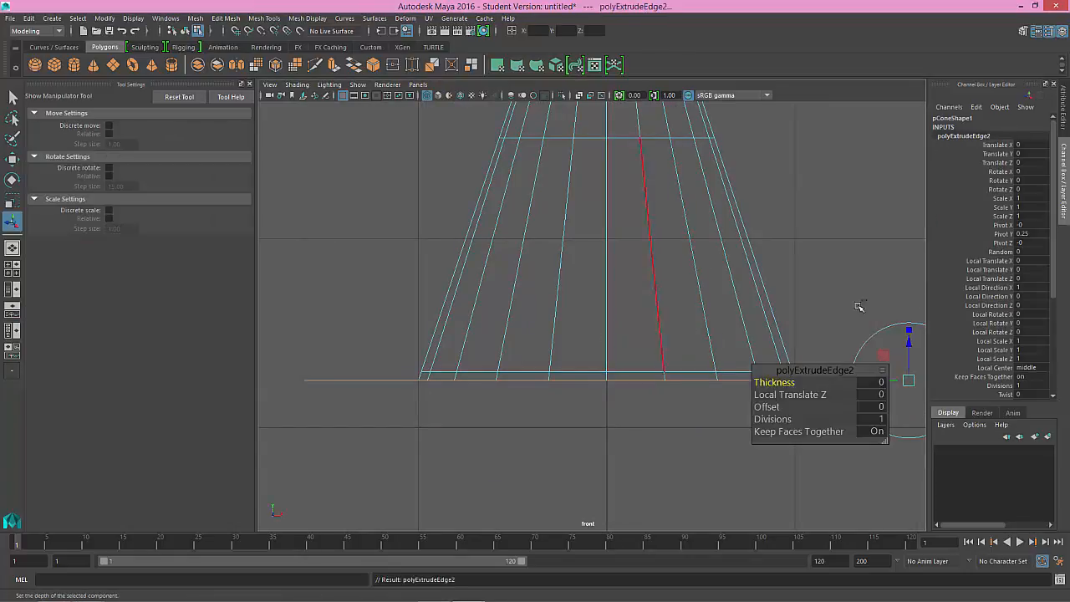
pyautogui.keyDown('alt'); pyautogui.moveTo(875, 328); pyautogui.dragTo(744, 285, button='middle'); pyautogui.keyUp('alt')
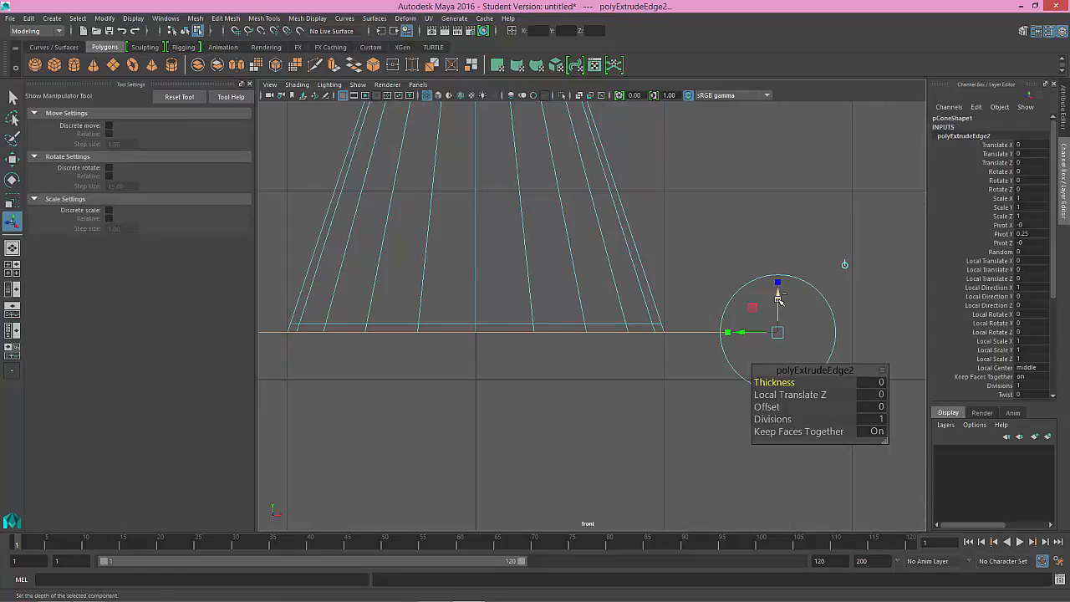
pyautogui.moveTo(777, 302); pyautogui.dragTo(777, 321)
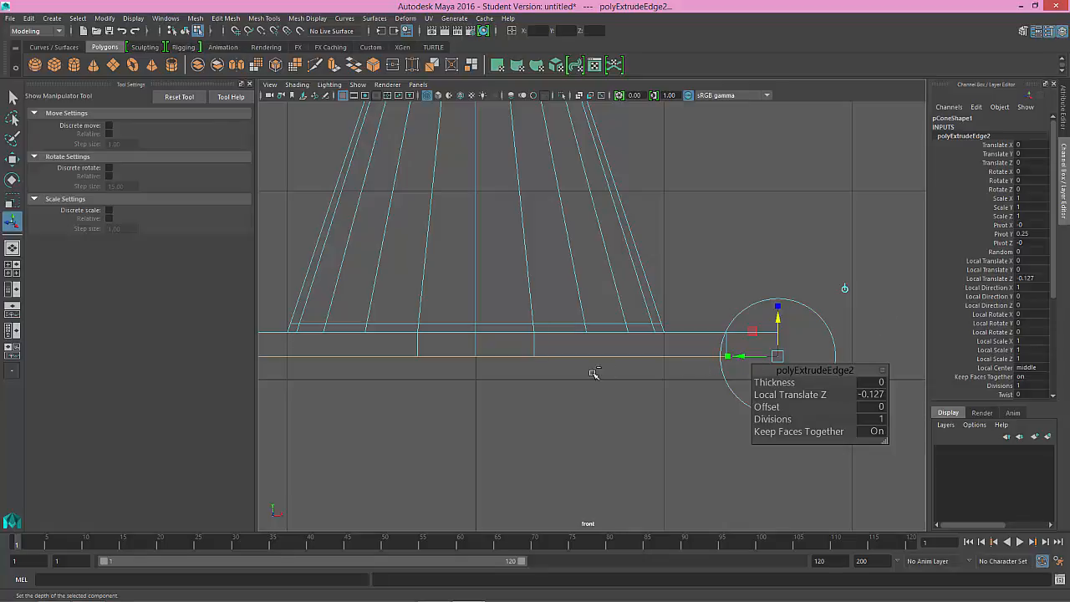
pyautogui.moveTo(778, 328); pyautogui.dragTo(777, 335)
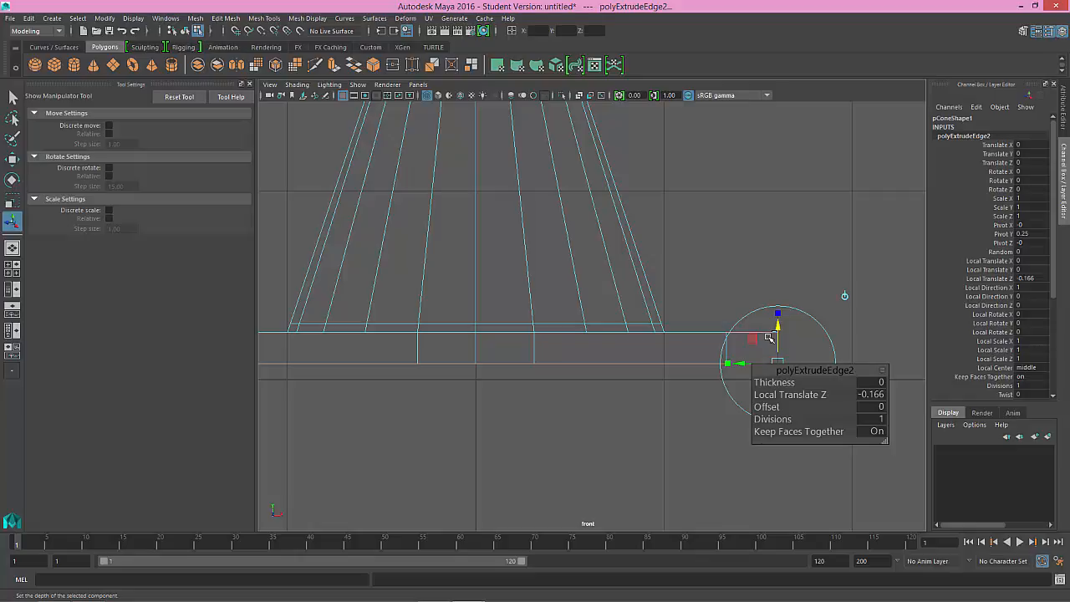
pyautogui.press('q')
pyautogui.keyDown('alt'); pyautogui.moveTo(574, 308); pyautogui.dragTo(682, 327, button='middle'); pyautogui.keyUp('alt')
# Step: Return to the perspective view, clear the edge selection, and inspect the thickened flange and the cone's open top
pyautogui.press('space')
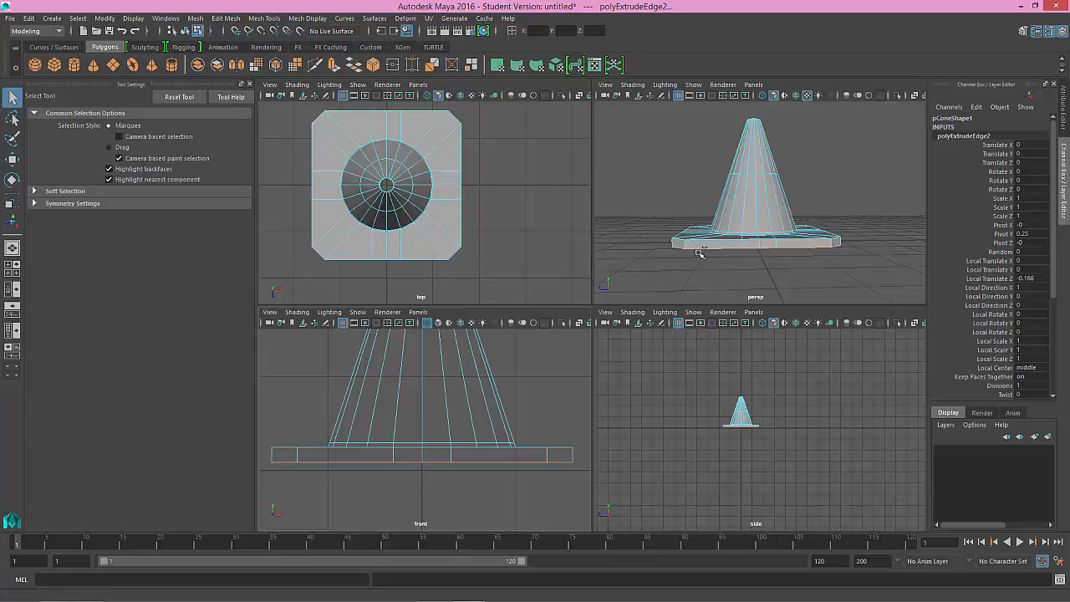
pyautogui.press('space')
pyautogui.keyDown('alt'); pyautogui.moveTo(698, 251); pyautogui.dragTo(630, 329); pyautogui.keyUp('alt')
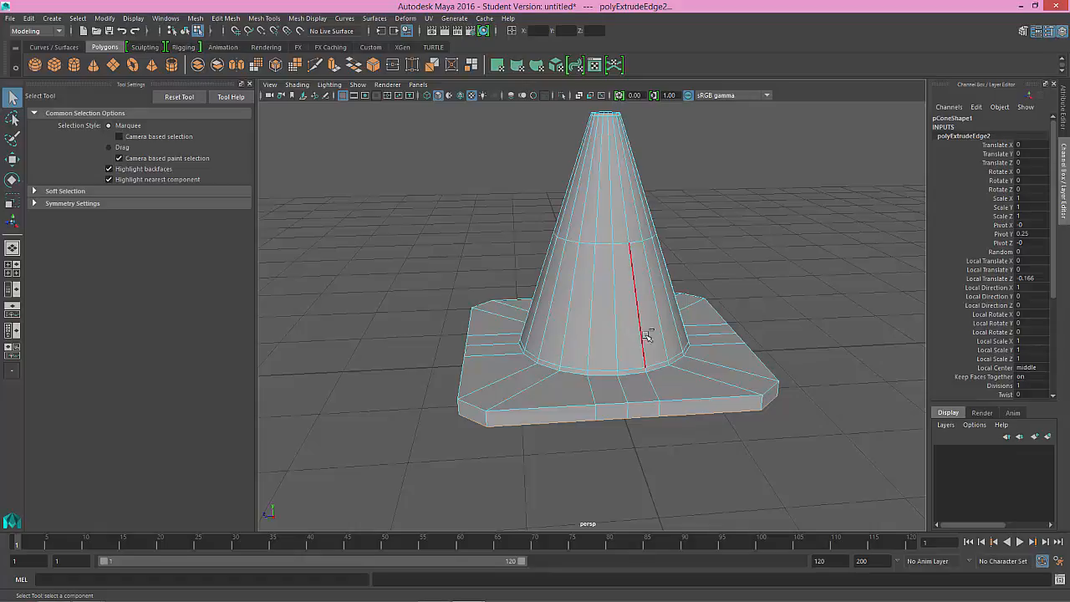
pyautogui.click(621, 325)
pyautogui.press('w')
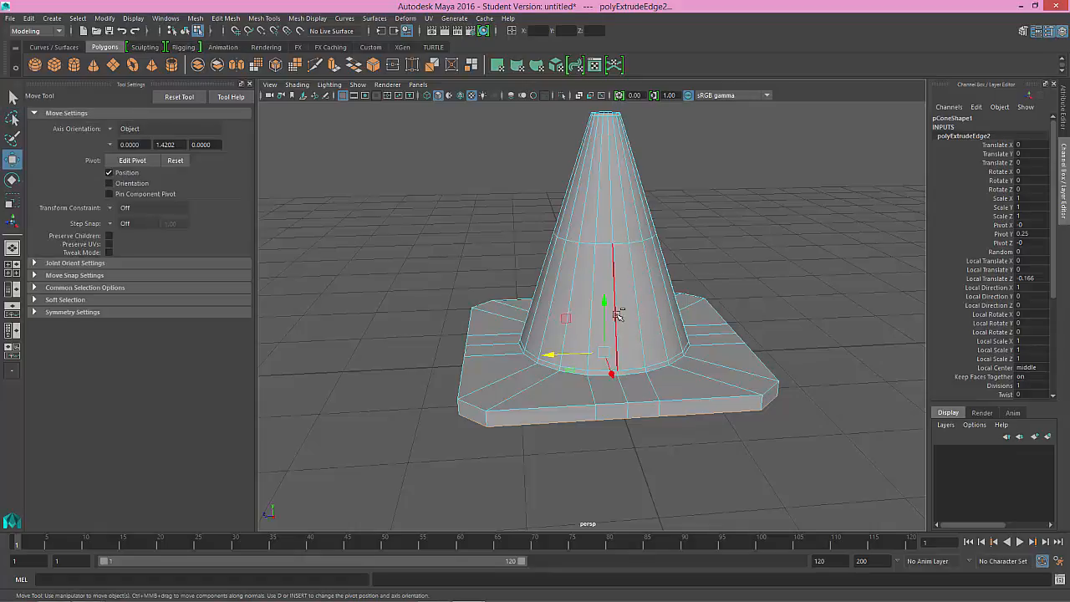
pyautogui.moveTo(557, 178); pyautogui.dragTo(702, 186)
pyautogui.click(701, 187)
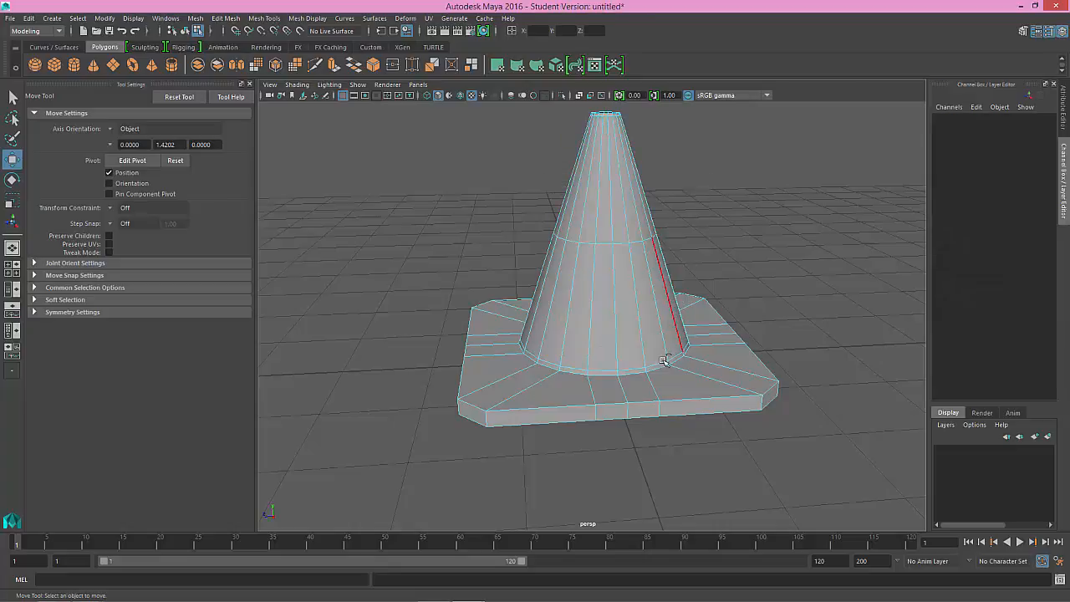
pyautogui.moveTo(663, 360)
pyautogui.keyDown('alt'); pyautogui.mouseDown()
pyautogui.moveTo(640, 356)
pyautogui.moveTo(640, 334)
pyautogui.moveTo(650, 358)
pyautogui.moveTo(705, 366)
pyautogui.moveTo(668, 357)
pyautogui.mouseUp(); pyautogui.keyUp('alt')
pyautogui.keyDown('alt'); pyautogui.moveTo(607, 279); pyautogui.dragTo(580, 317, button='middle'); pyautogui.keyUp('alt')
pyautogui.keyDown('alt'); pyautogui.moveTo(581, 318); pyautogui.dragTo(618, 356); pyautogui.keyUp('alt')
pyautogui.keyDown('alt'); pyautogui.moveTo(618, 355); pyautogui.dragTo(602, 246, button='right'); pyautogui.keyUp('alt')
pyautogui.keyDown('alt'); pyautogui.moveTo(602, 246); pyautogui.dragTo(586, 284); pyautogui.keyUp('alt')
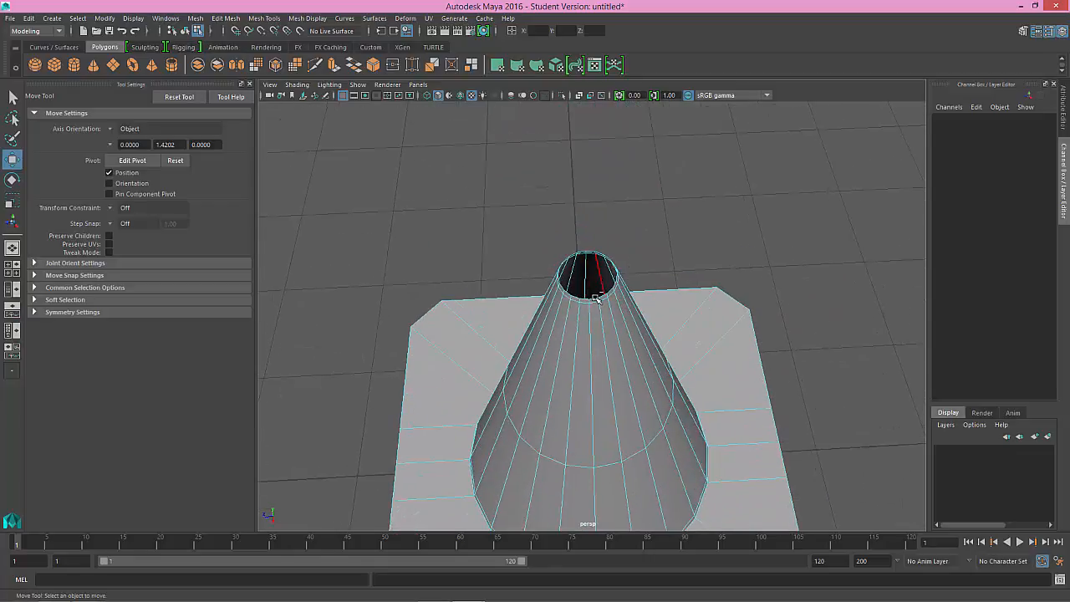
# Step: Select the edge loop around the cone's top opening and extrude it
pyautogui.click(602, 297)
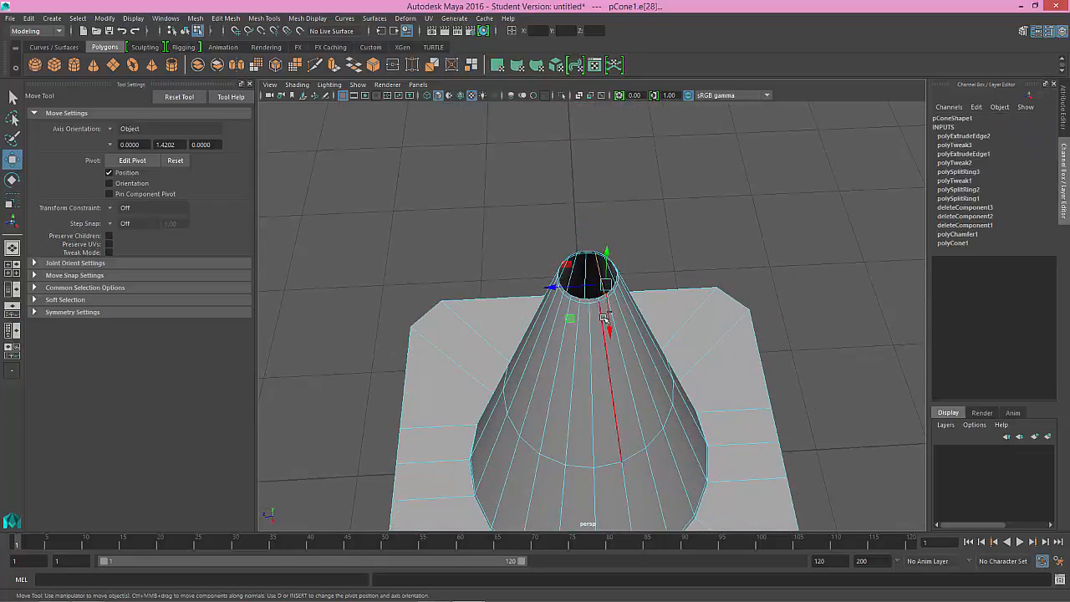
pyautogui.keyDown('alt'); pyautogui.moveTo(622, 355); pyautogui.dragTo(626, 325); pyautogui.keyUp('alt')
pyautogui.keyDown('alt'); pyautogui.moveTo(626, 326); pyautogui.dragTo(765, 412, button='right'); pyautogui.keyUp('alt')
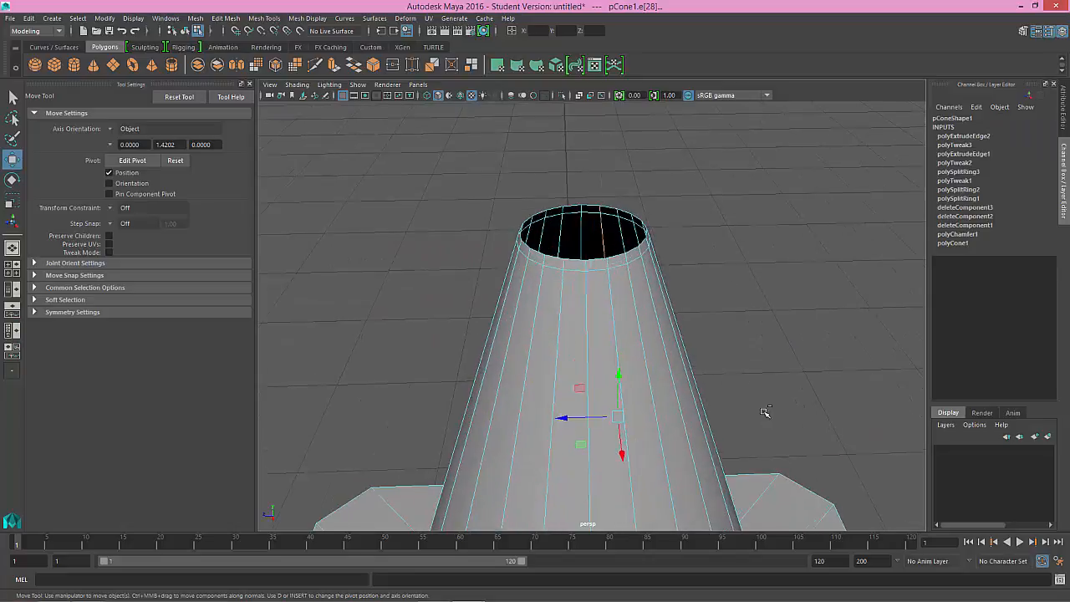
pyautogui.doubleClick(596, 261)
pyautogui.keyDown('alt'); pyautogui.moveTo(598, 262); pyautogui.dragTo(592, 271); pyautogui.keyUp('alt')
pyautogui.hotkey('ctrl', 'e')
# Step: Try shrinking the extruded rim with Local Scale X, Y and Z of -16.5, then undo the scaling
pyautogui.moveTo(993, 341); pyautogui.dragTo(1000, 359)
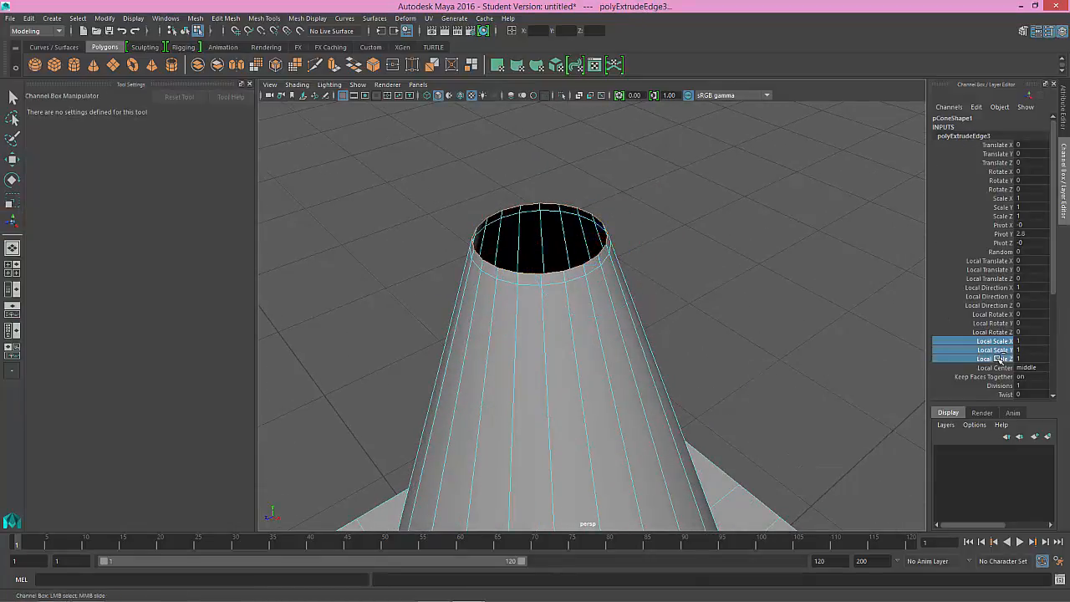
pyautogui.moveTo(646, 257); pyautogui.dragTo(549, 249, button='middle')
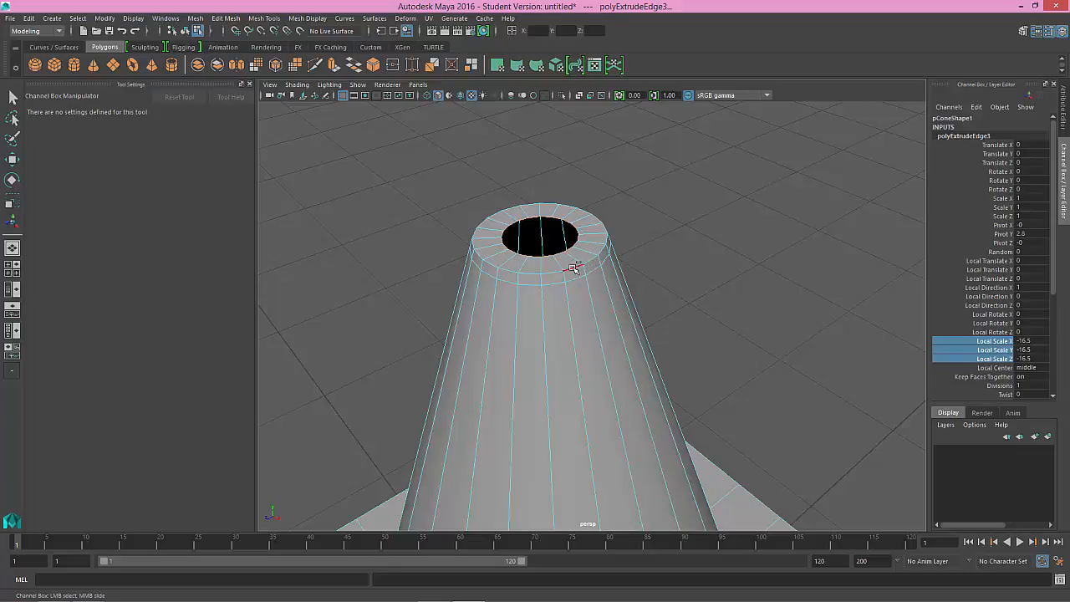
pyautogui.keyDown('alt'); pyautogui.moveTo(569, 250); pyautogui.dragTo(541, 269); pyautogui.keyUp('alt')
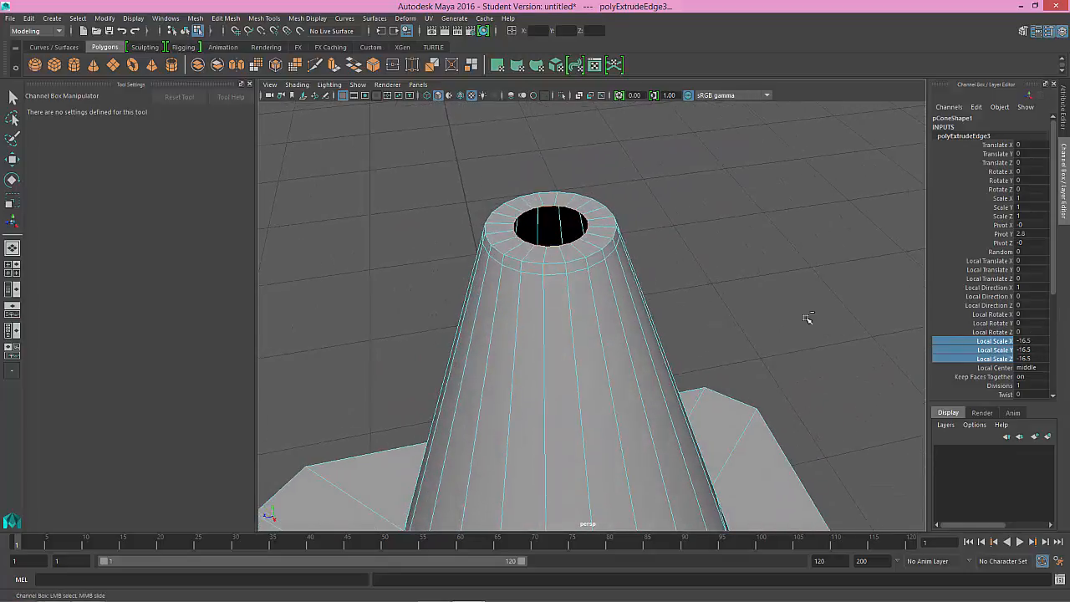
pyautogui.press('w')
pyautogui.moveTo(623, 239)
pyautogui.keyDown('alt'); pyautogui.mouseDown()
pyautogui.moveTo(540, 222)
pyautogui.moveTo(510, 234)
pyautogui.moveTo(573, 246)
pyautogui.moveTo(566, 259)
pyautogui.moveTo(611, 244)
pyautogui.mouseUp(); pyautogui.keyUp('alt')
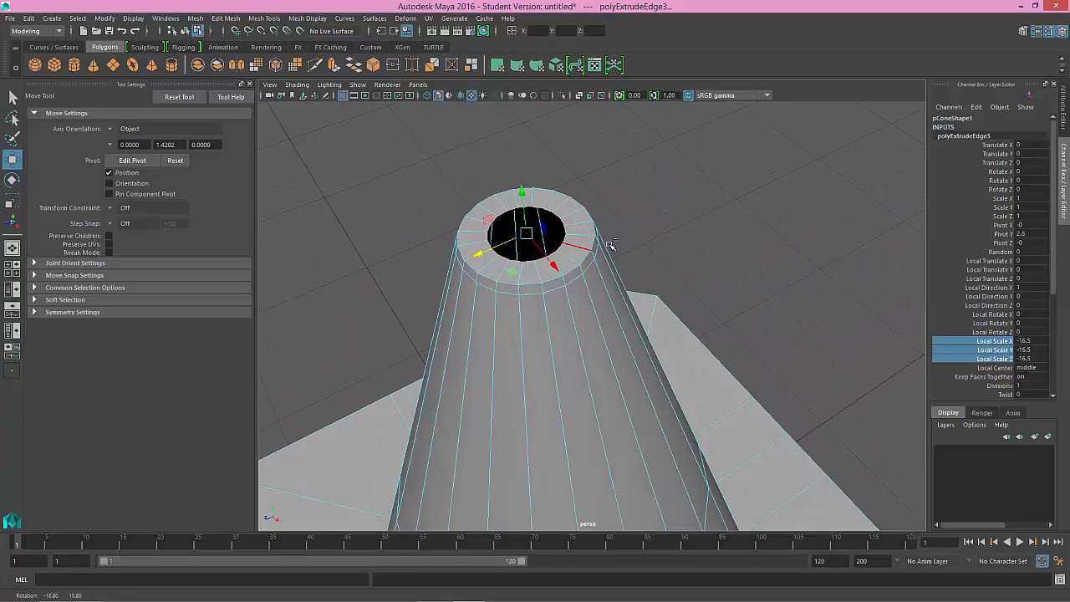
pyautogui.hotkey('ctrl', 'z')
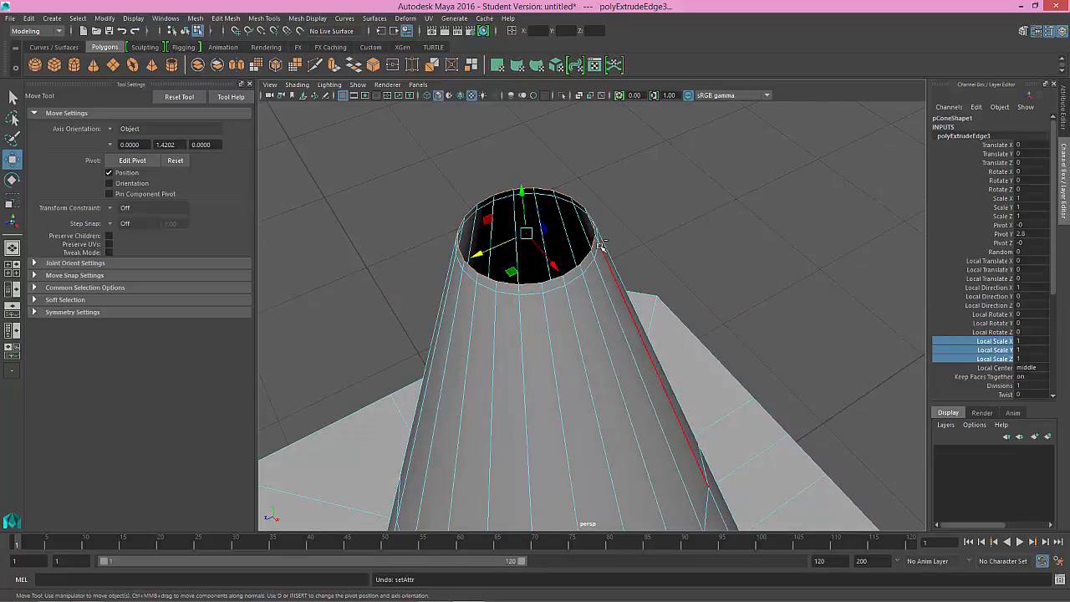
# Step: Switch to face selection and select all faces of the cone and flange
pyautogui.keyDown('alt'); pyautogui.moveTo(600, 244); pyautogui.dragTo(580, 208); pyautogui.keyUp('alt')
pyautogui.keyDown('alt'); pyautogui.moveTo(580, 208); pyautogui.dragTo(554, 92, button='middle'); pyautogui.keyUp('alt')
pyautogui.keyDown('alt'); pyautogui.moveTo(632, 301); pyautogui.dragTo(538, 201); pyautogui.keyUp('alt')
pyautogui.keyDown('alt'); pyautogui.moveTo(537, 201); pyautogui.dragTo(484, 180, button='right'); pyautogui.keyUp('alt')
pyautogui.keyDown('alt'); pyautogui.moveTo(587, 297); pyautogui.dragTo(588, 291, button='middle'); pyautogui.keyUp('alt')
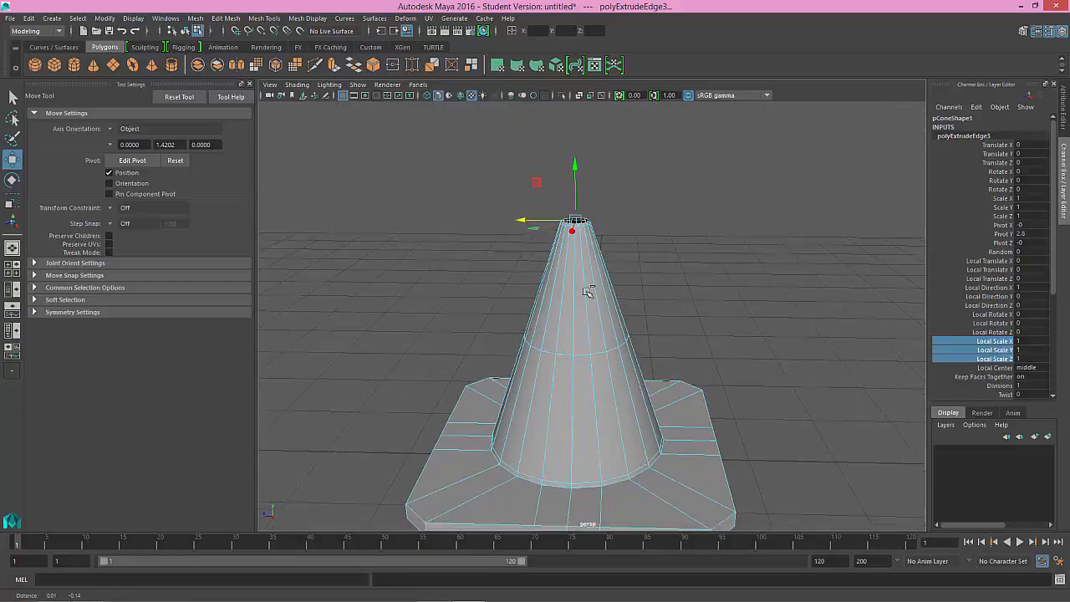
pyautogui.keyDown('alt'); pyautogui.moveTo(588, 292); pyautogui.dragTo(626, 348); pyautogui.keyUp('alt')
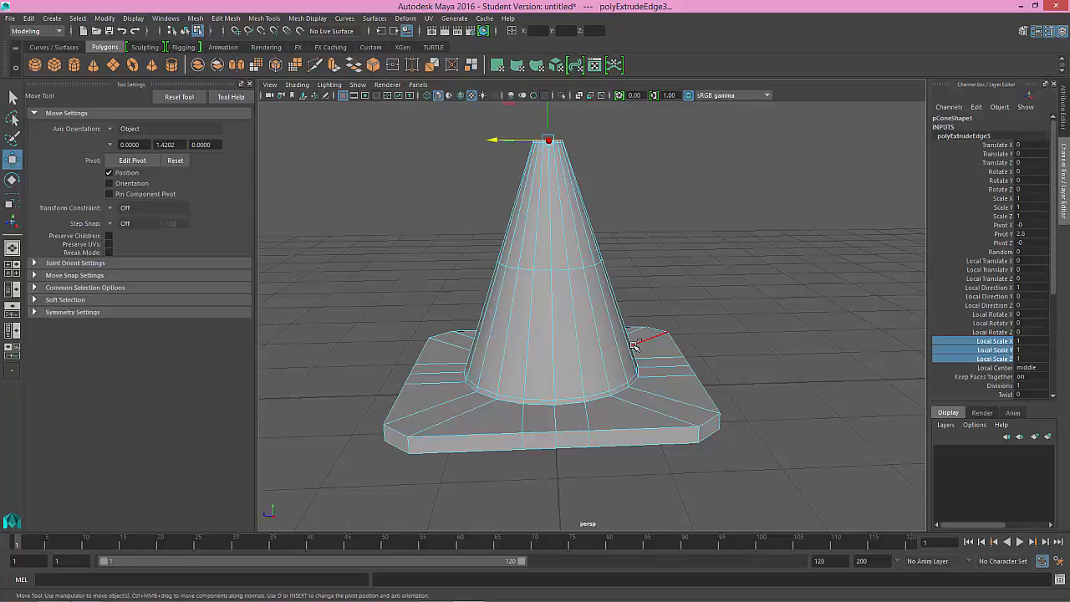
pyautogui.moveTo(627, 281); pyautogui.dragTo(629, 314, button='right')
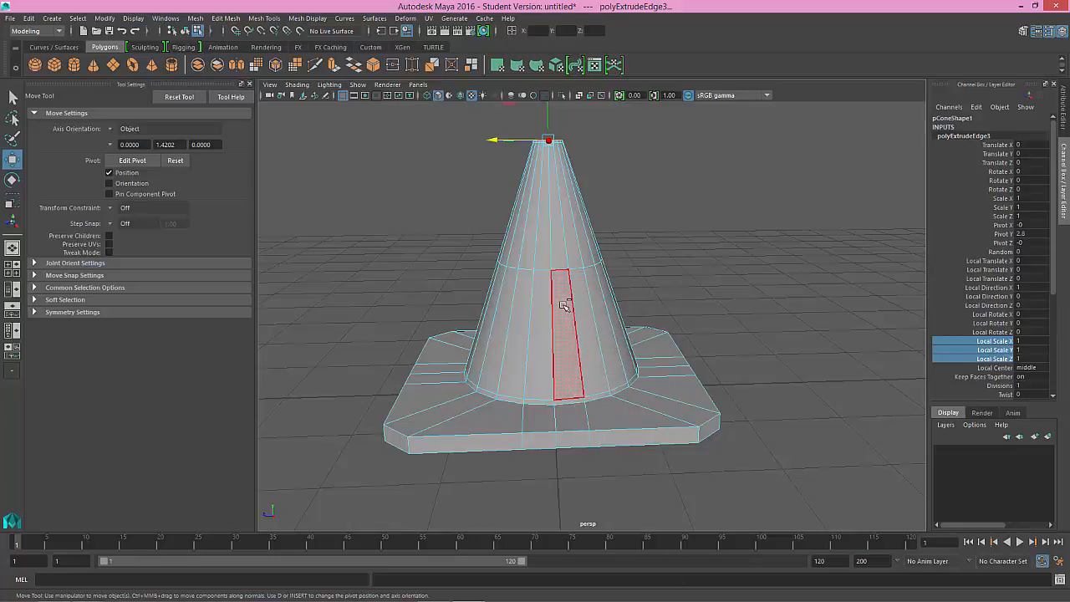
pyautogui.hotkey('ctrl', 'shift', 'i')
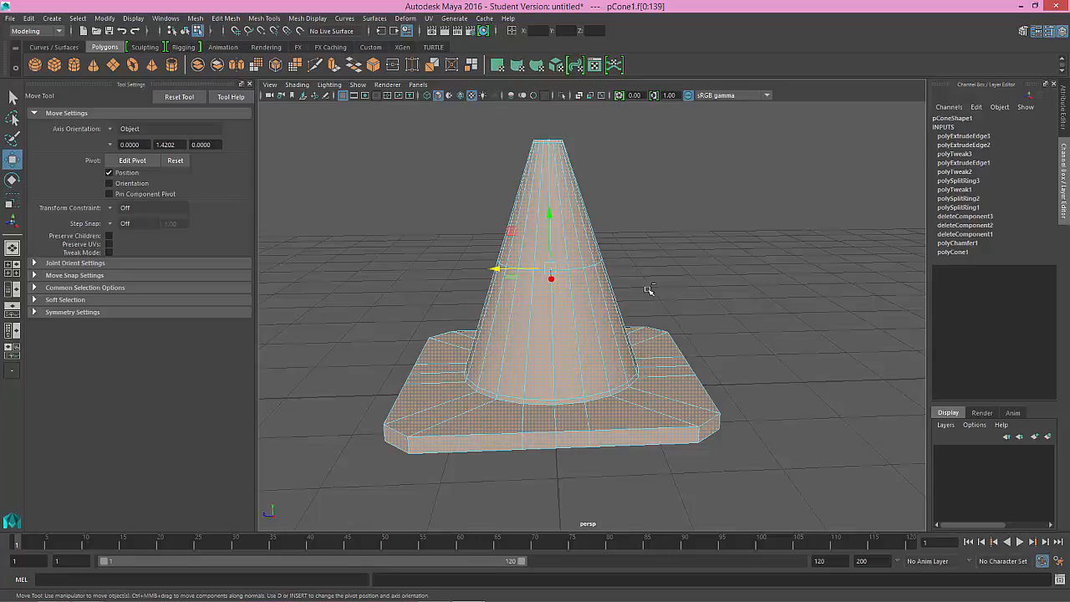
pyautogui.keyDown('alt'); pyautogui.moveTo(650, 290); pyautogui.dragTo(628, 331); pyautogui.keyUp('alt')
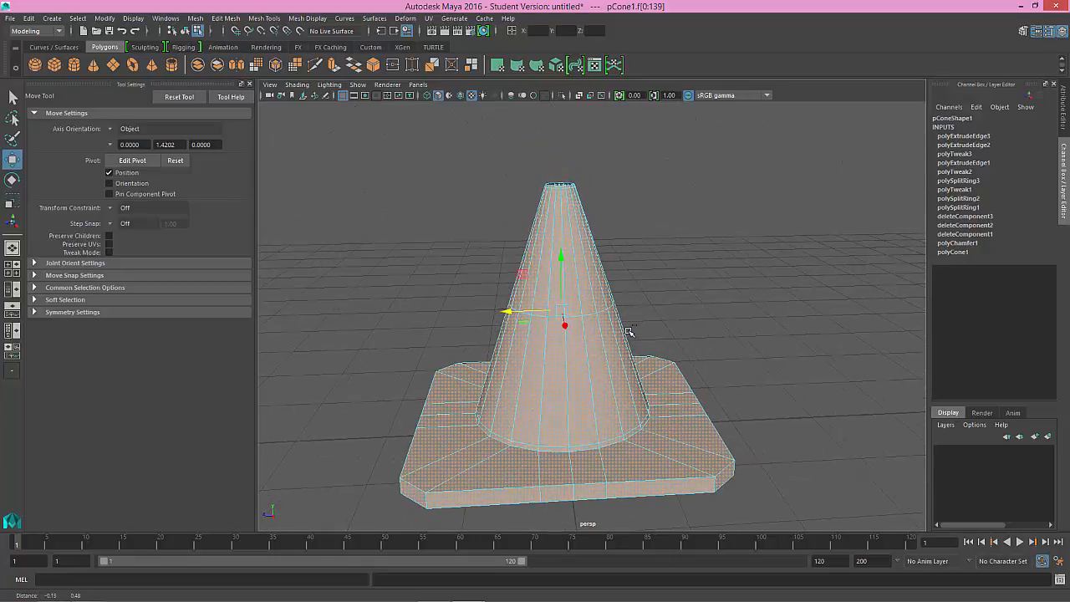
# Step: Extrude all selected faces with a Local Translate Z of -0.114, undoing the last extra offset adjustment
pyautogui.hotkey('ctrl', 'e')
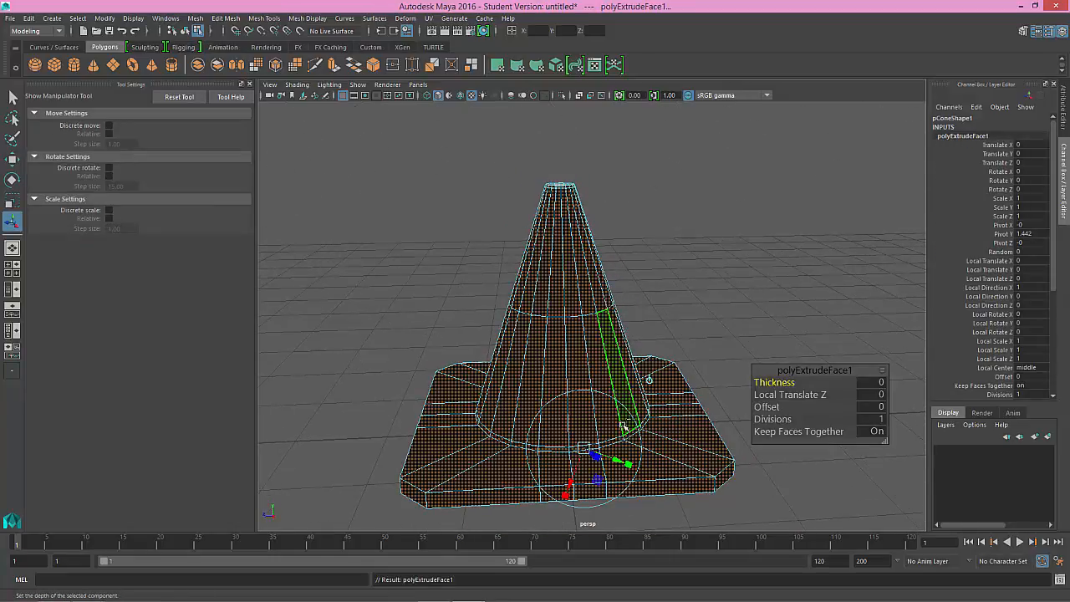
pyautogui.keyDown('alt'); pyautogui.moveTo(694, 426); pyautogui.dragTo(660, 404); pyautogui.keyUp('alt')
pyautogui.moveTo(588, 395); pyautogui.dragTo(599, 395)
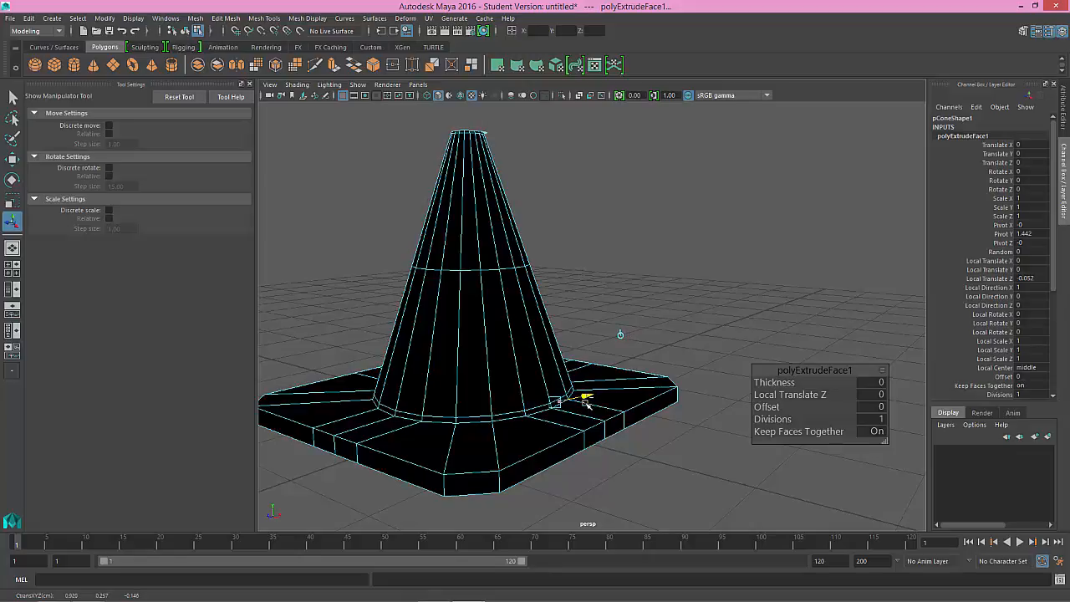
pyautogui.keyDown('alt'); pyautogui.moveTo(587, 404); pyautogui.dragTo(634, 411); pyautogui.keyUp('alt')
pyautogui.keyDown('alt'); pyautogui.moveTo(602, 291); pyautogui.dragTo(576, 288); pyautogui.keyUp('alt')
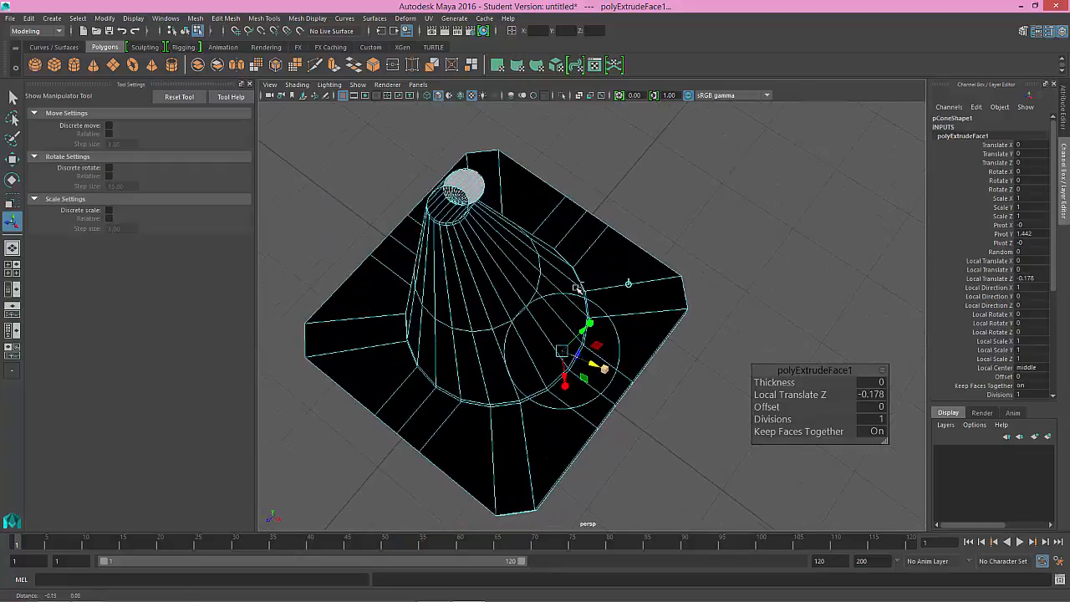
pyautogui.keyDown('alt'); pyautogui.moveTo(576, 287); pyautogui.dragTo(583, 289, button='middle'); pyautogui.keyUp('alt')
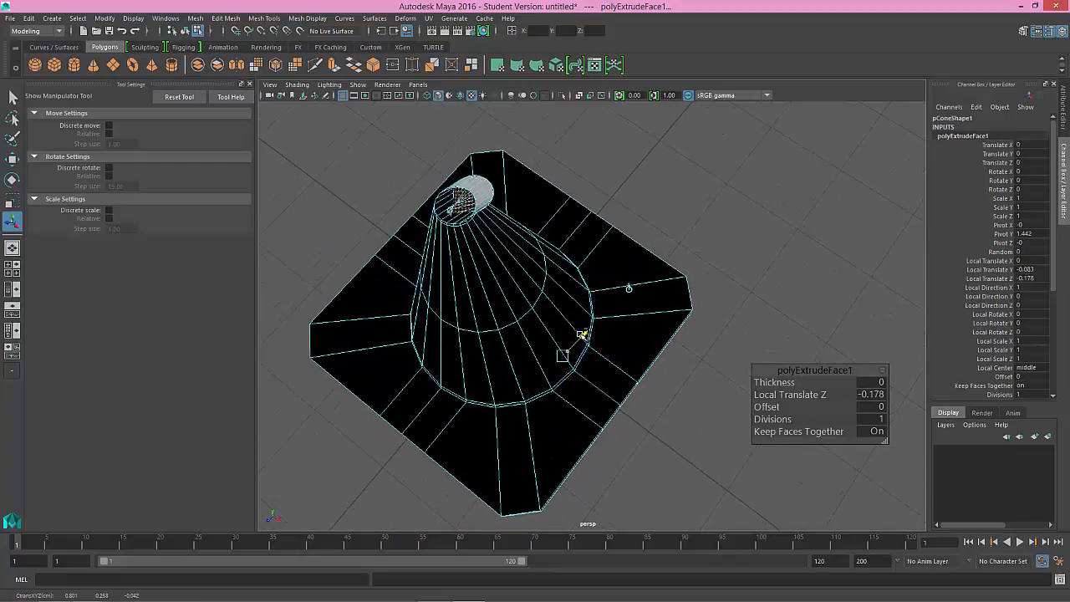
pyautogui.moveTo(580, 335)
pyautogui.mouseDown()
pyautogui.moveTo(566, 345)
pyautogui.moveTo(575, 339)
pyautogui.moveTo(625, 373)
pyautogui.moveTo(608, 369)
pyautogui.moveTo(618, 370)
pyautogui.moveTo(616, 256)
pyautogui.moveTo(614, 296)
pyautogui.moveTo(592, 334)
pyautogui.mouseUp()
pyautogui.hotkey('ctrl', 'z')
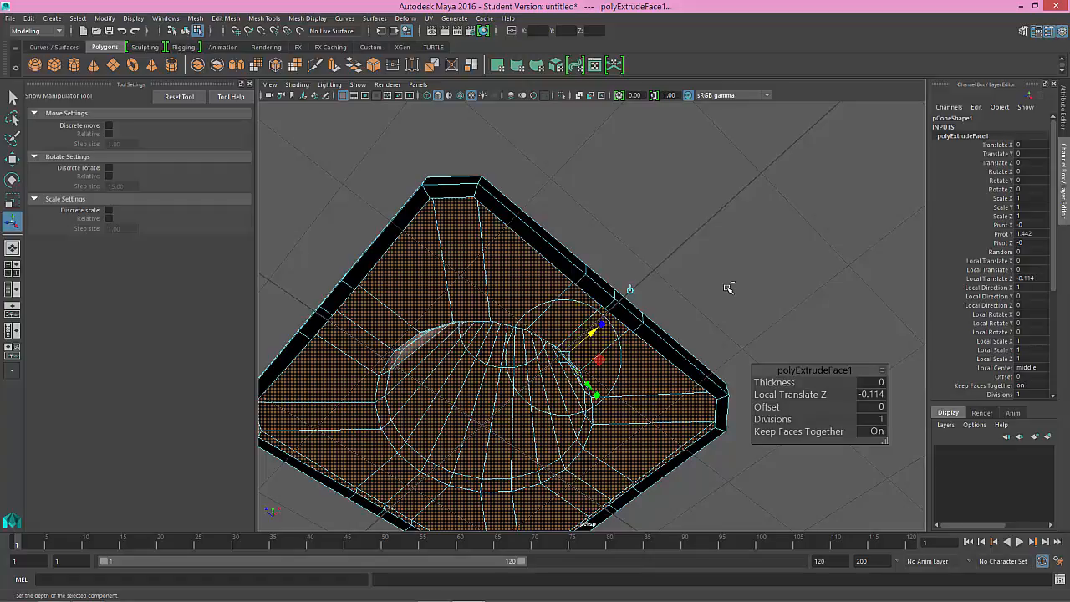
# Step: Select and delete the two stray face loops connecting the cone's top rim to the extruded shell
pyautogui.press('w')
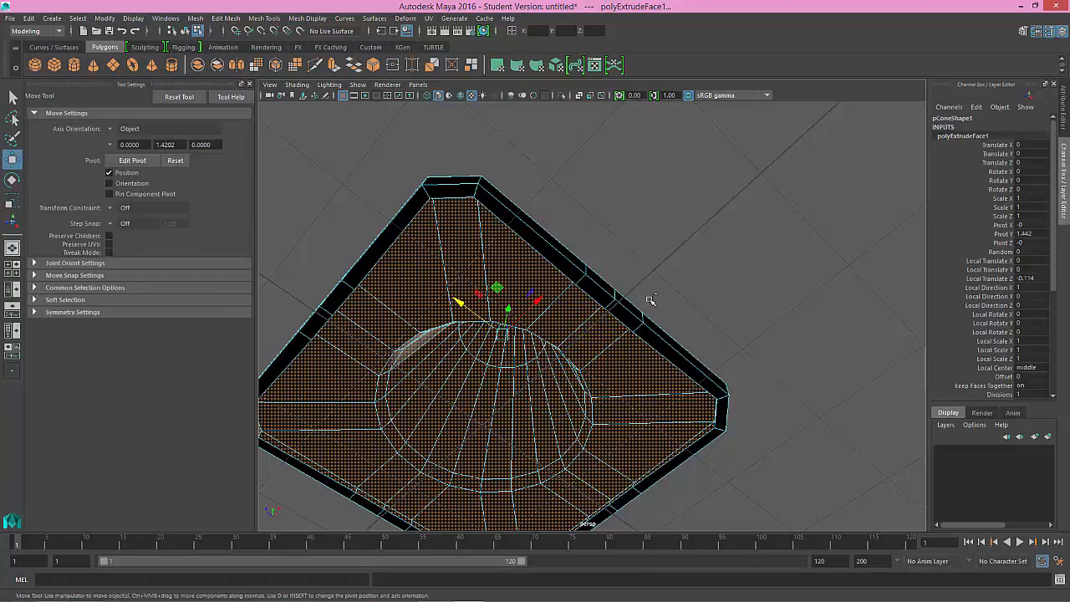
pyautogui.keyDown('alt'); pyautogui.moveTo(652, 261); pyautogui.dragTo(640, 332); pyautogui.keyUp('alt')
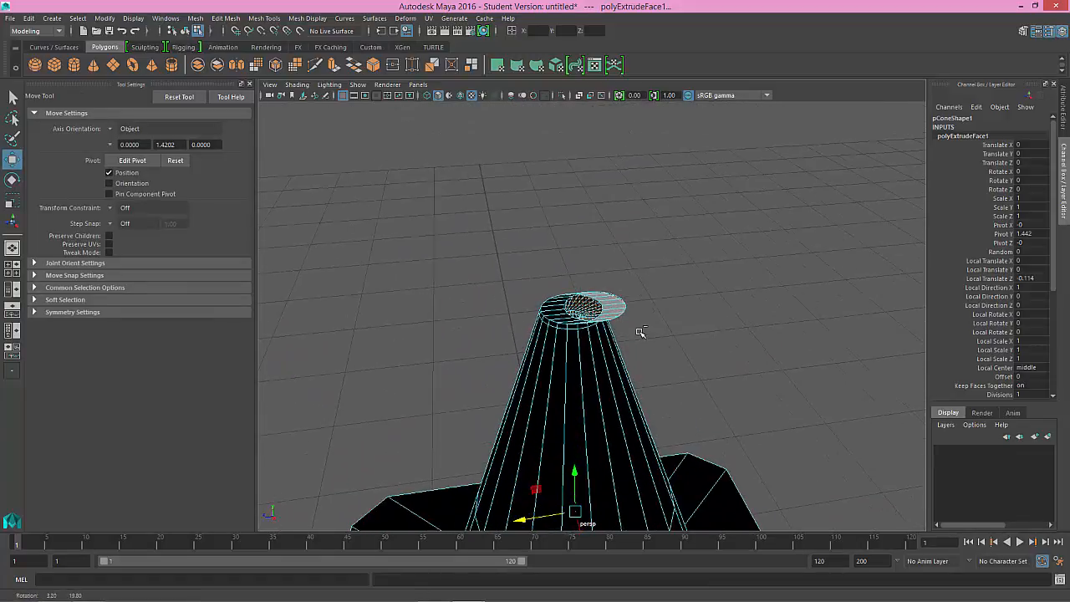
pyautogui.keyDown('alt'); pyautogui.moveTo(640, 314); pyautogui.dragTo(794, 381, button='right'); pyautogui.keyUp('alt')
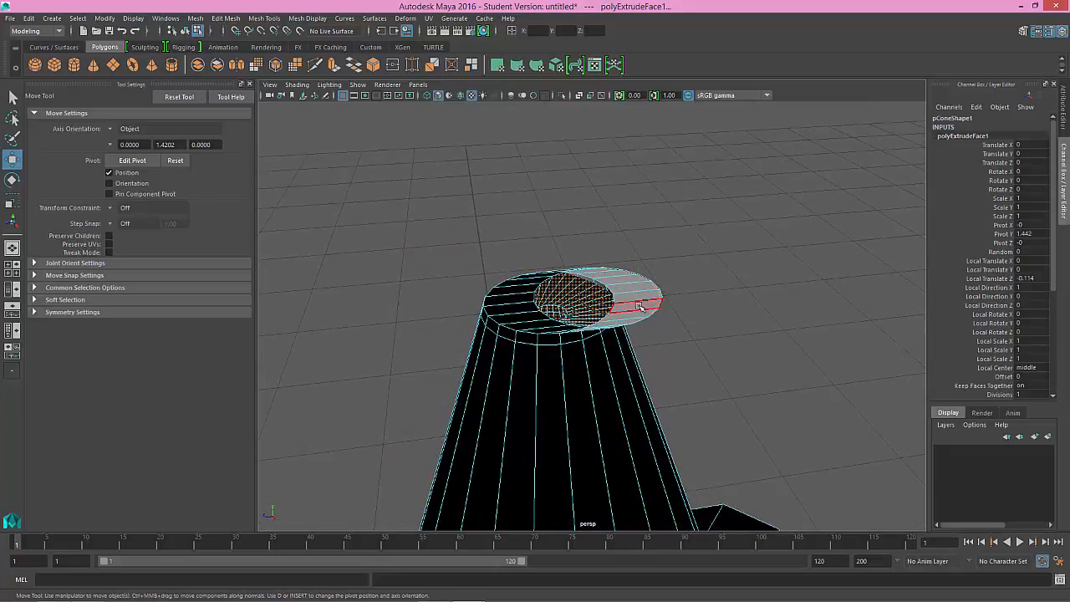
pyautogui.click(639, 307)
pyautogui.keyDown('shift'); pyautogui.doubleClick(626, 297); pyautogui.keyUp('shift')
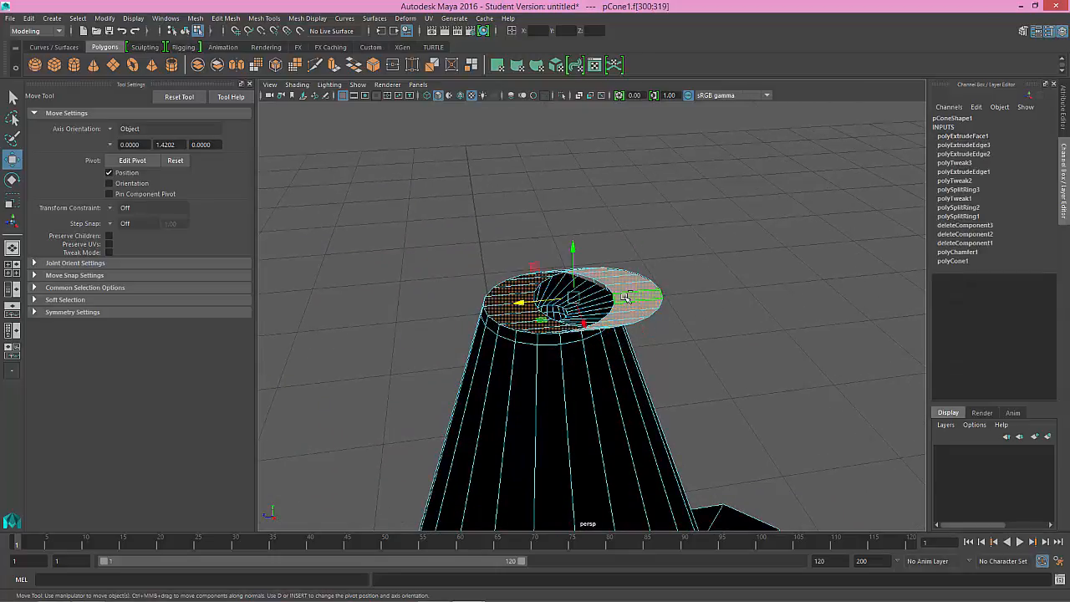
pyautogui.click(663, 300)
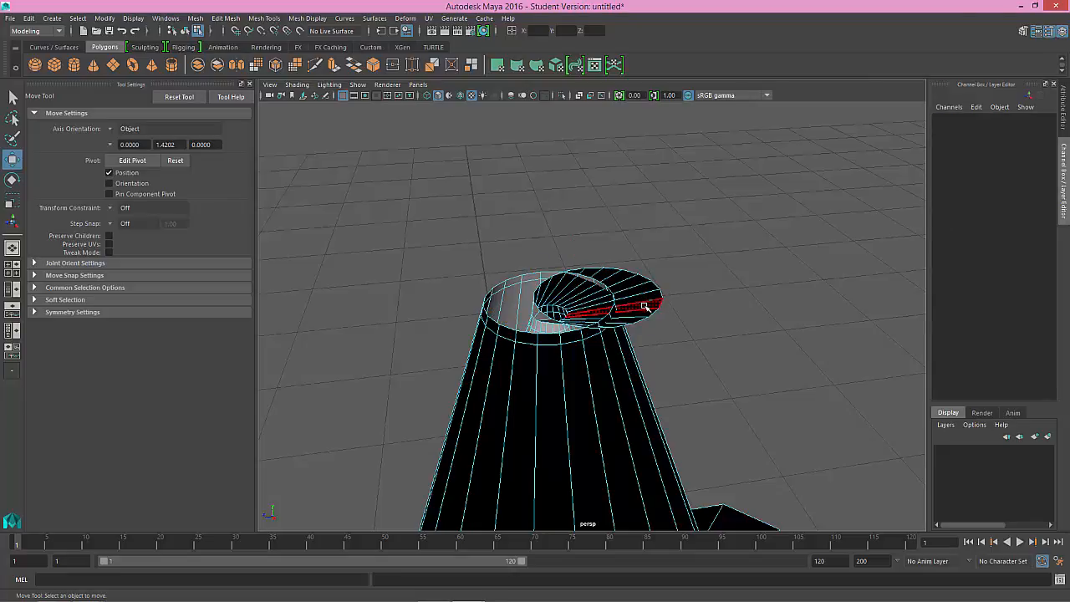
pyautogui.doubleClick(644, 307)
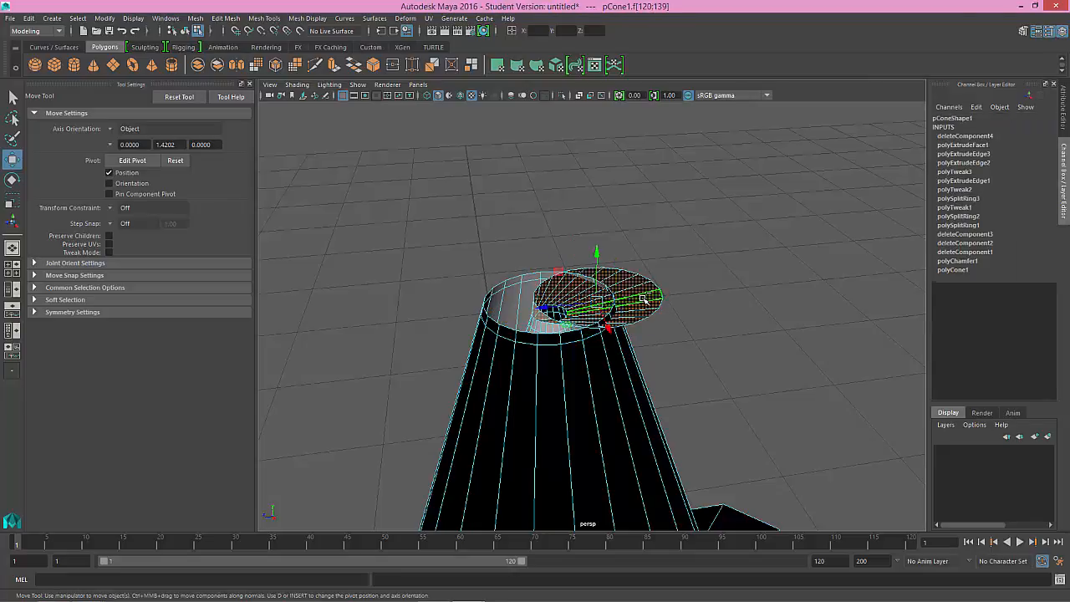
pyautogui.click(643, 298)
# Step: Select all faces of the cone, including the inner shell, and reverse their normals
pyautogui.keyDown('alt'); pyautogui.moveTo(594, 326); pyautogui.dragTo(655, 347); pyautogui.keyUp('alt')
pyautogui.scroll(5, 669, 340)
pyautogui.click(629, 314)
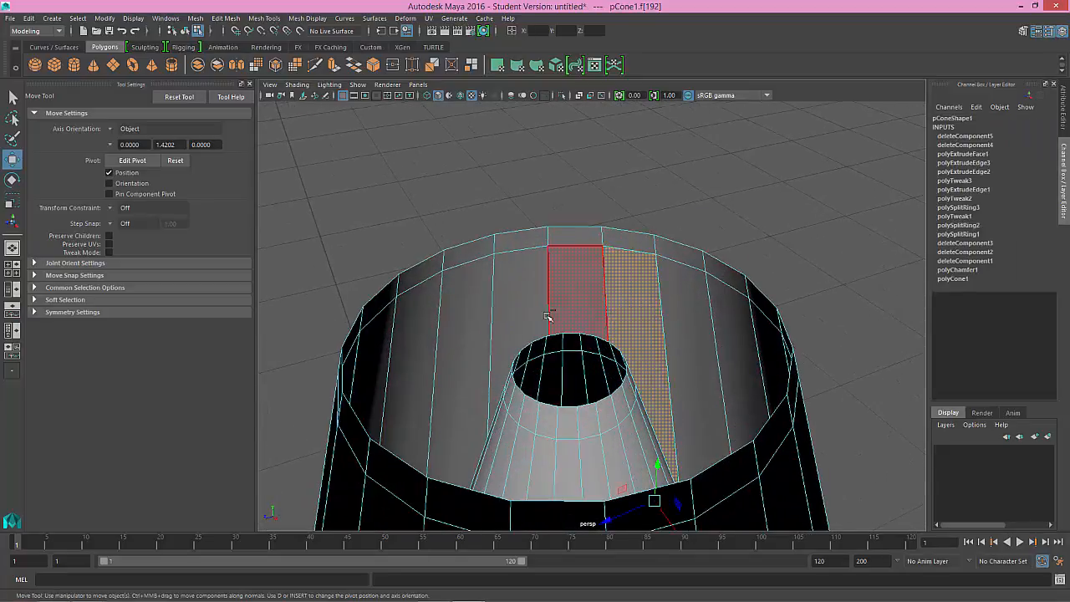
pyautogui.moveTo(655, 326)
pyautogui.keyDown('alt'); pyautogui.mouseDown()
pyautogui.moveTo(650, 306)
pyautogui.moveTo(654, 331)
pyautogui.mouseUp(); pyautogui.keyUp('alt')
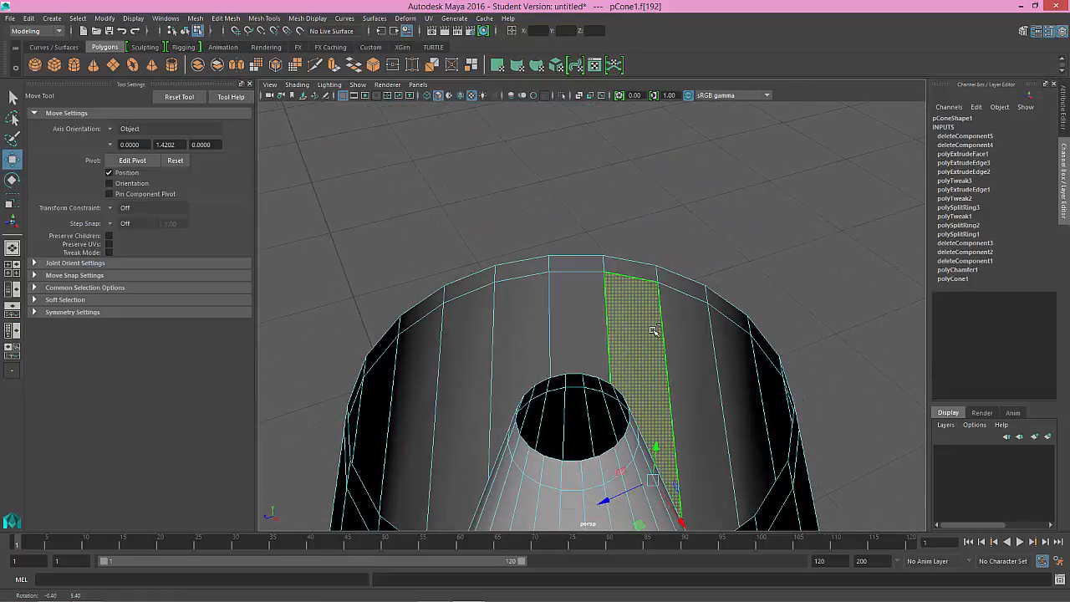
pyautogui.keyDown('alt'); pyautogui.moveTo(654, 331); pyautogui.dragTo(356, 229, button='right'); pyautogui.keyUp('alt')
pyautogui.keyDown('alt'); pyautogui.moveTo(641, 344); pyautogui.dragTo(621, 335); pyautogui.keyUp('alt')
pyautogui.click(416, 228)
pyautogui.doubleClick(578, 337)
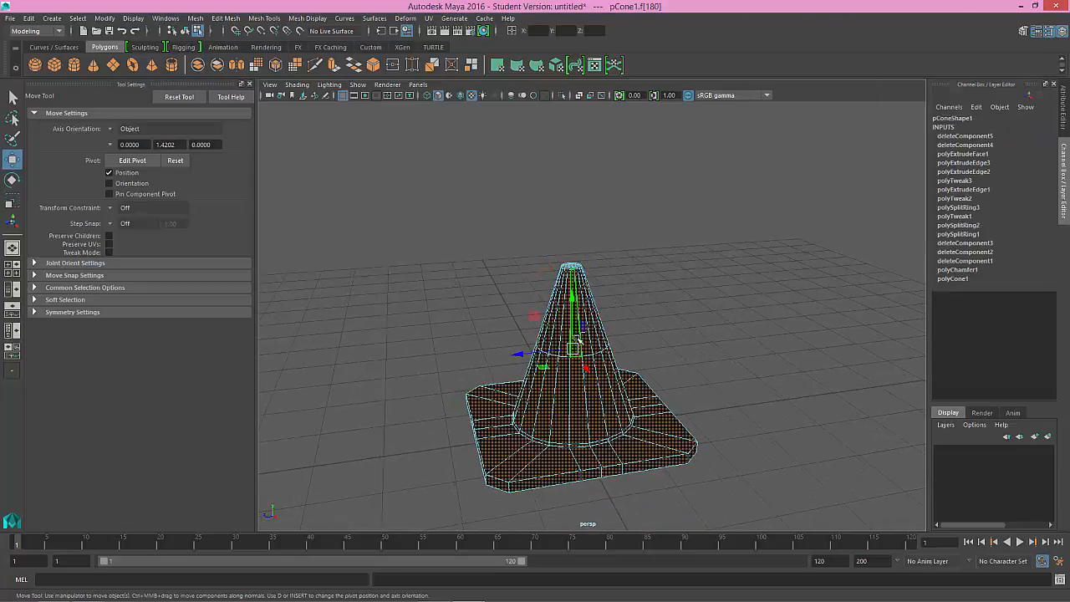
pyautogui.moveTo(402, 235); pyautogui.dragTo(814, 509)
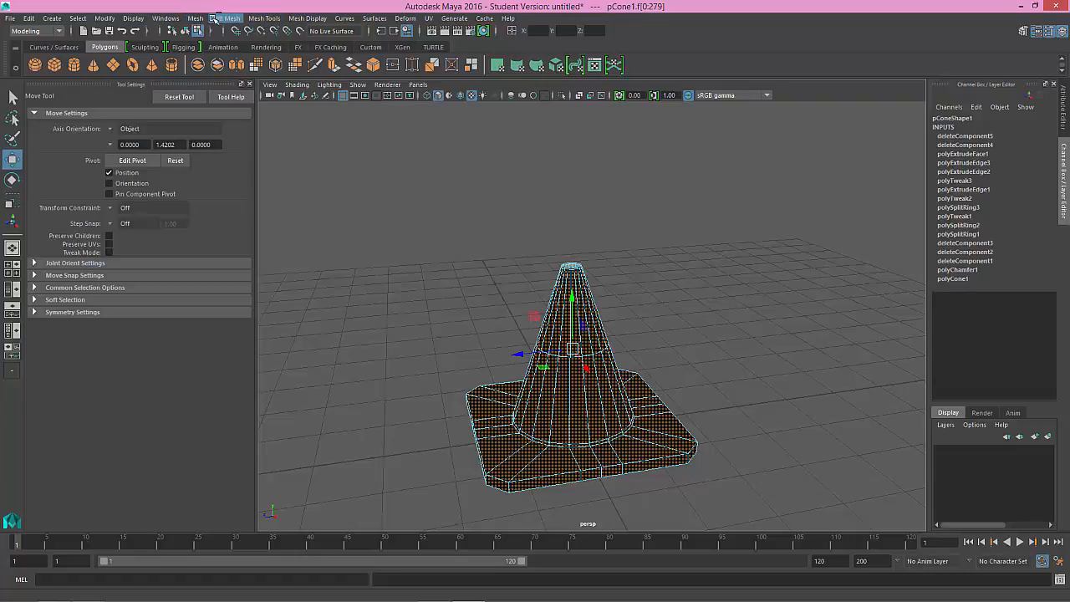
pyautogui.click(308, 18)
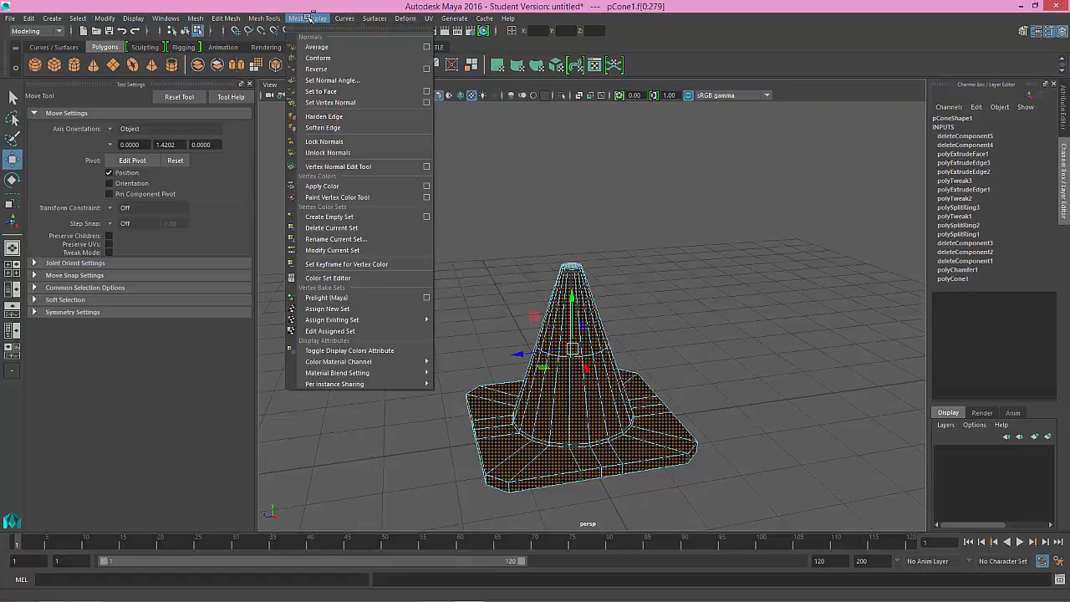
pyautogui.click(329, 70)
# Step: Clear the face selection and select the face loop around the top of the cone's inner shell
pyautogui.click(636, 250)
pyautogui.keyDown('alt'); pyautogui.moveTo(635, 251); pyautogui.dragTo(621, 324); pyautogui.keyUp('alt')
pyautogui.moveTo(621, 325)
pyautogui.keyDown('alt'); pyautogui.mouseDown(button='right')
pyautogui.moveTo(711, 351)
pyautogui.moveTo(616, 342)
pyautogui.moveTo(636, 337)
pyautogui.mouseUp(button='right'); pyautogui.keyUp('alt')
pyautogui.keyDown('alt'); pyautogui.moveTo(636, 337); pyautogui.dragTo(559, 240); pyautogui.keyUp('alt')
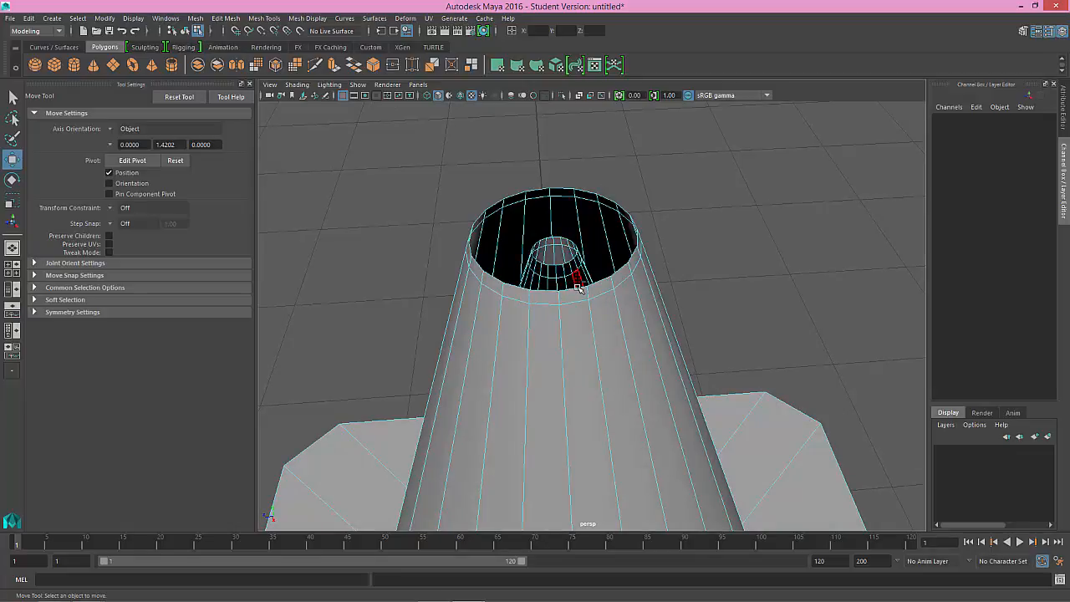
pyautogui.moveTo(617, 272); pyautogui.dragTo(565, 287, button='right')
pyautogui.click(566, 271)
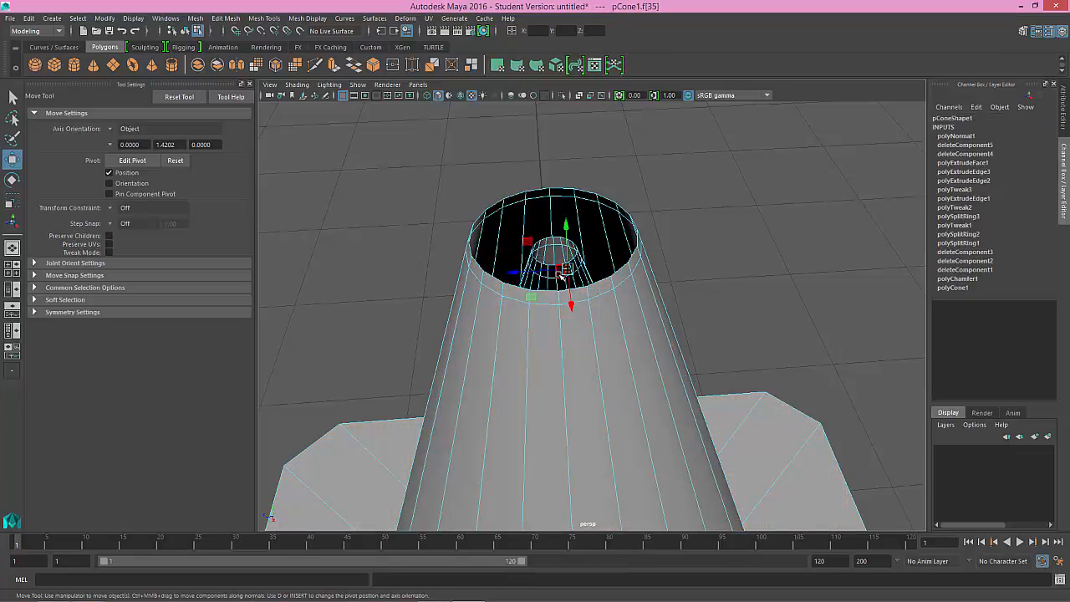
pyautogui.doubleClick(561, 273)
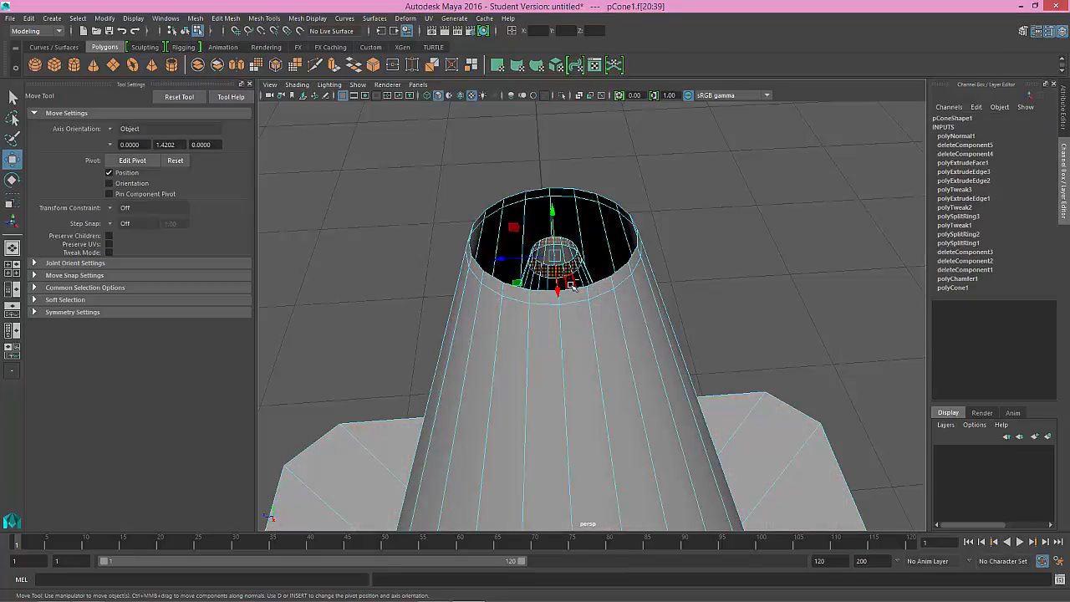
# Step: Add the remaining face loops down the inner shell's wall to the selection
pyautogui.keyDown('alt'); pyautogui.moveTo(571, 285); pyautogui.dragTo(597, 323, button='right'); pyautogui.keyUp('alt')
pyautogui.keyDown('alt'); pyautogui.moveTo(597, 323); pyautogui.dragTo(573, 292); pyautogui.keyUp('alt')
pyautogui.scroll(-1, 571, 295)
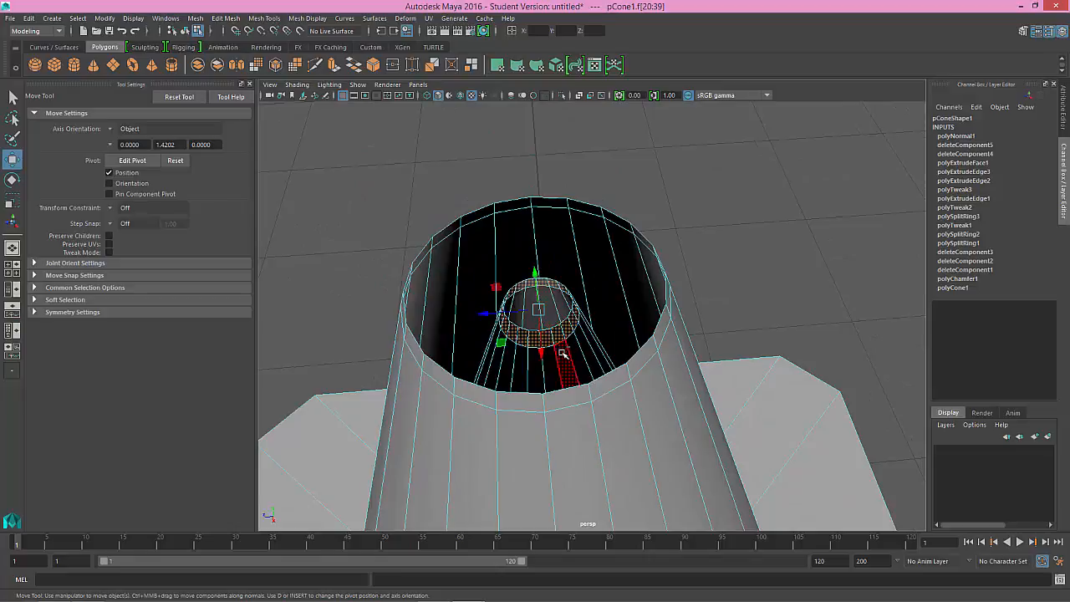
pyautogui.keyDown('shift'); pyautogui.click(563, 354); pyautogui.keyUp('shift')
pyautogui.keyDown('shift'); pyautogui.doubleClick(555, 368); pyautogui.keyUp('shift')
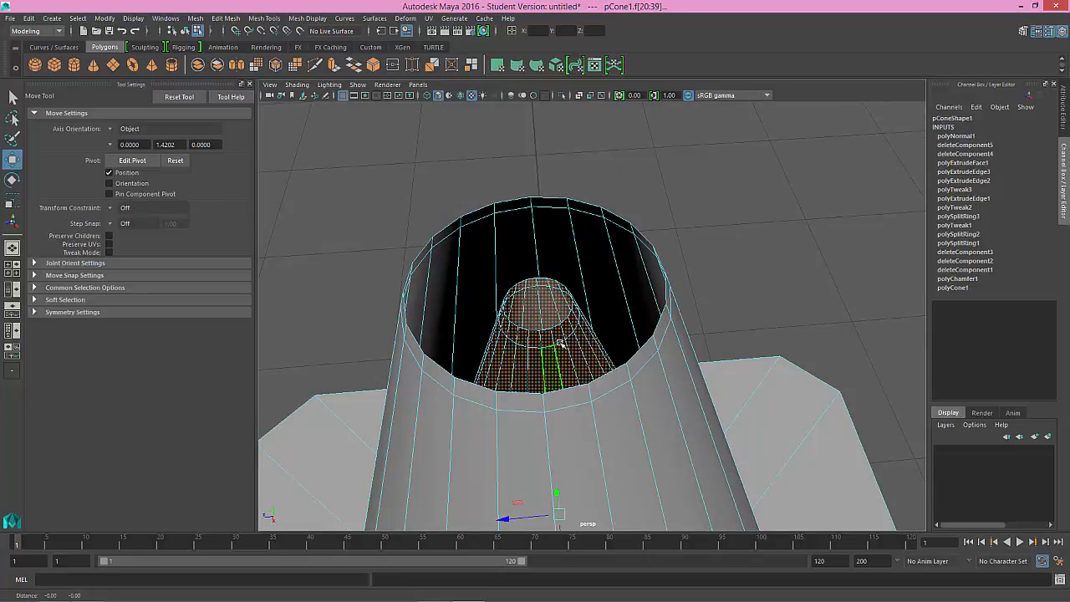
pyautogui.keyDown('alt'); pyautogui.moveTo(560, 344); pyautogui.dragTo(542, 171, button='middle'); pyautogui.keyUp('alt')
pyautogui.keyDown('alt'); pyautogui.moveTo(567, 316); pyautogui.dragTo(529, 214, button='right'); pyautogui.keyUp('alt')
pyautogui.keyDown('alt'); pyautogui.moveTo(595, 365); pyautogui.dragTo(575, 259); pyautogui.keyUp('alt')
pyautogui.keyDown('shift'); pyautogui.click(711, 223); pyautogui.keyUp('shift')
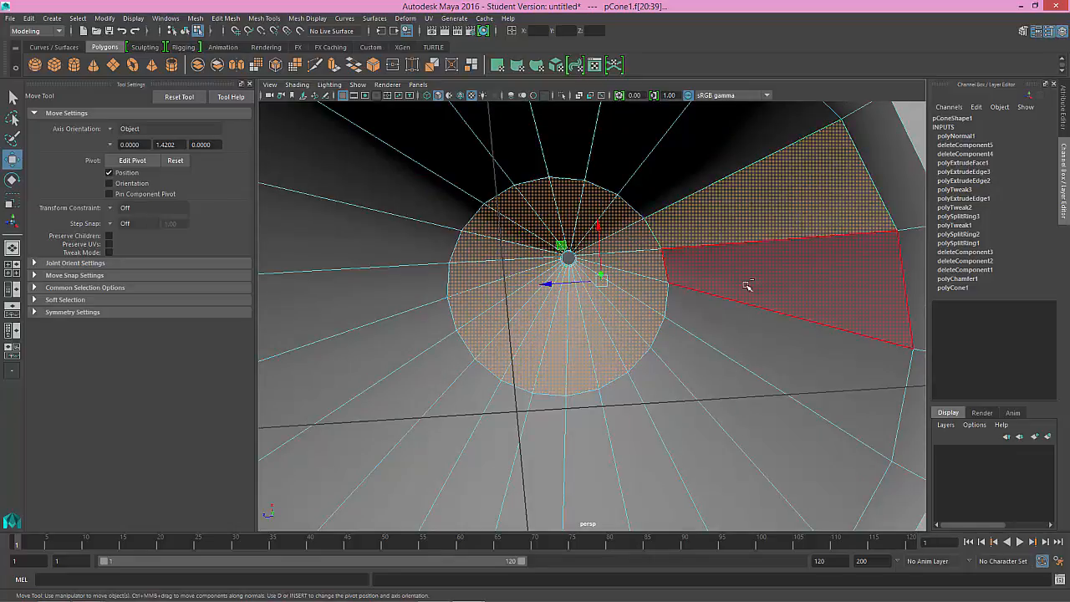
pyautogui.keyDown('shift'); pyautogui.doubleClick(747, 288); pyautogui.keyUp('shift')
# Step: Scale the selected inner shell face loops slightly in the horizontal plane
pyautogui.keyDown('alt'); pyautogui.moveTo(661, 349); pyautogui.dragTo(549, 241, button='right'); pyautogui.keyUp('alt')
pyautogui.keyDown('alt'); pyautogui.moveTo(549, 241); pyautogui.dragTo(583, 288); pyautogui.keyUp('alt')
pyautogui.press('r')
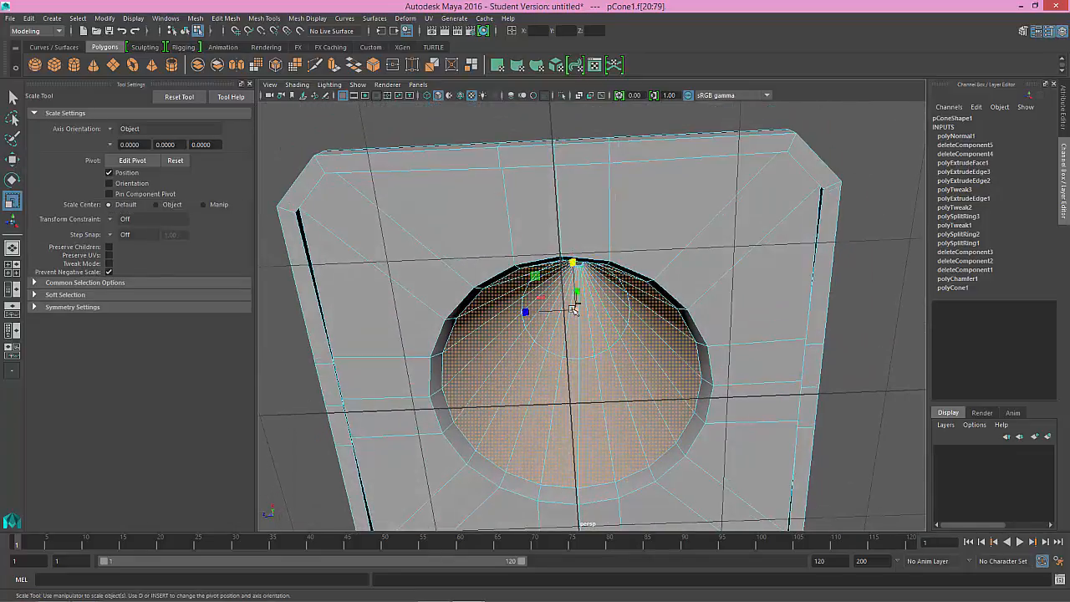
pyautogui.keyDown('alt'); pyautogui.moveTo(556, 310); pyautogui.dragTo(591, 420); pyautogui.keyUp('alt')
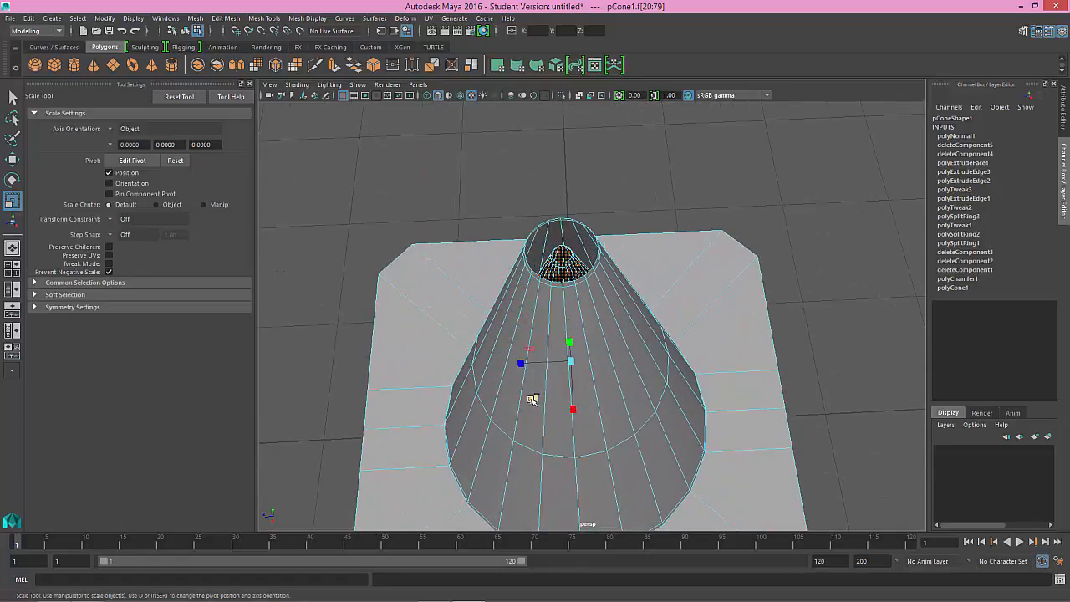
pyautogui.moveTo(532, 399); pyautogui.dragTo(530, 400)
pyautogui.keyDown('alt'); pyautogui.moveTo(584, 327); pyautogui.dragTo(594, 346); pyautogui.keyUp('alt')
pyautogui.keyDown('alt'); pyautogui.moveTo(595, 346); pyautogui.dragTo(687, 440, button='right'); pyautogui.keyUp('alt')
pyautogui.keyDown('alt'); pyautogui.moveTo(562, 296); pyautogui.dragTo(571, 336, button='middle'); pyautogui.keyUp('alt')
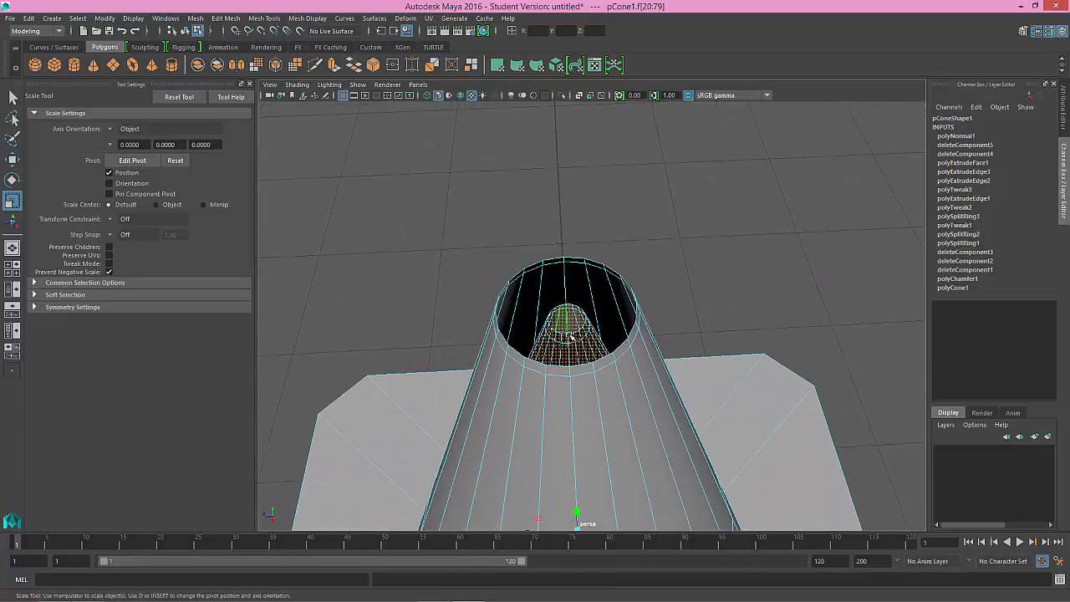
# Step: Select only the inner shell's top face loop and scale it outward in the horizontal plane
pyautogui.click(577, 336)
pyautogui.keyDown('shift'); pyautogui.doubleClick(570, 339); pyautogui.keyUp('shift')
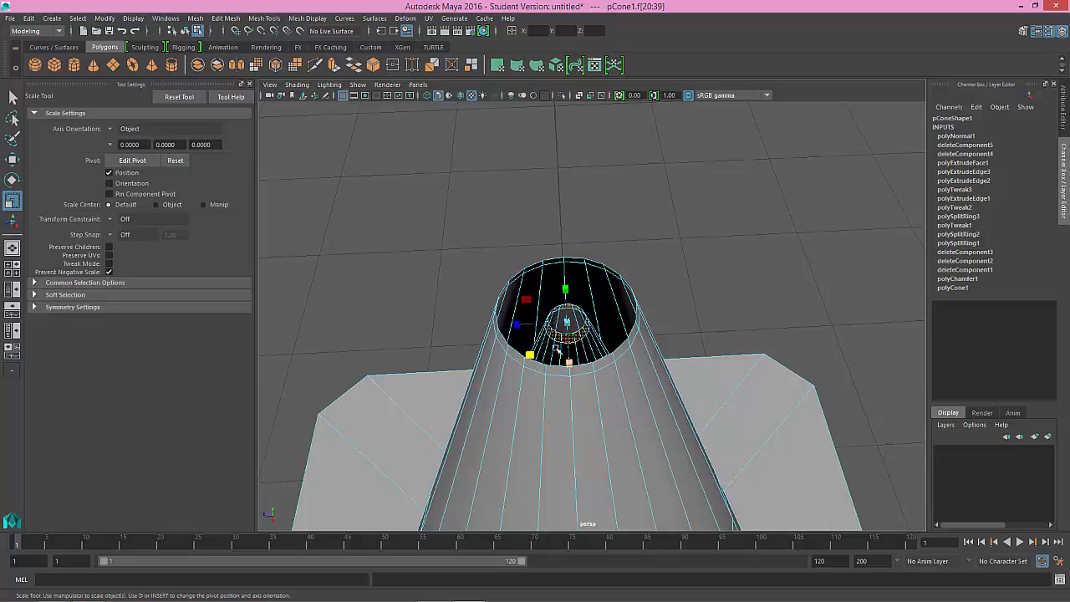
pyautogui.moveTo(542, 348); pyautogui.dragTo(503, 360)
pyautogui.keyDown('alt'); pyautogui.moveTo(631, 423); pyautogui.dragTo(651, 472); pyautogui.keyUp('alt')
pyautogui.scroll(-5, 634, 395)
pyautogui.keyDown('alt'); pyautogui.moveTo(651, 413); pyautogui.dragTo(853, 475, button='right'); pyautogui.keyUp('alt')
pyautogui.keyDown('alt'); pyautogui.moveTo(589, 331); pyautogui.dragTo(596, 357); pyautogui.keyUp('alt')
# Step: Select the edge loop of the cone's outer top rim and extrude it inward with Local Scale X, Y and Z at -15.9
pyautogui.moveTo(632, 288); pyautogui.dragTo(638, 269, button='right')
pyautogui.doubleClick(603, 240)
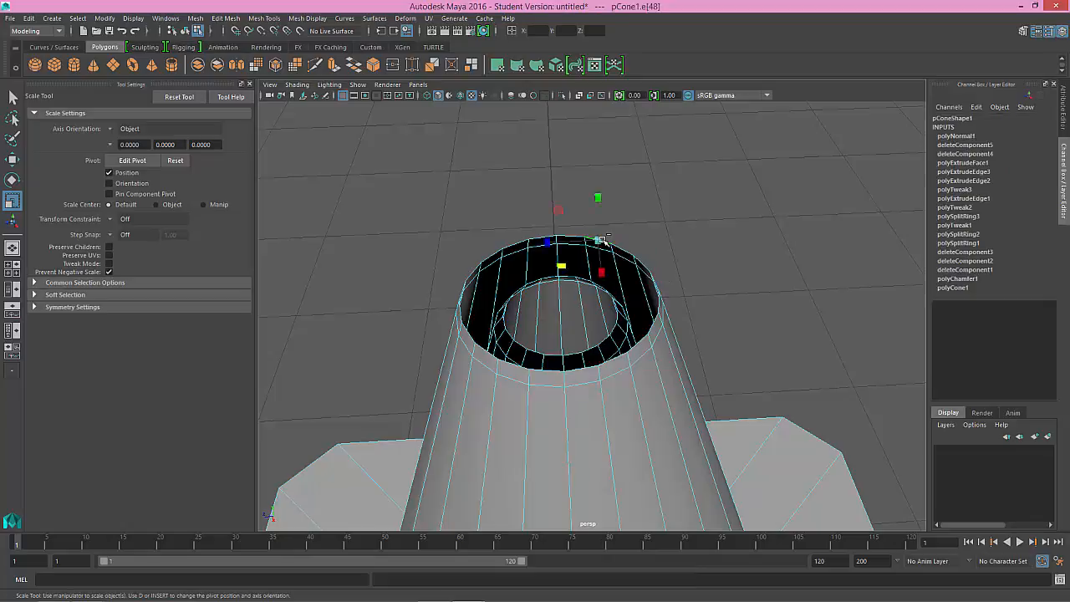
pyautogui.hotkey('ctrl', 'e')
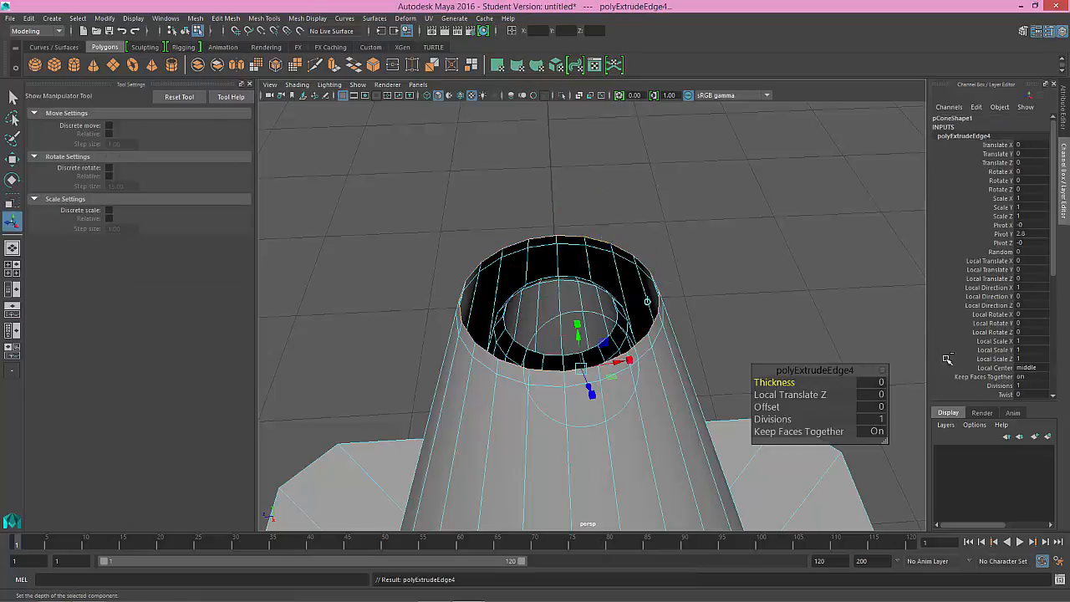
pyautogui.moveTo(995, 342); pyautogui.dragTo(991, 358)
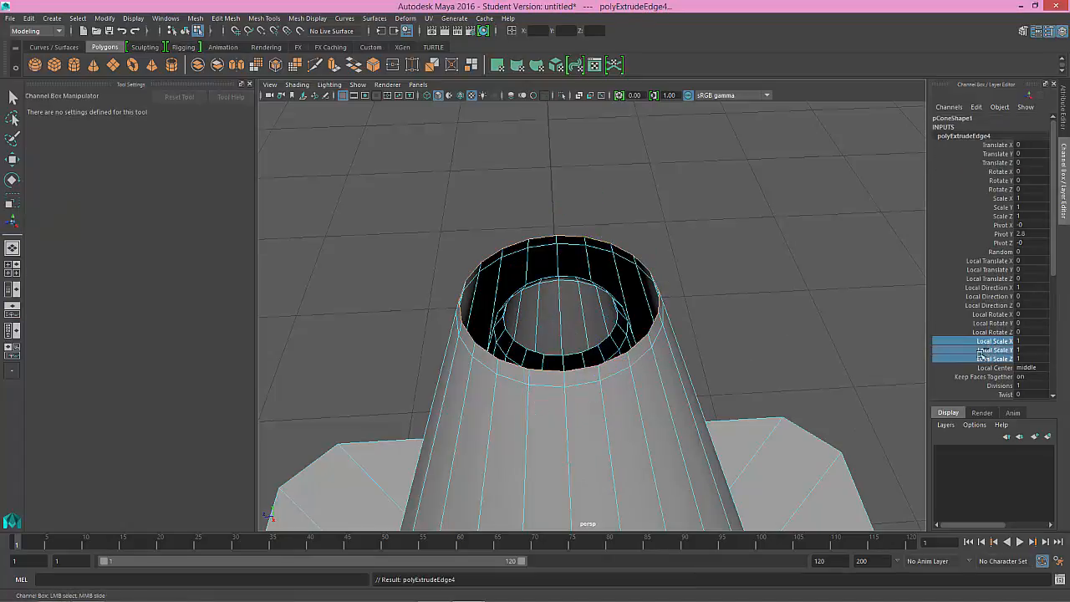
pyautogui.moveTo(623, 301); pyautogui.dragTo(540, 290, button='middle')
pyautogui.keyDown('alt'); pyautogui.moveTo(540, 289); pyautogui.dragTo(590, 309); pyautogui.keyUp('alt')
pyautogui.keyDown('alt'); pyautogui.moveTo(590, 308); pyautogui.dragTo(824, 360, button='right'); pyautogui.keyUp('alt')
pyautogui.keyDown('alt'); pyautogui.moveTo(823, 359); pyautogui.dragTo(675, 345, button='middle'); pyautogui.keyUp('alt')
pyautogui.keyDown('alt'); pyautogui.moveTo(676, 345); pyautogui.dragTo(632, 347); pyautogui.keyUp('alt')
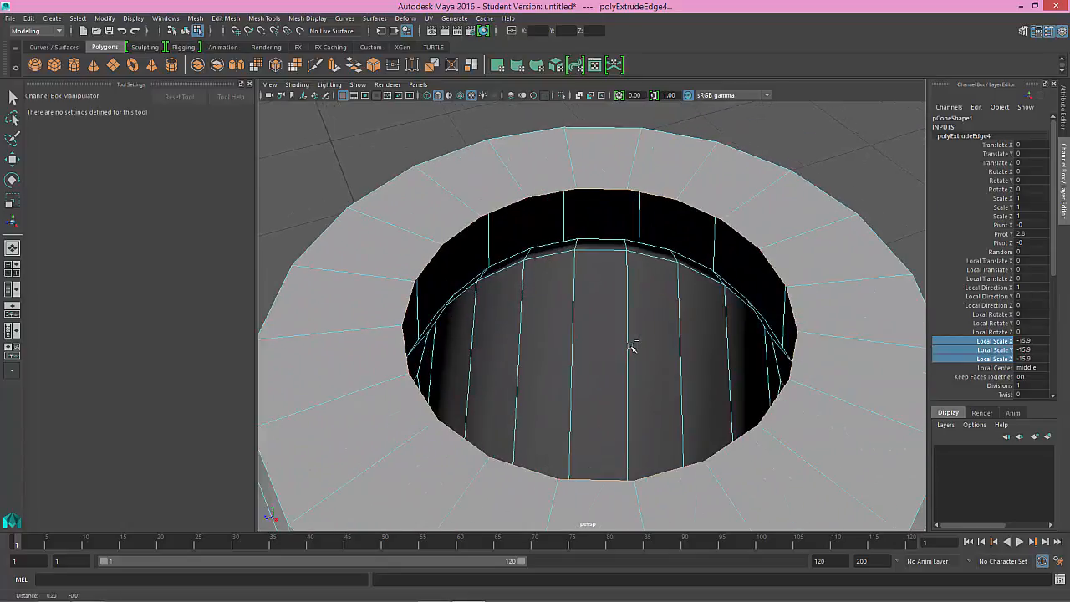
# Step: Select the edge loop around the top of the inner shell, below the new rim faces
pyautogui.rightClick(642, 245)
pyautogui.moveTo(641, 245); pyautogui.dragTo(490, 124, button='right')
pyautogui.moveTo(648, 245)
pyautogui.mouseDown(button='right')
pyautogui.moveTo(592, 243)
pyautogui.moveTo(654, 244)
pyautogui.mouseUp(button='right')
pyautogui.click(652, 247)
pyautogui.press('t')
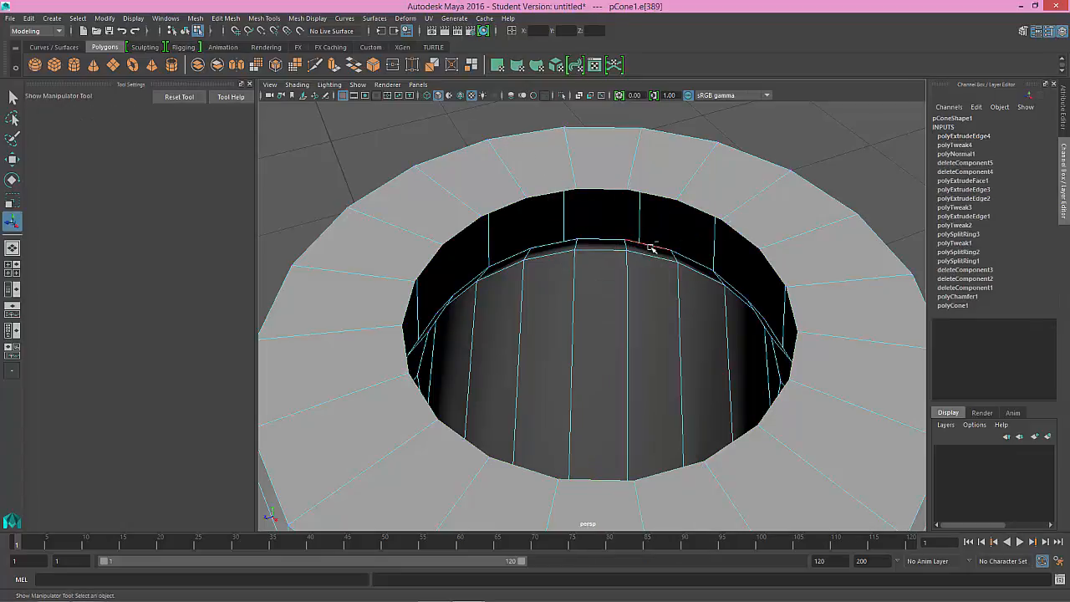
pyautogui.click(644, 246)
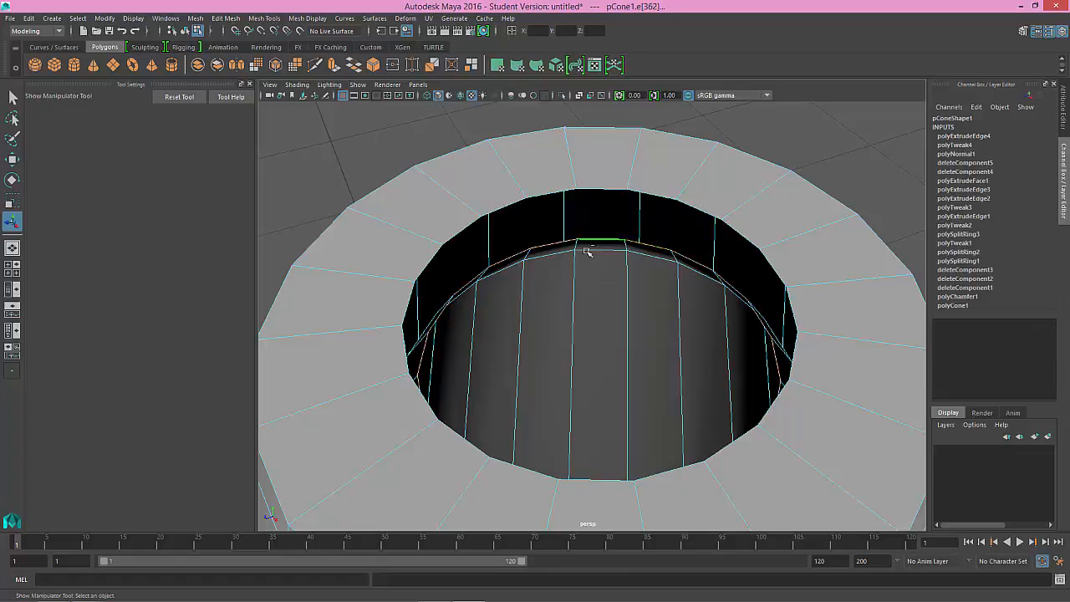
pyautogui.keyDown('alt'); pyautogui.moveTo(606, 265); pyautogui.dragTo(605, 257); pyautogui.keyUp('alt')
# Step: Try to scale the inner shell's top edge loop in the top view to fit the rim opening
pyautogui.press('space')
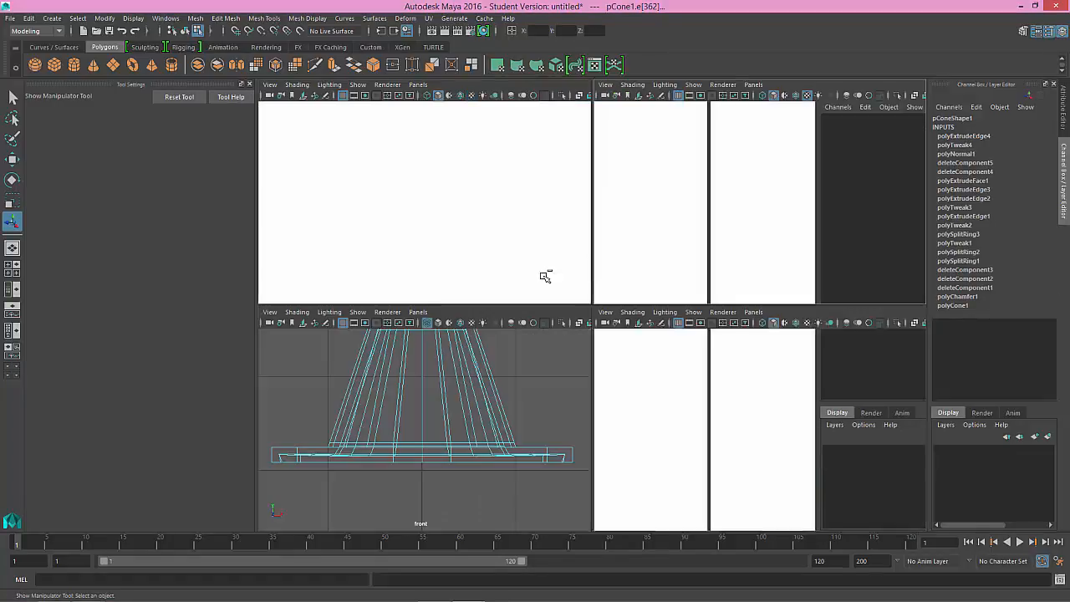
pyautogui.press('space')
pyautogui.scroll(6, 549, 352)
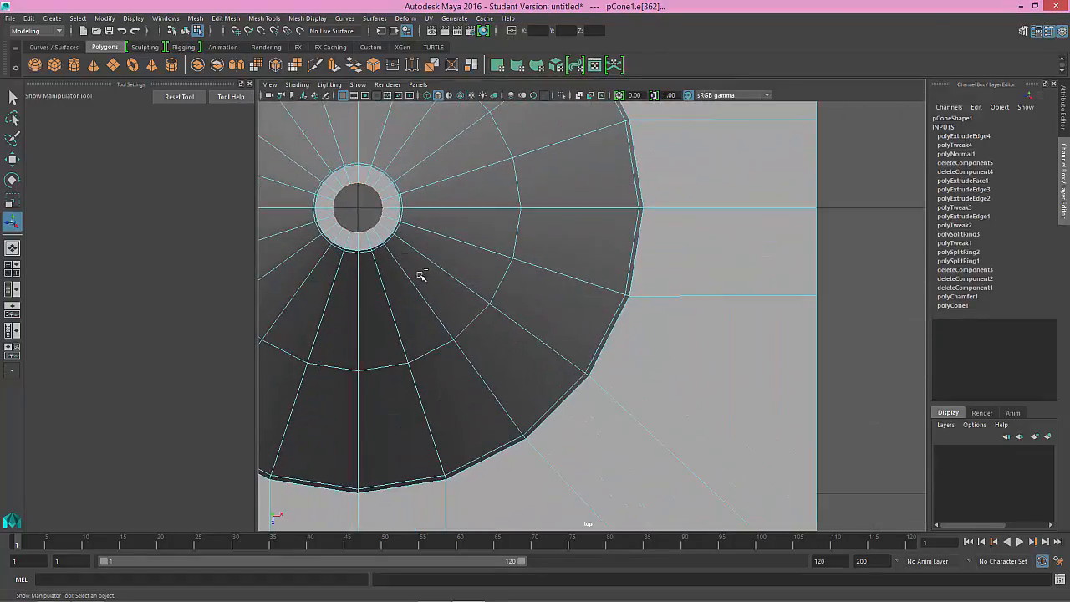
pyautogui.keyDown('alt'); pyautogui.moveTo(364, 221); pyautogui.dragTo(510, 309, button='middle'); pyautogui.keyUp('alt')
pyautogui.scroll(3, 510, 310)
pyautogui.keyDown('alt'); pyautogui.moveTo(425, 279); pyautogui.dragTo(538, 311, button='middle'); pyautogui.keyUp('alt')
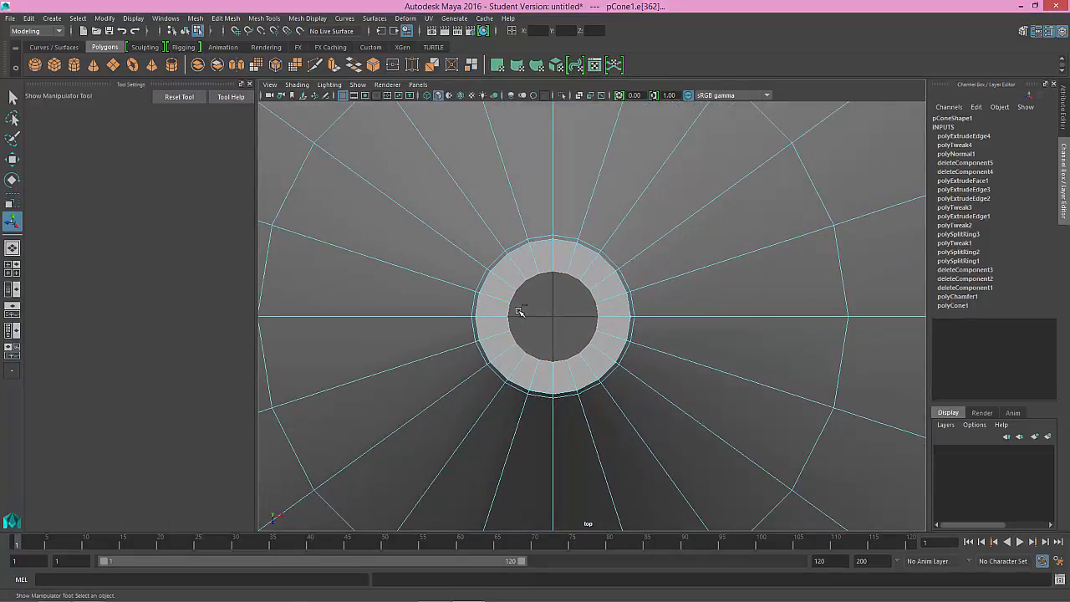
pyautogui.press('r')
pyautogui.keyDown('alt'); pyautogui.moveTo(575, 335); pyautogui.dragTo(591, 356); pyautogui.keyUp('alt')
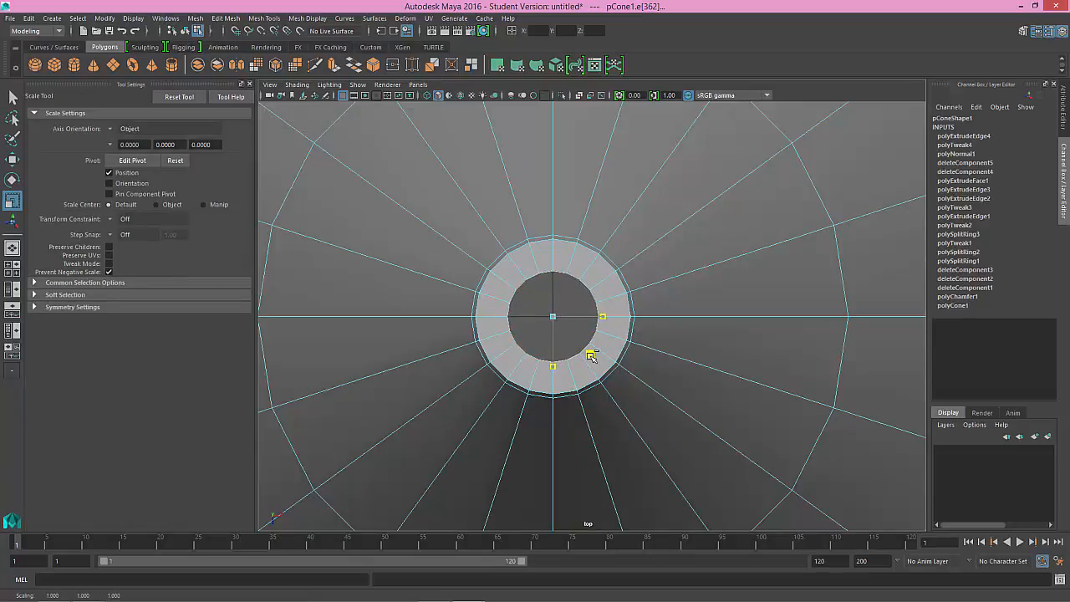
# Step: In the front view, move the inner shell's top edge loop straight up and snap it to the outer rim's height
pyautogui.press('space')
pyautogui.press('space')
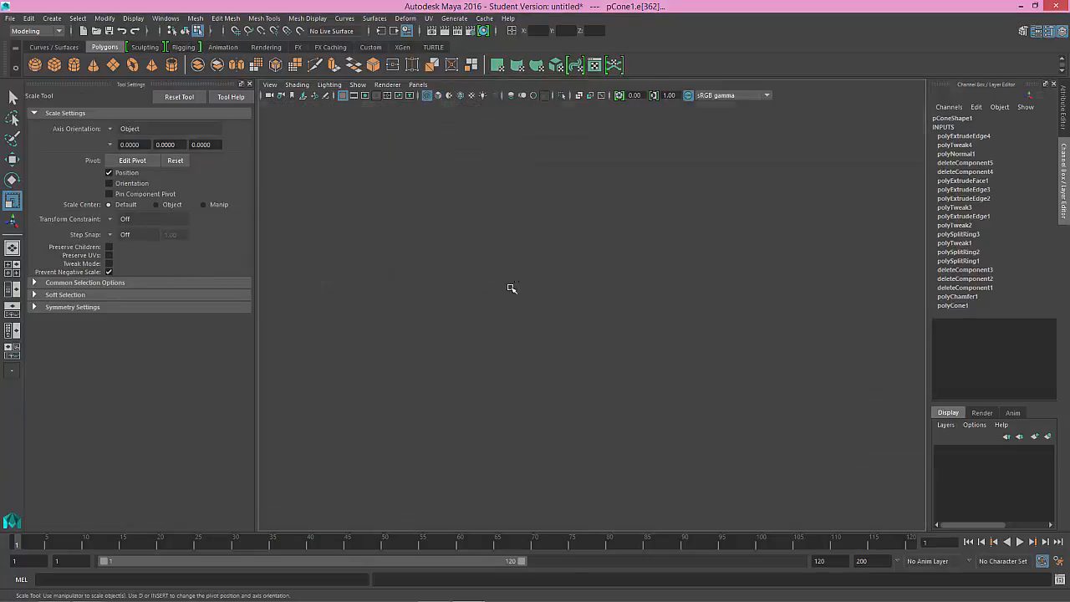
pyautogui.keyDown('alt'); pyautogui.moveTo(480, 475); pyautogui.dragTo(475, 520, button='middle'); pyautogui.keyUp('alt')
pyautogui.keyDown('alt'); pyautogui.moveTo(585, 189); pyautogui.dragTo(525, 501, button='middle'); pyautogui.keyUp('alt')
pyautogui.keyDown('alt'); pyautogui.moveTo(596, 368); pyautogui.dragTo(710, 385, button='right'); pyautogui.keyUp('alt')
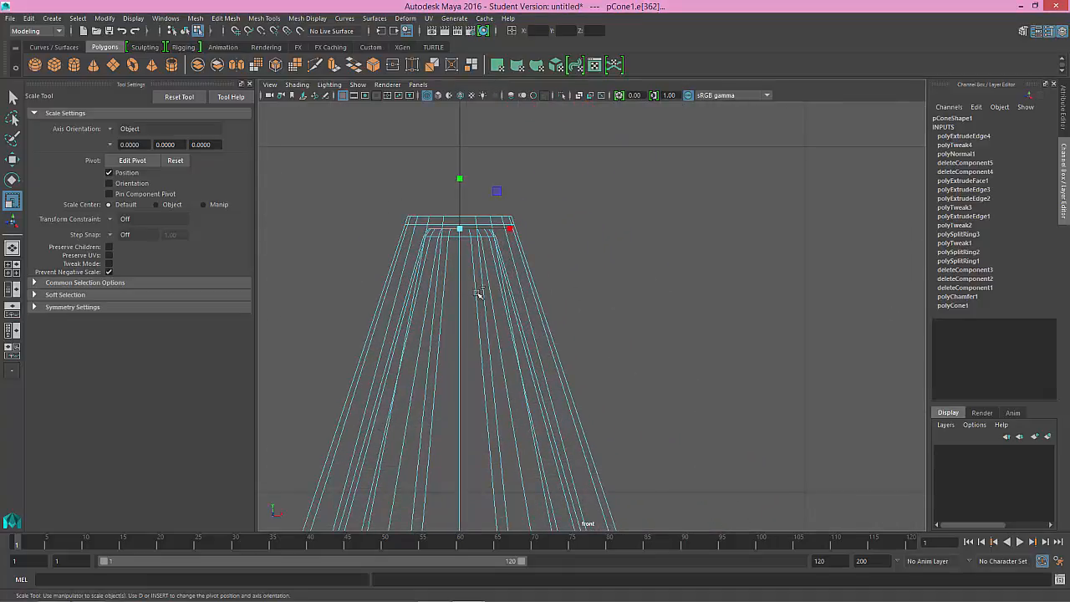
pyautogui.keyDown('alt'); pyautogui.moveTo(479, 296); pyautogui.dragTo(601, 350, button='middle'); pyautogui.keyUp('alt')
pyautogui.keyDown('alt'); pyautogui.moveTo(642, 384); pyautogui.dragTo(717, 403, button='right'); pyautogui.keyUp('alt')
pyautogui.press('w')
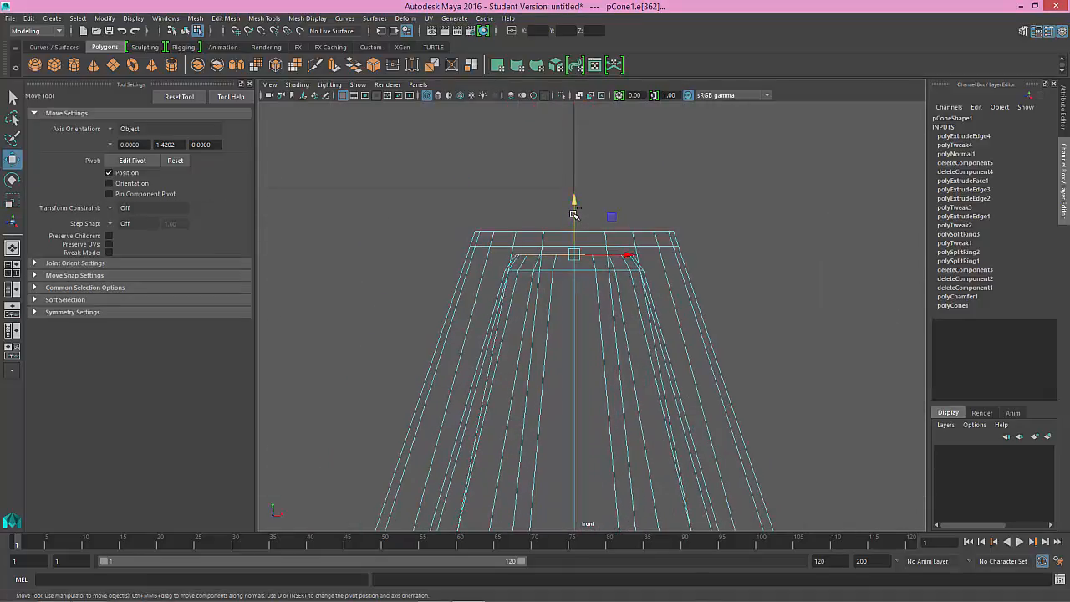
pyautogui.moveTo(575, 214); pyautogui.dragTo(548, 224)
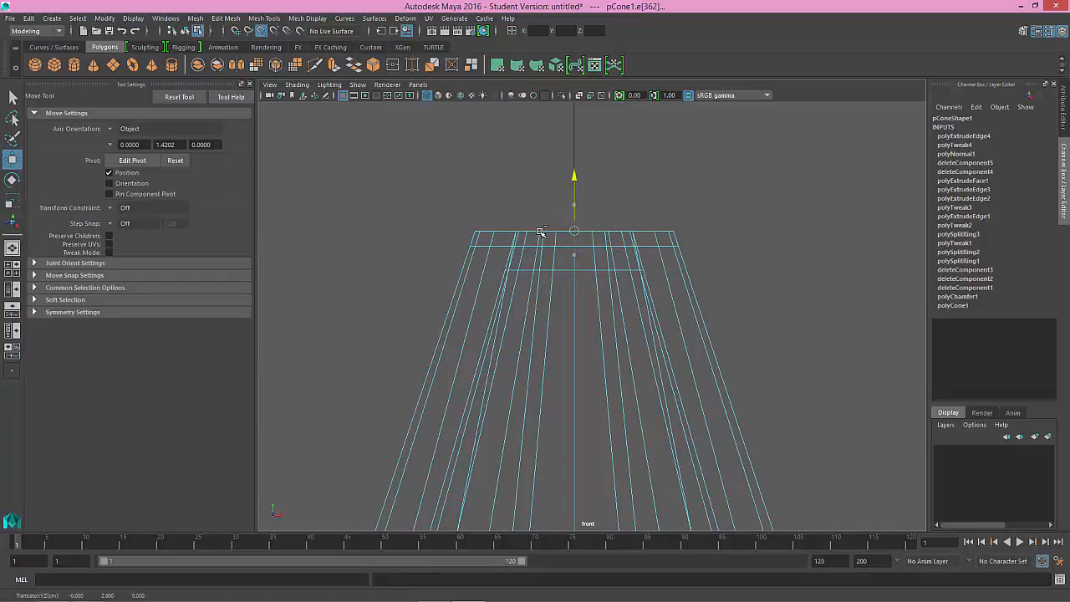
# Step: In the perspective view, select the edge loops where the rim faces meet the inner shell, undoing the stray edge selection
pyautogui.press('space')
pyautogui.press('space')
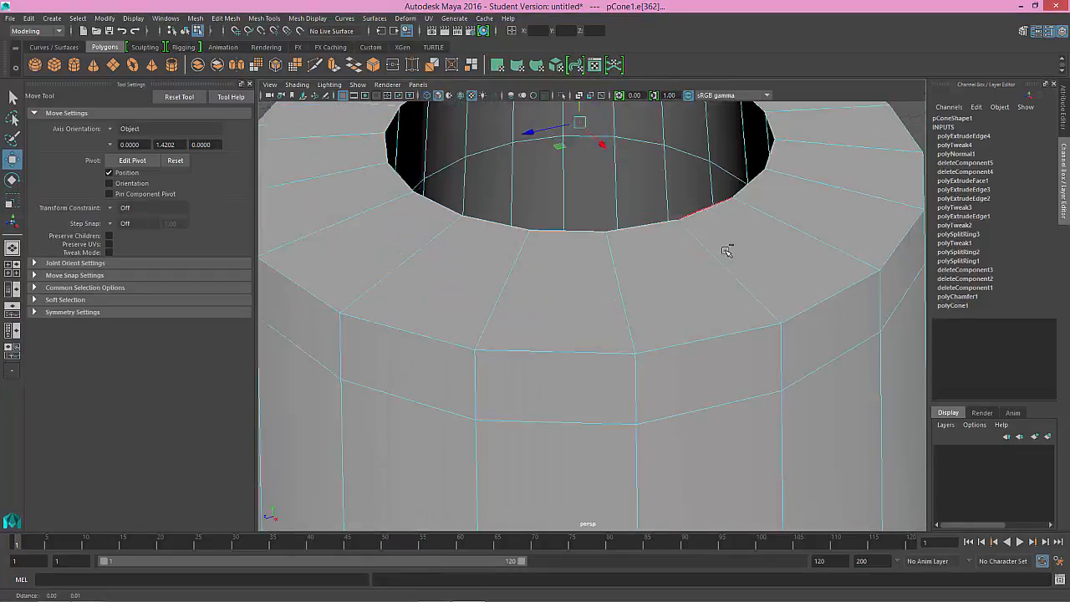
pyautogui.moveTo(727, 251)
pyautogui.keyDown('alt'); pyautogui.mouseDown()
pyautogui.moveTo(736, 299)
pyautogui.moveTo(717, 256)
pyautogui.mouseUp(); pyautogui.keyUp('alt')
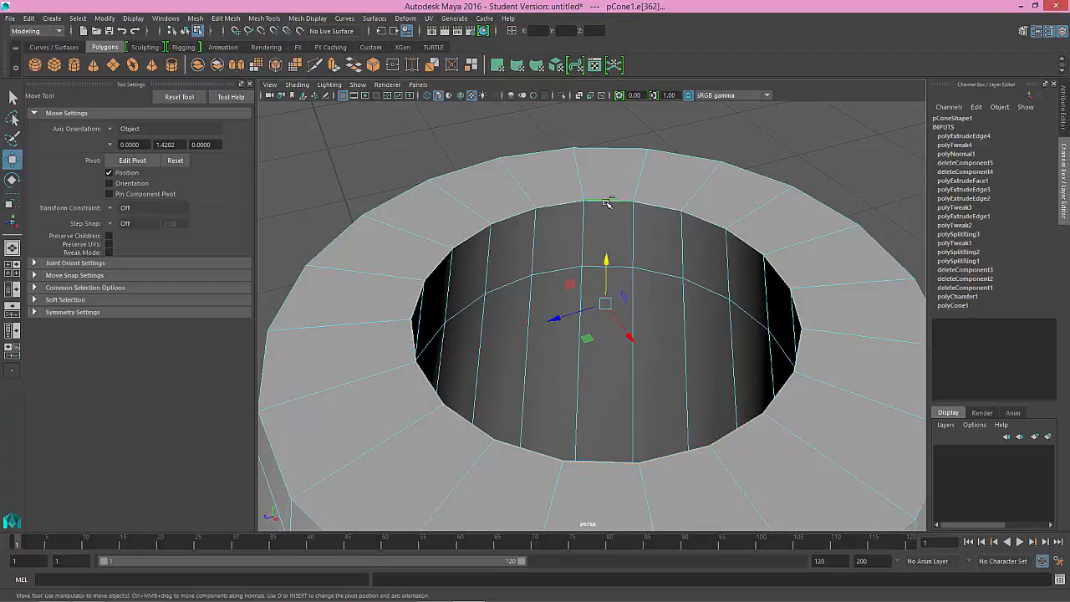
pyautogui.press('q')
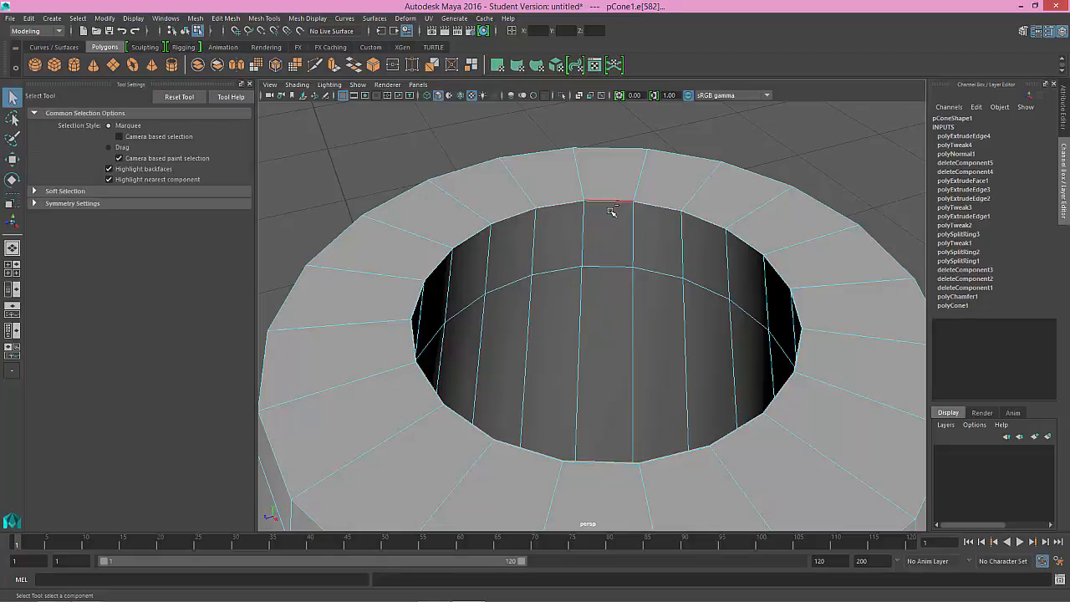
pyautogui.keyDown('alt'); pyautogui.moveTo(612, 211); pyautogui.dragTo(645, 276, button='right'); pyautogui.keyUp('alt')
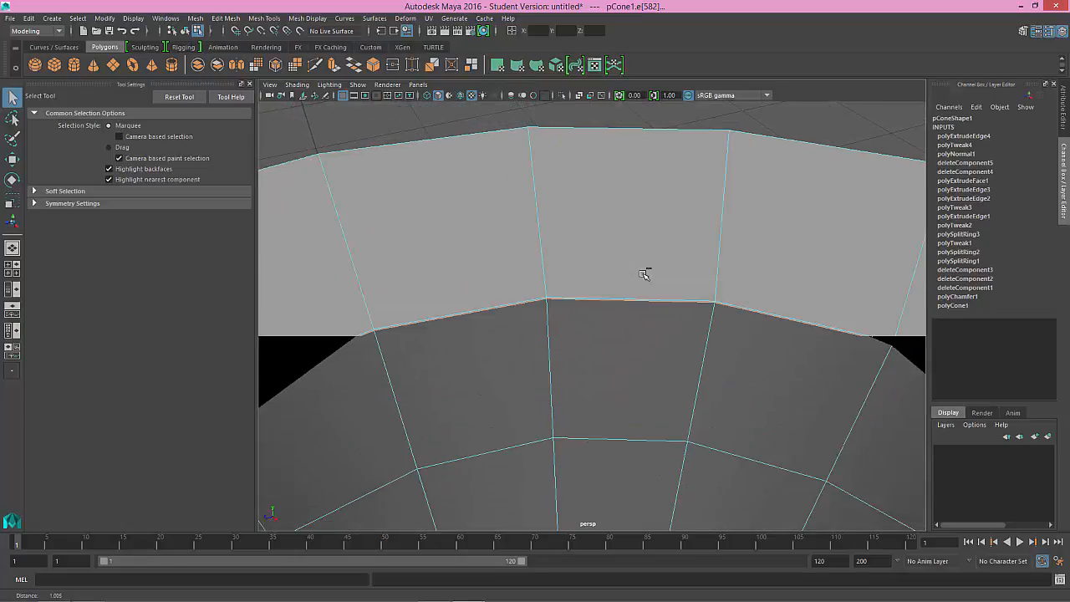
pyautogui.doubleClick(564, 299)
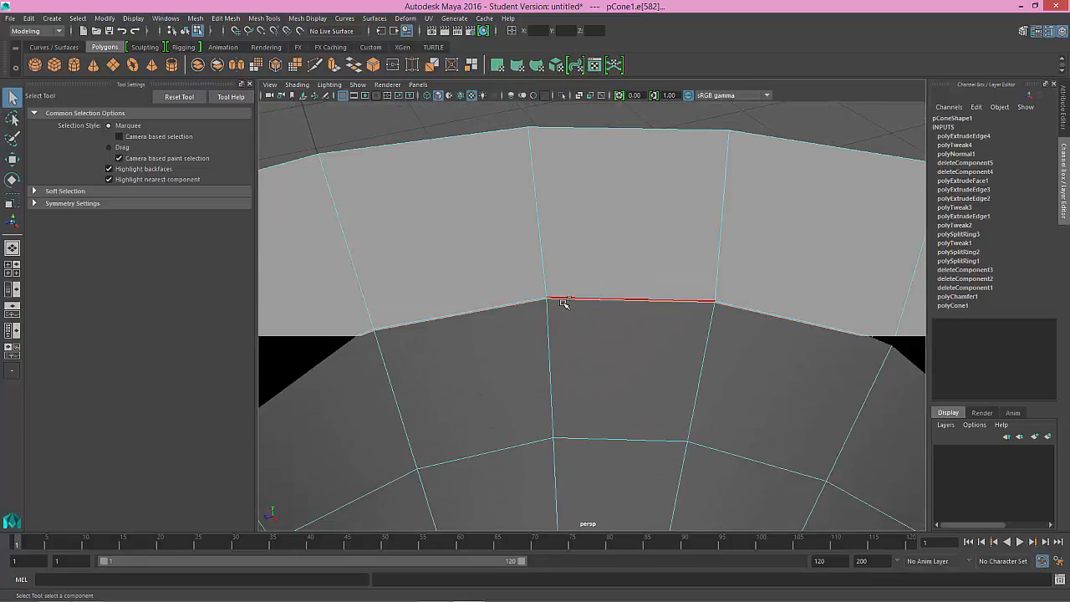
pyautogui.keyDown('alt'); pyautogui.moveTo(611, 319); pyautogui.dragTo(561, 262, button='right'); pyautogui.keyUp('alt')
pyautogui.keyDown('alt'); pyautogui.moveTo(580, 331); pyautogui.dragTo(580, 311); pyautogui.keyUp('alt')
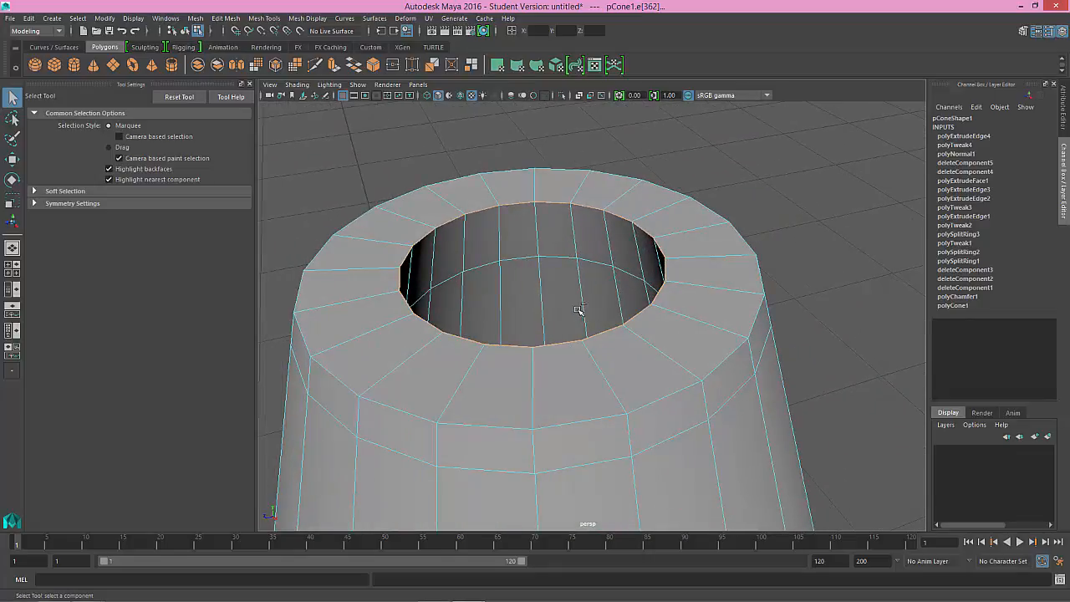
pyautogui.keyDown('alt'); pyautogui.moveTo(559, 295); pyautogui.dragTo(571, 304, button='middle'); pyautogui.keyUp('alt')
pyautogui.keyDown('alt'); pyautogui.moveTo(570, 304); pyautogui.dragTo(582, 325, button='right'); pyautogui.keyUp('alt')
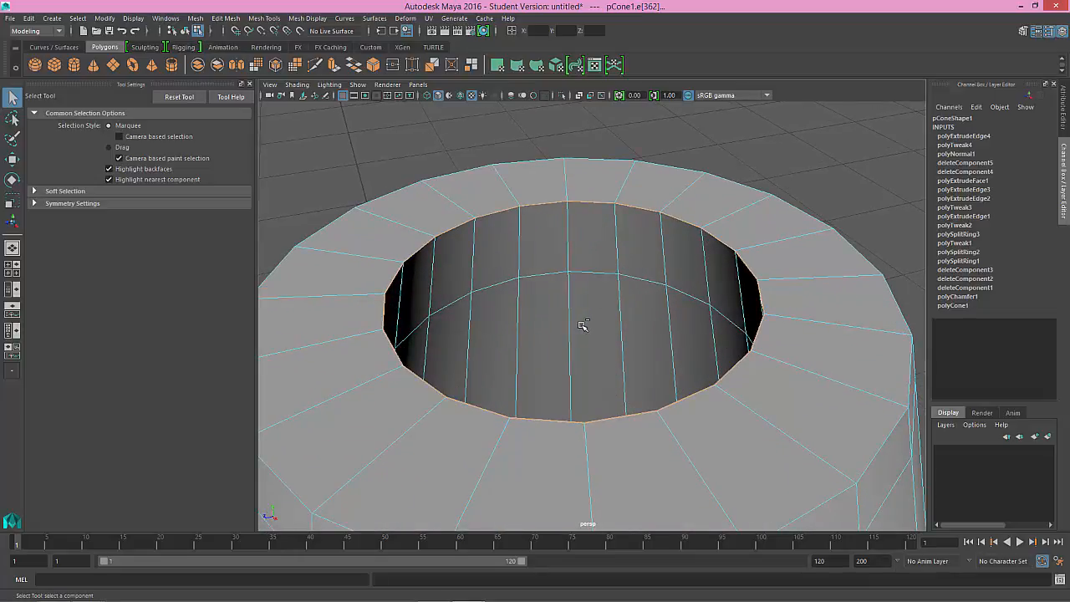
pyautogui.click(580, 327)
pyautogui.hotkey('ctrl', 'z')
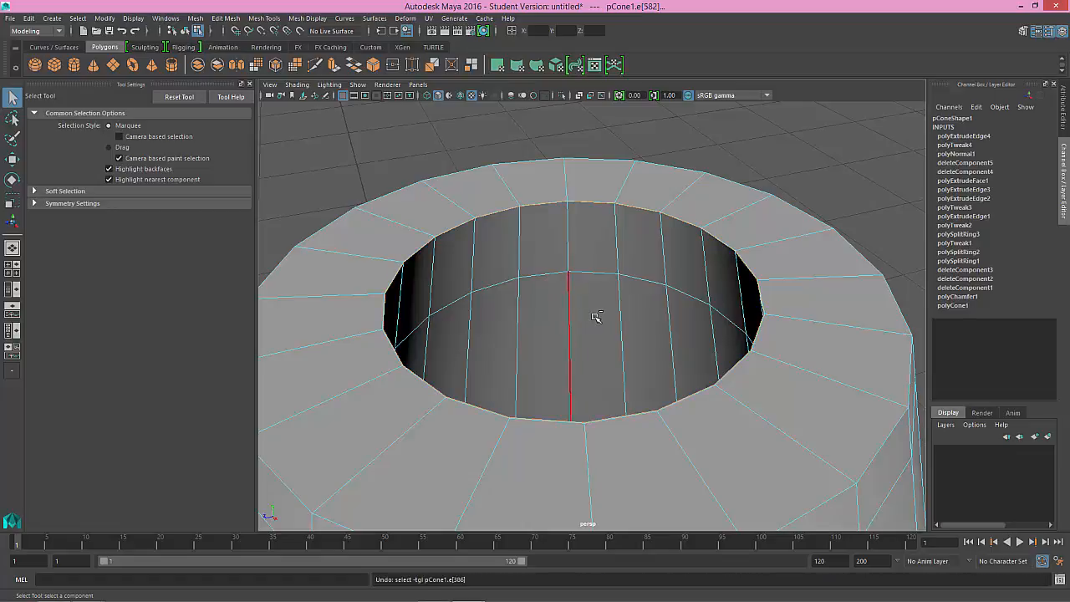
# Step: Try scaling the selected opening edges uniformly by 1.053 and undo the scale
pyautogui.press('e')
pyautogui.press('r')
pyautogui.moveTo(573, 288)
pyautogui.mouseDown()
pyautogui.moveTo(546, 263)
pyautogui.moveTo(595, 297)
pyautogui.moveTo(587, 288)
pyautogui.mouseUp()
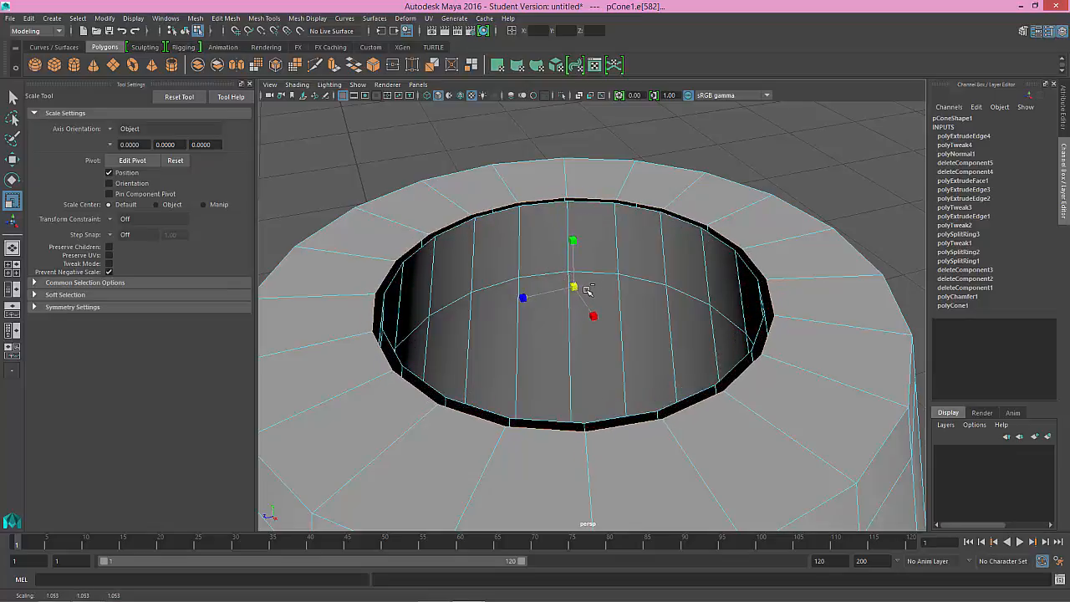
pyautogui.hotkey('ctrl', 'z')
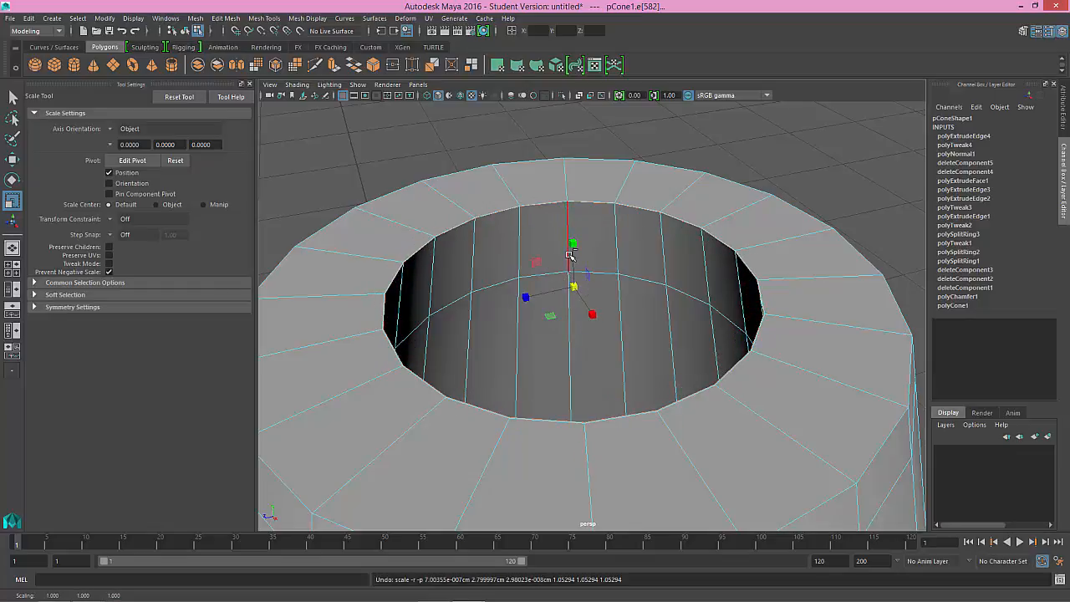
pyautogui.press('q')
pyautogui.scroll(6, 610, 293)
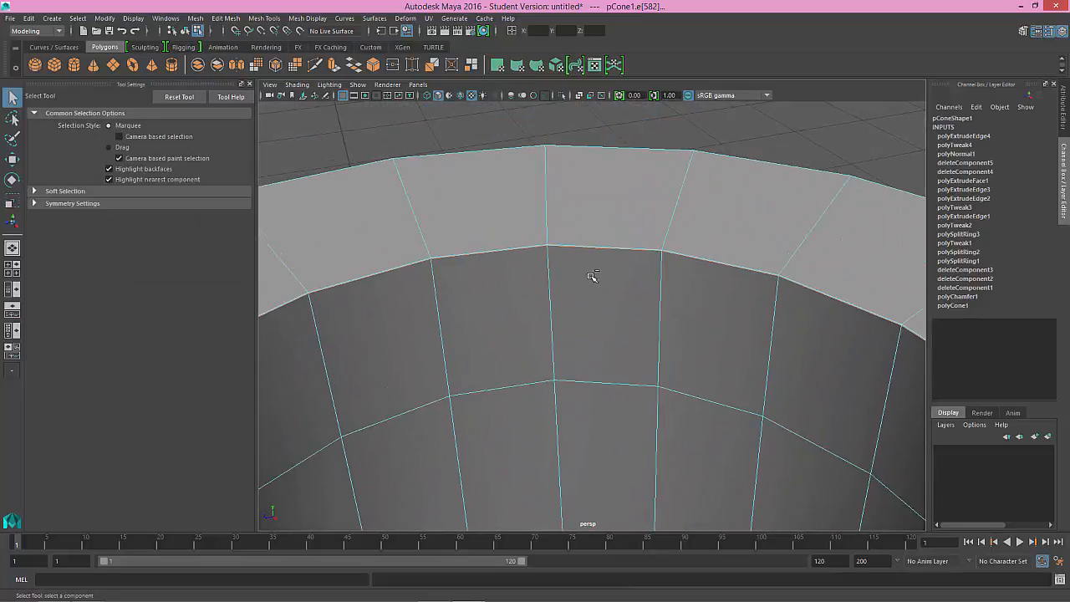
# Step: Complete the selection of the edge loops where the top rim faces meet the inner shell
pyautogui.scroll(4, 595, 284)
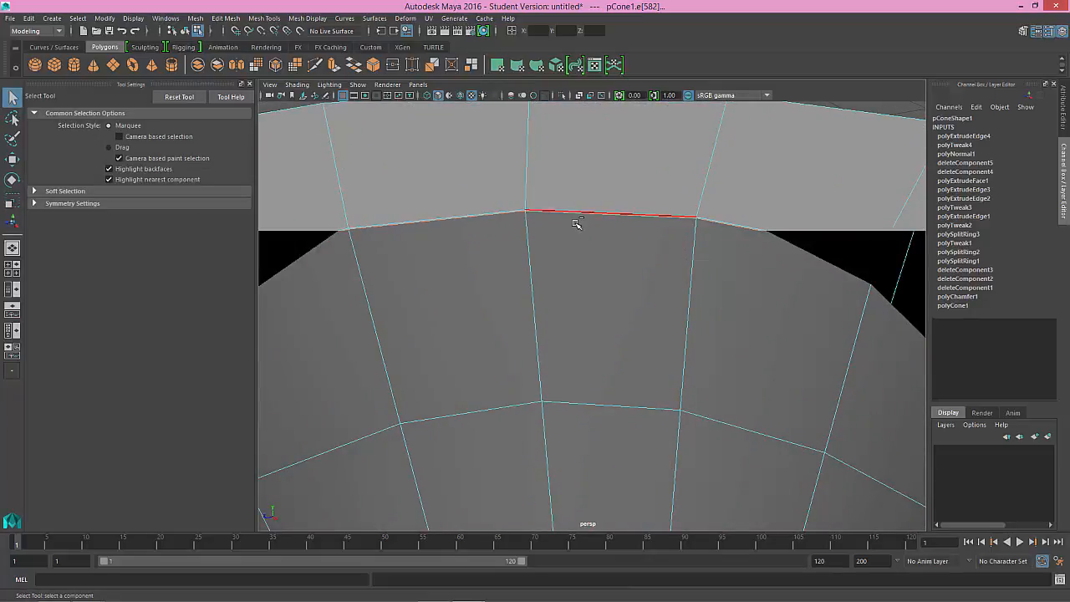
pyautogui.click(576, 223)
pyautogui.scroll(-10, 585, 266)
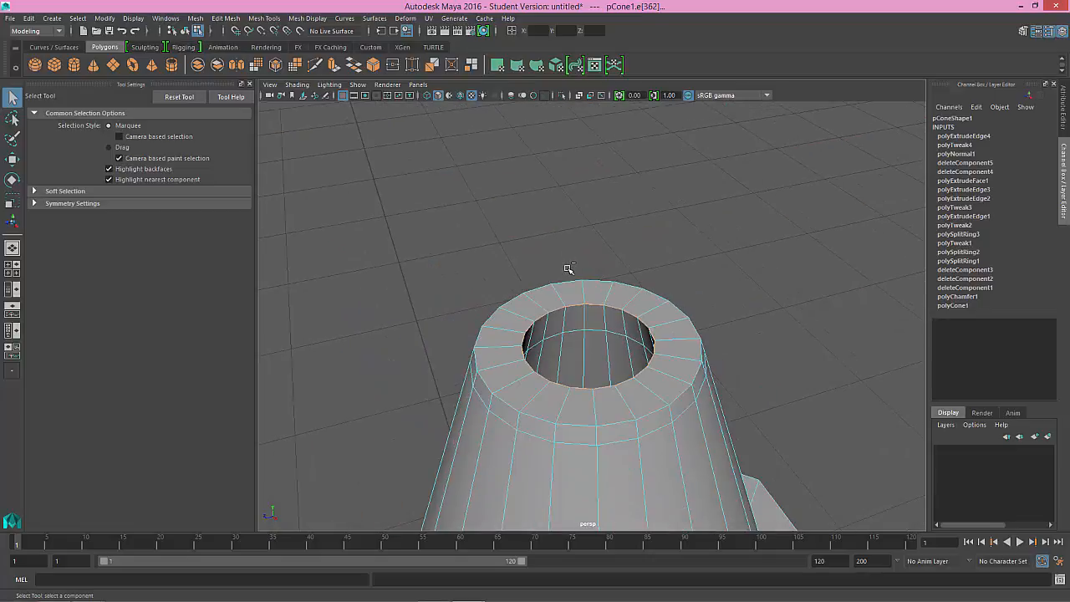
pyautogui.click(78, 18)
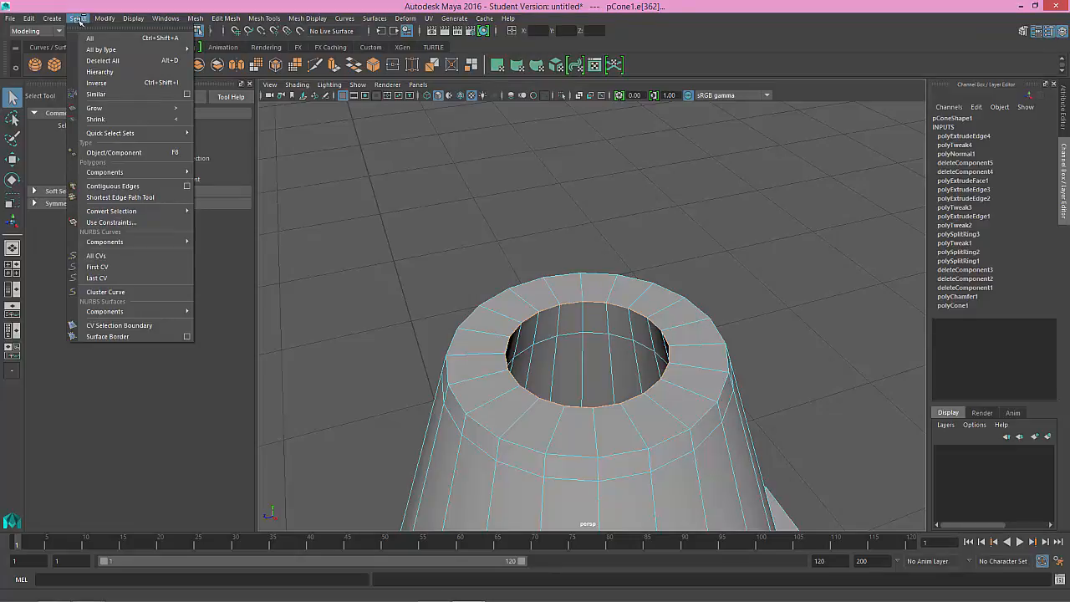
pyautogui.moveTo(61, 18)
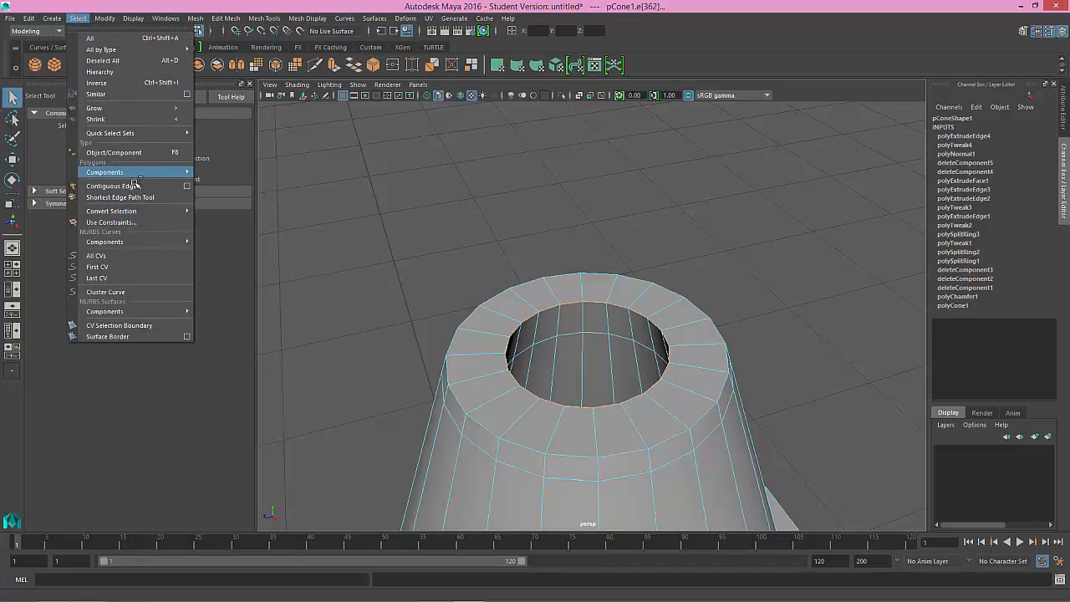
pyautogui.click(89, 20)
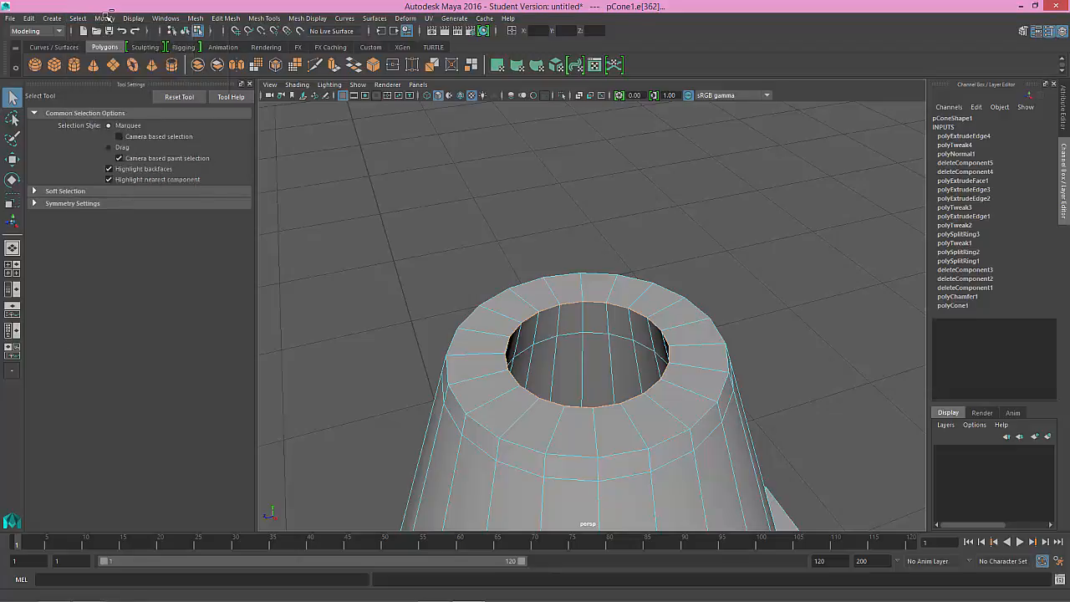
pyautogui.click(106, 19)
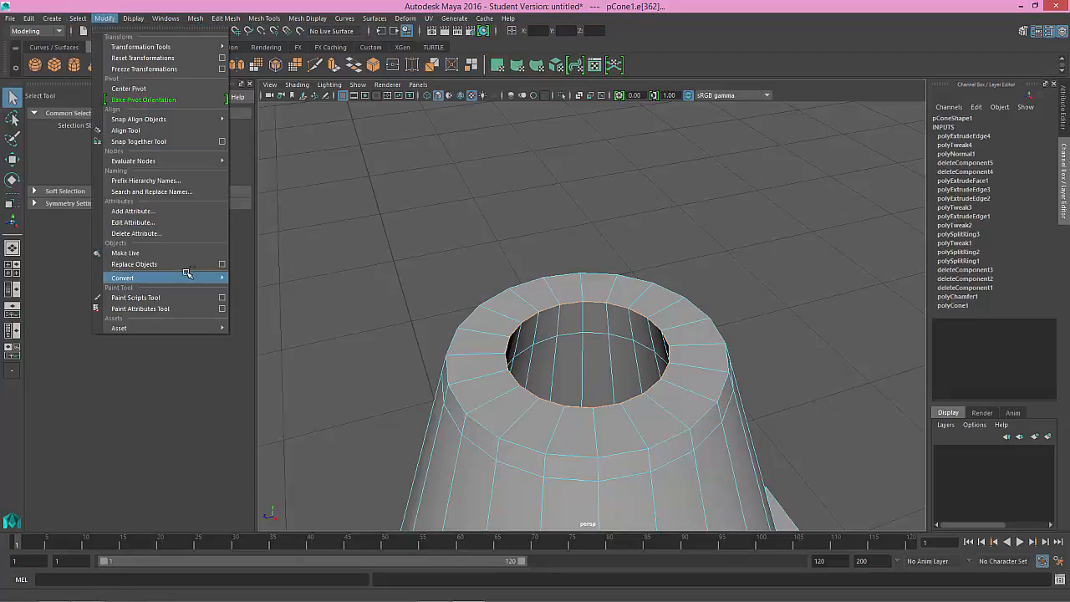
pyautogui.moveTo(189, 275)
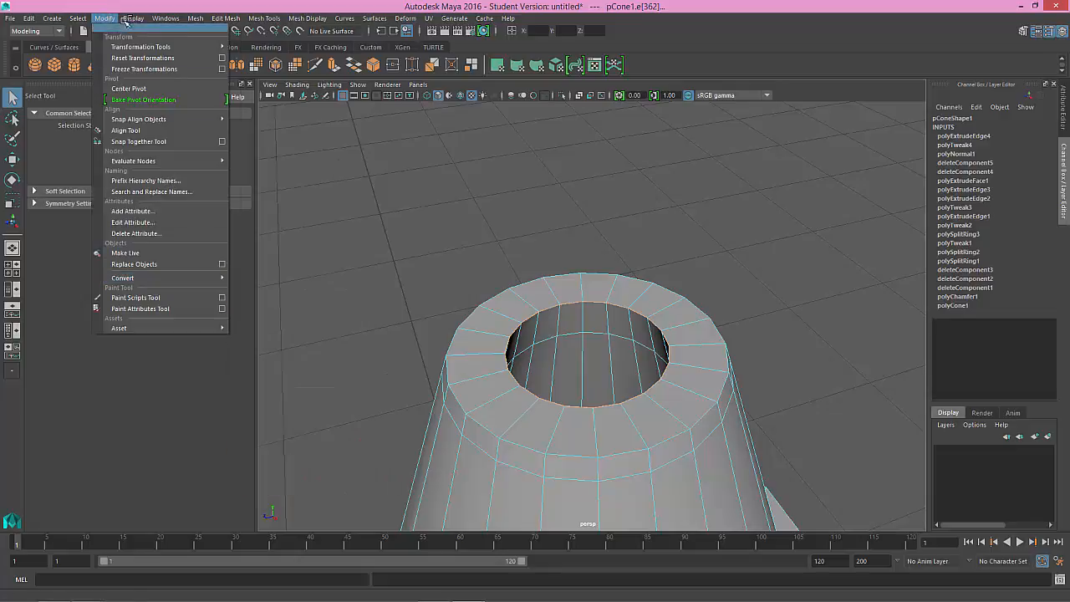
pyautogui.moveTo(63, 20)
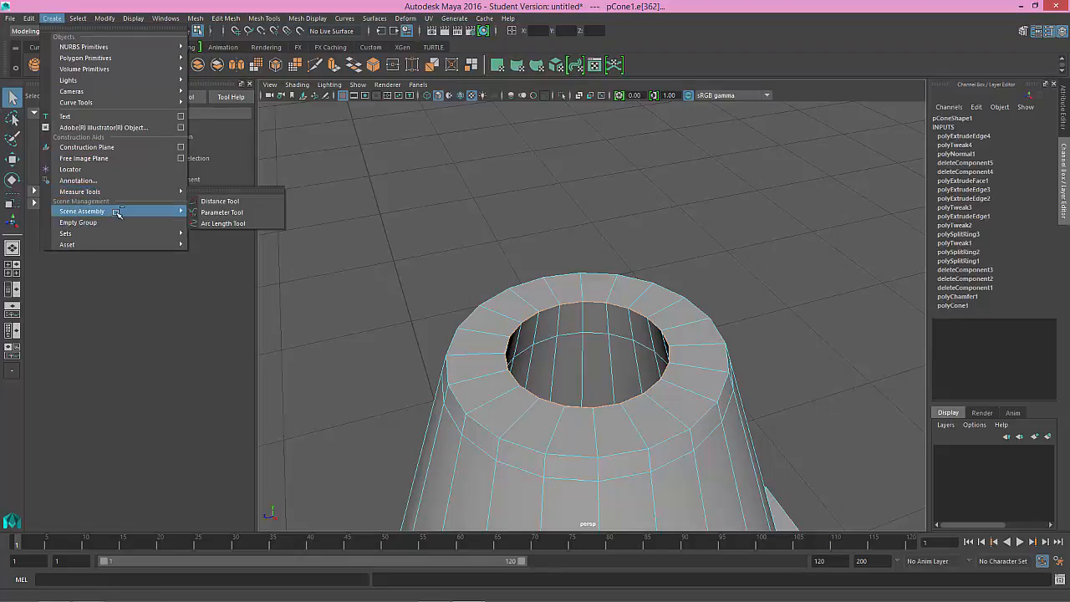
pyautogui.moveTo(117, 213)
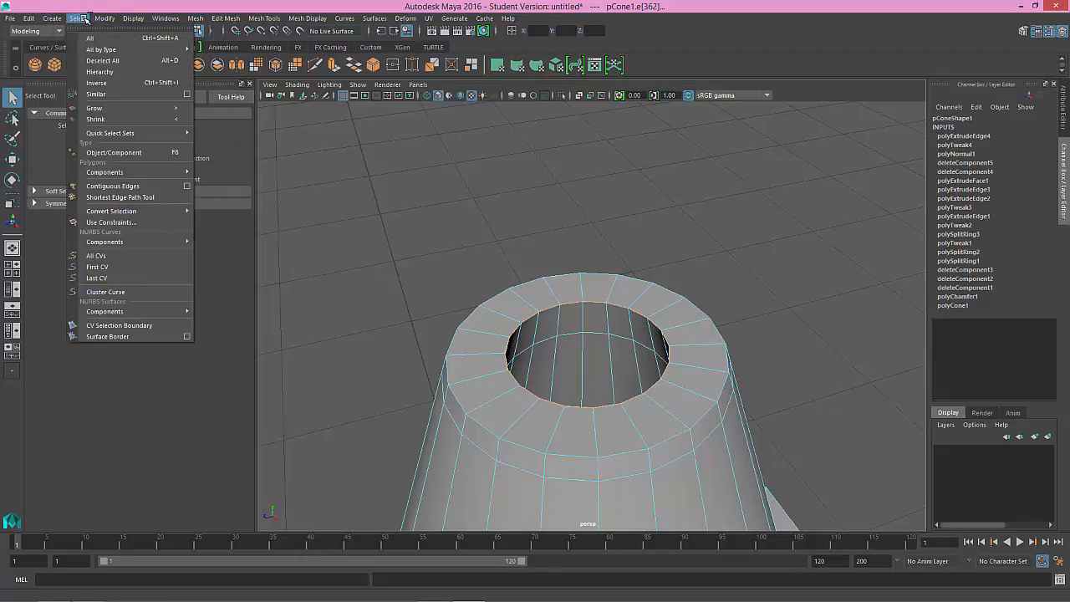
pyautogui.click(536, 224)
pyautogui.hotkey('ctrl', 'z')
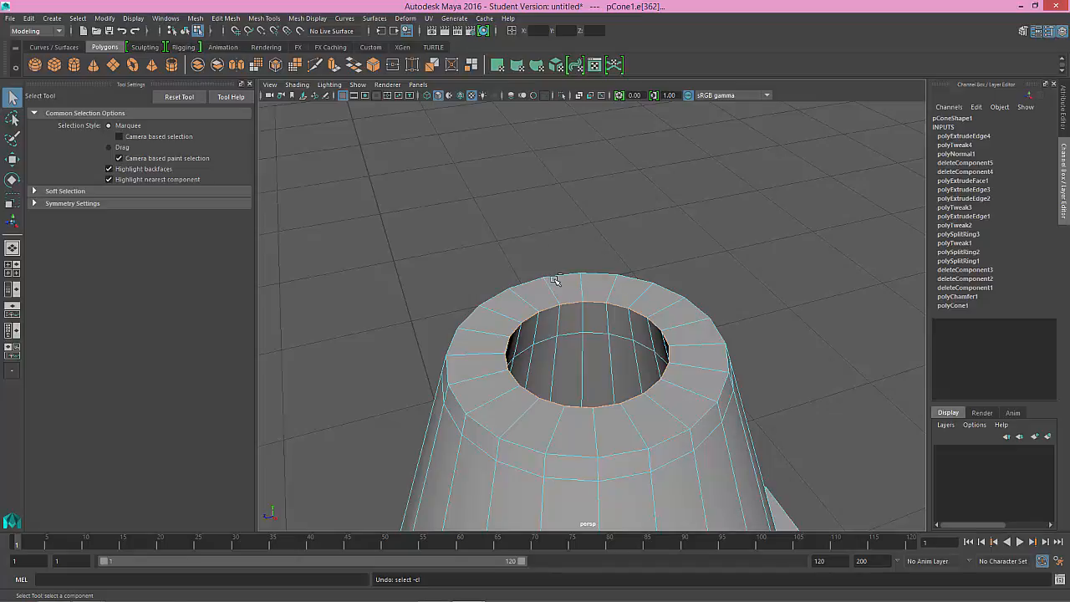
# Step: Convert the selected edges around the rim opening to a vertex selection
pyautogui.keyDown('alt'); pyautogui.moveTo(559, 279); pyautogui.dragTo(546, 275, button='middle'); pyautogui.keyUp('alt')
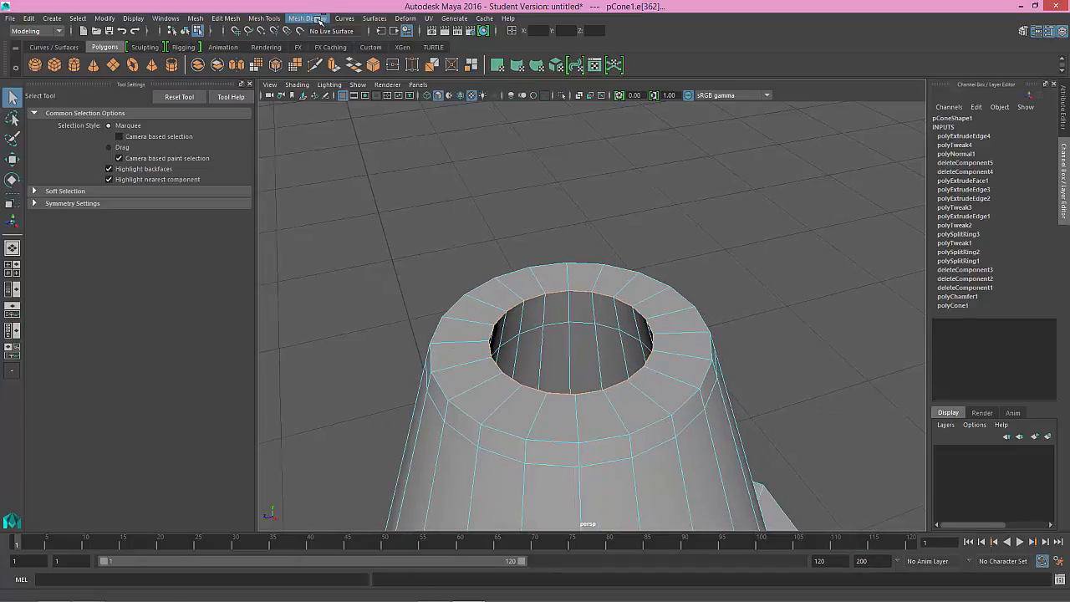
pyautogui.click(307, 19)
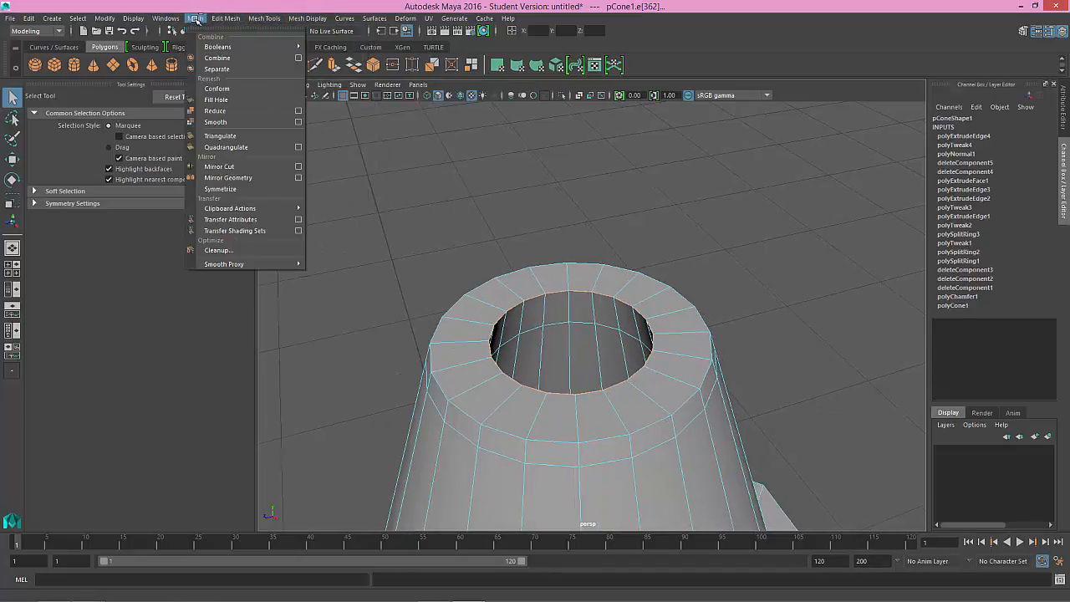
pyautogui.moveTo(168, 21)
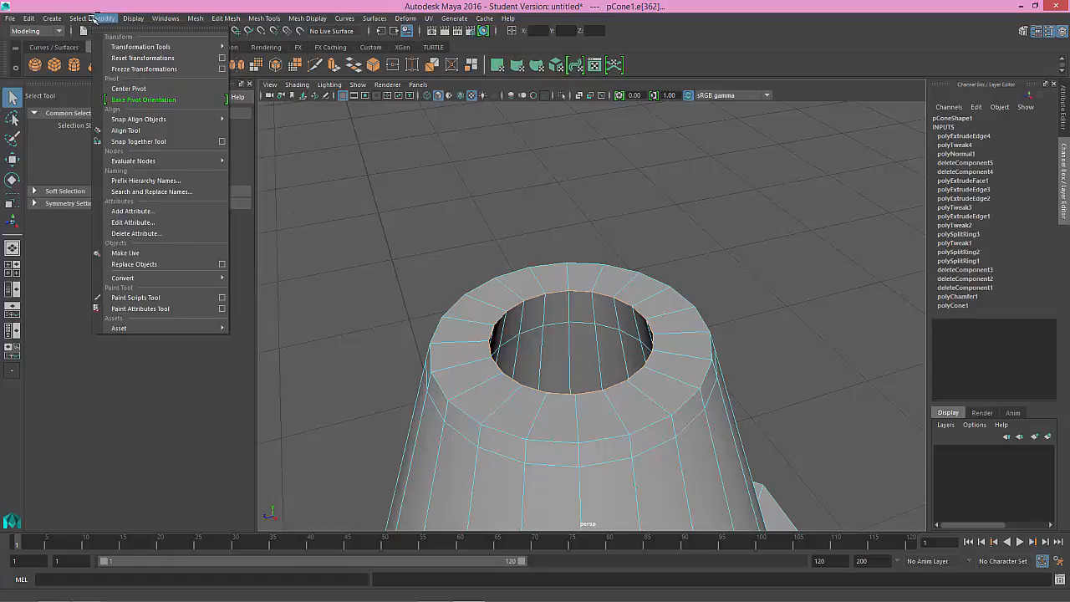
pyautogui.moveTo(84, 19)
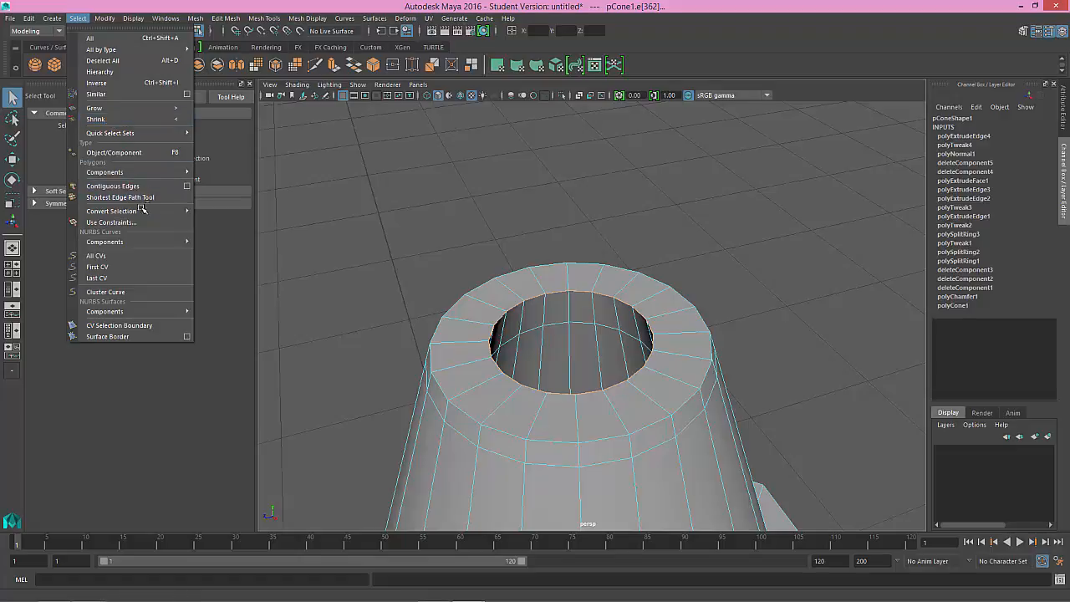
pyautogui.moveTo(142, 211)
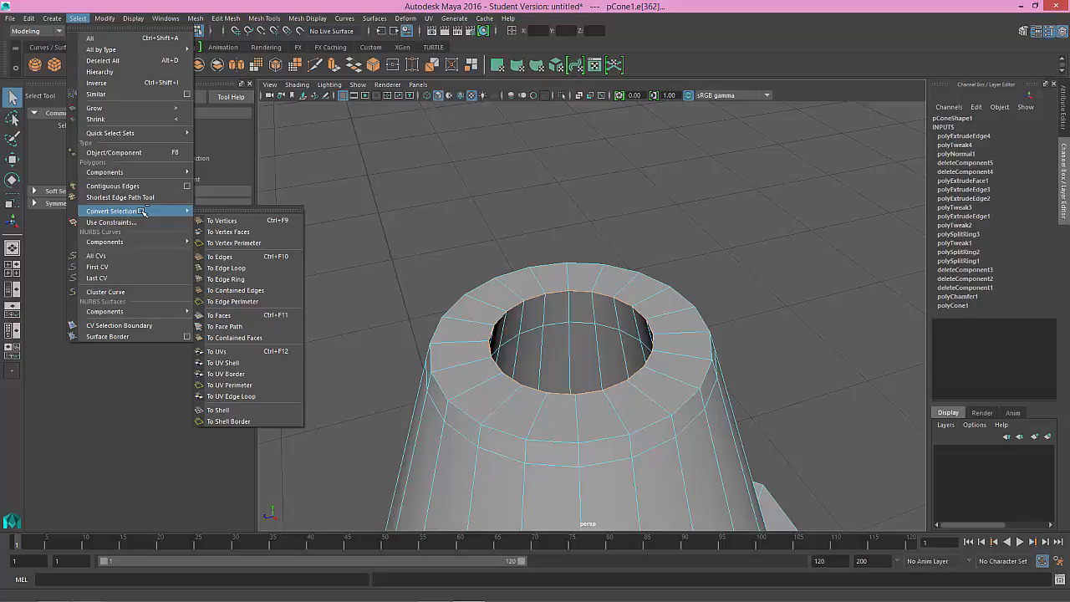
pyautogui.click(221, 220)
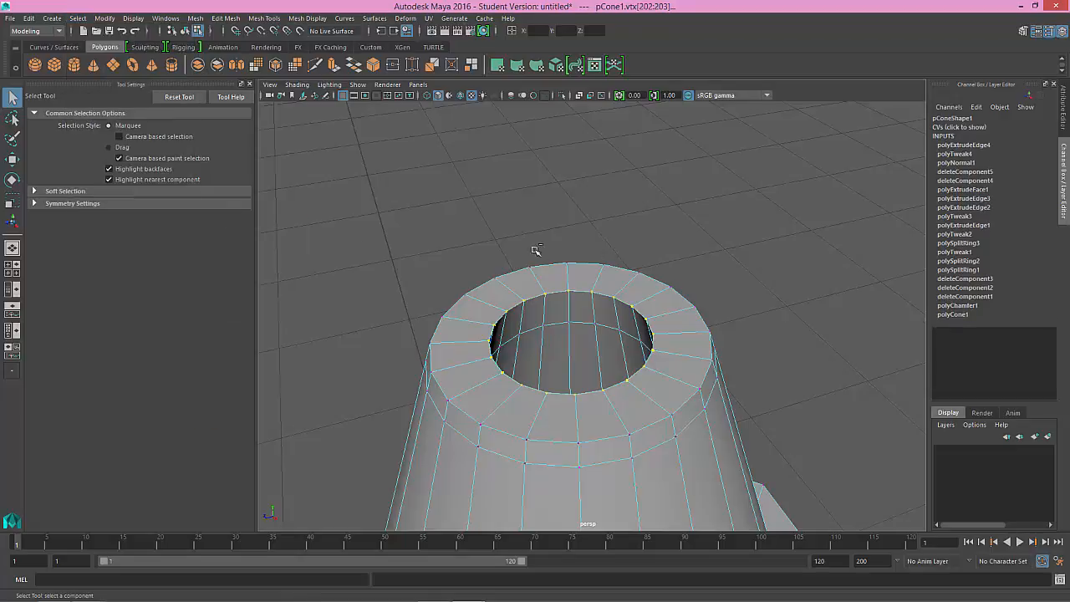
# Step: Merge the selected vertices around the rim opening
pyautogui.keyDown('alt'); pyautogui.moveTo(630, 297); pyautogui.dragTo(606, 262); pyautogui.keyUp('alt')
pyautogui.scroll(6, 633, 296)
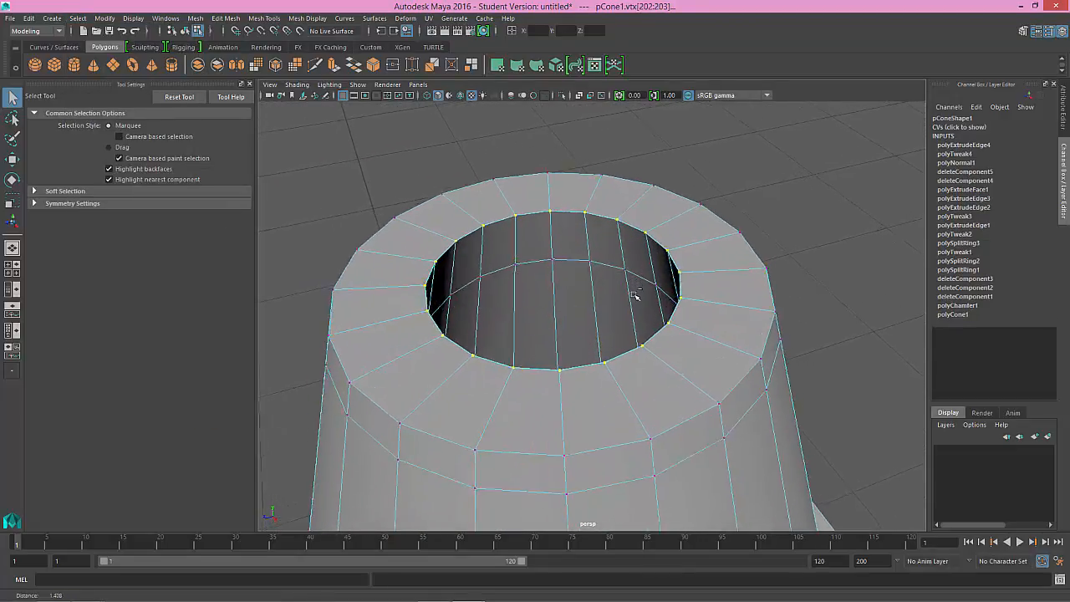
pyautogui.click(272, 18)
pyautogui.click(228, 19)
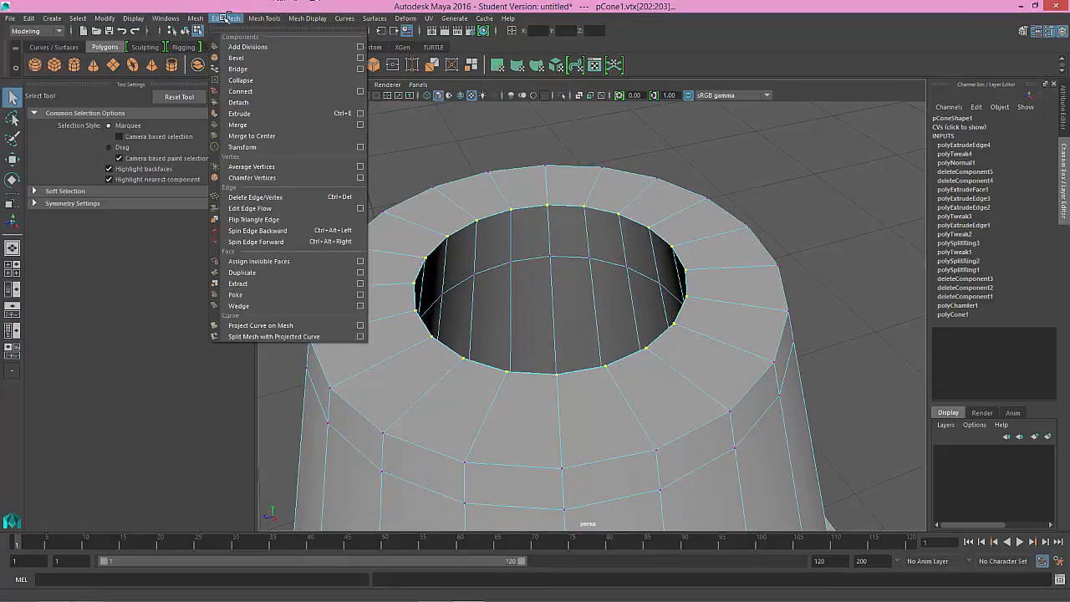
pyautogui.click(256, 124)
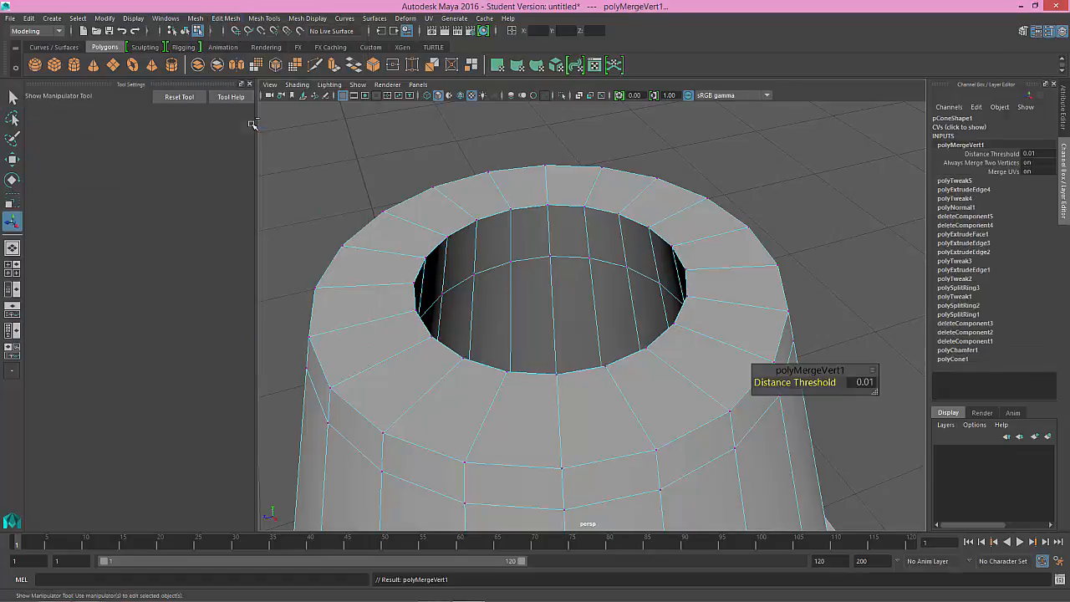
# Step: Try lowering the vertex merge's distance threshold to 0 and raising it to 0.1
pyautogui.click(989, 156)
pyautogui.moveTo(788, 253)
pyautogui.mouseDown(button='middle')
pyautogui.moveTo(827, 253)
pyautogui.moveTo(791, 255)
pyautogui.mouseUp(button='middle')
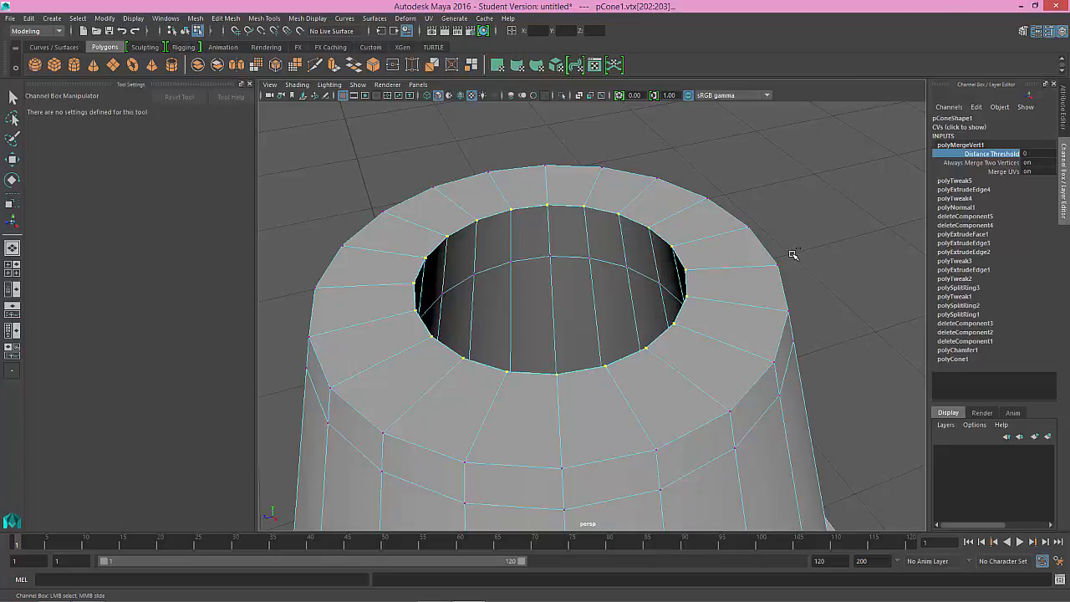
pyautogui.doubleClick(1028, 153)
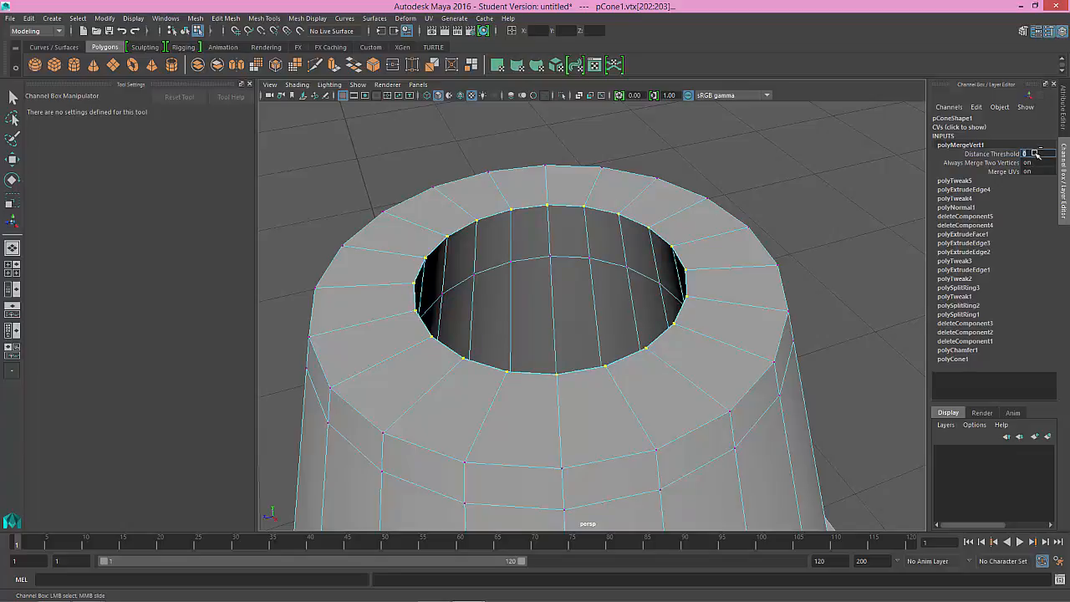
pyautogui.write('0.1')
pyautogui.press('Return')
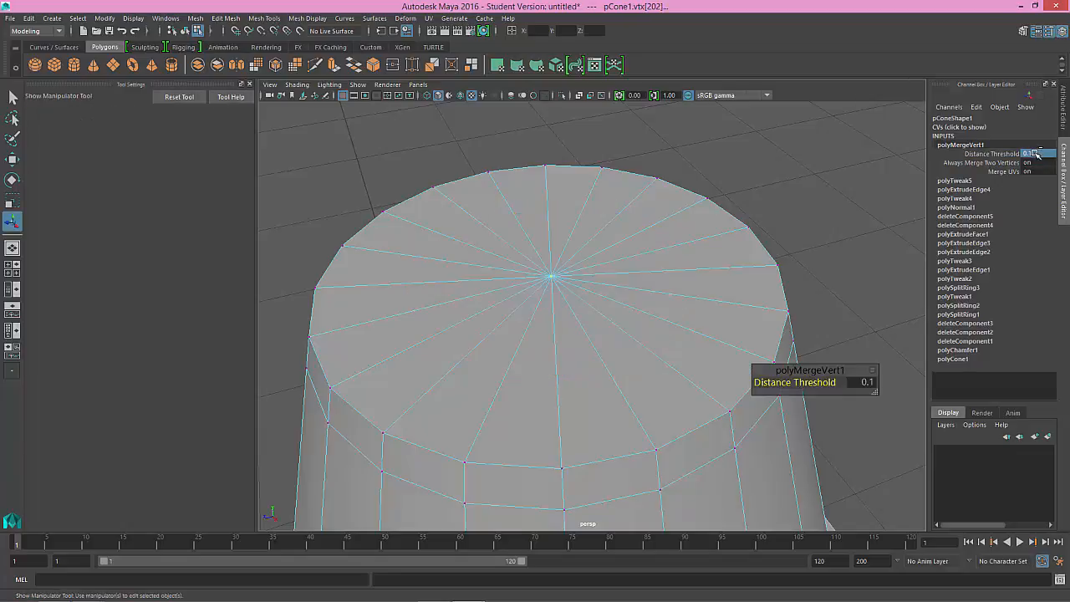
# Step: Set the vertex merge's distance threshold to 0.01
pyautogui.doubleClick(1035, 154)
pyautogui.write('0.01')
pyautogui.press('Return')
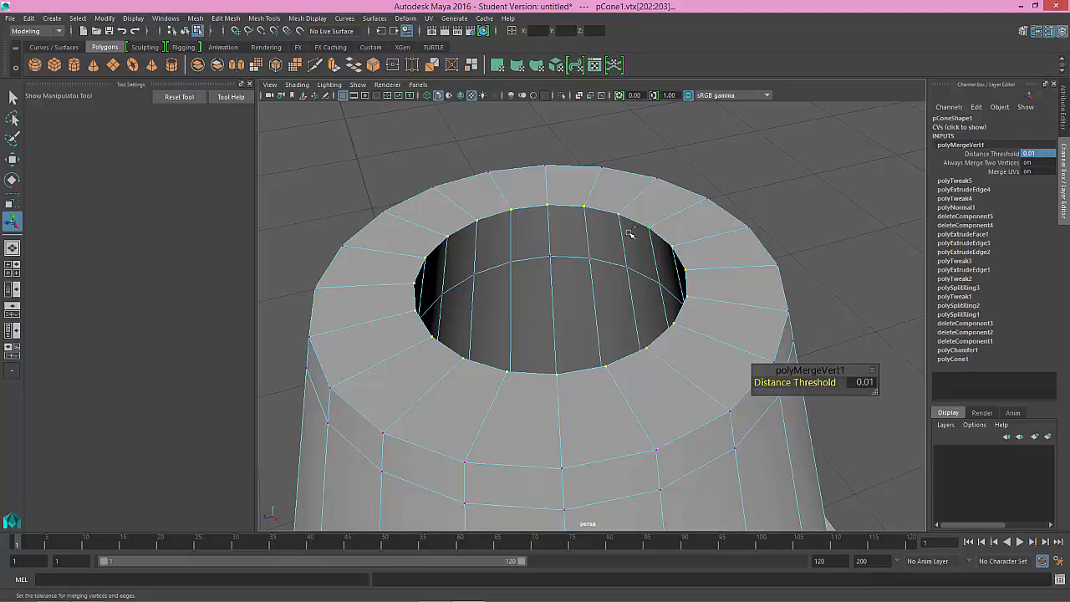
# Step: Test the merge by moving one vertex on the rim opening with the Move tool, and undo the move
pyautogui.press('w')
pyautogui.keyDown('alt'); pyautogui.moveTo(626, 242); pyautogui.dragTo(590, 266); pyautogui.keyUp('alt')
pyautogui.click(759, 202)
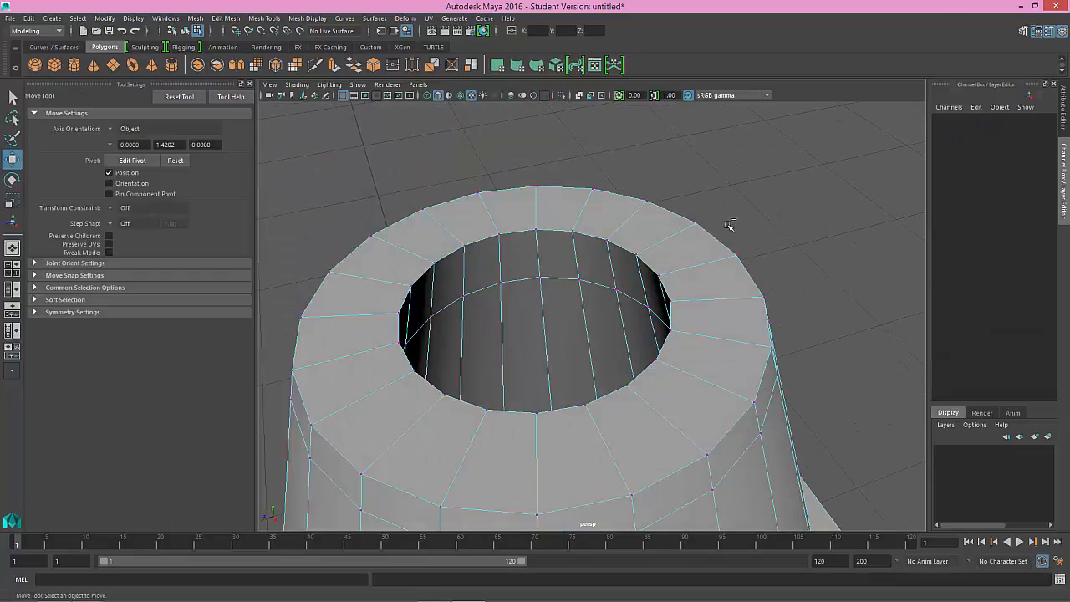
pyautogui.click(575, 234)
pyautogui.moveTo(572, 232); pyautogui.dragTo(614, 256)
pyautogui.hotkey('ctrl', 'z')
# Step: Examine the underside of the cone's base flange in wireframe and return to shaded display
pyautogui.scroll(-6, 618, 268)
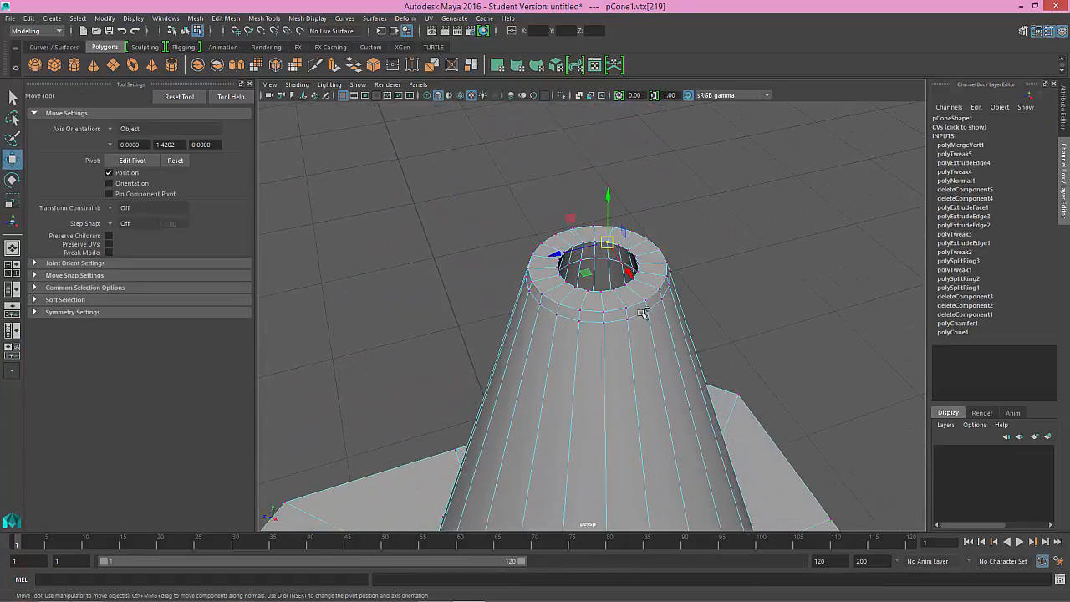
pyautogui.keyDown('alt'); pyautogui.moveTo(641, 313); pyautogui.dragTo(644, 277); pyautogui.keyUp('alt')
pyautogui.scroll(-4, 640, 366)
pyautogui.keyDown('alt'); pyautogui.moveTo(641, 365); pyautogui.dragTo(661, 344); pyautogui.keyUp('alt')
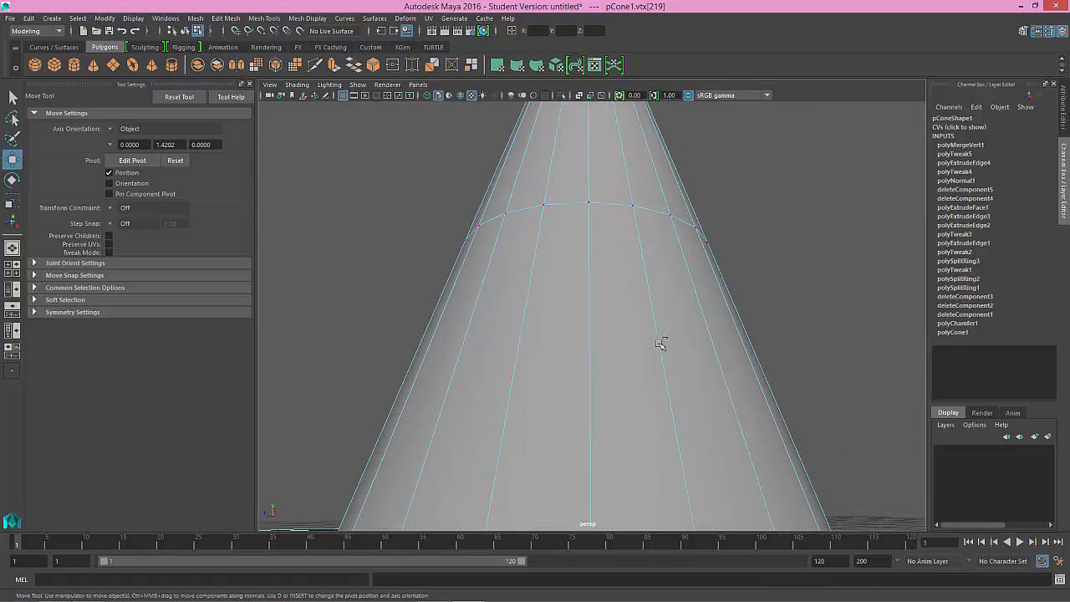
pyautogui.scroll(-4, 633, 380)
pyautogui.keyDown('alt'); pyautogui.moveTo(633, 381); pyautogui.dragTo(637, 280); pyautogui.keyUp('alt')
pyautogui.scroll(2, 638, 334)
pyautogui.moveTo(642, 360)
pyautogui.keyDown('alt'); pyautogui.mouseDown()
pyautogui.moveTo(654, 361)
pyautogui.moveTo(633, 370)
pyautogui.mouseUp(); pyautogui.keyUp('alt')
pyautogui.press('4')
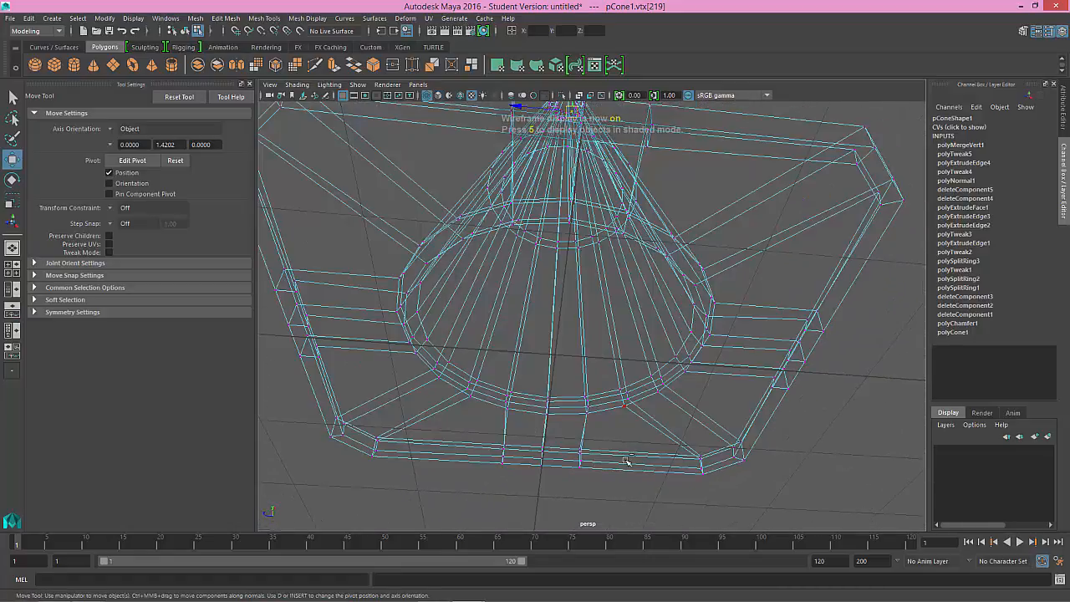
pyautogui.click(622, 460)
pyautogui.moveTo(622, 461); pyautogui.dragTo(609, 315, button='right')
pyautogui.press('5')
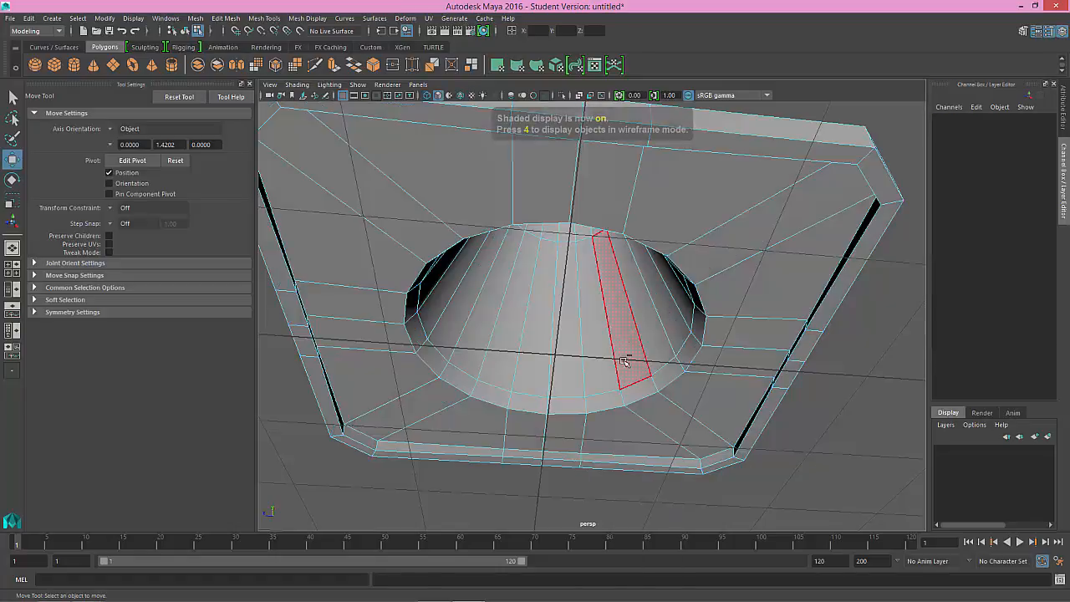
# Step: Delete the face loop lining the inside of the base flange's lip, and check the mesh in smooth preview
pyautogui.click(607, 460)
pyautogui.keyDown('shift'); pyautogui.doubleClick(568, 456); pyautogui.keyUp('shift')
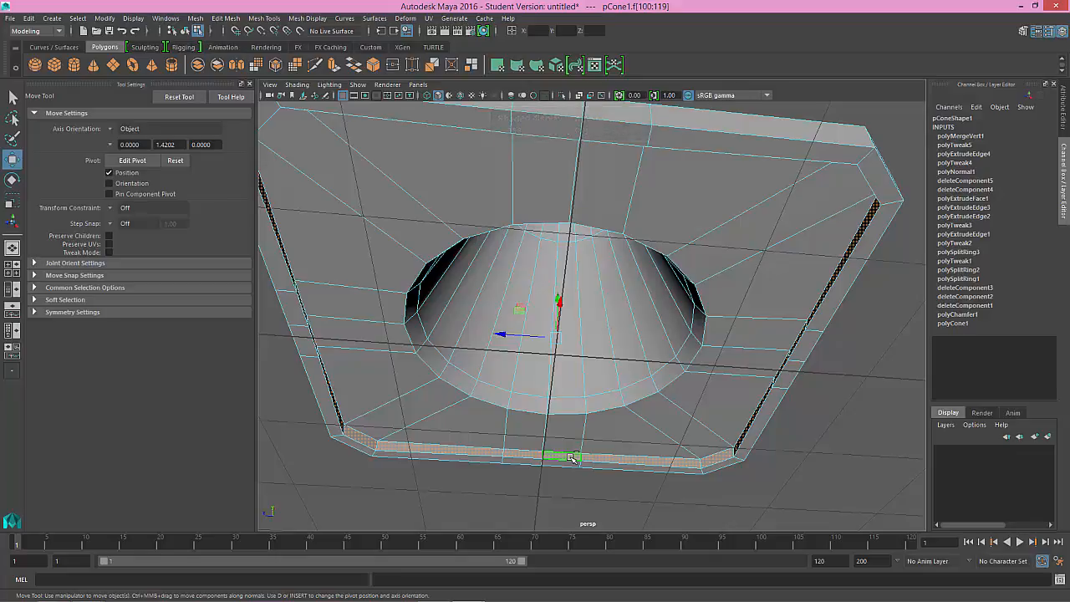
pyautogui.click(622, 460)
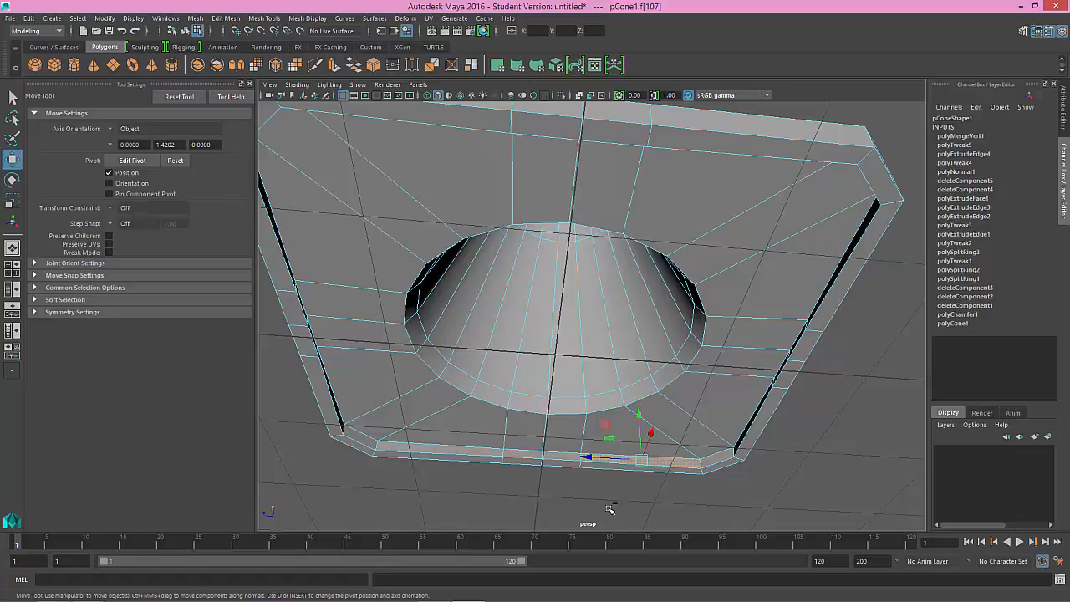
pyautogui.keyDown('shift'); pyautogui.doubleClick(572, 457); pyautogui.keyUp('shift')
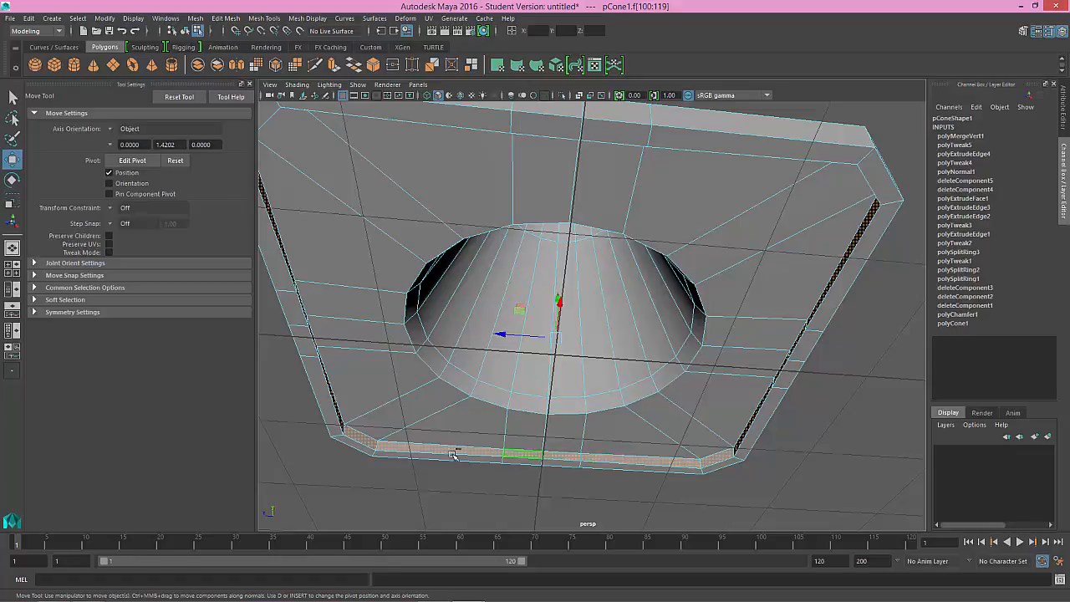
pyautogui.click(523, 470)
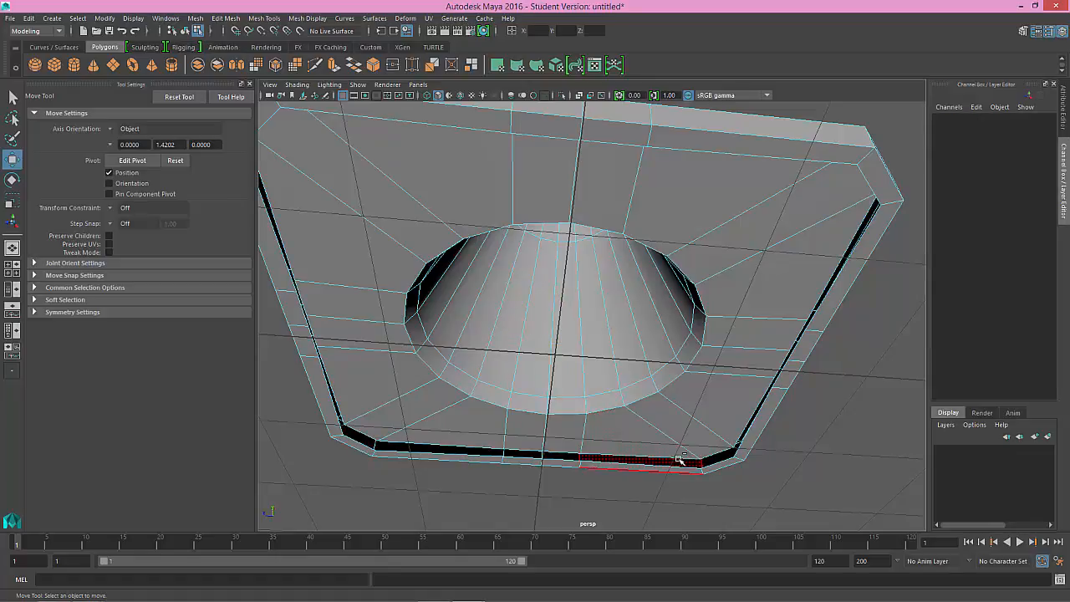
pyautogui.press('3')
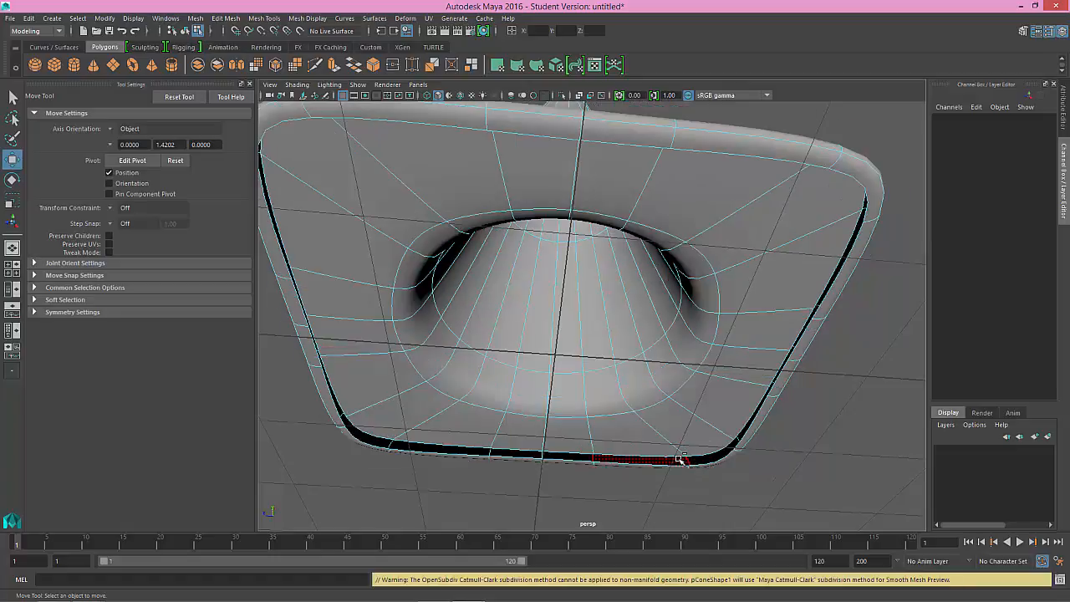
pyautogui.press('1')
# Step: Select the outer boundary edge loop of the flange's underside and snap it vertically to the level of the lip's vertices
pyautogui.moveTo(681, 459); pyautogui.dragTo(677, 264, button='right')
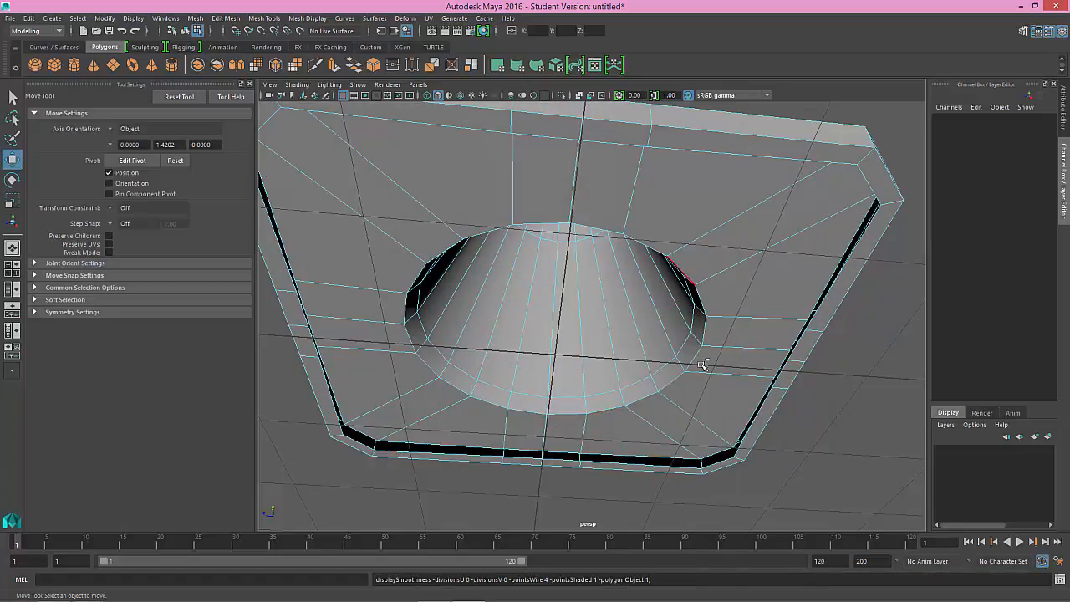
pyautogui.click(668, 458)
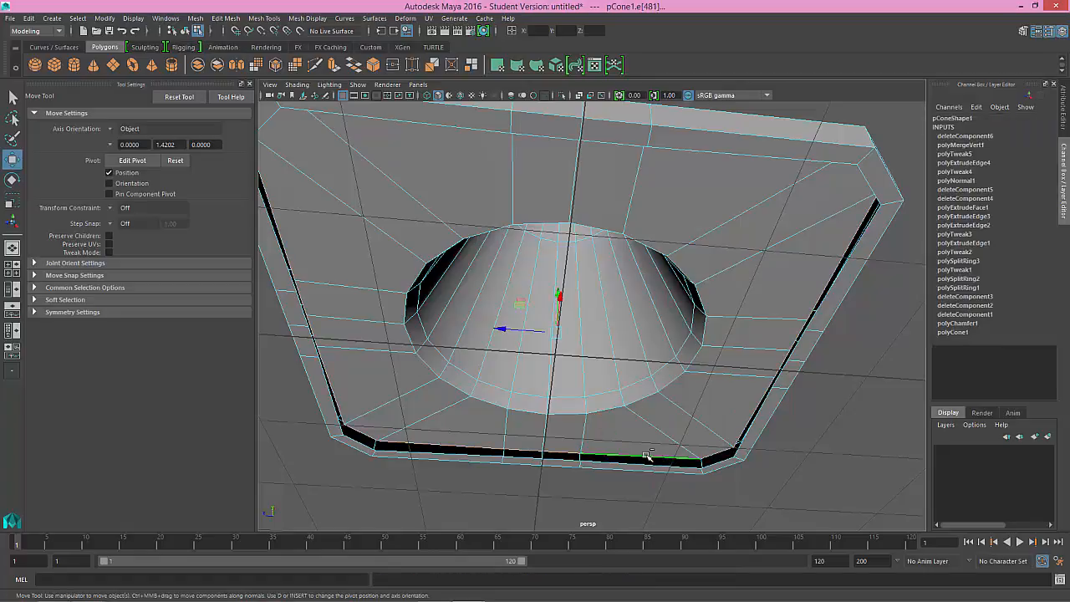
pyautogui.keyDown('alt'); pyautogui.moveTo(568, 363); pyautogui.dragTo(596, 373); pyautogui.keyUp('alt')
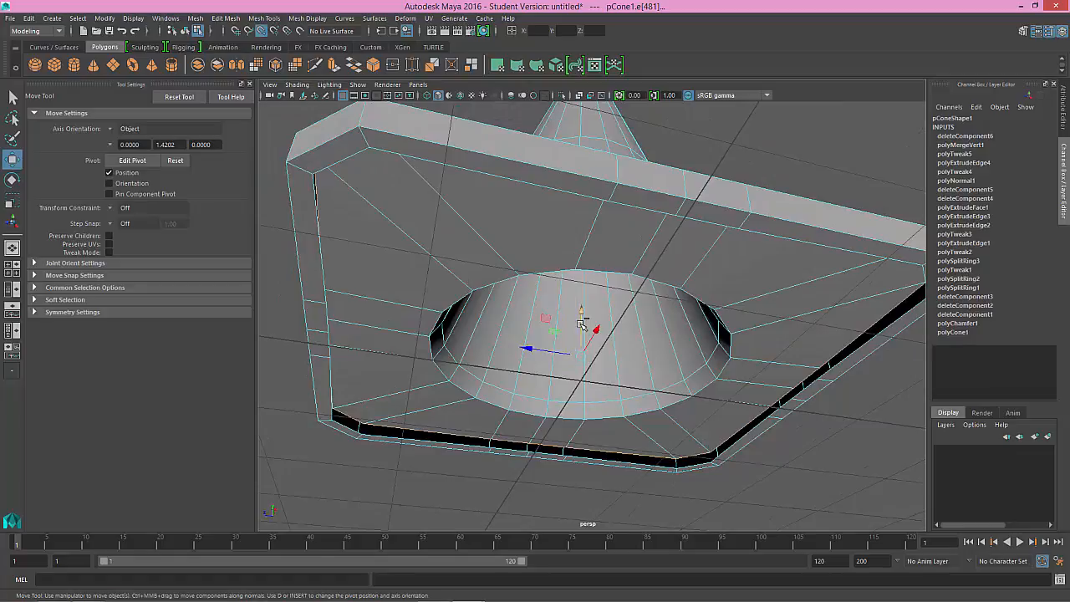
pyautogui.moveTo(583, 325); pyautogui.dragTo(427, 441)
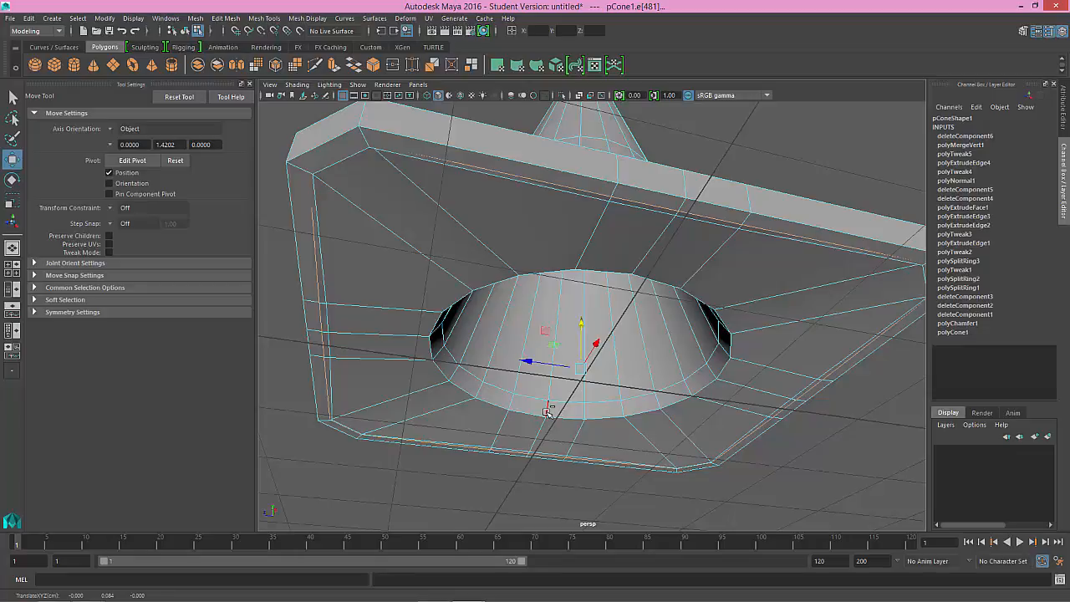
# Step: Examine the seam between the flange's underside and lip from below, switching to vertex display near the corner
pyautogui.press('space')
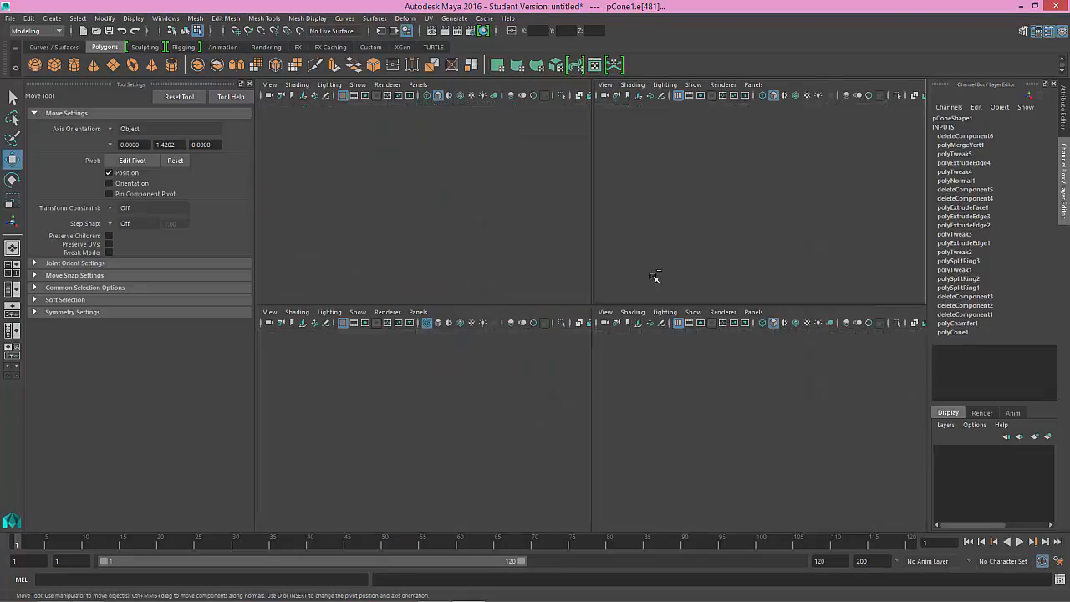
pyautogui.press('space')
pyautogui.keyDown('alt'); pyautogui.moveTo(648, 284); pyautogui.dragTo(612, 307); pyautogui.keyUp('alt')
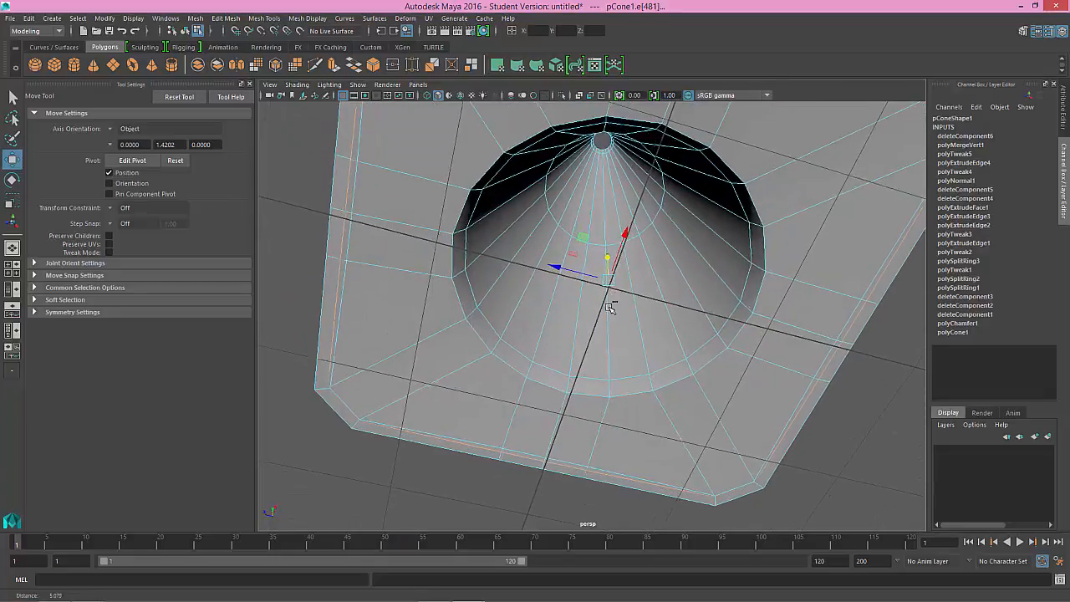
pyautogui.keyDown('alt'); pyautogui.moveTo(570, 284); pyautogui.dragTo(603, 381, button='middle'); pyautogui.keyUp('alt')
pyautogui.keyDown('alt'); pyautogui.moveTo(602, 380); pyautogui.dragTo(495, 232); pyautogui.keyUp('alt')
pyautogui.click(496, 232)
pyautogui.click(514, 236)
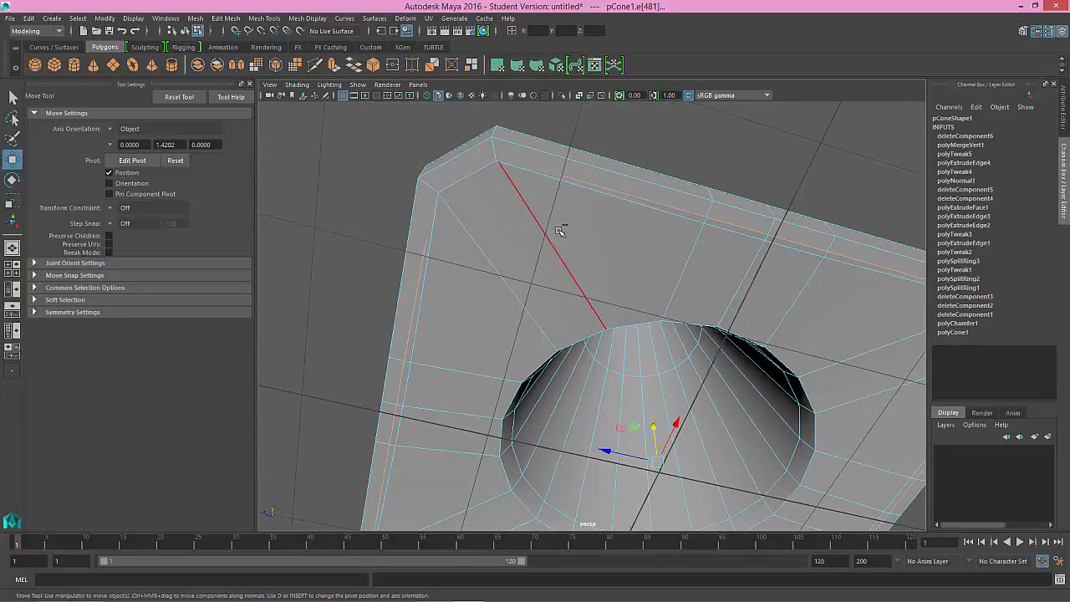
pyautogui.moveTo(560, 230); pyautogui.dragTo(506, 221, button='right')
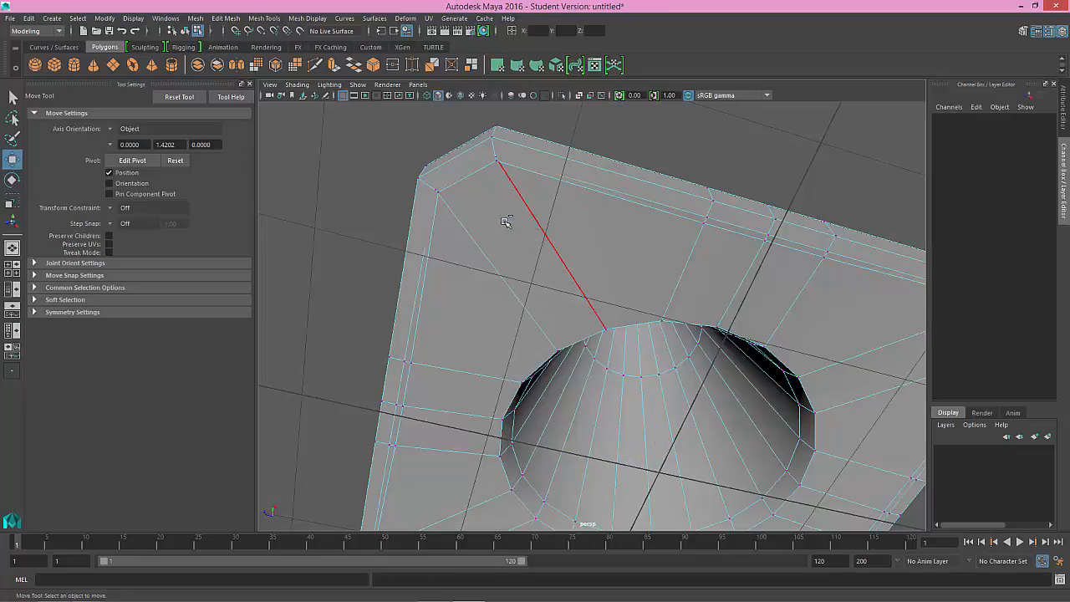
pyautogui.keyDown('alt'); pyautogui.moveTo(505, 222); pyautogui.dragTo(524, 254, button='middle'); pyautogui.keyUp('alt')
pyautogui.moveTo(523, 253)
pyautogui.keyDown('alt'); pyautogui.mouseDown(button='right')
pyautogui.moveTo(556, 287)
pyautogui.moveTo(523, 251)
pyautogui.mouseUp(button='right'); pyautogui.keyUp('alt')
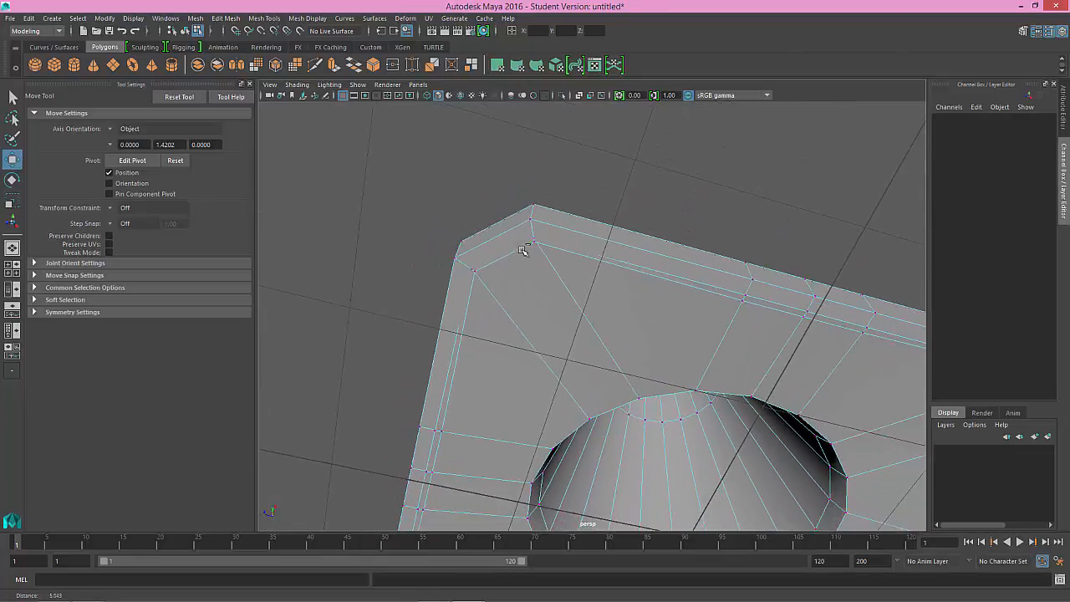
pyautogui.moveTo(523, 251)
pyautogui.keyDown('alt'); pyautogui.mouseDown()
pyautogui.moveTo(541, 267)
pyautogui.moveTo(508, 241)
pyautogui.mouseUp(); pyautogui.keyUp('alt')
pyautogui.keyDown('alt'); pyautogui.moveTo(548, 291); pyautogui.dragTo(480, 231, button='middle'); pyautogui.keyUp('alt')
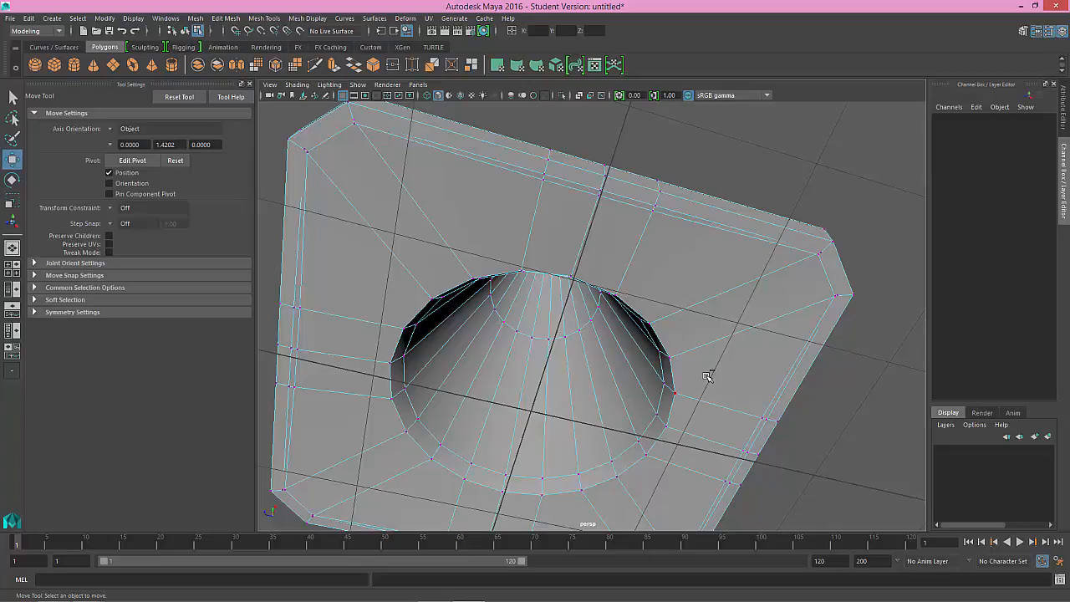
# Step: Select the ring of faces forming the flange's underside and flatten it vertically with the Scale tool in the front view
pyautogui.moveTo(705, 316); pyautogui.dragTo(710, 313, button='right')
pyautogui.click(713, 368)
pyautogui.click(713, 369)
pyautogui.keyDown('shift'); pyautogui.doubleClick(691, 334); pyautogui.keyUp('shift')
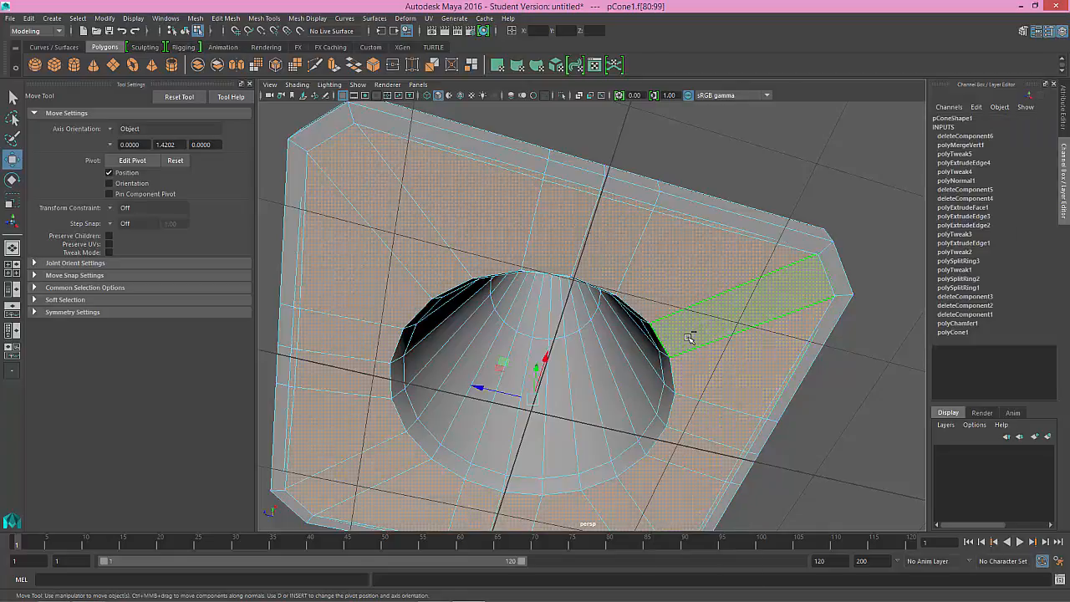
pyautogui.moveTo(652, 357)
pyautogui.keyDown('alt'); pyautogui.mouseDown()
pyautogui.moveTo(645, 369)
pyautogui.moveTo(657, 377)
pyautogui.mouseUp(); pyautogui.keyUp('alt')
pyautogui.press('space')
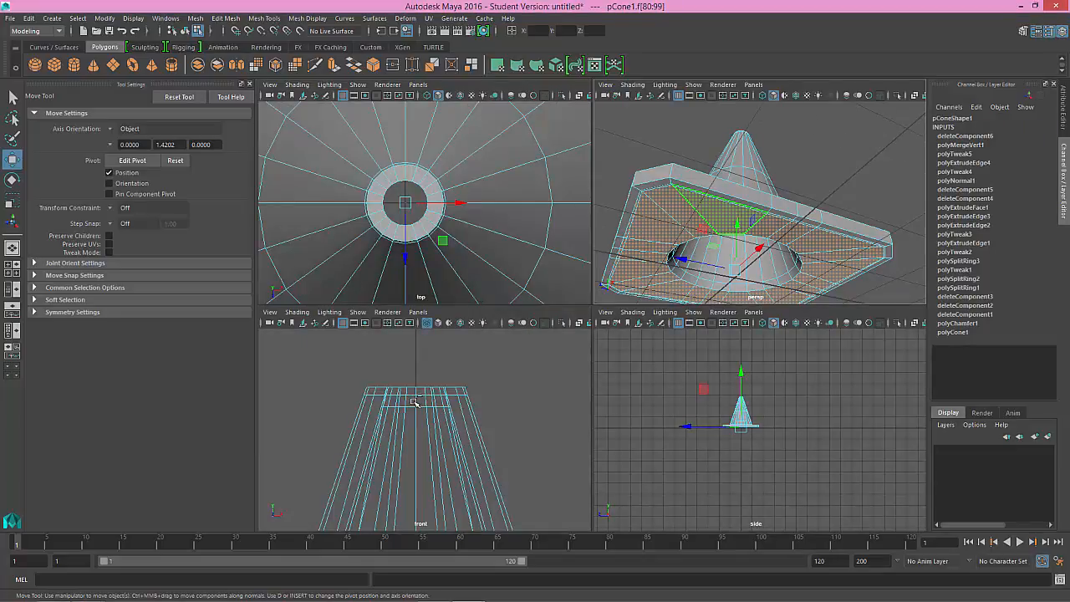
pyautogui.press('space')
pyautogui.keyDown('alt'); pyautogui.moveTo(478, 408); pyautogui.dragTo(525, 450, button='right'); pyautogui.keyUp('alt')
pyautogui.scroll(-10, 536, 443)
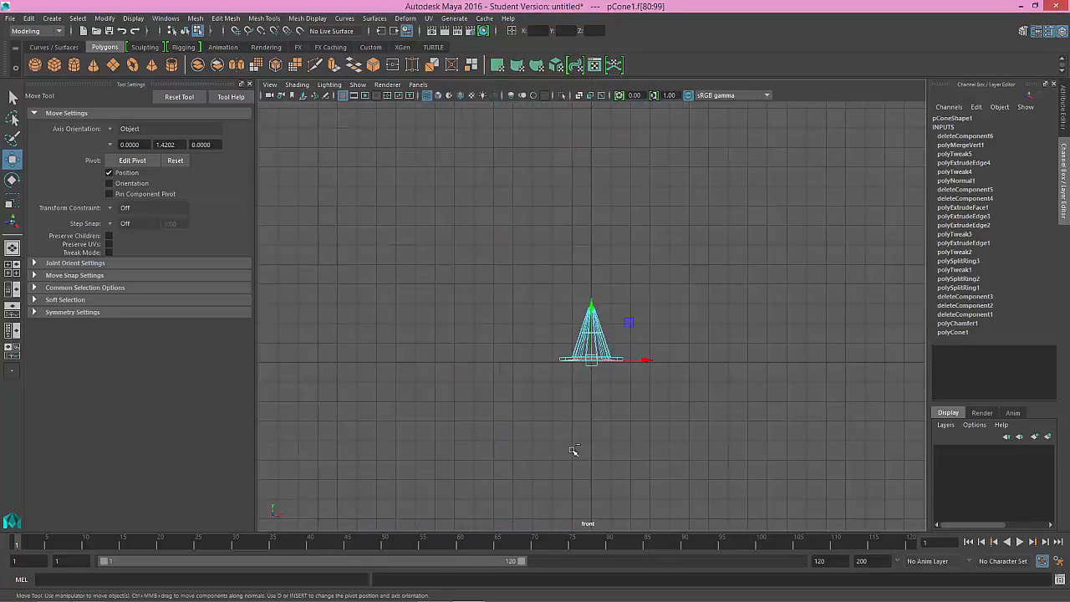
pyautogui.scroll(6, 574, 451)
pyautogui.keyDown('alt'); pyautogui.moveTo(592, 425); pyautogui.dragTo(595, 410, button='middle'); pyautogui.keyUp('alt')
pyautogui.scroll(5, 594, 422)
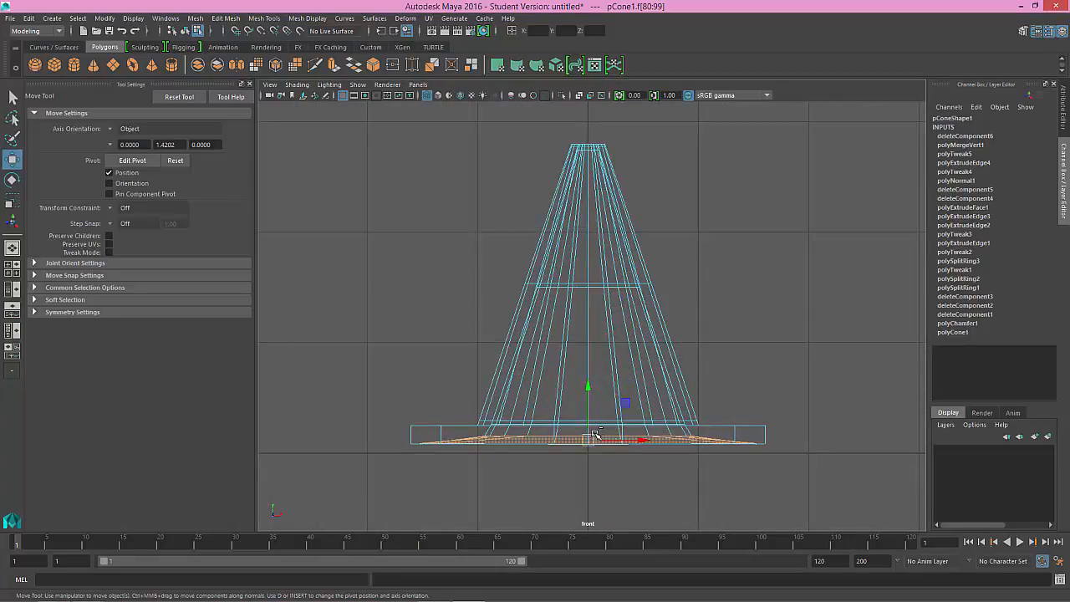
pyautogui.press('r')
pyautogui.moveTo(587, 387); pyautogui.dragTo(591, 565)
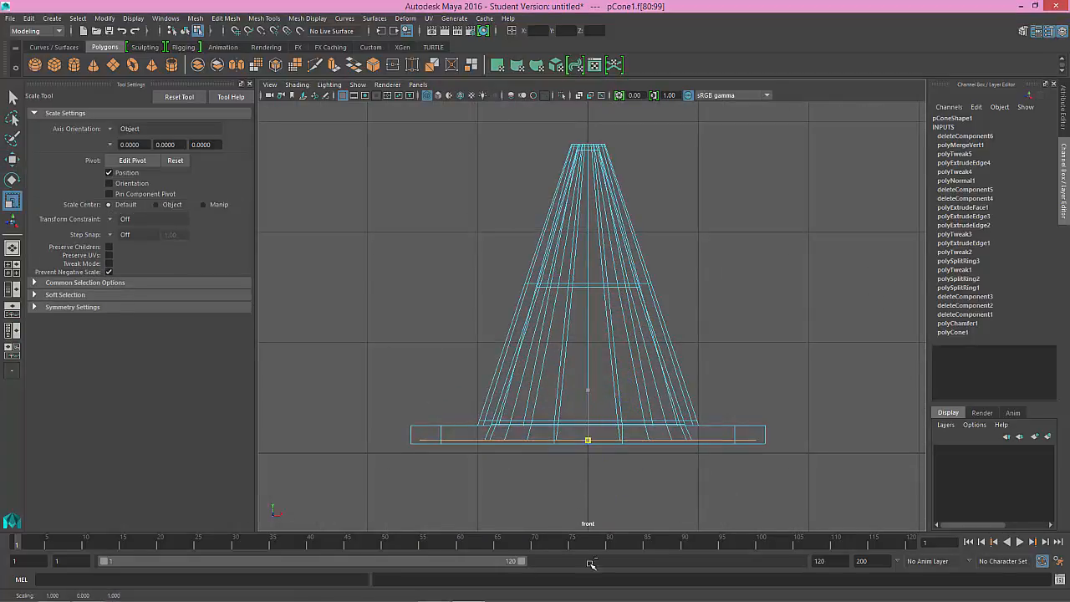
pyautogui.click(609, 411)
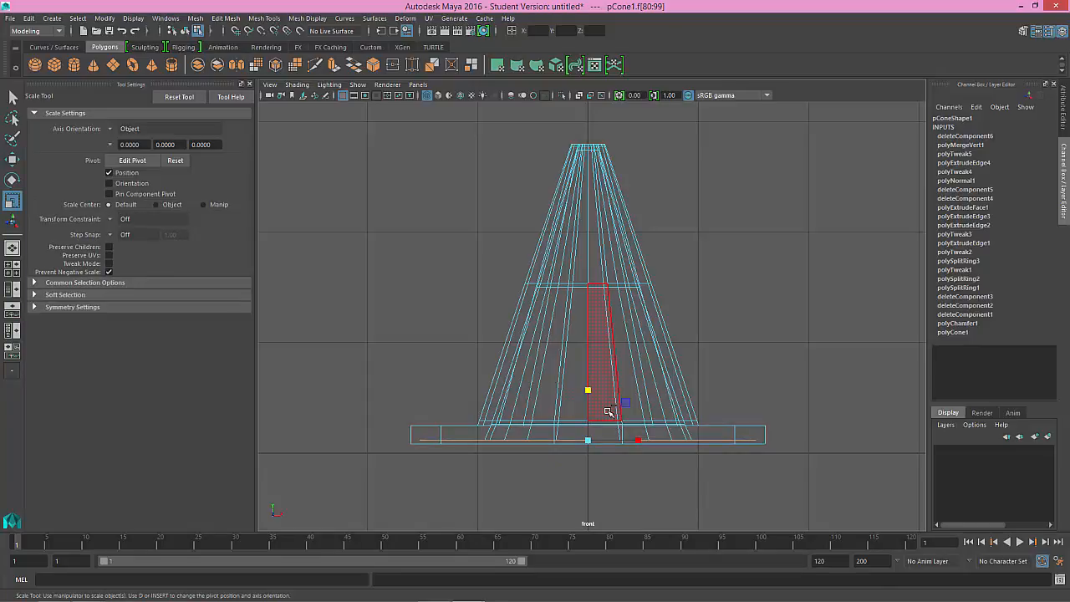
# Step: Move the flattened underside faces vertically in the perspective view, snapping them to the level of the lip's vertices
pyautogui.press('space')
pyautogui.press('space')
pyautogui.scroll(-2, 616, 279)
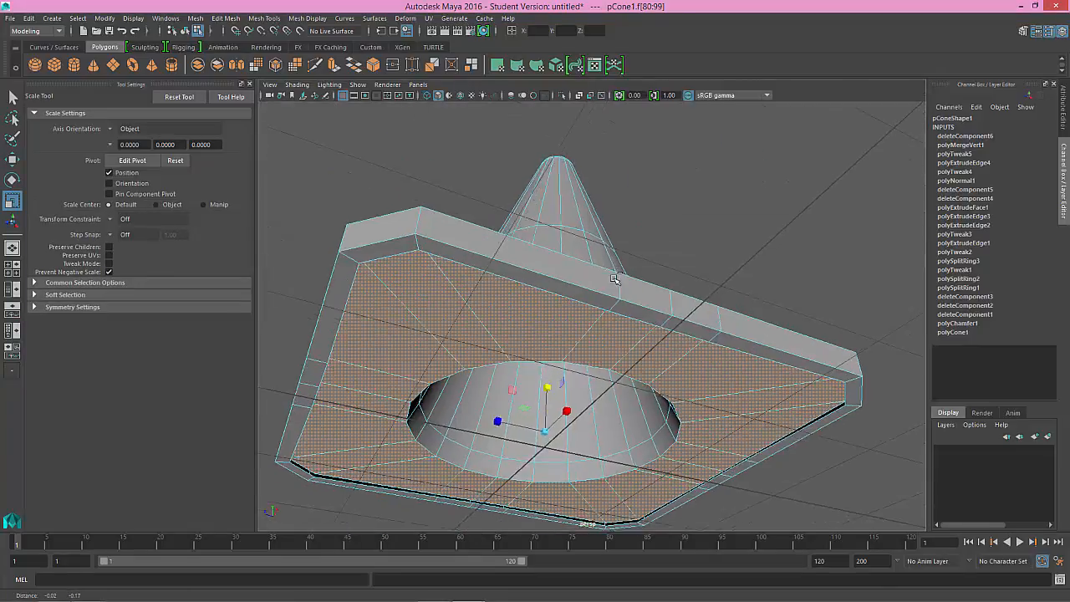
pyautogui.keyDown('alt'); pyautogui.moveTo(615, 279); pyautogui.dragTo(616, 270); pyautogui.keyUp('alt')
pyautogui.press('w')
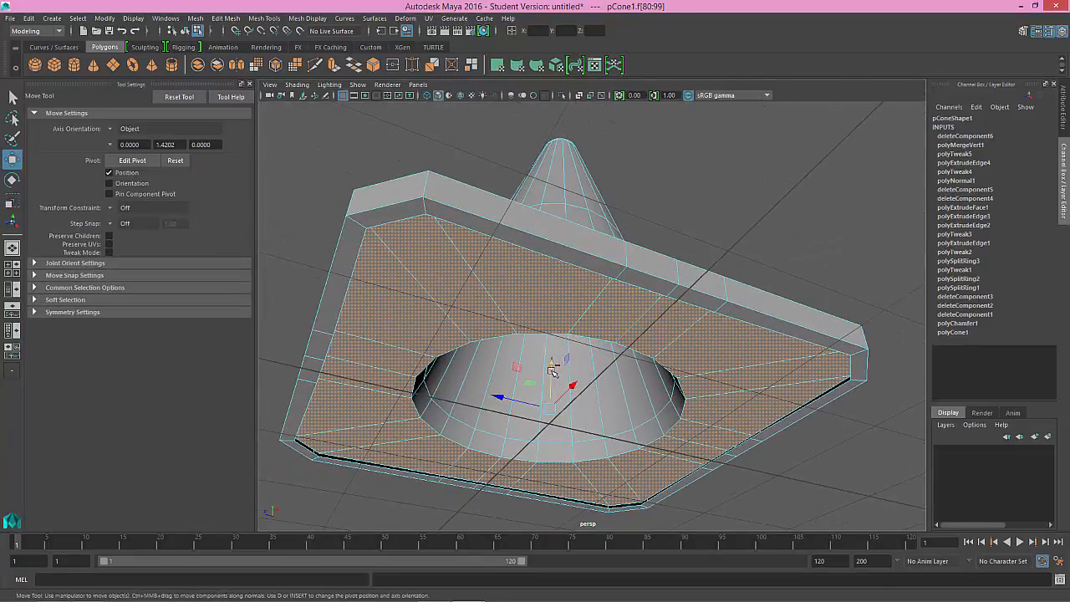
pyautogui.press('v')
pyautogui.moveTo(552, 365); pyautogui.dragTo(615, 278)
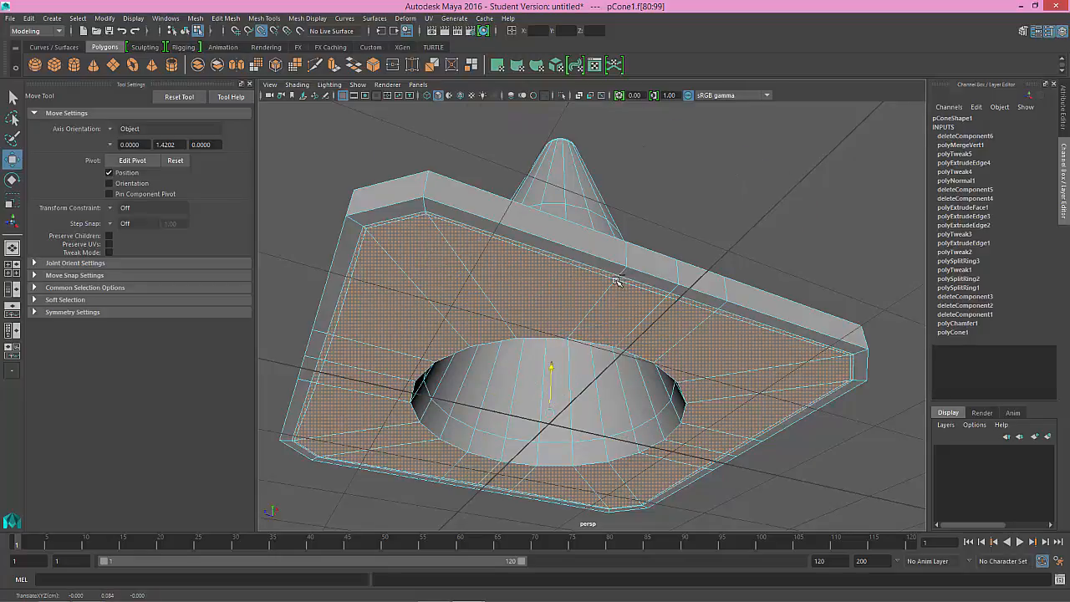
# Step: Weld the corner vertices of the flange's underside and lip together with the Target Weld Tool, merging to the target
pyautogui.moveTo(616, 279); pyautogui.dragTo(569, 281, button='right')
pyautogui.keyDown('alt'); pyautogui.moveTo(498, 280); pyautogui.dragTo(551, 298, button='middle'); pyautogui.keyUp('alt')
pyautogui.keyDown('alt'); pyautogui.moveTo(552, 298); pyautogui.dragTo(552, 284); pyautogui.keyUp('alt')
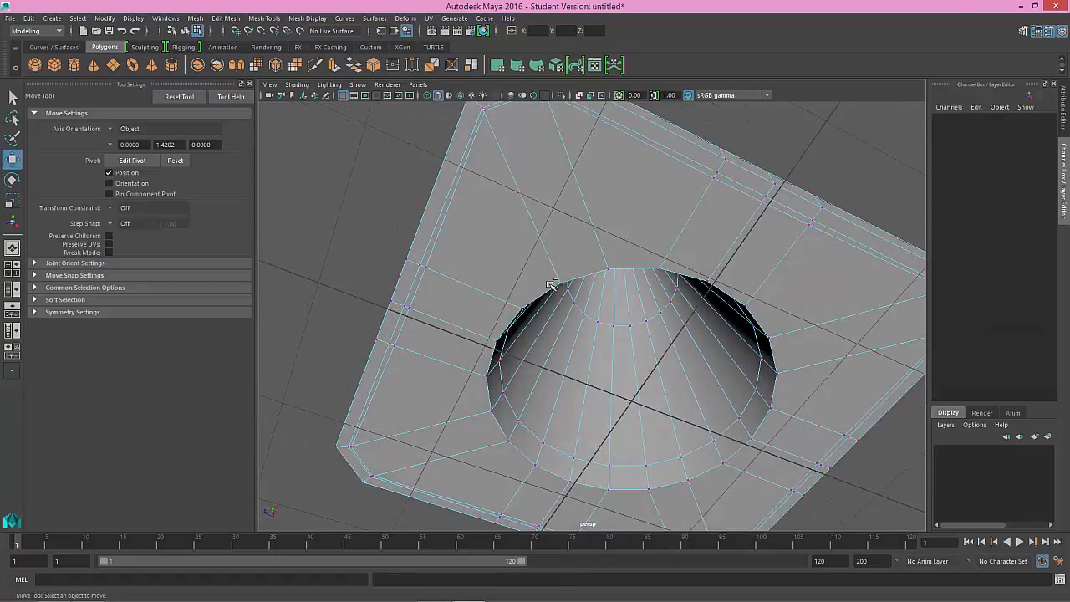
pyautogui.keyDown('alt'); pyautogui.moveTo(552, 284); pyautogui.dragTo(550, 379, button='middle'); pyautogui.keyUp('alt')
pyautogui.keyDown('alt'); pyautogui.moveTo(550, 379); pyautogui.dragTo(597, 414); pyautogui.keyUp('alt')
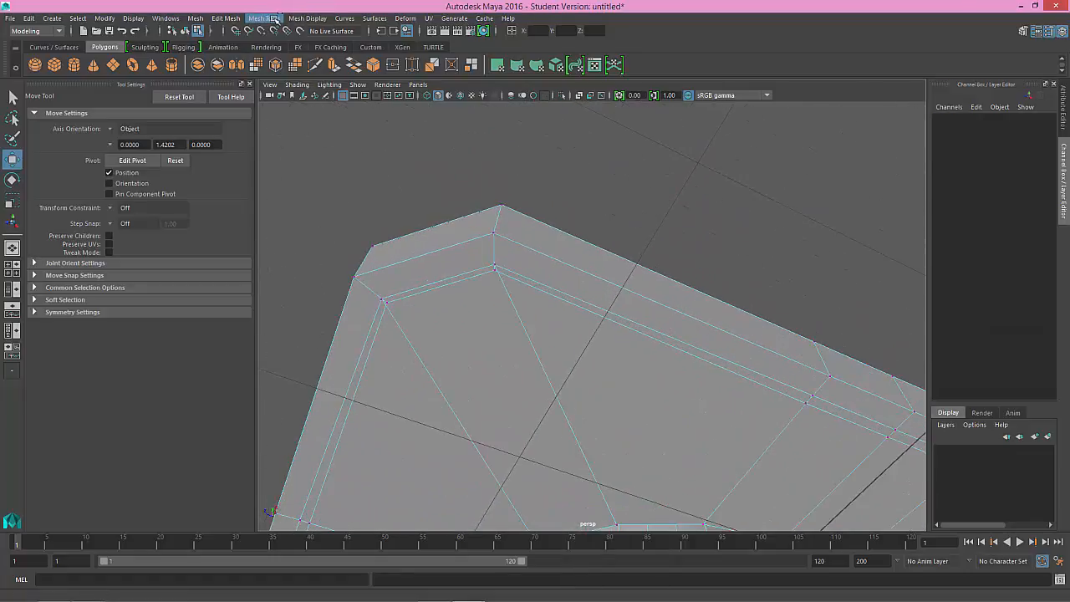
pyautogui.click(267, 18)
pyautogui.click(284, 203)
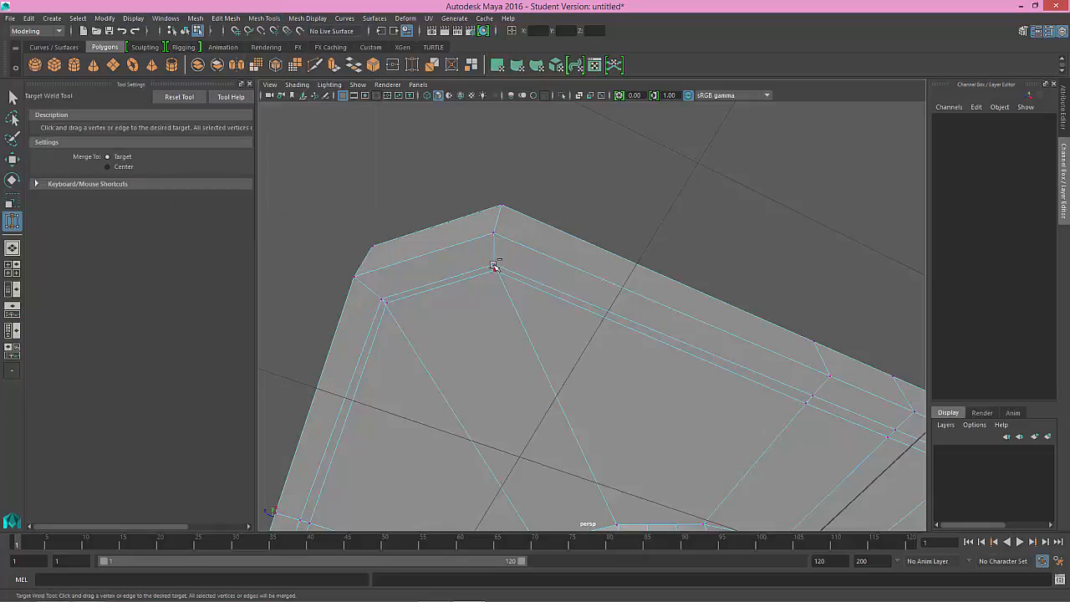
pyautogui.keyDown('alt'); pyautogui.moveTo(493, 266); pyautogui.dragTo(521, 212); pyautogui.keyUp('alt')
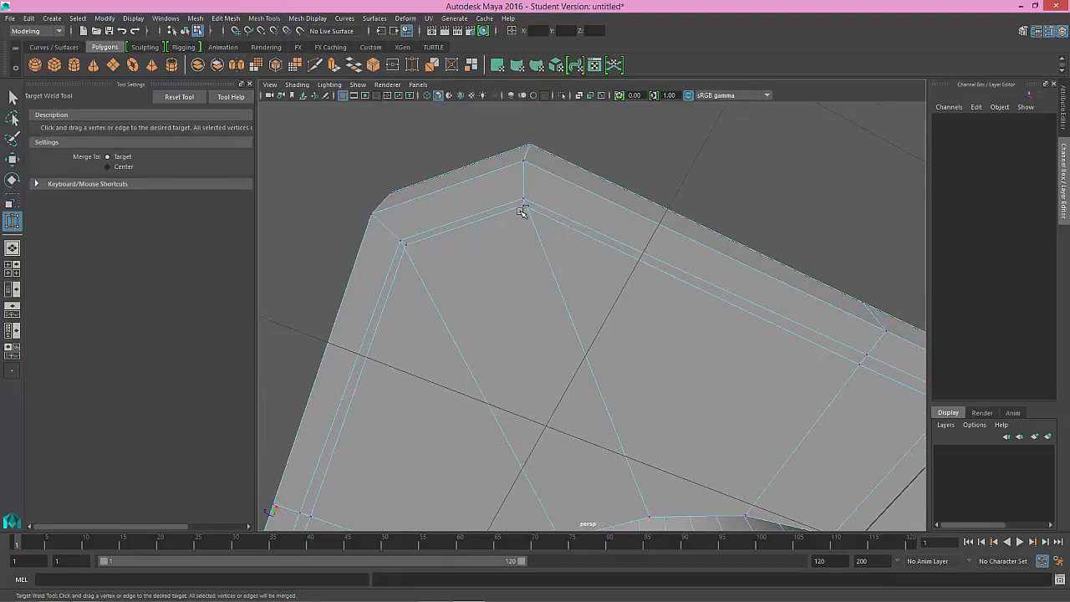
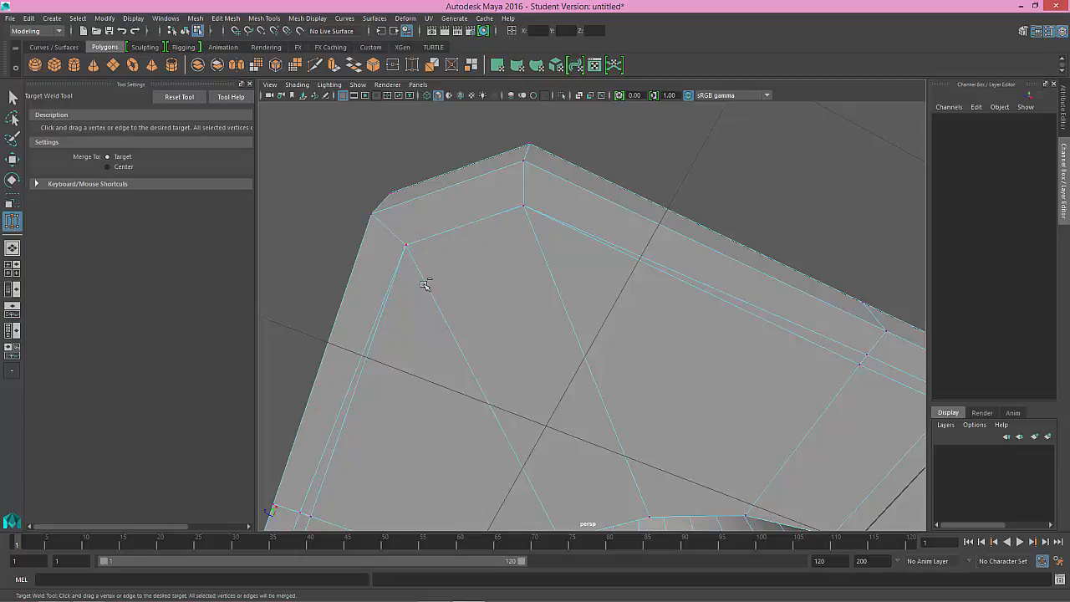
# Step: Weld the flange's underside vertices onto the lip's vertices along one side and around the adjoining corner
pyautogui.keyDown('alt'); pyautogui.moveTo(424, 281); pyautogui.dragTo(411, 305); pyautogui.keyUp('alt')
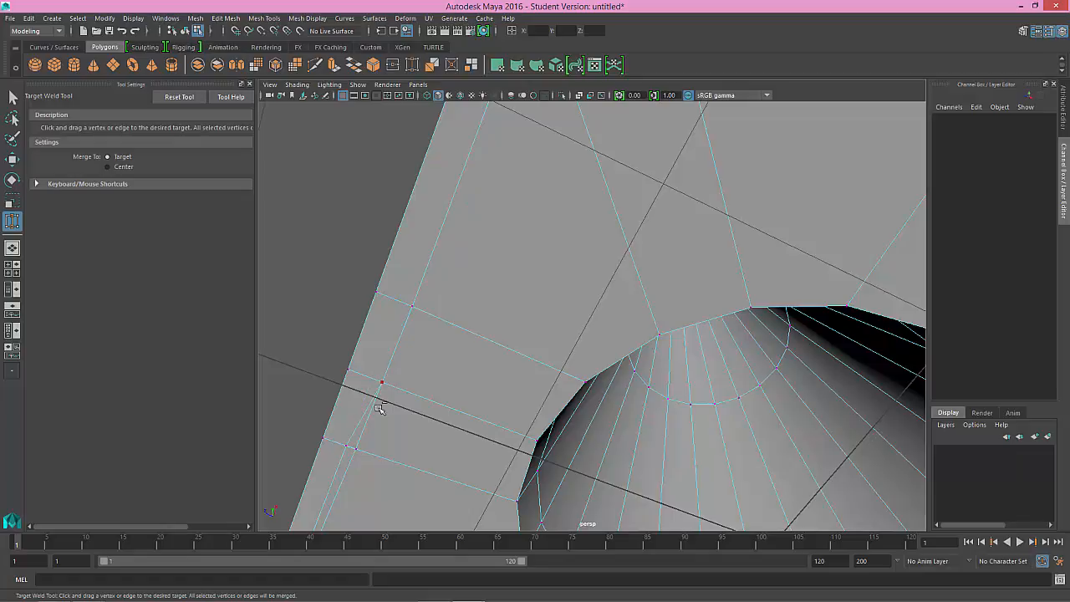
pyautogui.keyDown('alt'); pyautogui.moveTo(378, 381); pyautogui.dragTo(401, 310); pyautogui.keyUp('alt')
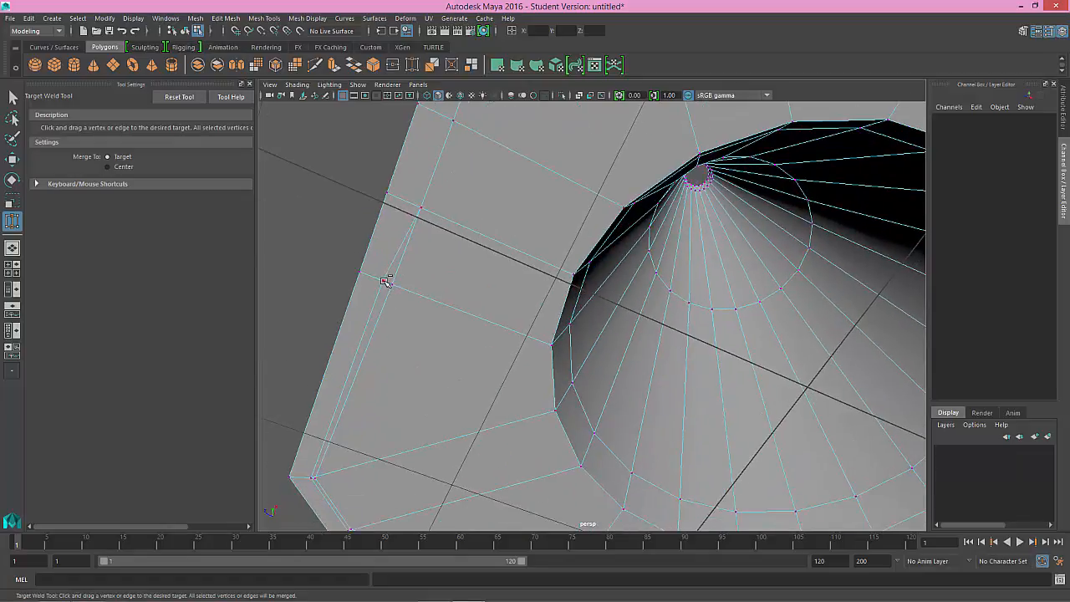
pyautogui.keyDown('alt'); pyautogui.moveTo(385, 371); pyautogui.dragTo(349, 344); pyautogui.keyUp('alt')
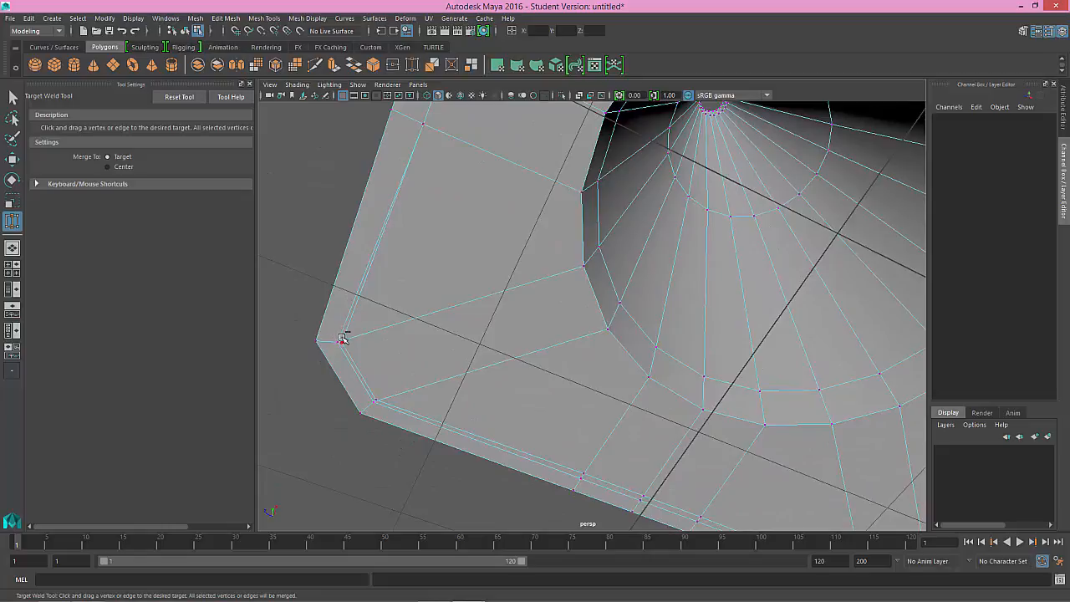
pyautogui.moveTo(344, 342); pyautogui.dragTo(387, 404)
pyautogui.moveTo(539, 413)
pyautogui.keyDown('alt'); pyautogui.mouseDown()
pyautogui.moveTo(507, 342)
pyautogui.moveTo(486, 400)
pyautogui.moveTo(577, 425)
pyautogui.moveTo(552, 420)
pyautogui.mouseUp(); pyautogui.keyUp('alt')
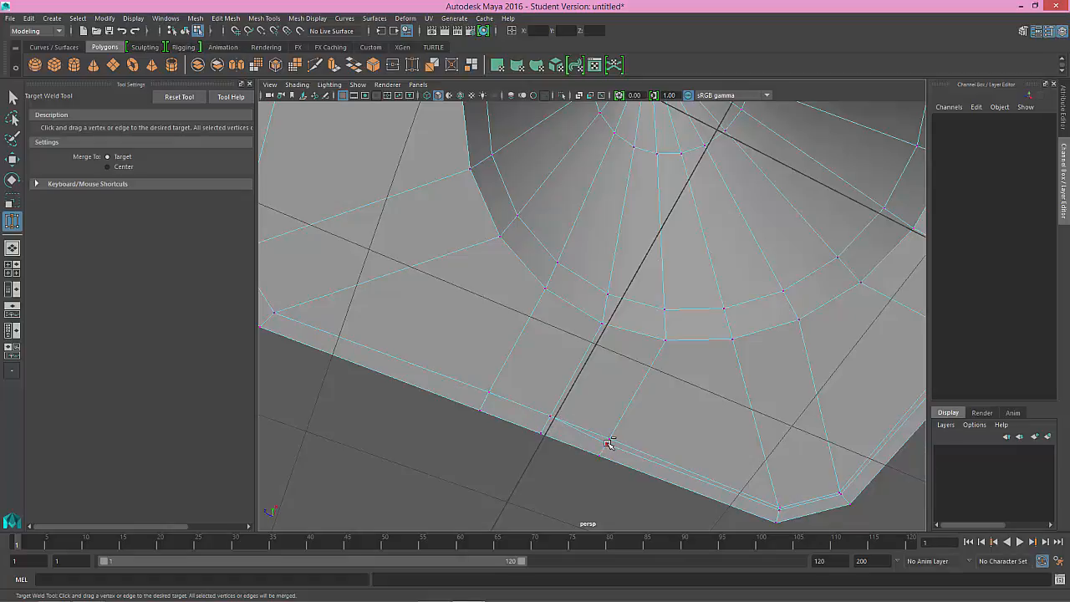
# Step: Weld the underside and lip vertices together along the next side of the flange, including both vertices of its far corner
pyautogui.moveTo(611, 440); pyautogui.dragTo(783, 508)
pyautogui.keyDown('alt'); pyautogui.moveTo(764, 489); pyautogui.dragTo(690, 416, button='middle'); pyautogui.keyUp('alt')
pyautogui.keyDown('alt'); pyautogui.moveTo(690, 416); pyautogui.dragTo(767, 483, button='right'); pyautogui.keyUp('alt')
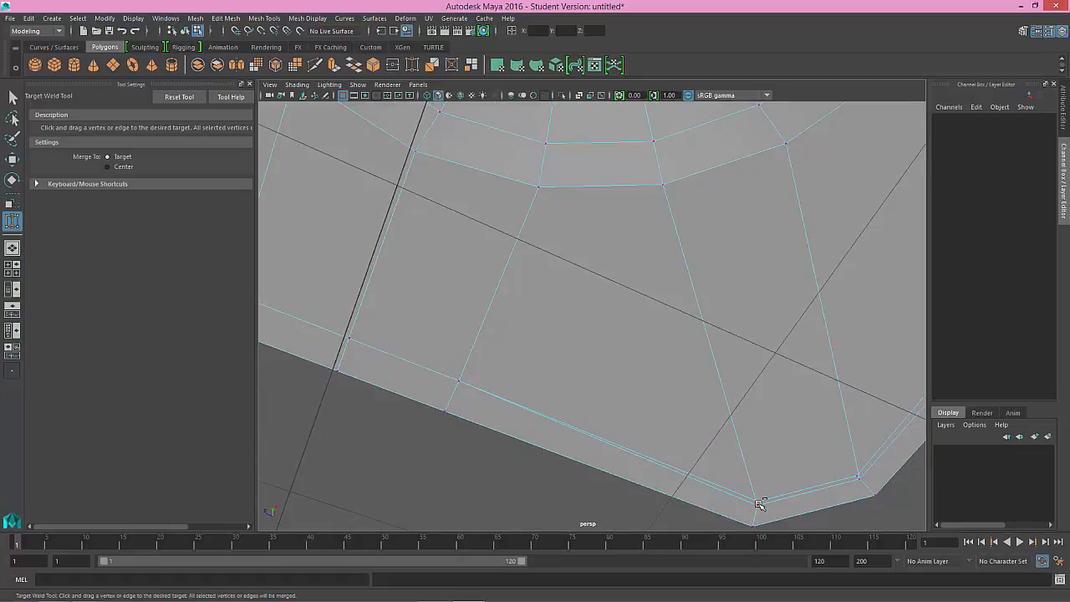
pyautogui.moveTo(760, 502); pyautogui.dragTo(760, 499)
pyautogui.moveTo(857, 475); pyautogui.dragTo(864, 480)
# Step: Weld the doubled vertices along the third side of the flange's underside up to the first vertex of the next corner
pyautogui.keyDown('alt'); pyautogui.moveTo(790, 395); pyautogui.dragTo(601, 457, button='middle'); pyautogui.keyUp('alt')
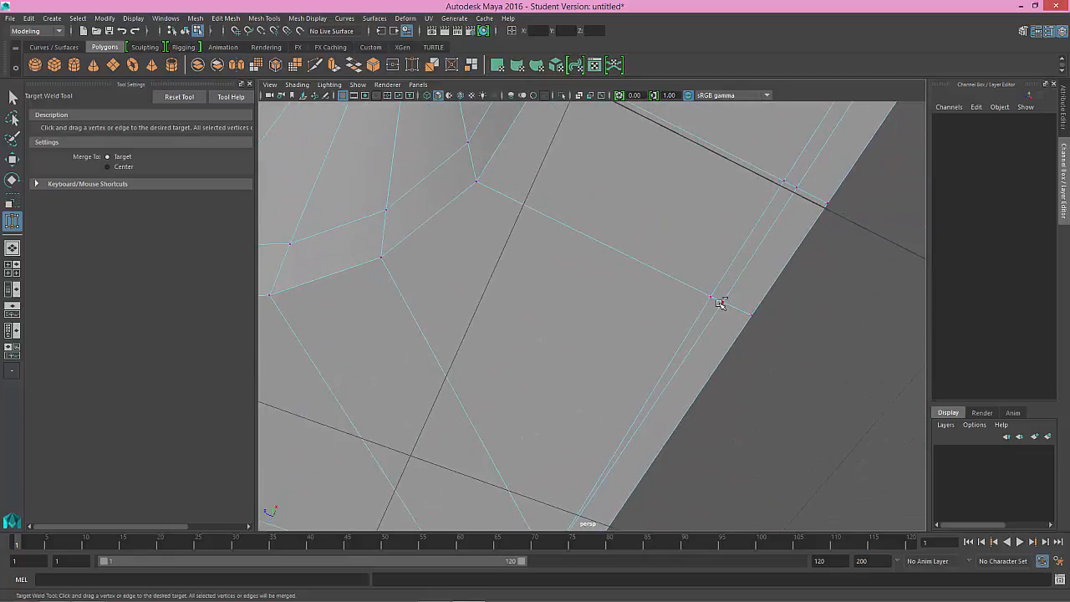
pyautogui.moveTo(710, 298); pyautogui.dragTo(710, 298)
pyautogui.keyDown('alt'); pyautogui.moveTo(751, 247); pyautogui.dragTo(676, 368, button='middle'); pyautogui.keyUp('alt')
pyautogui.moveTo(711, 319); pyautogui.dragTo(699, 312)
pyautogui.moveTo(792, 195); pyautogui.dragTo(778, 189)
pyautogui.keyDown('alt'); pyautogui.moveTo(761, 221); pyautogui.dragTo(615, 425, button='middle'); pyautogui.keyUp('alt')
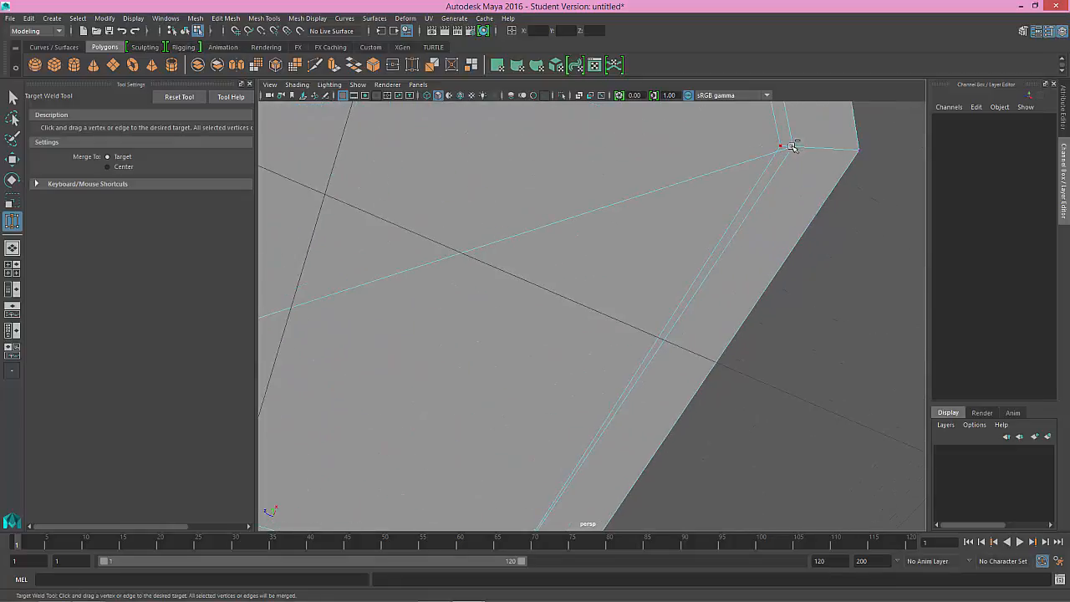
pyautogui.moveTo(790, 145); pyautogui.dragTo(781, 146)
# Step: Weld the last corner's remaining vertex and the doubled vertices along the final side of the flange's underside
pyautogui.keyDown('alt'); pyautogui.moveTo(759, 150); pyautogui.dragTo(759, 308, button='middle'); pyautogui.keyUp('alt')
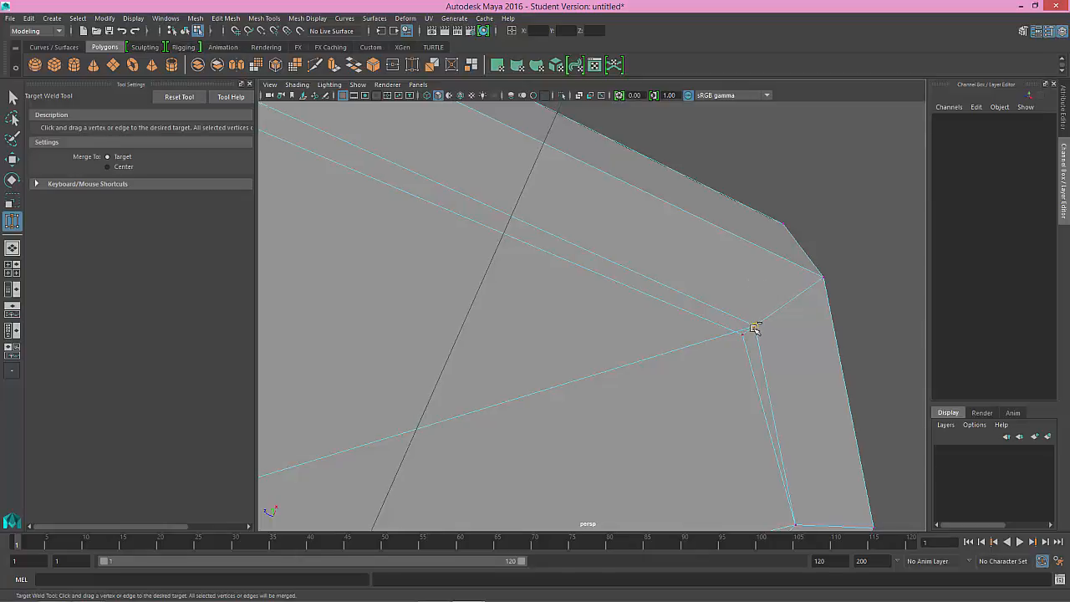
pyautogui.moveTo(754, 327); pyautogui.dragTo(741, 333)
pyautogui.keyDown('alt'); pyautogui.moveTo(521, 234); pyautogui.dragTo(788, 344, button='middle'); pyautogui.keyUp('alt')
pyautogui.keyDown('alt'); pyautogui.moveTo(702, 292); pyautogui.dragTo(574, 263, button='middle'); pyautogui.keyUp('alt')
pyautogui.moveTo(565, 249); pyautogui.dragTo(549, 284)
pyautogui.keyDown('alt'); pyautogui.moveTo(471, 251); pyautogui.dragTo(577, 298, button='middle'); pyautogui.keyUp('alt')
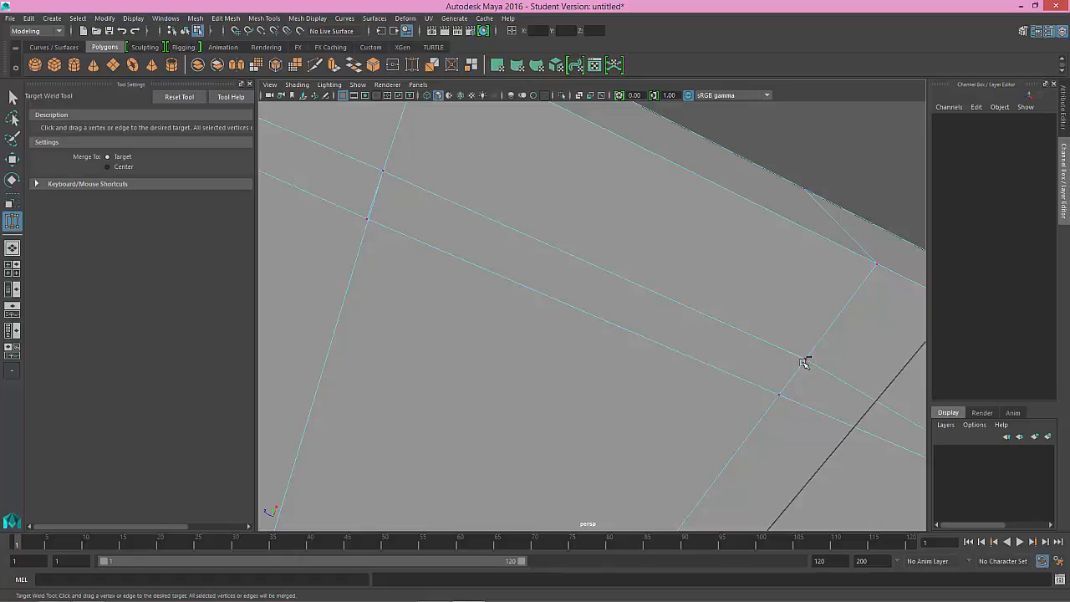
pyautogui.moveTo(805, 360); pyautogui.dragTo(779, 395)
pyautogui.moveTo(384, 172); pyautogui.dragTo(367, 219)
# Step: Preview the cone smoothed, examine its flange from above and underneath, and return to the unsmoothed mesh display
pyautogui.keyDown('alt'); pyautogui.moveTo(399, 232); pyautogui.dragTo(602, 302, button='middle'); pyautogui.keyUp('alt')
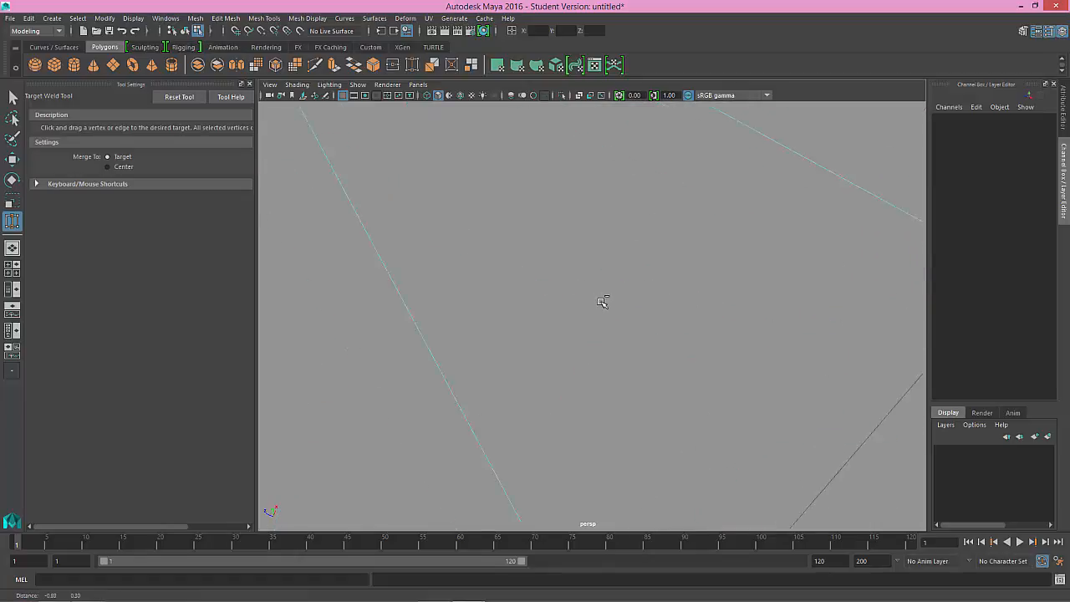
pyautogui.keyDown('alt'); pyautogui.moveTo(602, 302); pyautogui.dragTo(478, 191, button='right'); pyautogui.keyUp('alt')
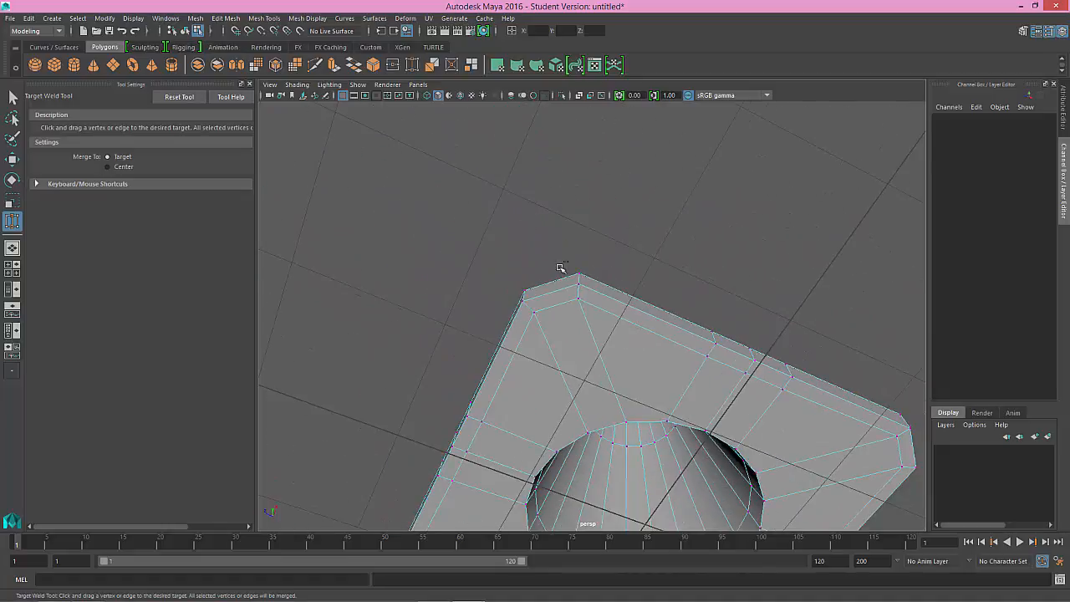
pyautogui.moveTo(560, 268)
pyautogui.keyDown('alt'); pyautogui.mouseDown()
pyautogui.moveTo(583, 246)
pyautogui.moveTo(576, 222)
pyautogui.moveTo(600, 308)
pyautogui.moveTo(574, 317)
pyautogui.moveTo(563, 337)
pyautogui.moveTo(599, 303)
pyautogui.moveTo(612, 310)
pyautogui.moveTo(601, 272)
pyautogui.moveTo(576, 275)
pyautogui.mouseUp(); pyautogui.keyUp('alt')
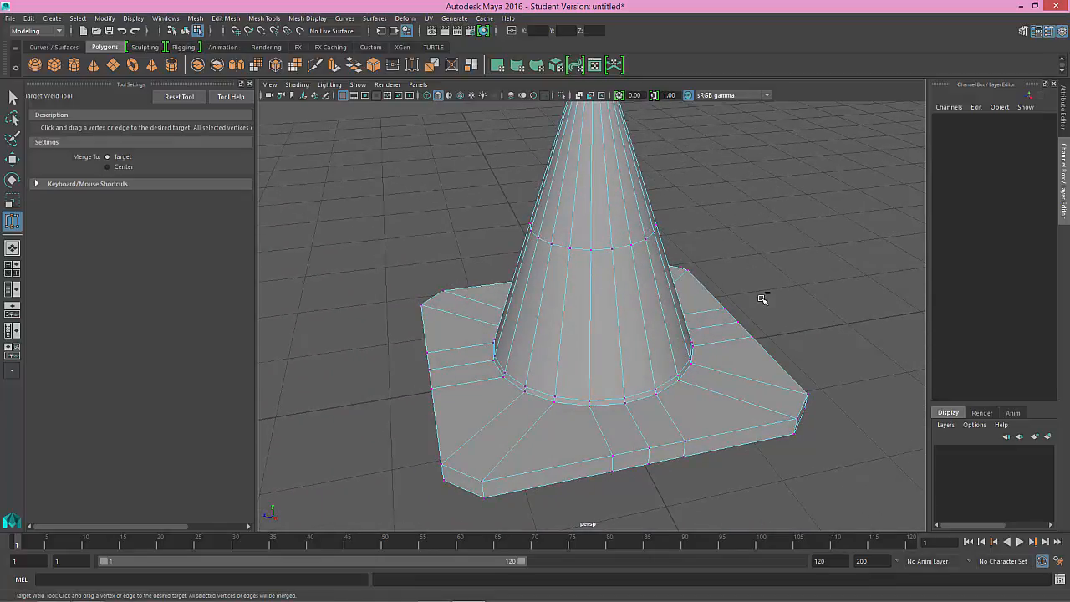
pyautogui.press('3')
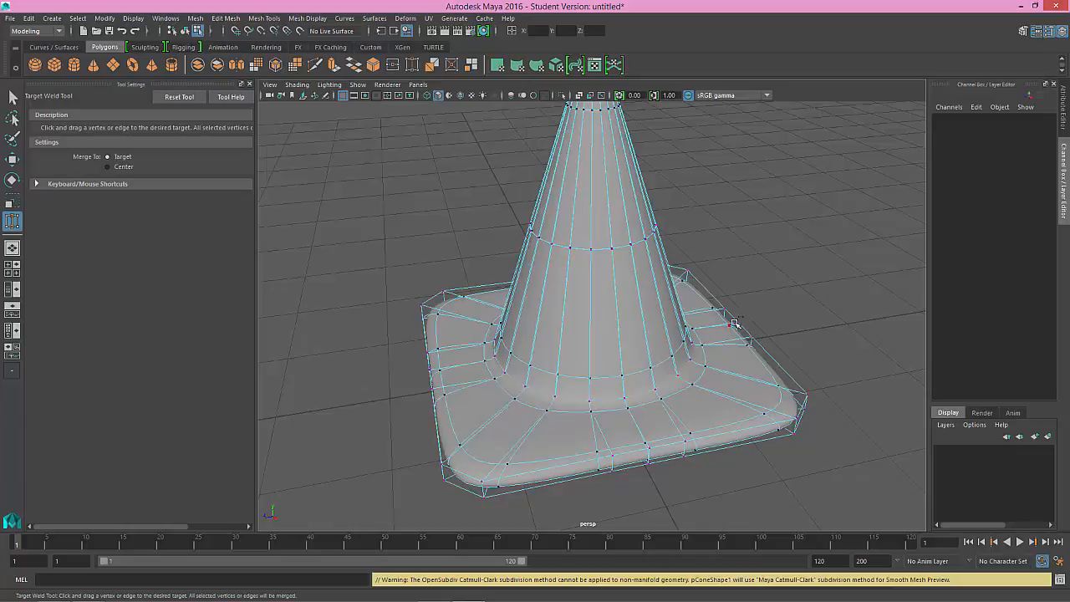
pyautogui.keyDown('alt'); pyautogui.moveTo(734, 322); pyautogui.dragTo(730, 350); pyautogui.keyUp('alt')
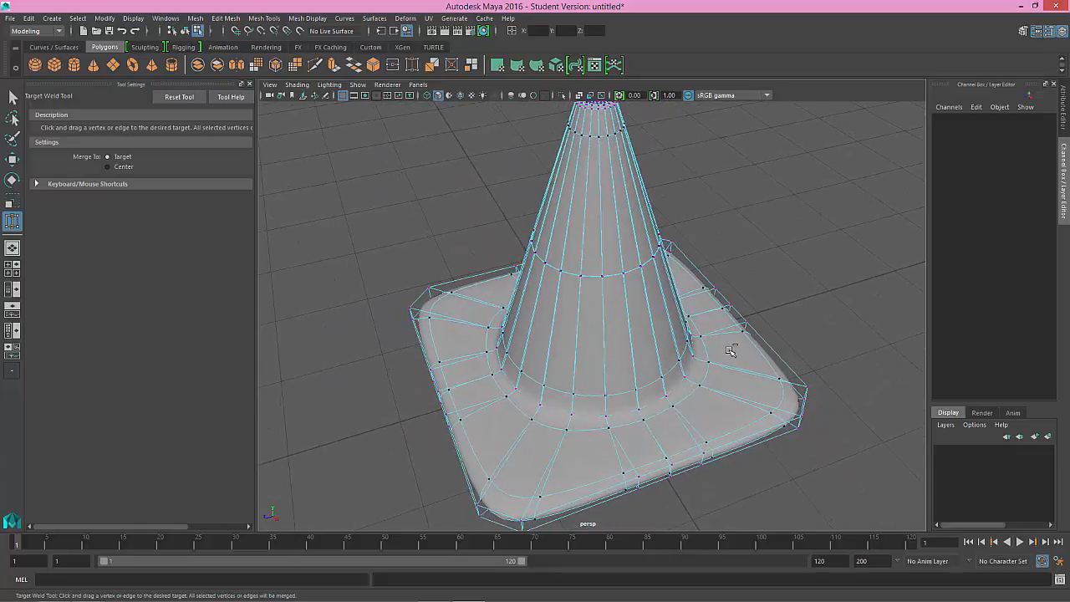
pyautogui.moveTo(740, 282); pyautogui.dragTo(790, 266, button='right')
pyautogui.keyDown('alt'); pyautogui.moveTo(693, 304); pyautogui.dragTo(677, 285); pyautogui.keyUp('alt')
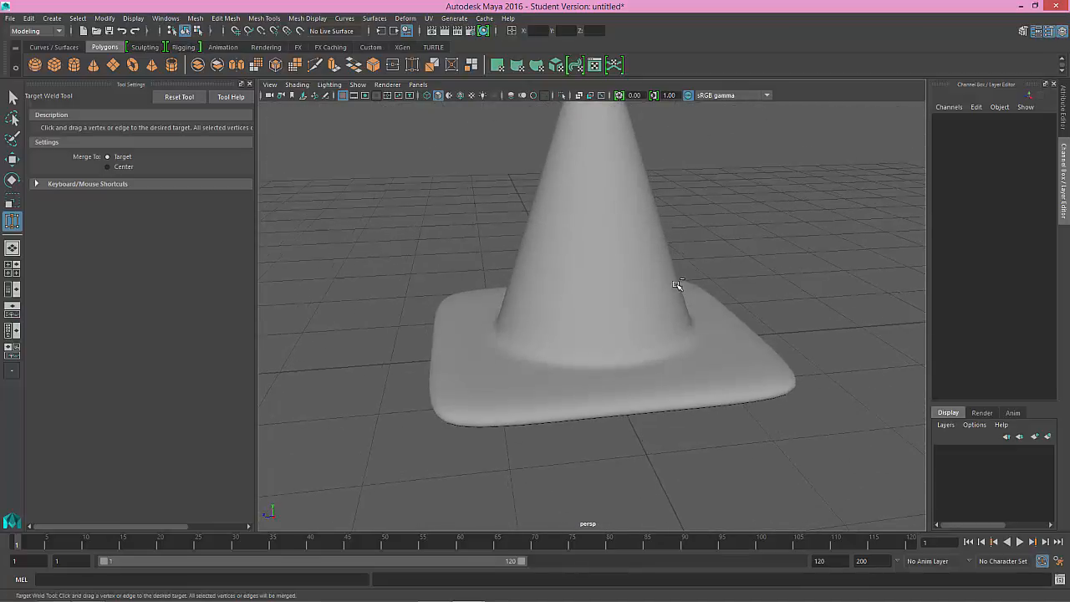
pyautogui.keyDown('alt'); pyautogui.moveTo(677, 285); pyautogui.dragTo(818, 332, button='right'); pyautogui.keyUp('alt')
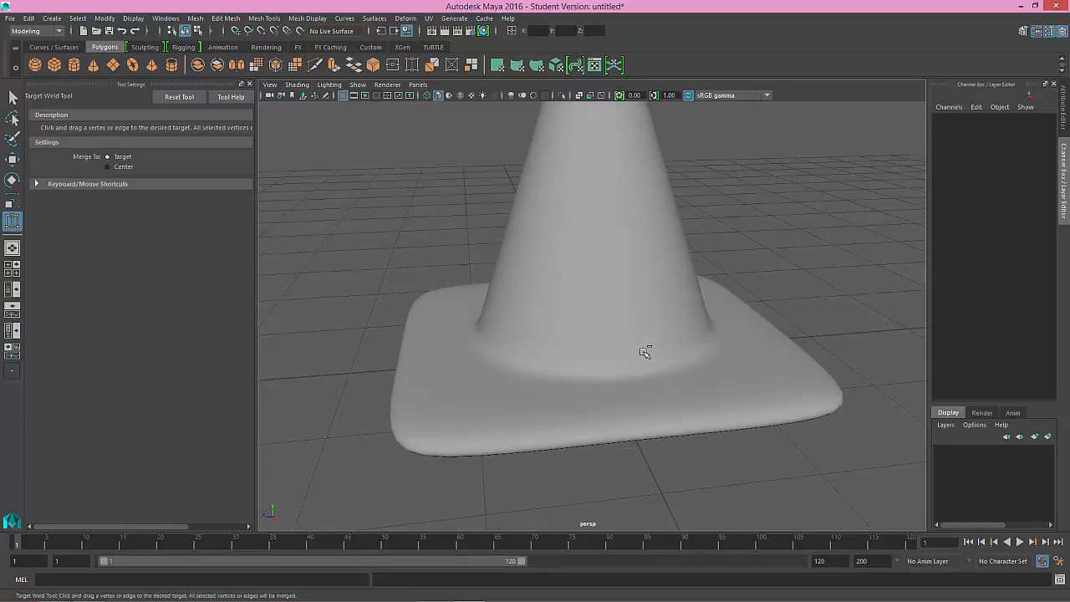
pyautogui.keyDown('alt'); pyautogui.moveTo(609, 354); pyautogui.dragTo(608, 262); pyautogui.keyUp('alt')
pyautogui.keyDown('alt'); pyautogui.moveTo(605, 276); pyautogui.dragTo(603, 313, button='middle'); pyautogui.keyUp('alt')
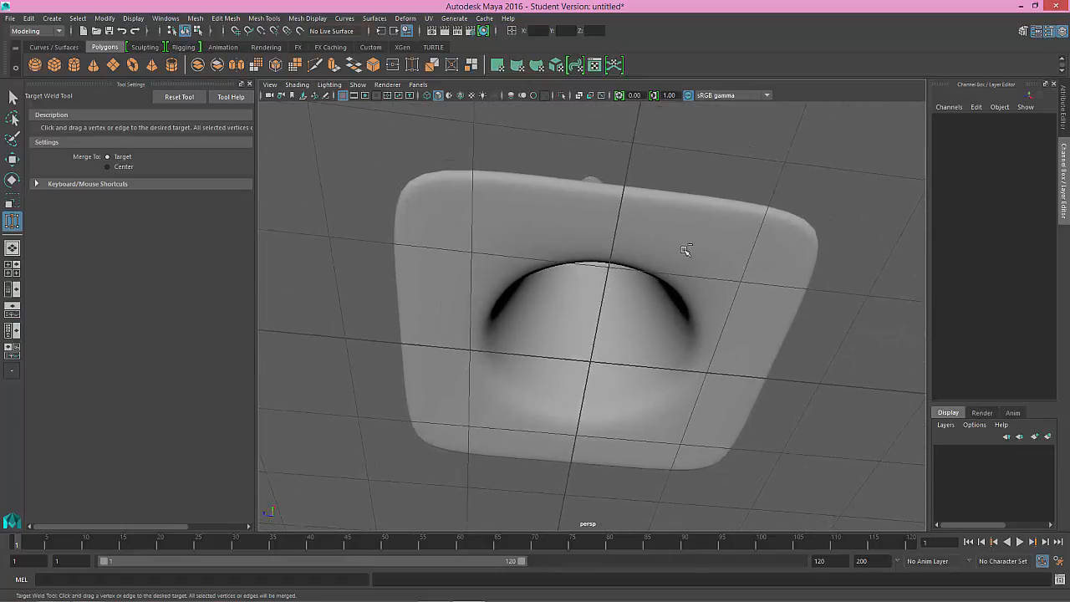
pyautogui.moveTo(685, 248); pyautogui.dragTo(682, 220, button='right')
pyautogui.press('1')
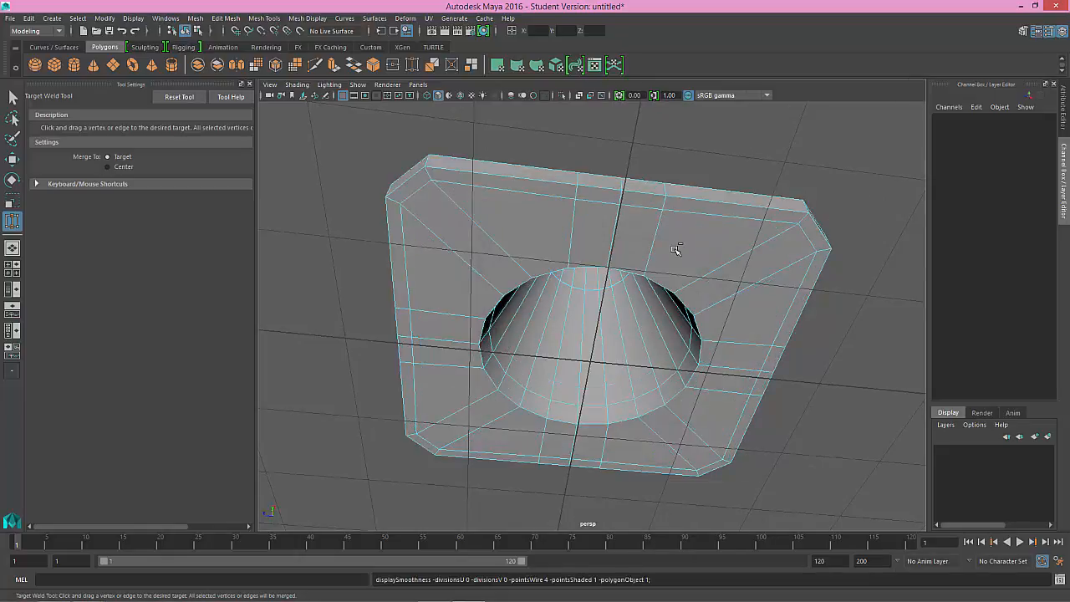
pyautogui.keyDown('alt'); pyautogui.moveTo(675, 246); pyautogui.dragTo(652, 298); pyautogui.keyUp('alt')
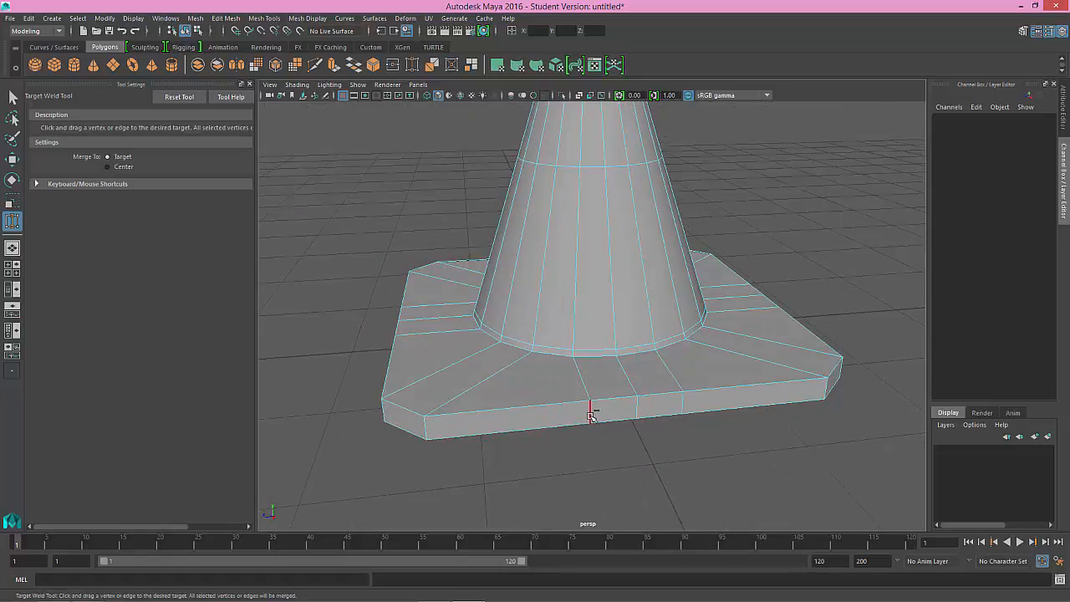
# Step: Select the vertical edges around the flange's rim in the front view and return to the perspective view
pyautogui.press('space')
pyautogui.press('space')
pyautogui.keyDown('alt'); pyautogui.moveTo(452, 451); pyautogui.dragTo(451, 385, button='middle'); pyautogui.keyUp('alt')
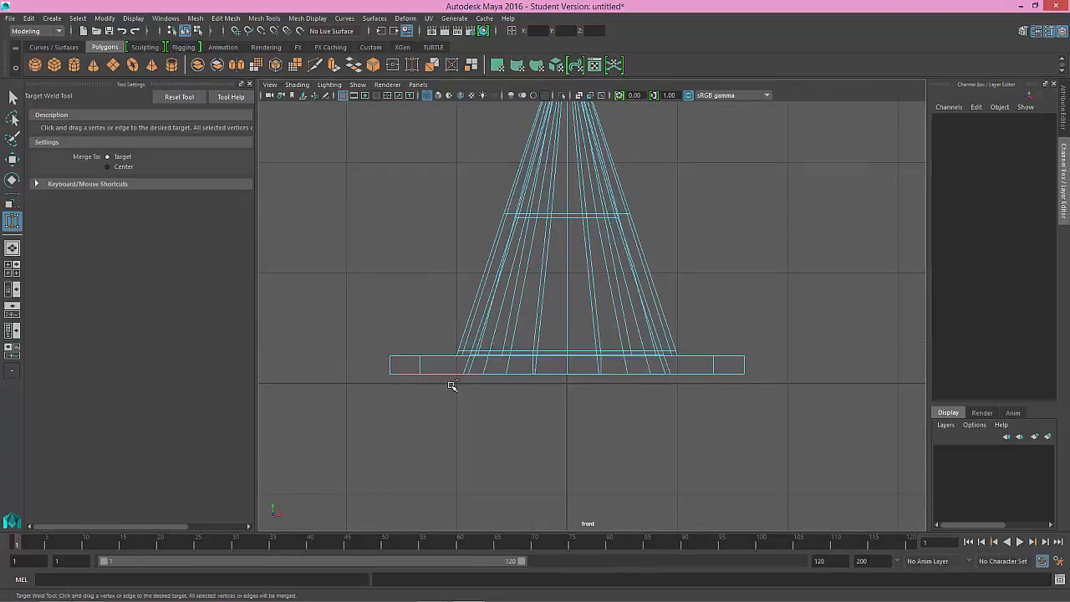
pyautogui.rightClick(408, 358)
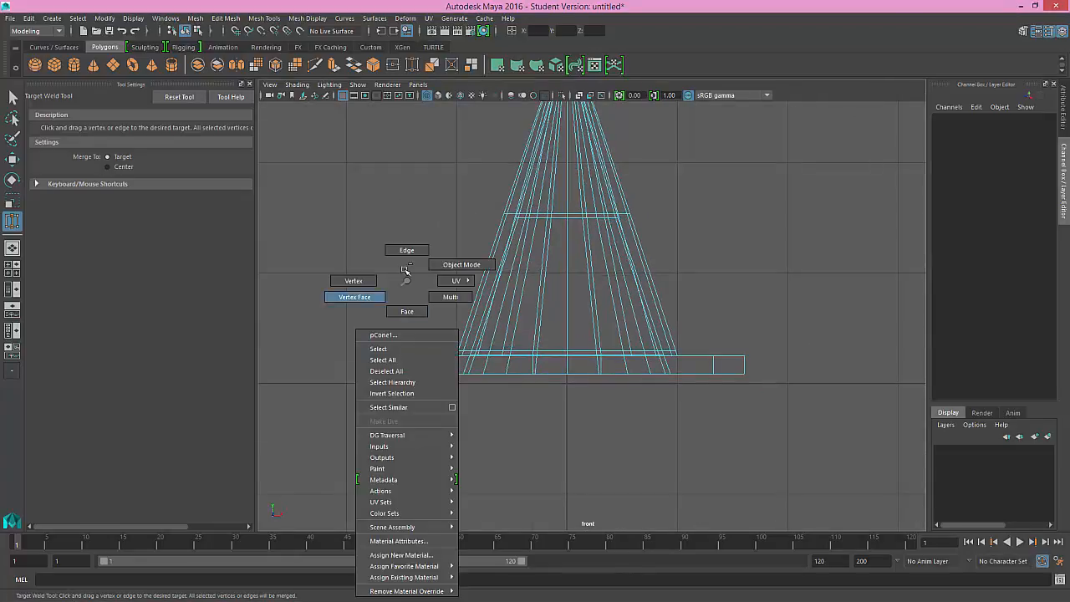
pyautogui.click(406, 250)
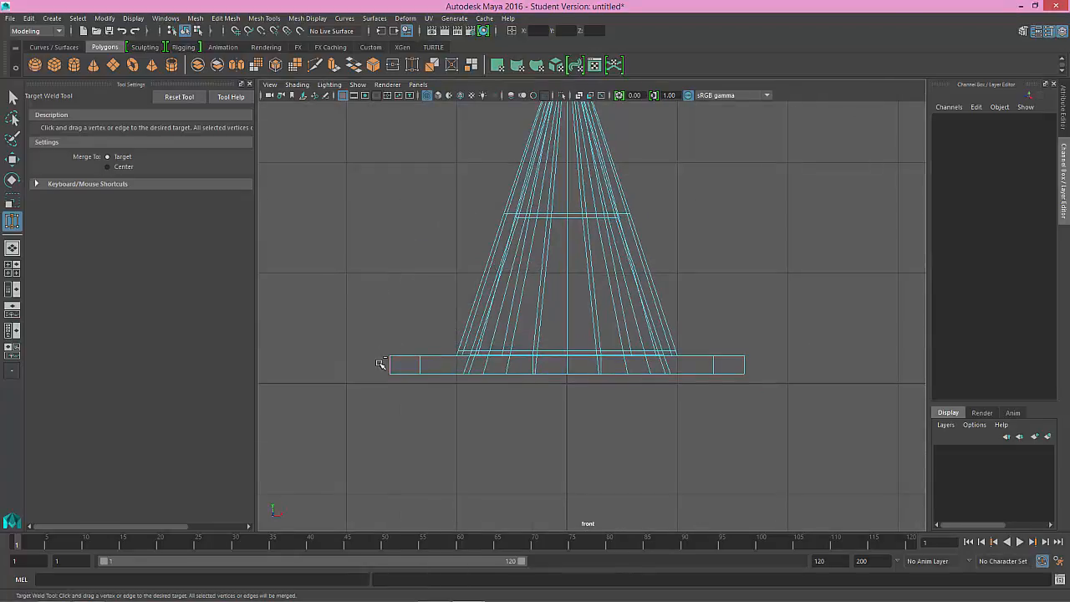
pyautogui.press('w')
pyautogui.moveTo(371, 363); pyautogui.dragTo(776, 365)
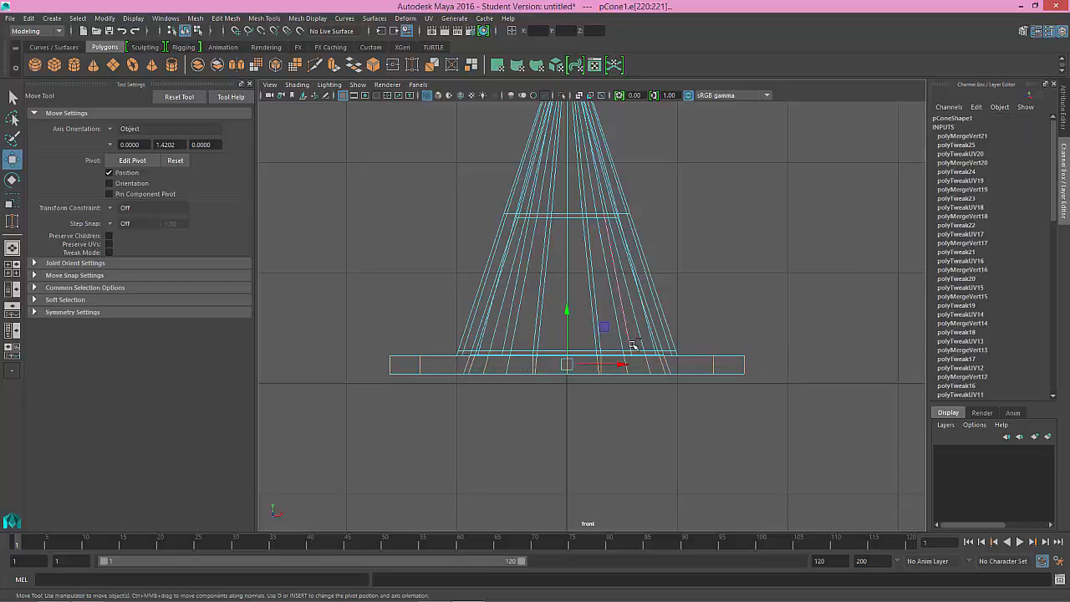
pyautogui.press('space')
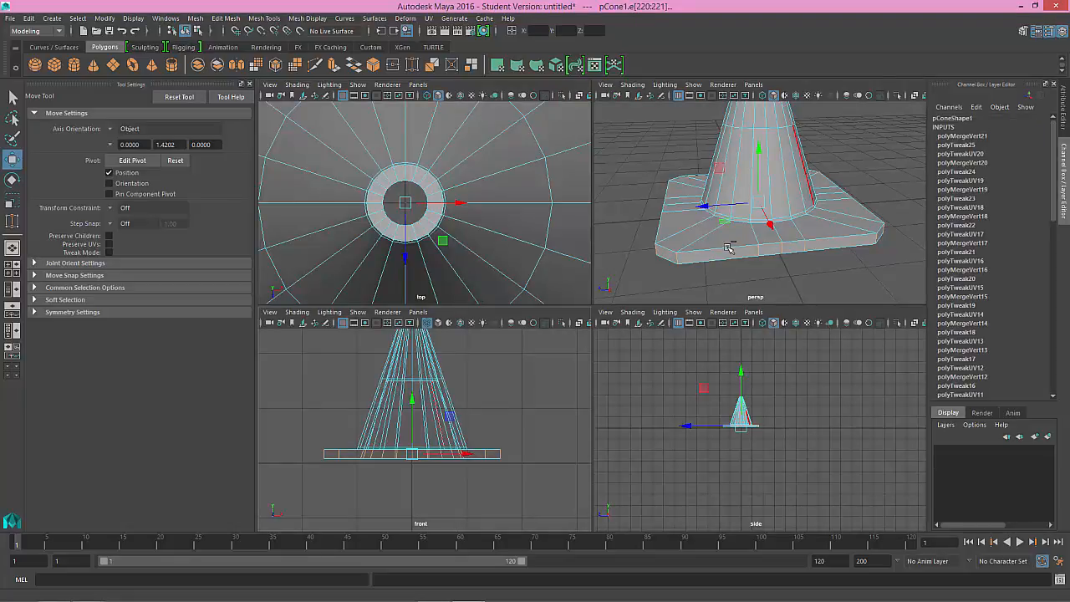
pyautogui.press('space')
pyautogui.press('f')
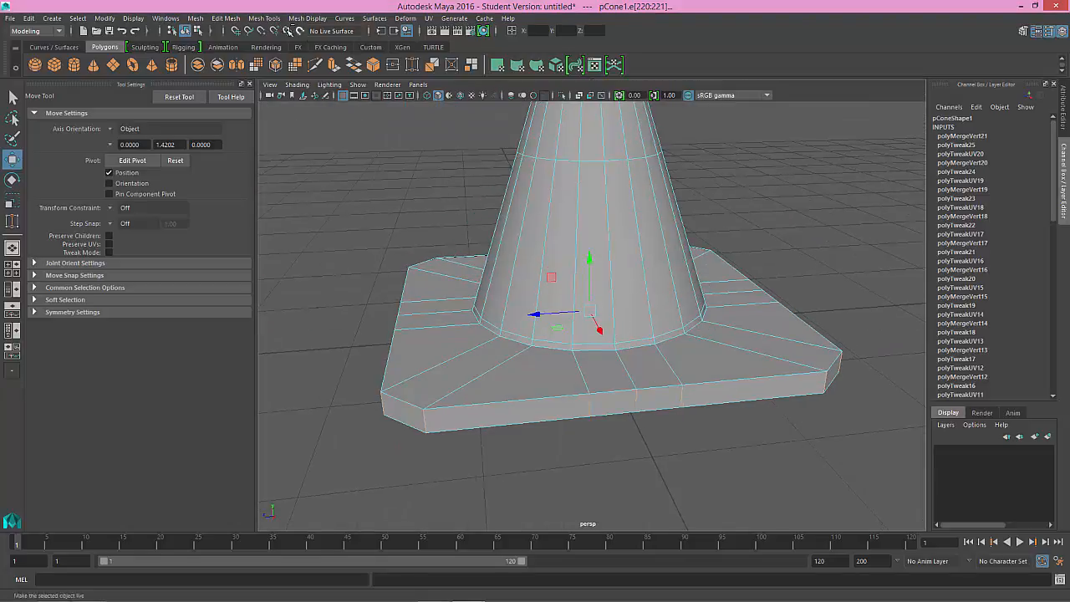
# Step: Insert an edge loop around the flange's rim, close to its bottom edge
pyautogui.click(269, 17)
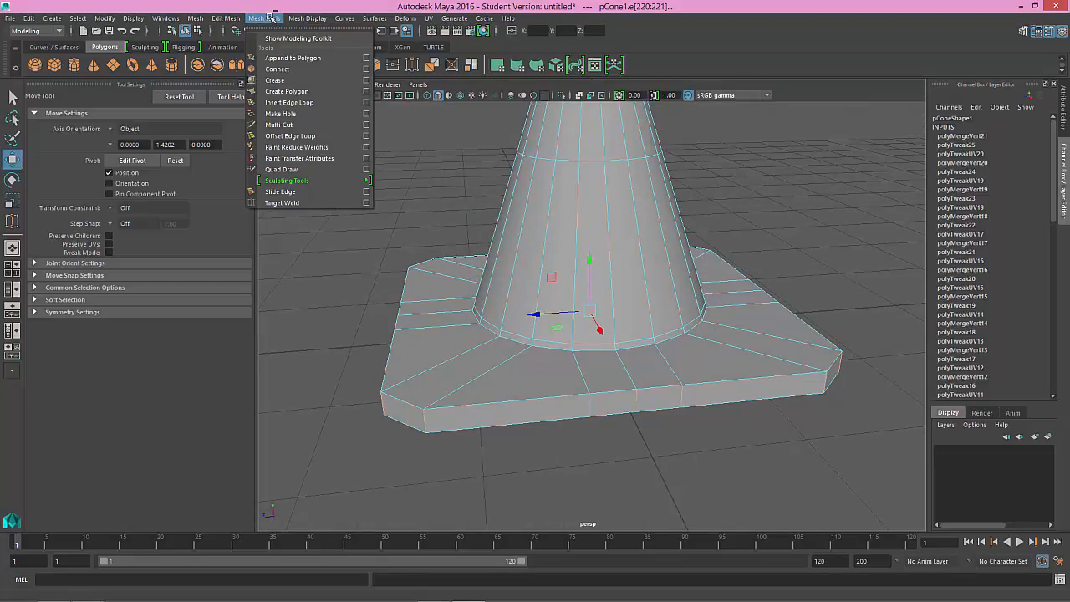
pyautogui.click(290, 102)
pyautogui.moveTo(590, 406); pyautogui.dragTo(591, 411)
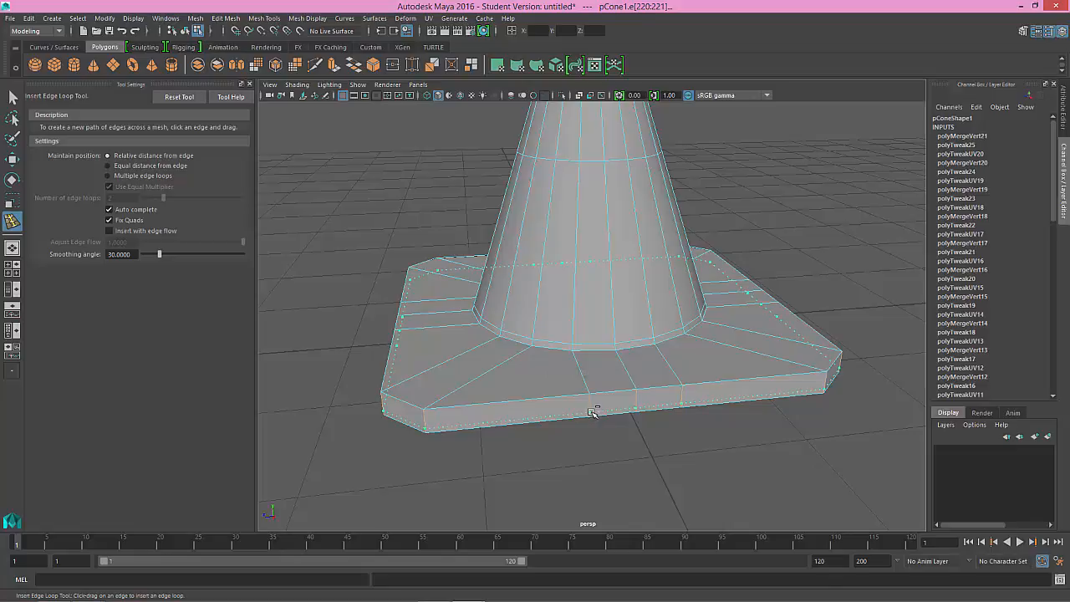
pyautogui.moveTo(590, 410); pyautogui.dragTo(591, 412)
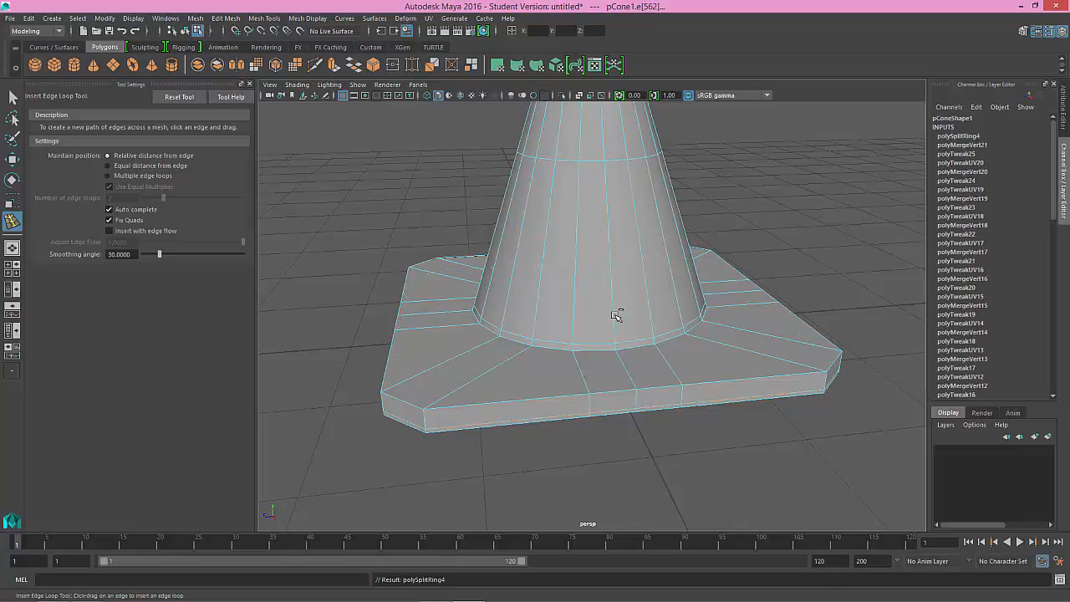
# Step: Try inserting edge loops around the cone's lower body and across the flange's top, and undo them
pyautogui.click(616, 277)
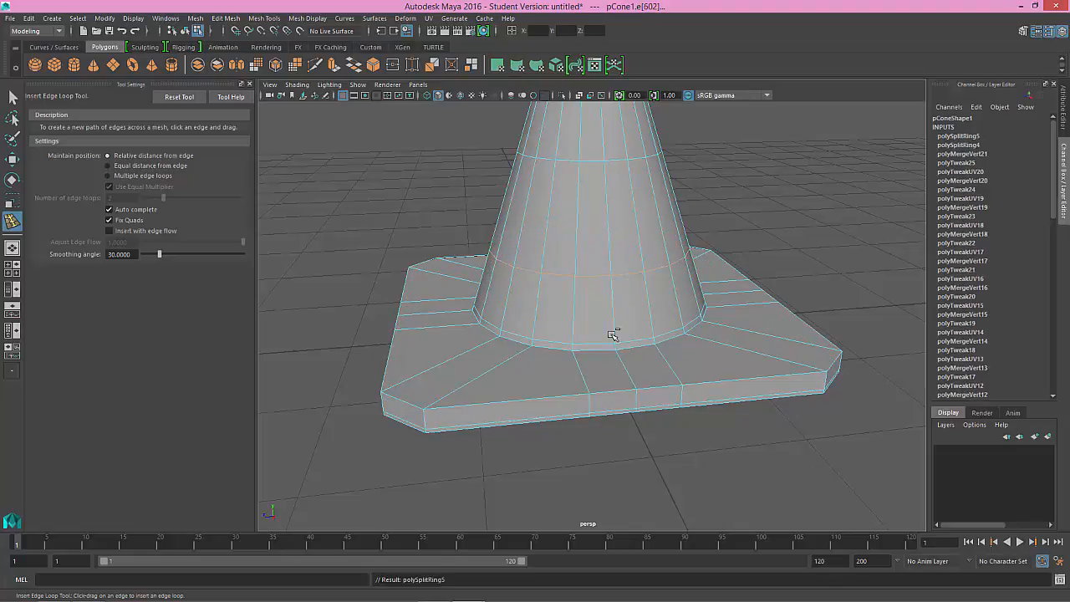
pyautogui.click(578, 204)
pyautogui.click(491, 372)
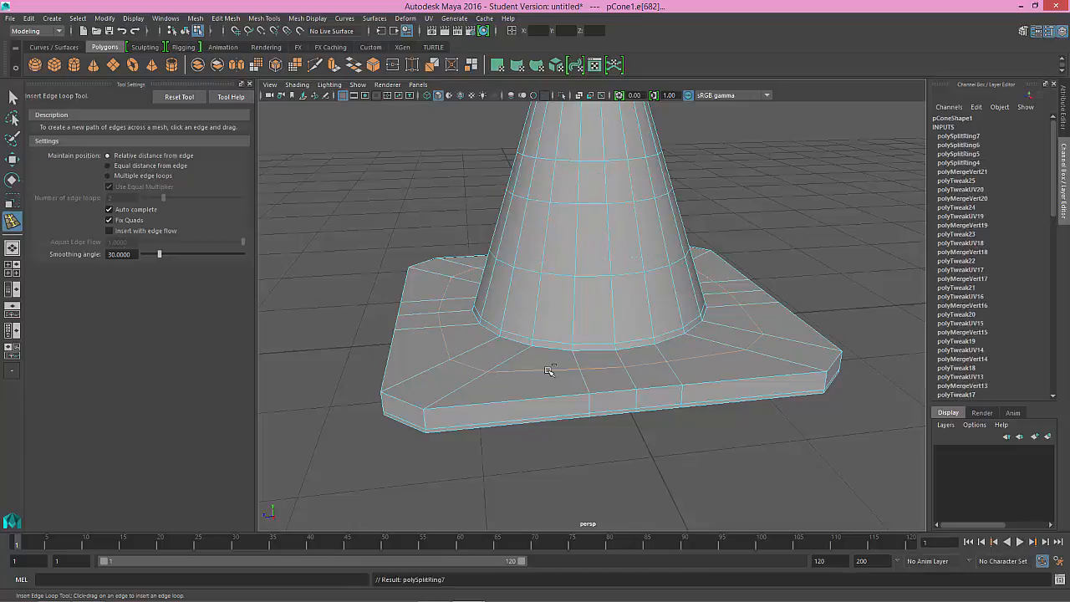
pyautogui.hotkey('ctrl', 'z')
pyautogui.hotkey('ctrl', 'z')
pyautogui.hotkey('ctrl', 'z')
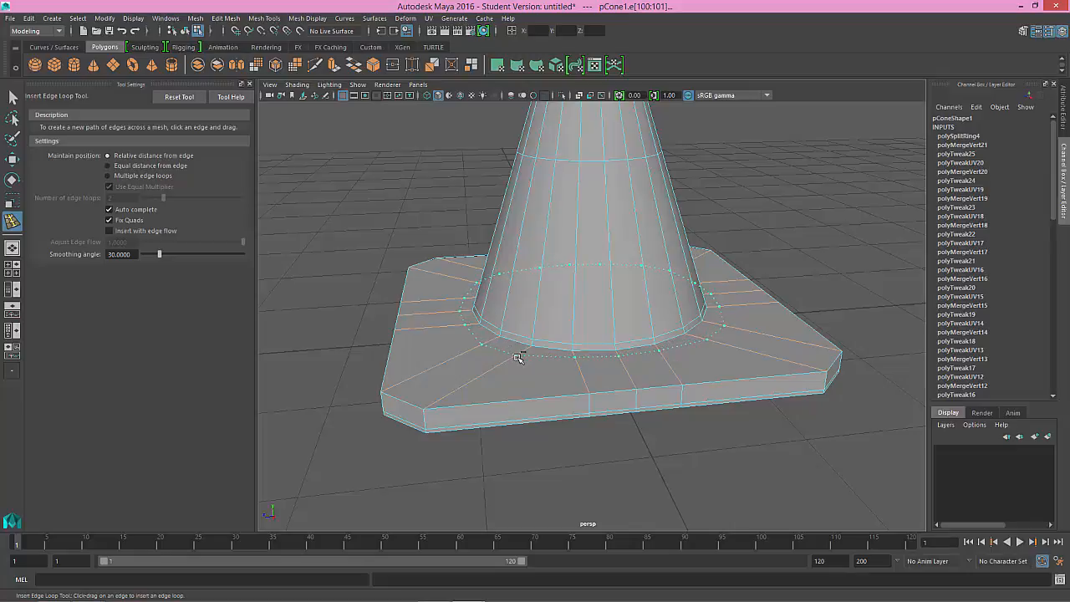
# Step: Insert an edge loop on the flange's top close to the cone's base, and check the smoothed cone in object mode from below
pyautogui.click(517, 357)
pyautogui.press('3')
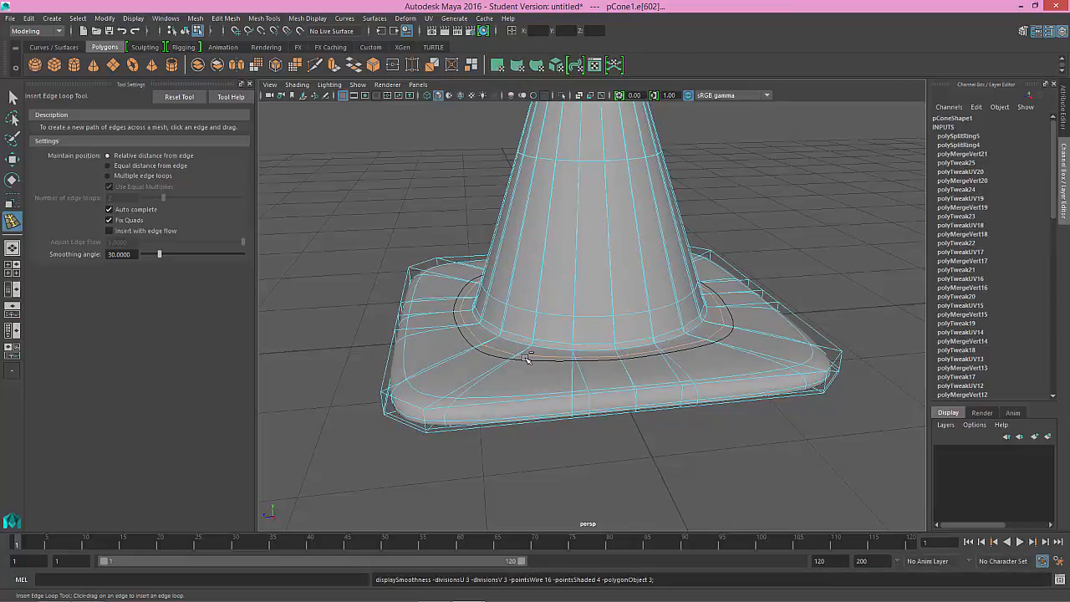
pyautogui.rightClick(525, 359)
pyautogui.moveTo(528, 359); pyautogui.dragTo(584, 262, button='right')
pyautogui.click(733, 237)
pyautogui.click(627, 301)
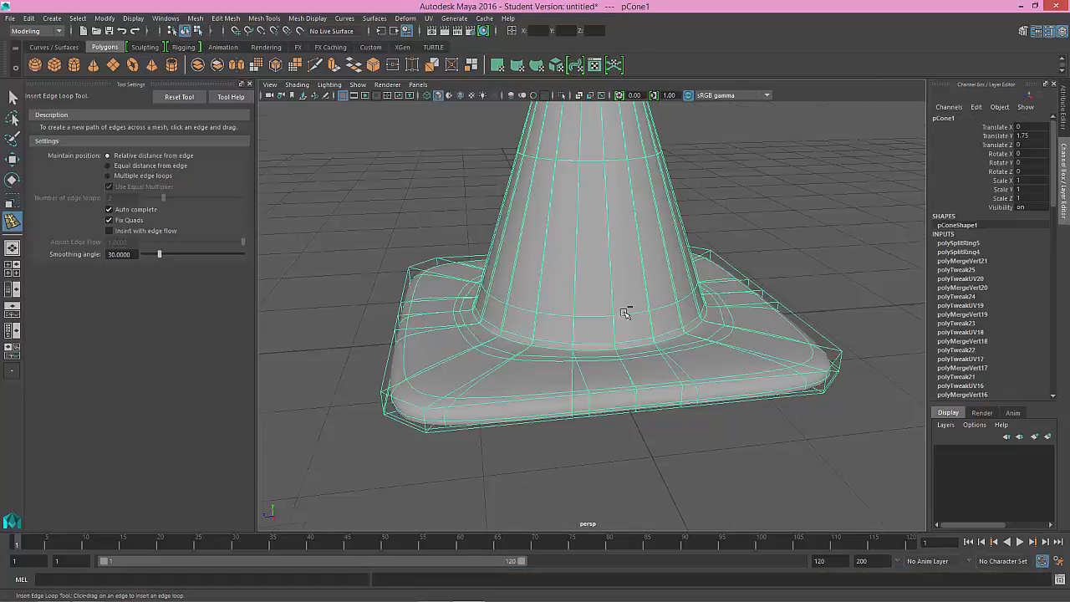
pyautogui.keyDown('alt'); pyautogui.moveTo(623, 308); pyautogui.dragTo(586, 334); pyautogui.keyUp('alt')
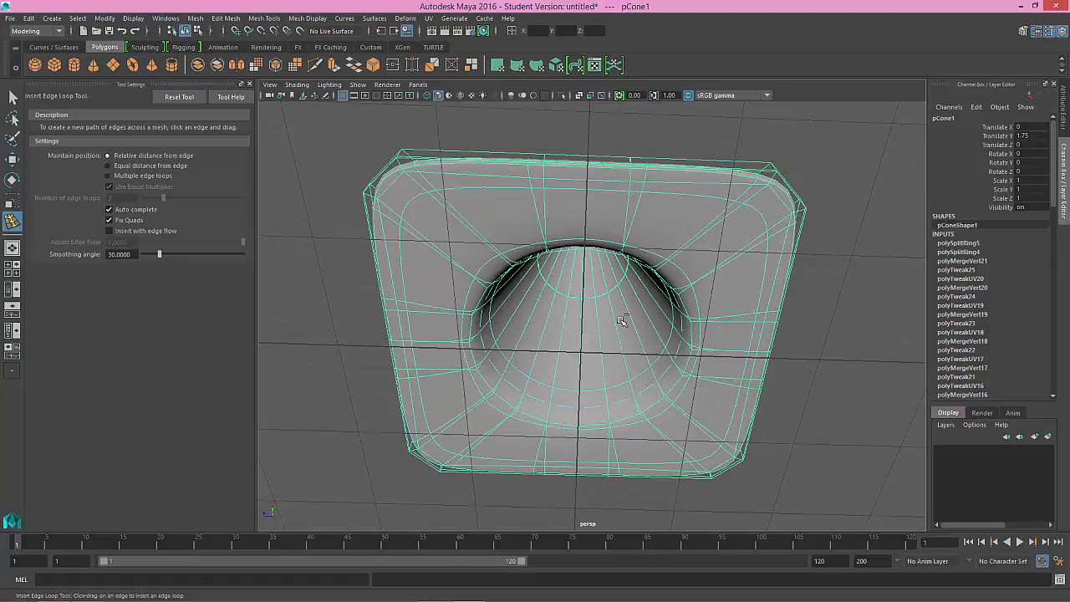
pyautogui.moveTo(734, 255)
pyautogui.mouseDown(button='right')
pyautogui.moveTo(736, 235)
pyautogui.moveTo(738, 286)
pyautogui.moveTo(734, 267)
pyautogui.mouseUp(button='right')
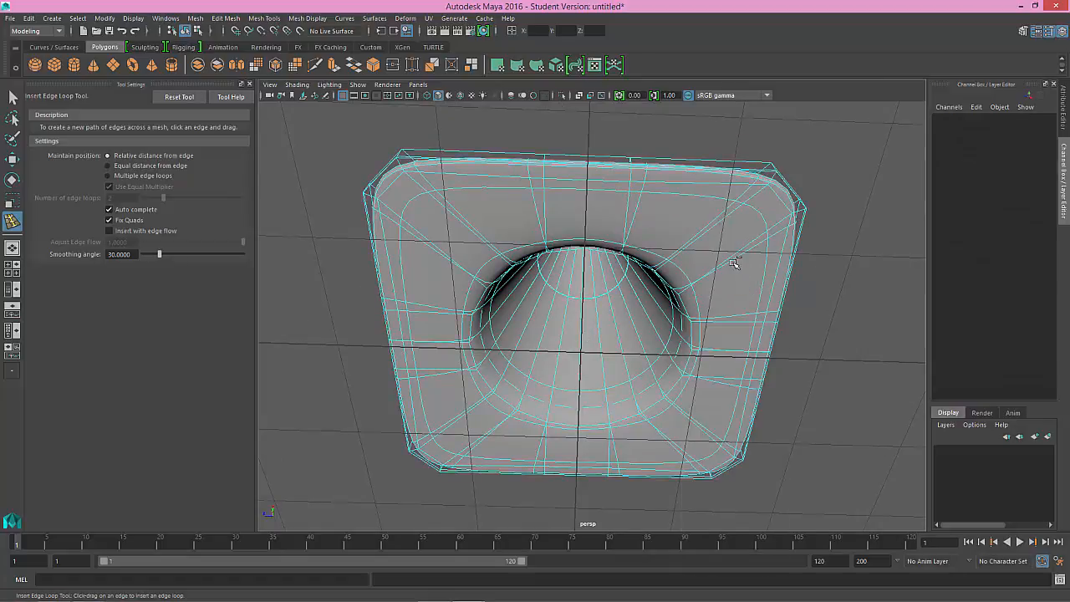
# Step: Turn off the smooth preview and insert an edge loop on the flange's underside, close to the rim of the cone's opening
pyautogui.press('q')
pyautogui.click(733, 243)
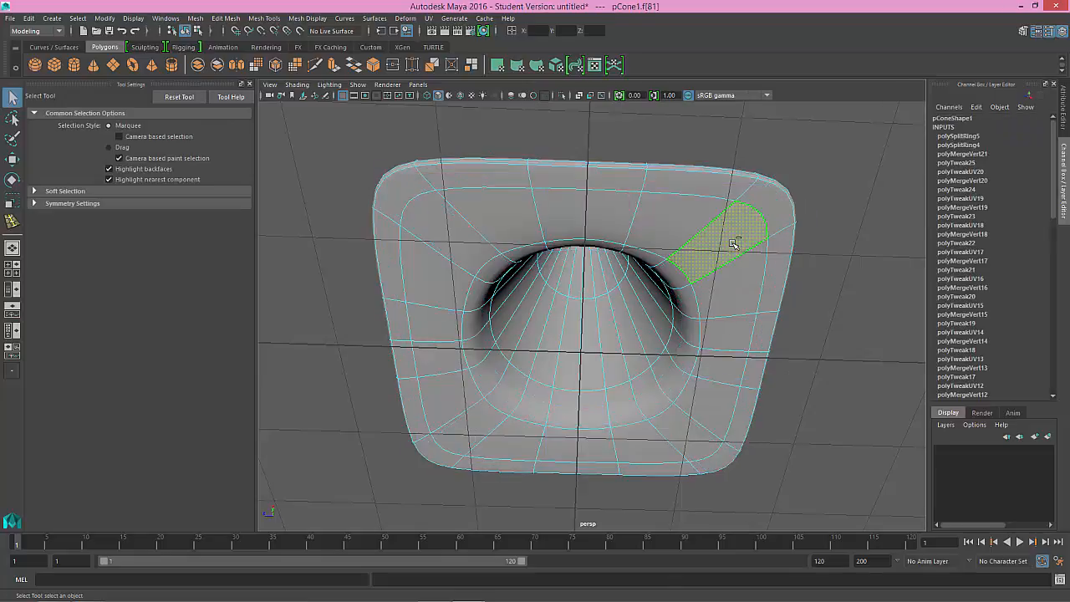
pyautogui.press('1')
pyautogui.keyDown('alt'); pyautogui.moveTo(727, 273); pyautogui.dragTo(729, 256); pyautogui.keyUp('alt')
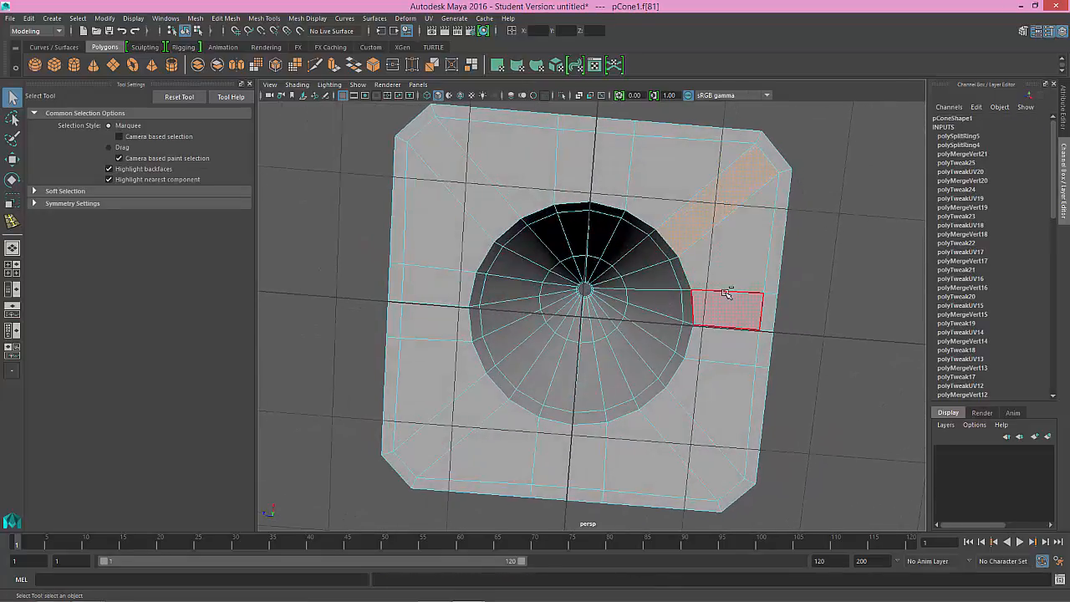
pyautogui.rightClick(727, 292)
pyautogui.click(725, 250)
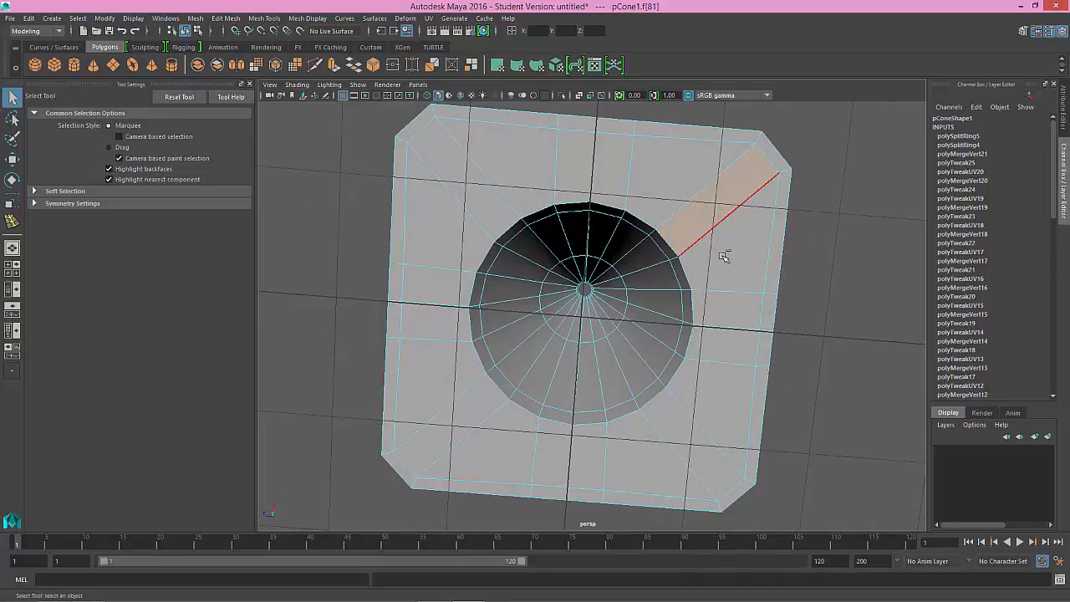
pyautogui.click(13, 220)
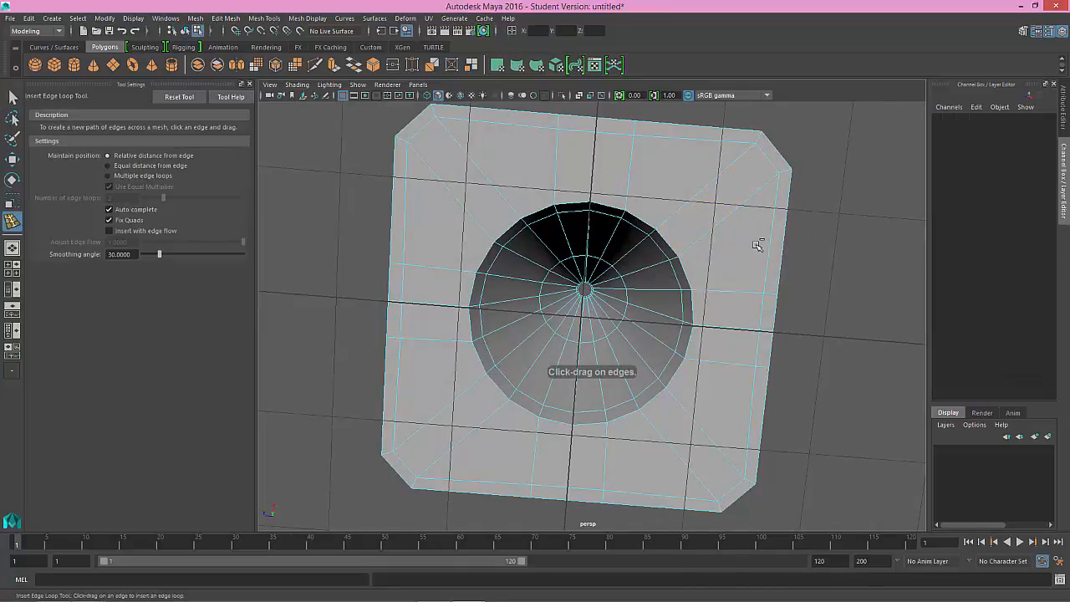
pyautogui.moveTo(695, 247); pyautogui.dragTo(693, 251)
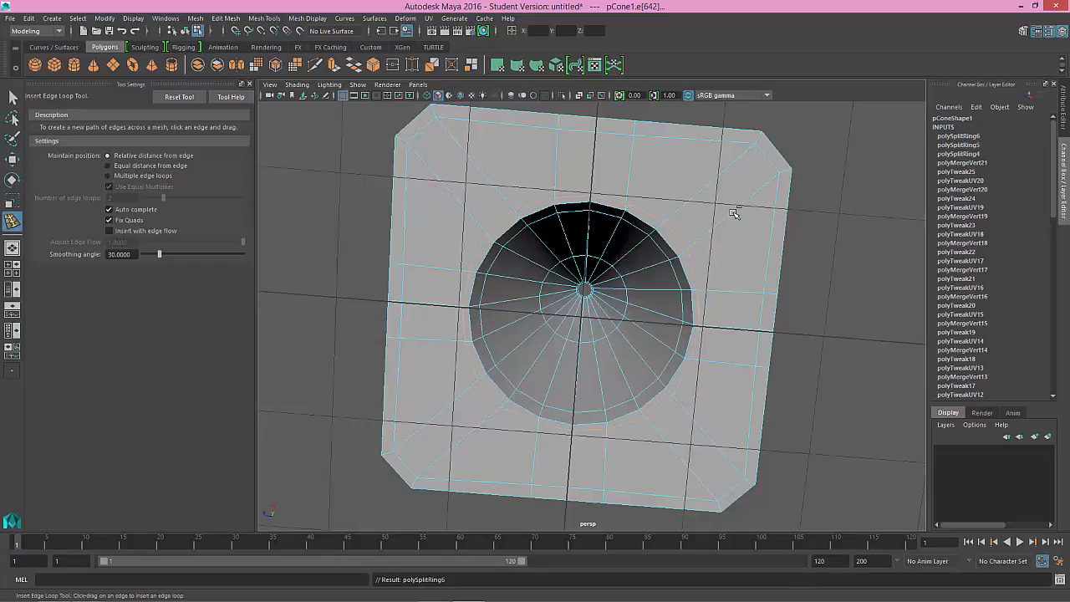
# Step: Examine the four diagonal corner faces on the flange's underside and preview the underside smoothed
pyautogui.moveTo(733, 213); pyautogui.dragTo(731, 245, button='right')
pyautogui.press('q')
pyautogui.click(719, 210)
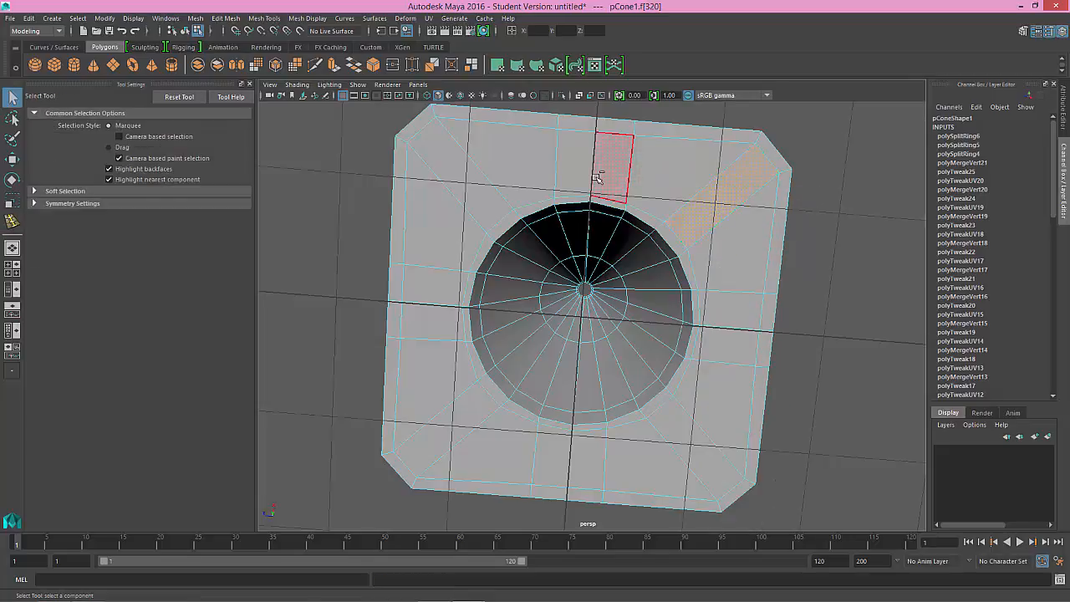
pyautogui.keyDown('shift'); pyautogui.click(489, 213); pyautogui.keyUp('shift')
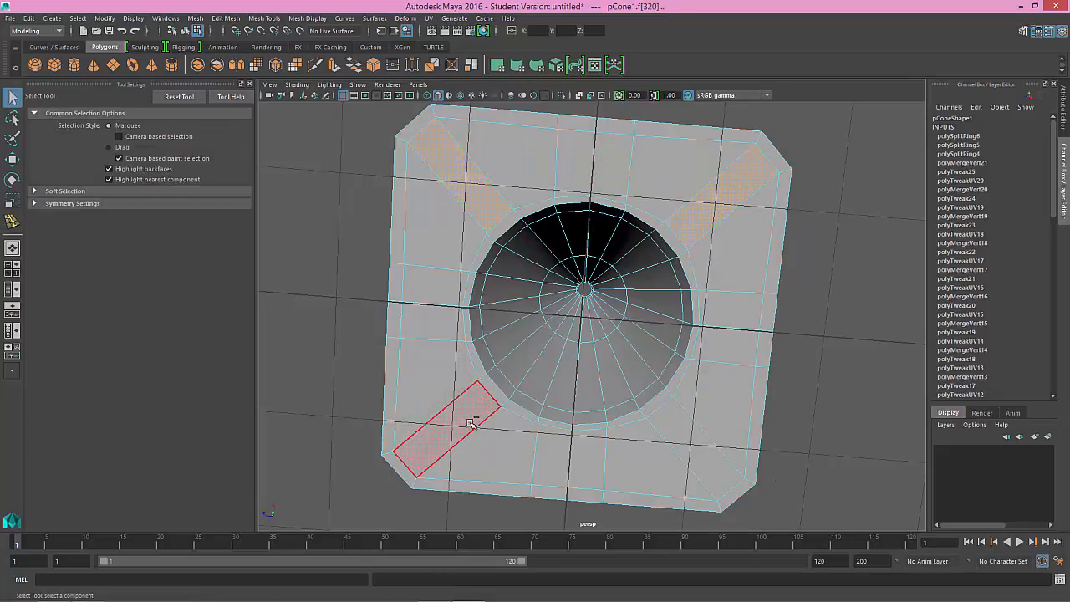
pyautogui.keyDown('shift'); pyautogui.click(469, 424); pyautogui.keyUp('shift')
pyautogui.keyDown('shift'); pyautogui.click(693, 446); pyautogui.keyUp('shift')
pyautogui.click(819, 318)
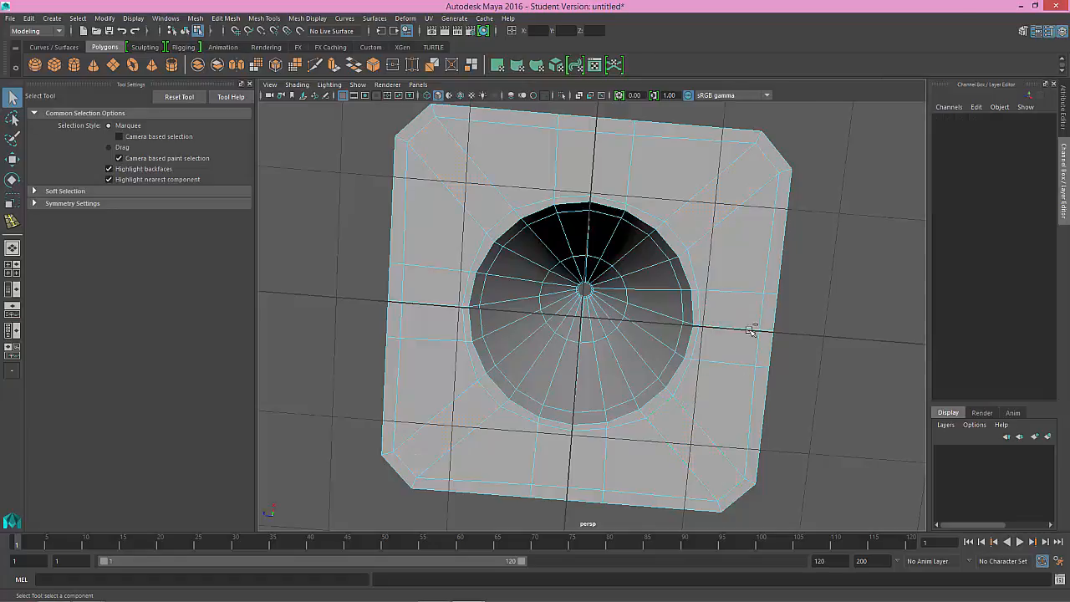
pyautogui.press('3')
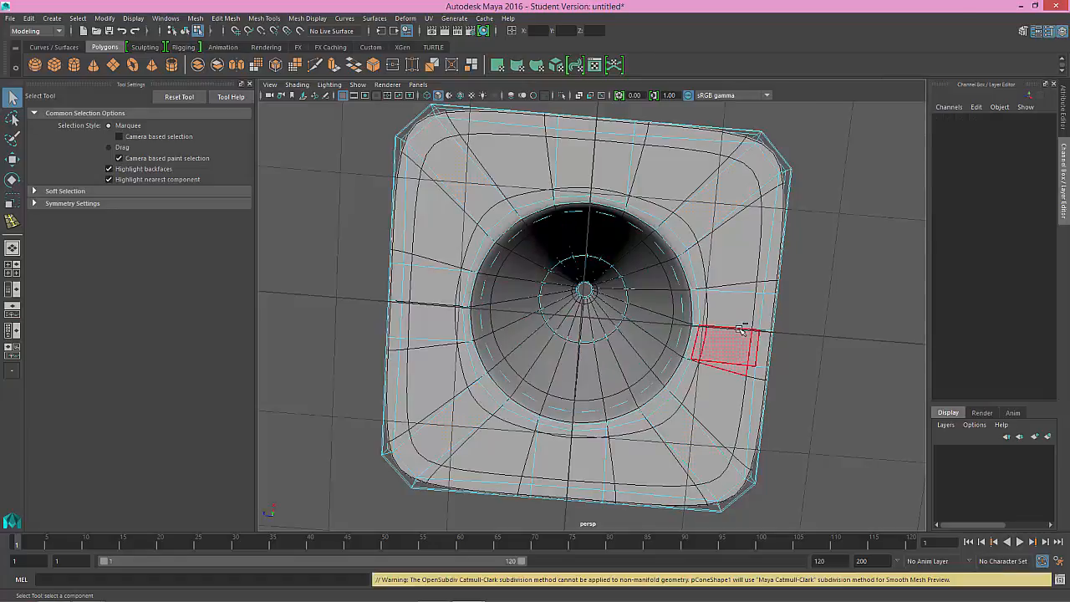
pyautogui.press('1')
# Step: Select the middle edges running from the cone's opening to the rim on the sides of the flange's underside
pyautogui.moveTo(739, 280); pyautogui.dragTo(737, 254, button='right')
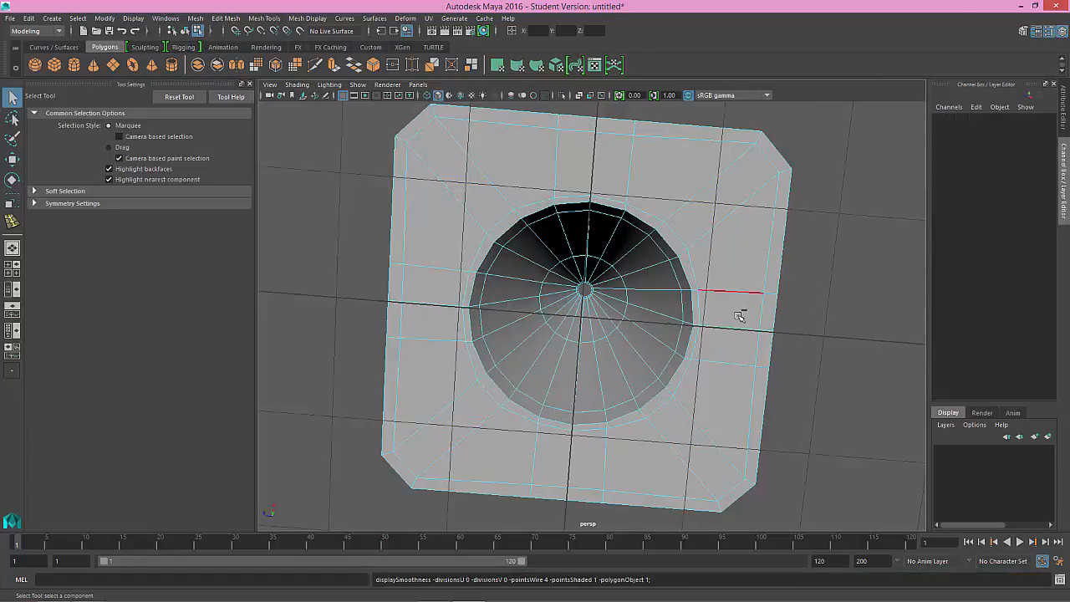
pyautogui.click(754, 326)
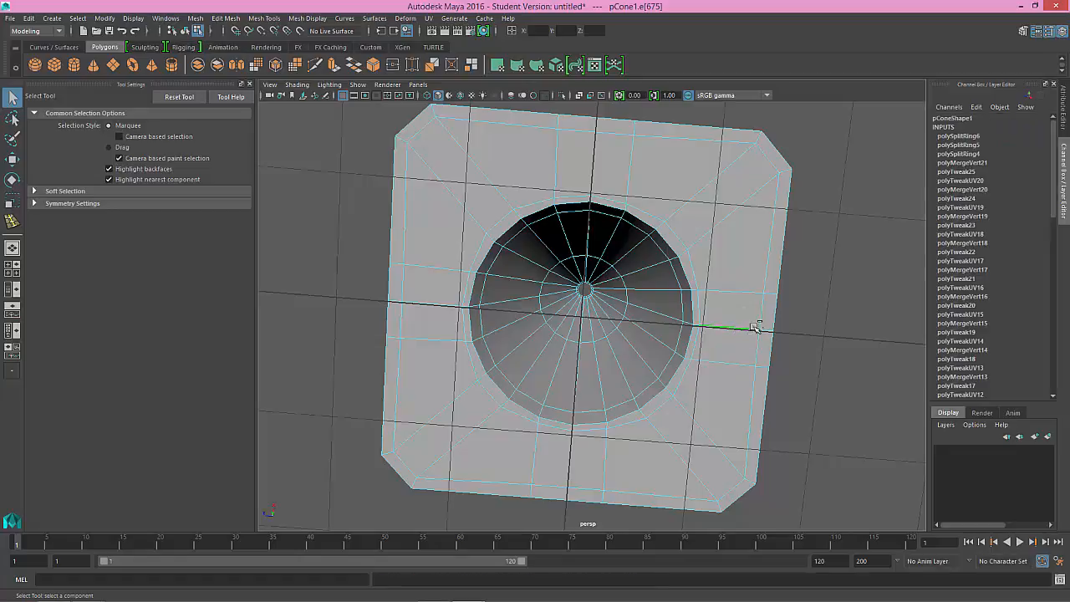
pyautogui.click(596, 159)
pyautogui.keyDown('alt'); pyautogui.moveTo(597, 167); pyautogui.dragTo(626, 215); pyautogui.keyUp('alt')
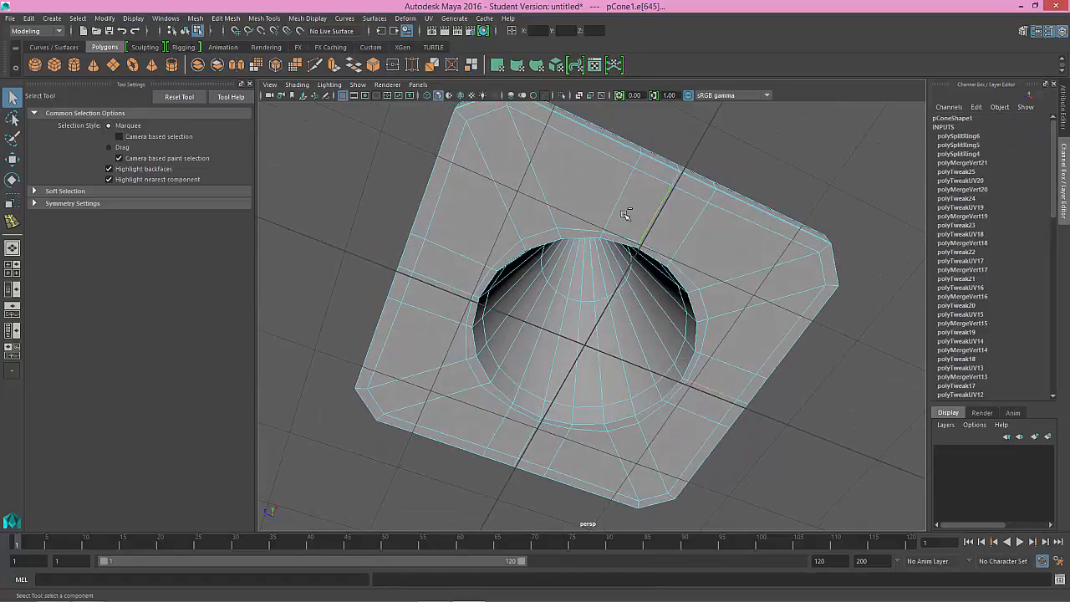
pyautogui.keyDown('shift'); pyautogui.click(538, 438); pyautogui.keyUp('shift')
# Step: Try adding edge loops on both sides of an underside middle edge with the Offset Edge Loop tool, and undo the attempt
pyautogui.click(302, 18)
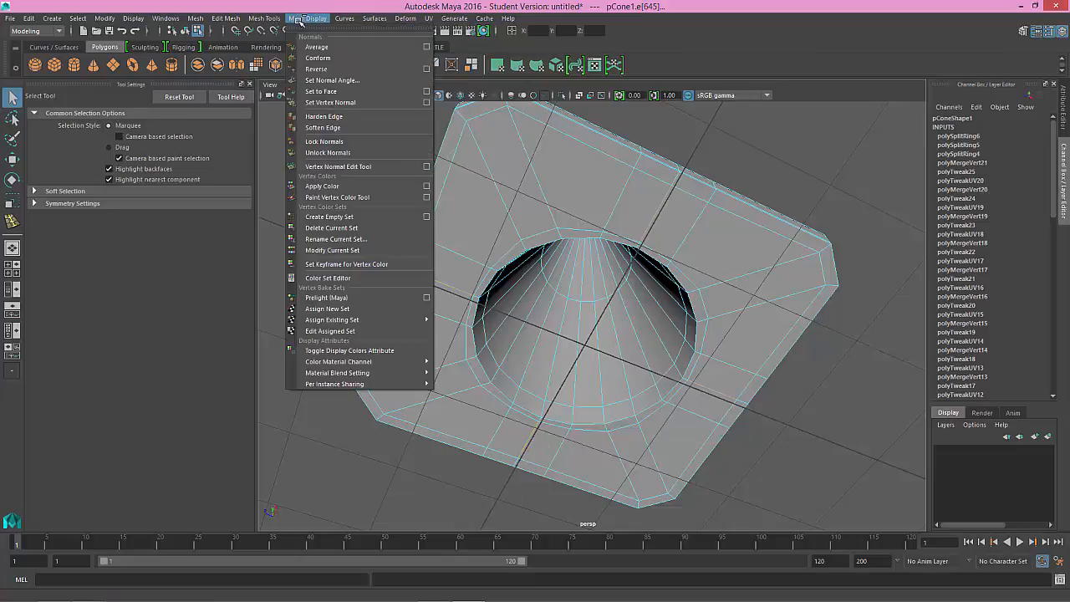
pyautogui.moveTo(274, 18)
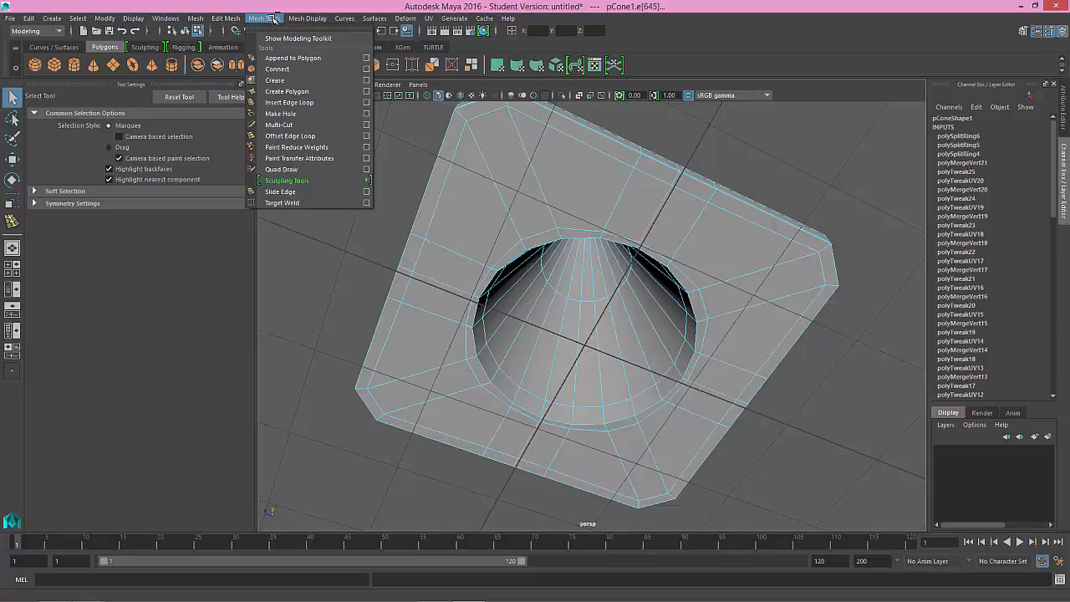
pyautogui.click(306, 136)
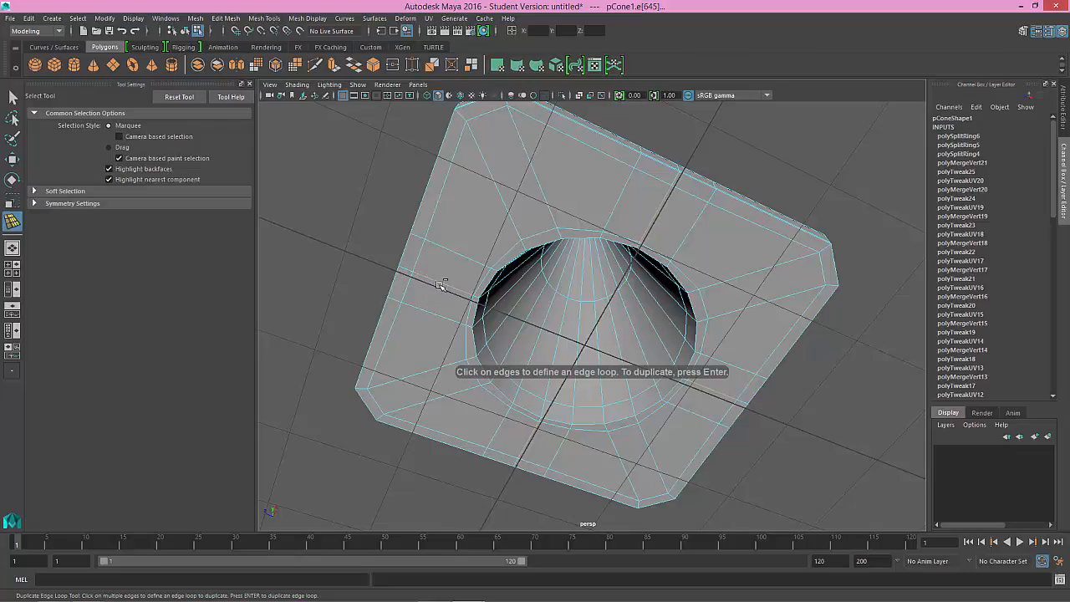
pyautogui.moveTo(442, 283); pyautogui.dragTo(356, 310)
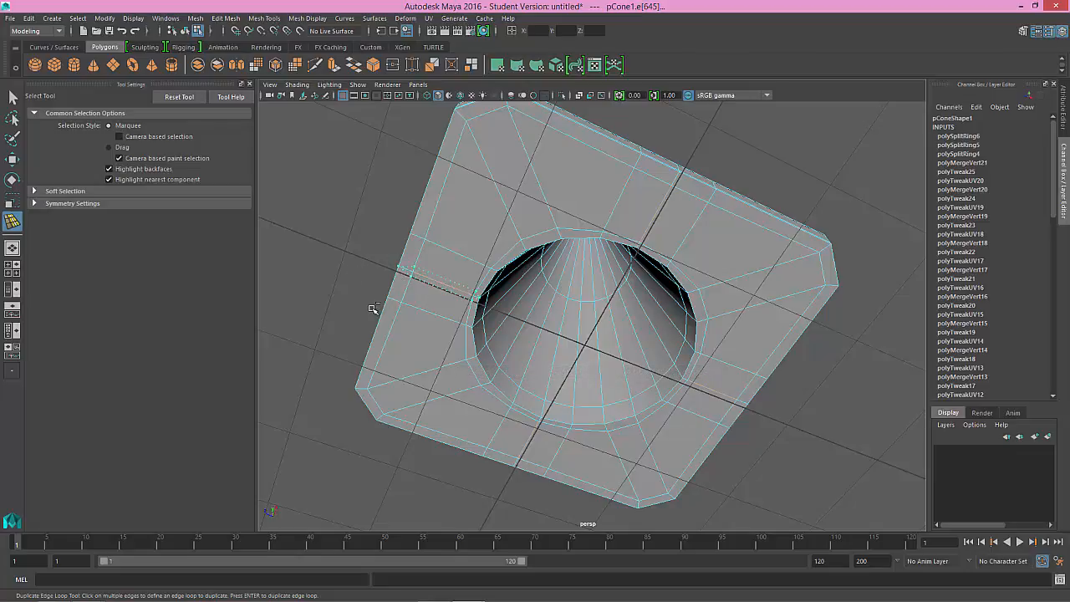
pyautogui.hotkey('ctrl', 'z')
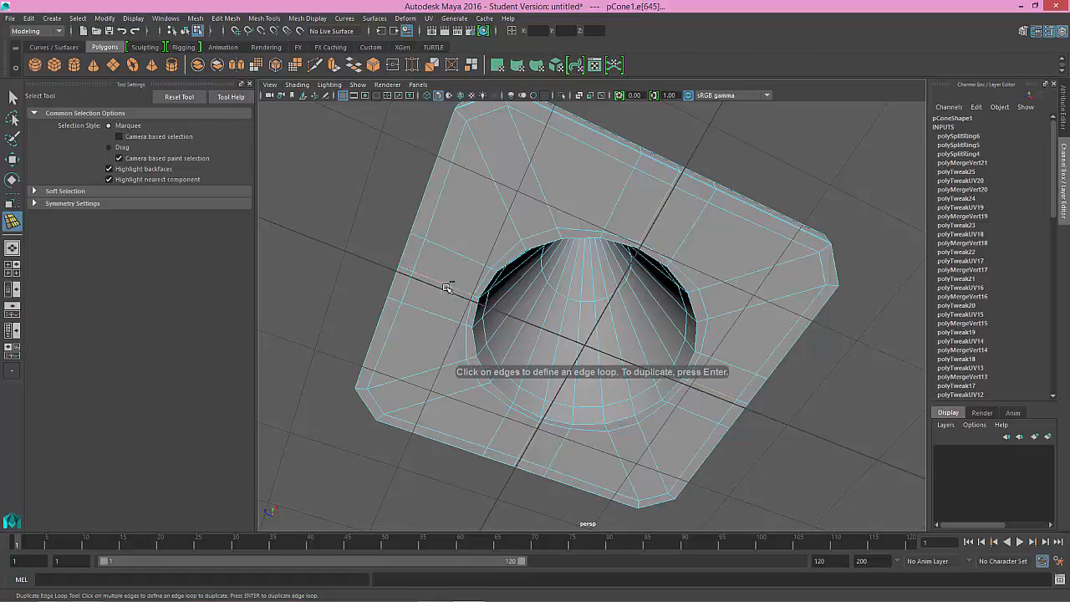
pyautogui.moveTo(444, 298); pyautogui.dragTo(424, 290)
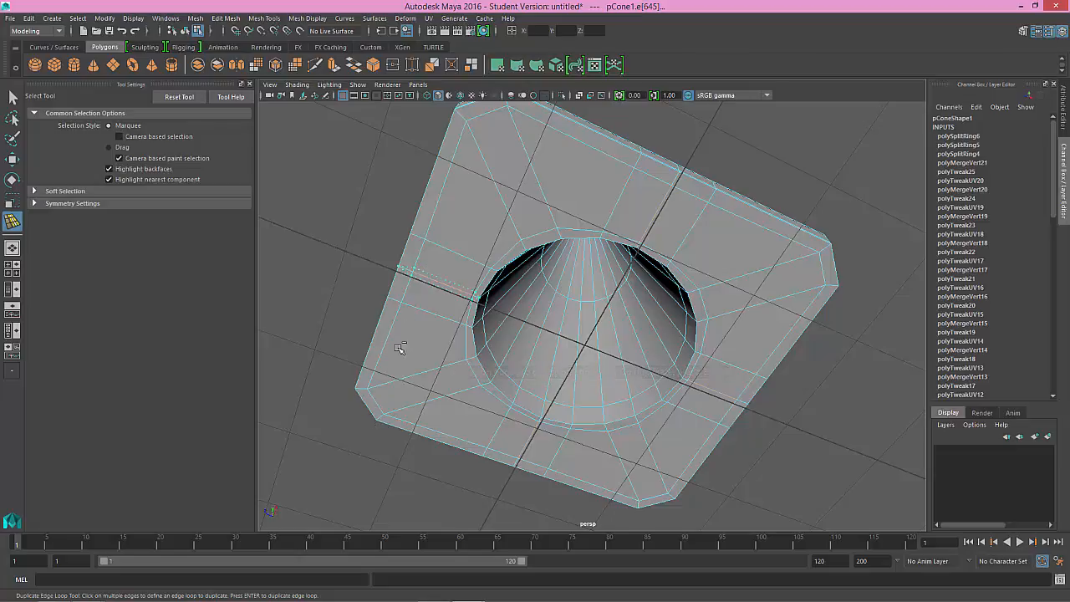
pyautogui.hotkey('ctrl', 'z')
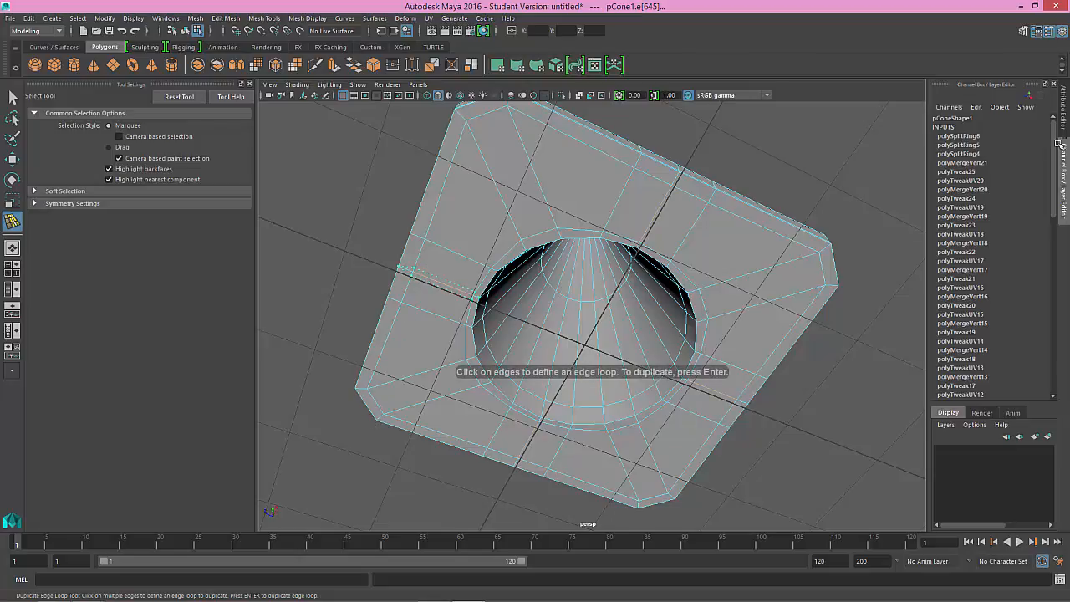
pyautogui.press('Return')
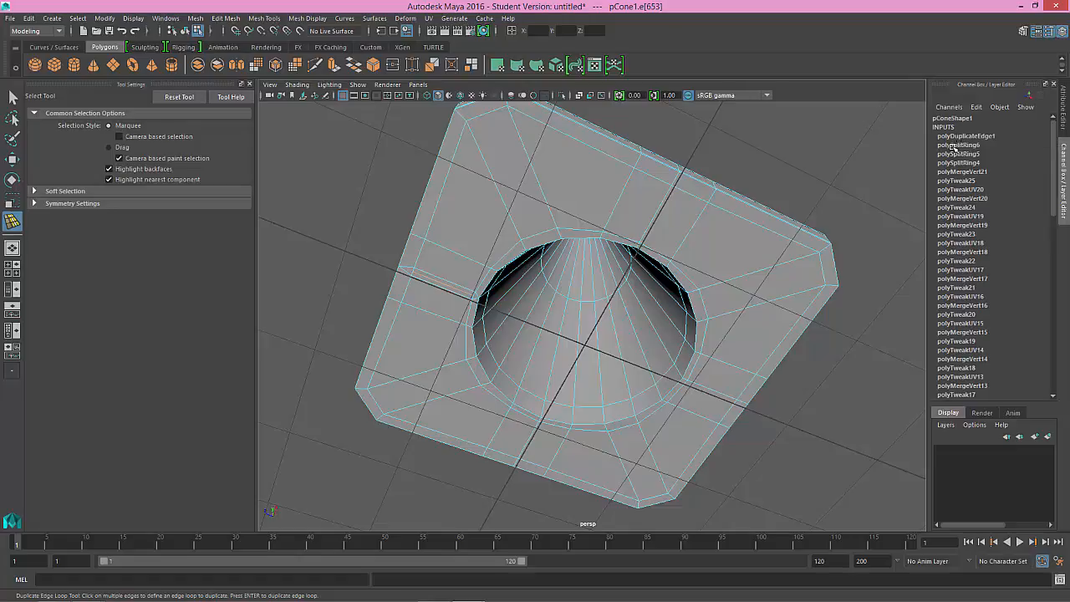
pyautogui.hotkey('ctrl', 'z')
pyautogui.hotkey('ctrl', 'z')
pyautogui.hotkey('ctrl', 'z')
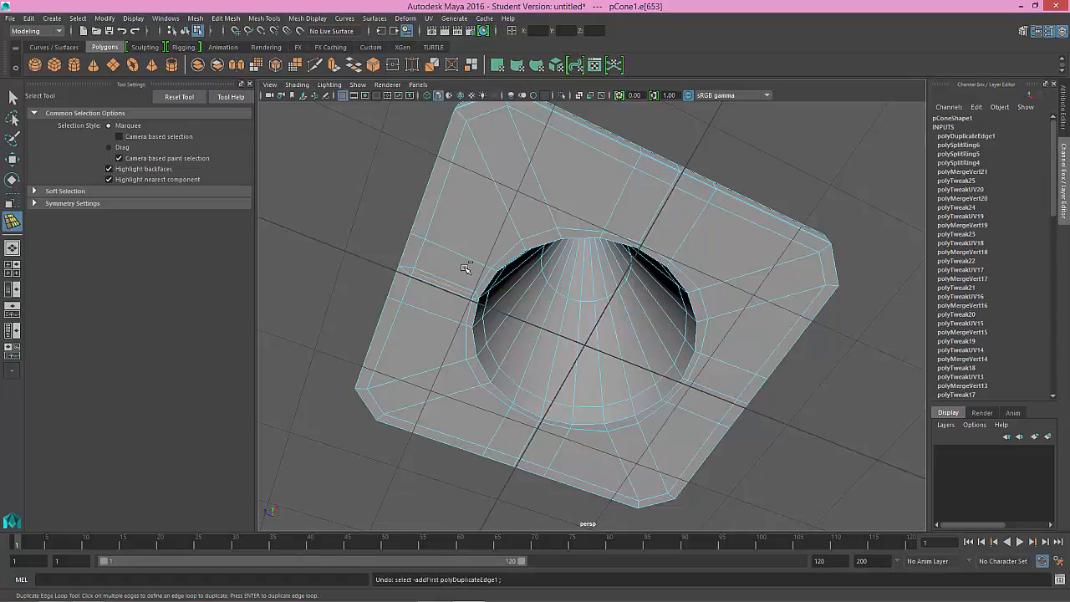
pyautogui.hotkey('ctrl', 'z')
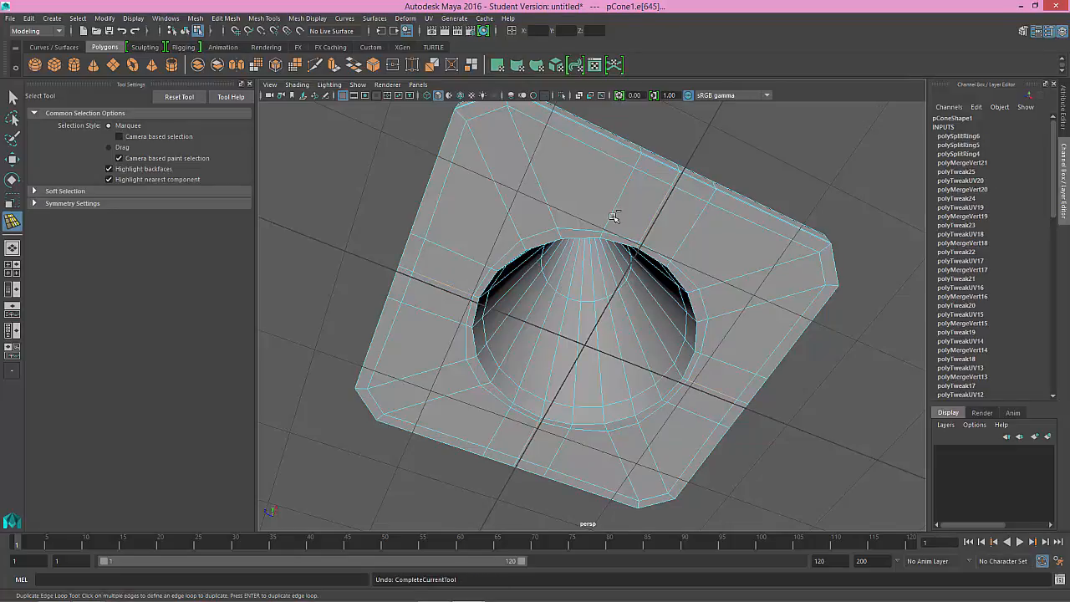
# Step: Select the whole cone in object mode and delete its construction history
pyautogui.moveTo(613, 218); pyautogui.dragTo(651, 200, button='right')
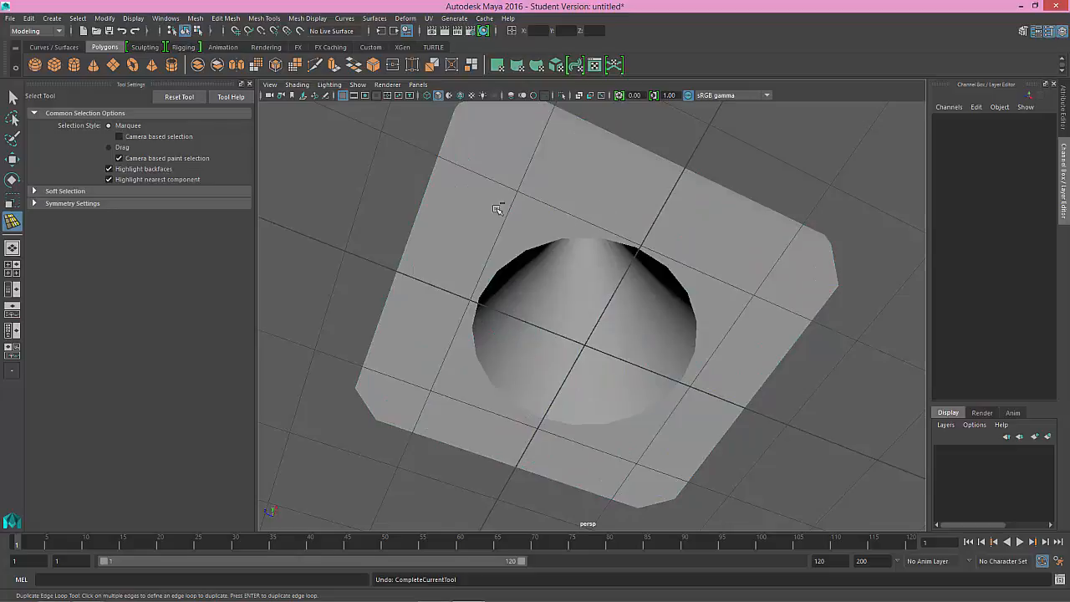
pyautogui.click(448, 198)
pyautogui.keyDown('alt'); pyautogui.moveTo(448, 198); pyautogui.dragTo(399, 199); pyautogui.keyUp('alt')
pyautogui.press('q')
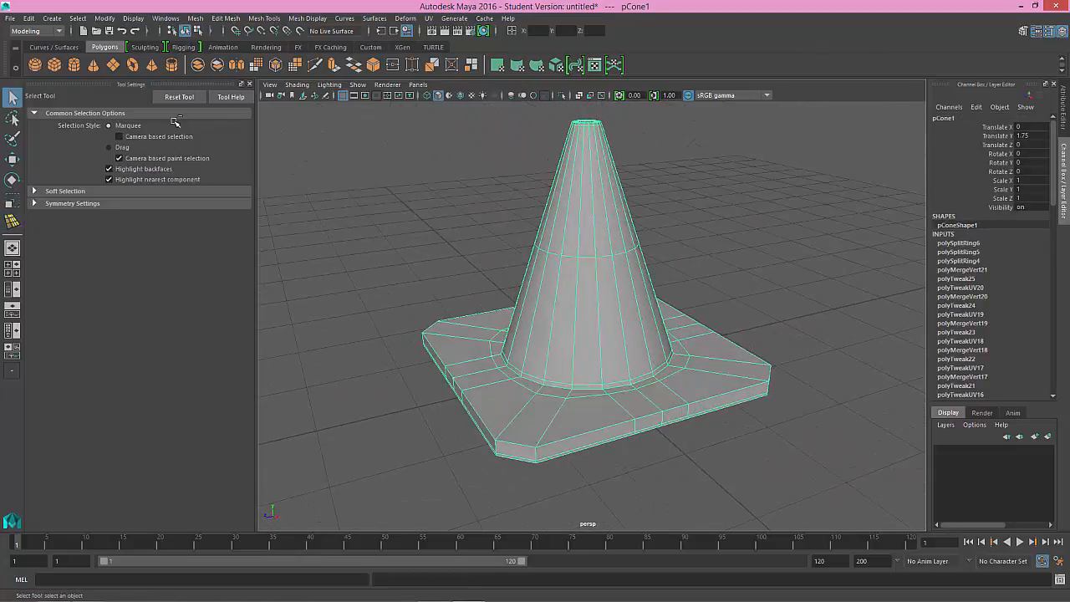
pyautogui.click(28, 18)
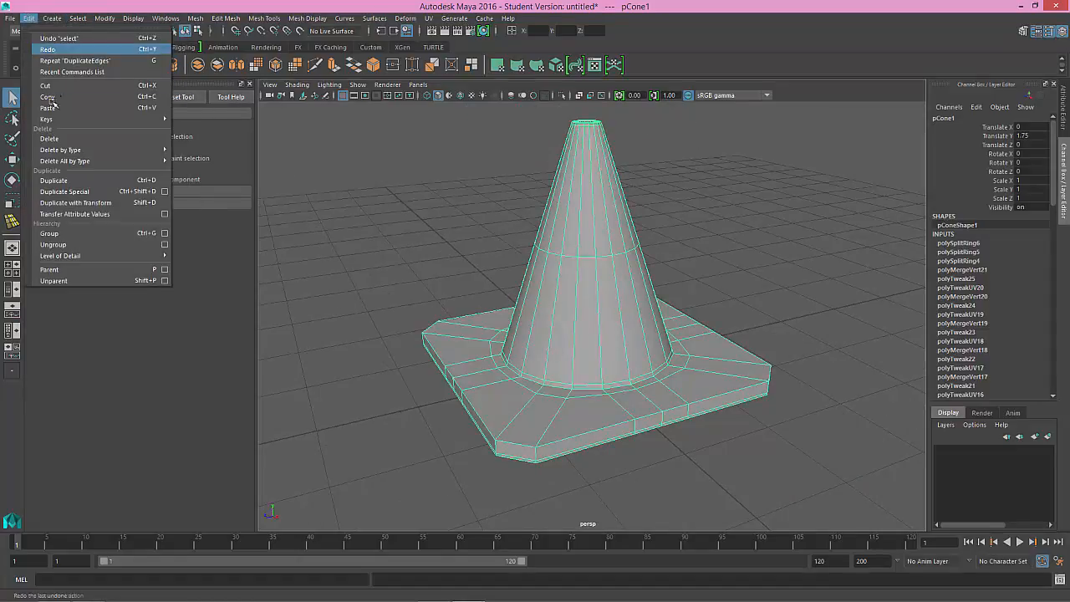
pyautogui.moveTo(124, 150)
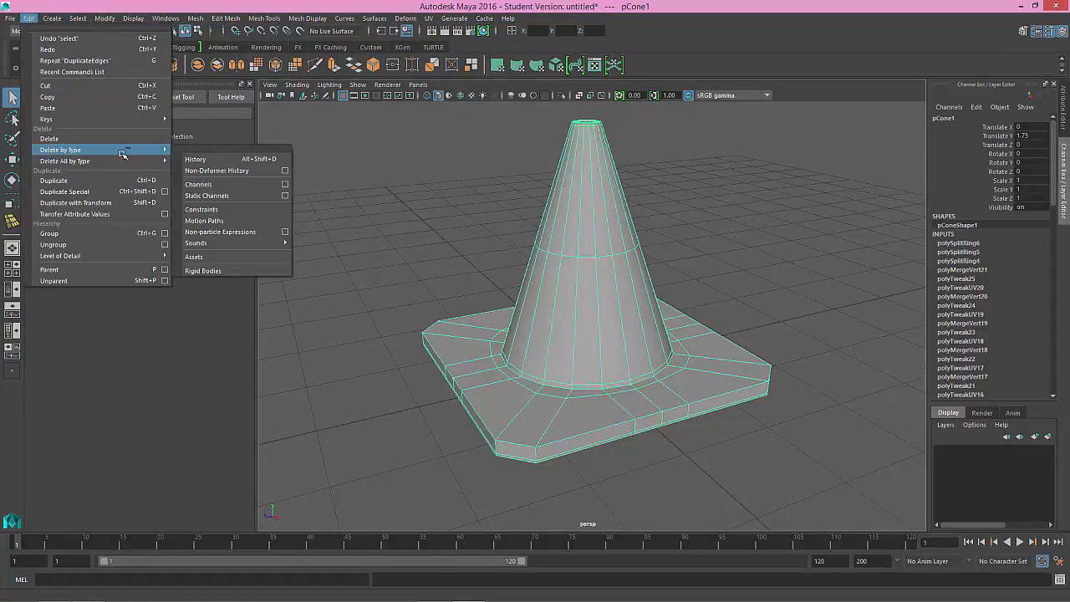
pyautogui.click(213, 160)
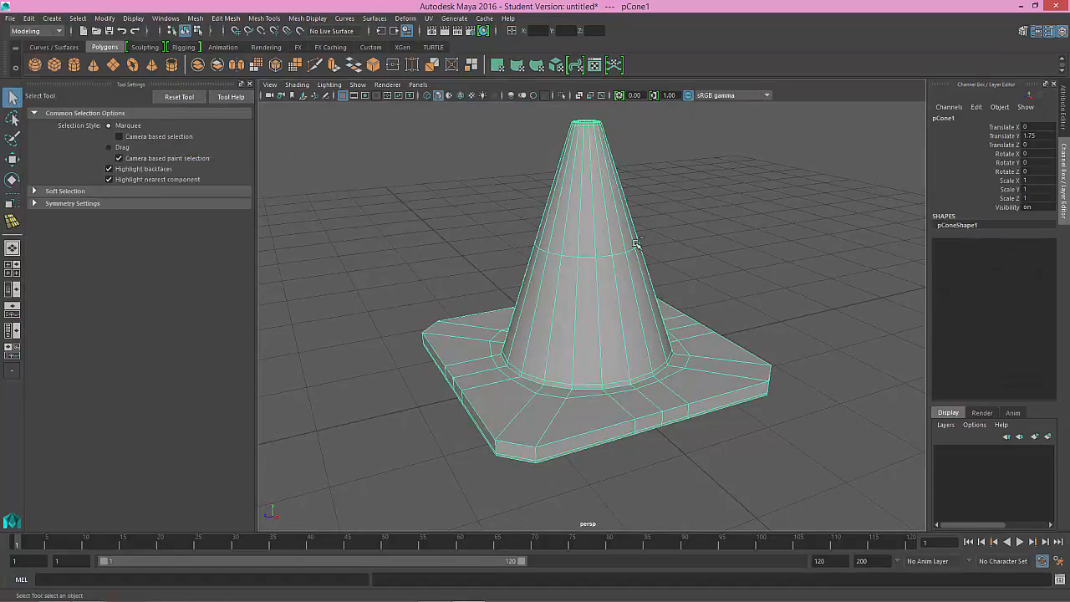
# Step: Switch the cone to edge components and activate the Offset Edge Loop tool for the flange's underside
pyautogui.keyDown('alt'); pyautogui.moveTo(636, 242); pyautogui.dragTo(626, 220); pyautogui.keyUp('alt')
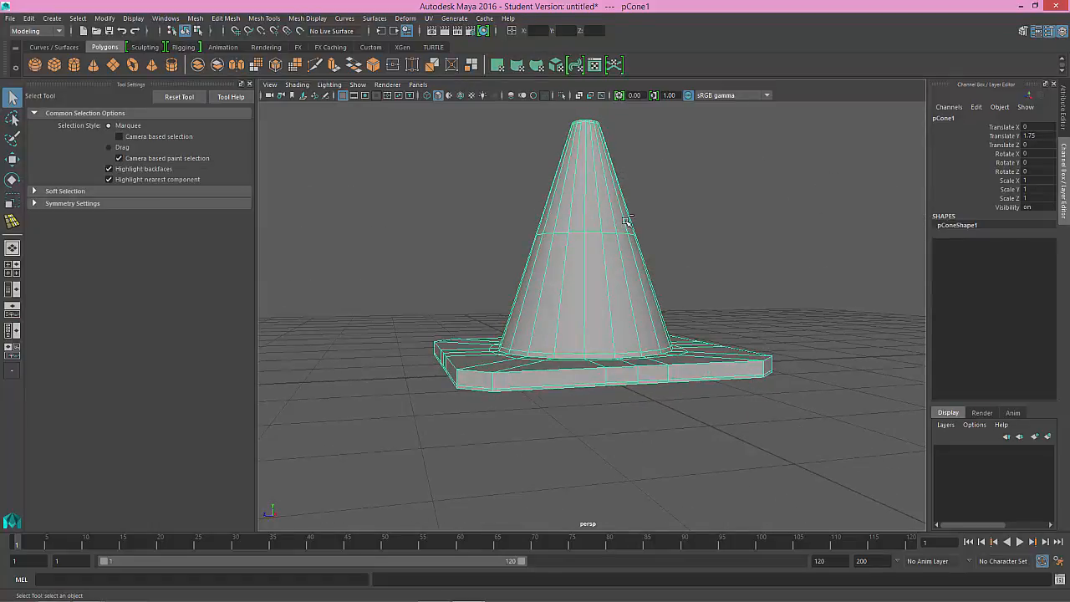
pyautogui.keyDown('alt'); pyautogui.moveTo(577, 261); pyautogui.dragTo(572, 209); pyautogui.keyUp('alt')
pyautogui.keyDown('alt'); pyautogui.moveTo(573, 217); pyautogui.dragTo(613, 286, button='right'); pyautogui.keyUp('alt')
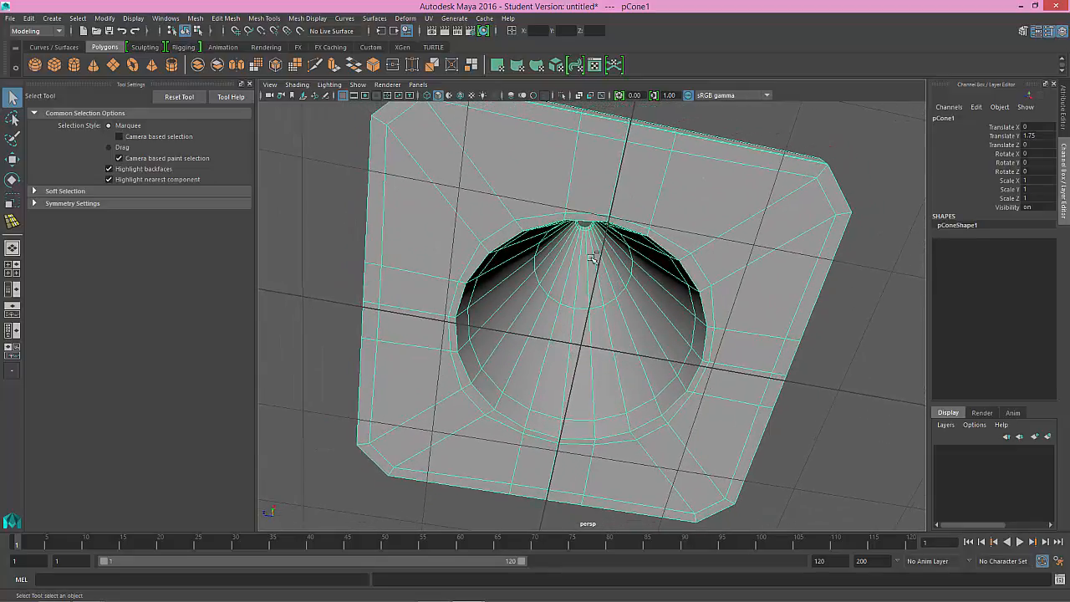
pyautogui.moveTo(589, 266)
pyautogui.keyDown('alt'); pyautogui.mouseDown()
pyautogui.moveTo(600, 249)
pyautogui.moveTo(587, 266)
pyautogui.mouseUp(); pyautogui.keyUp('alt')
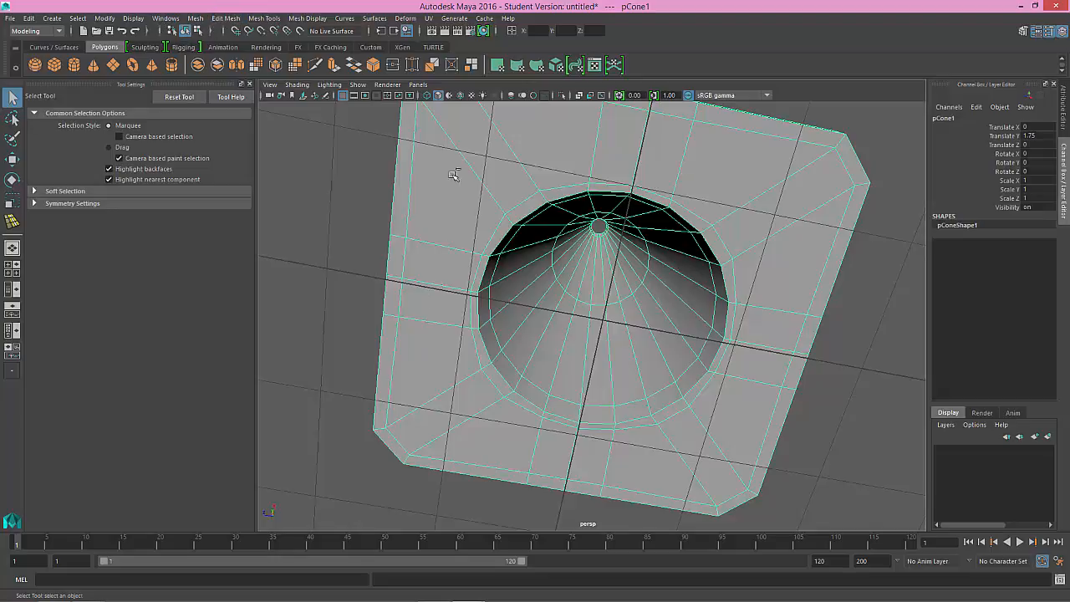
pyautogui.moveTo(500, 193); pyautogui.dragTo(496, 162, button='right')
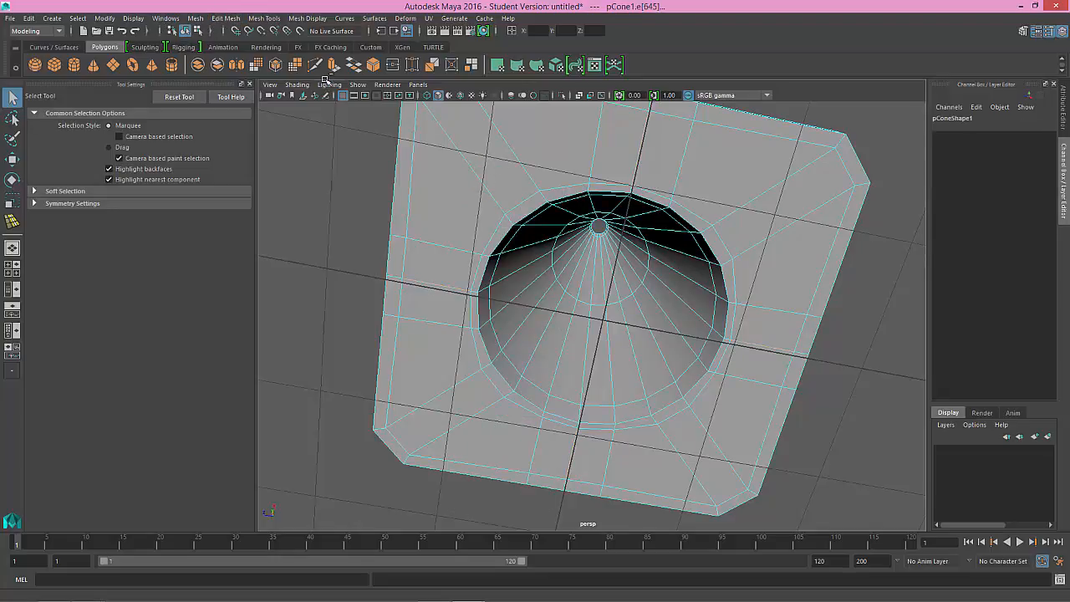
pyautogui.click(227, 18)
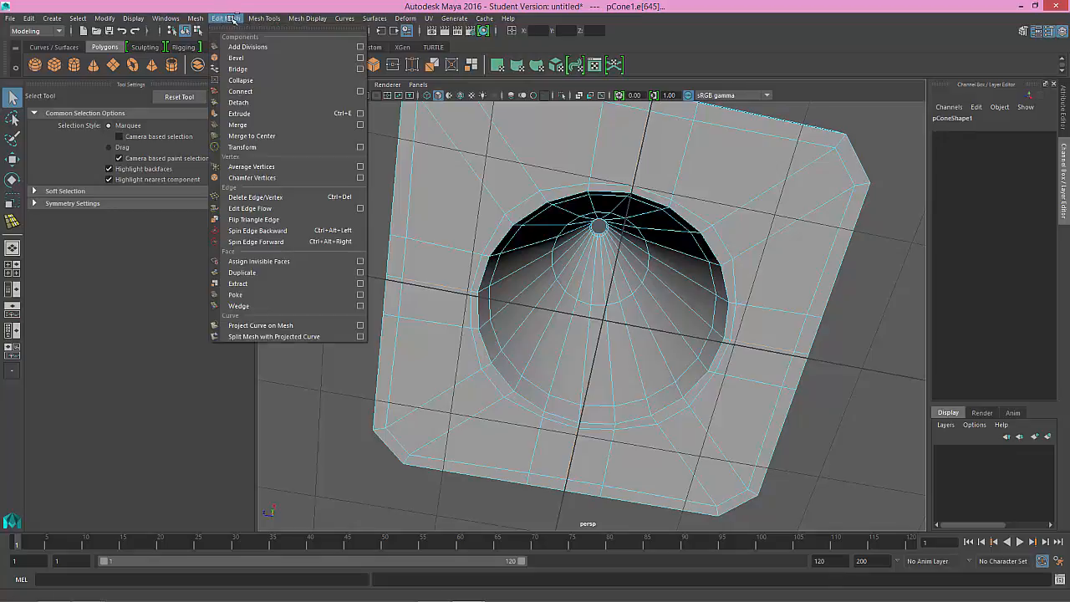
pyautogui.click(190, 19)
pyautogui.click(264, 18)
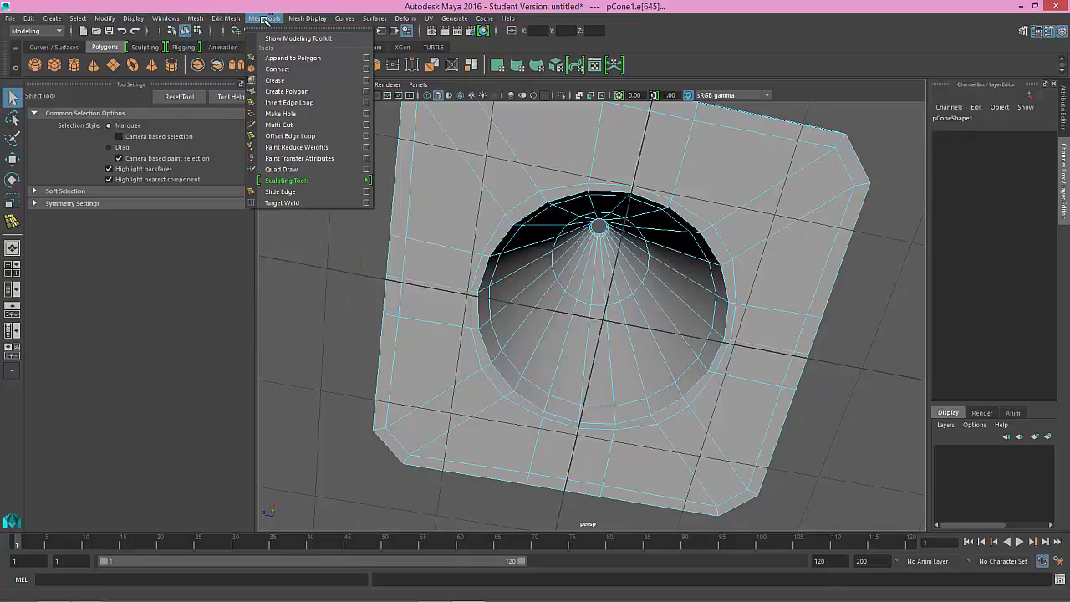
pyautogui.click(289, 101)
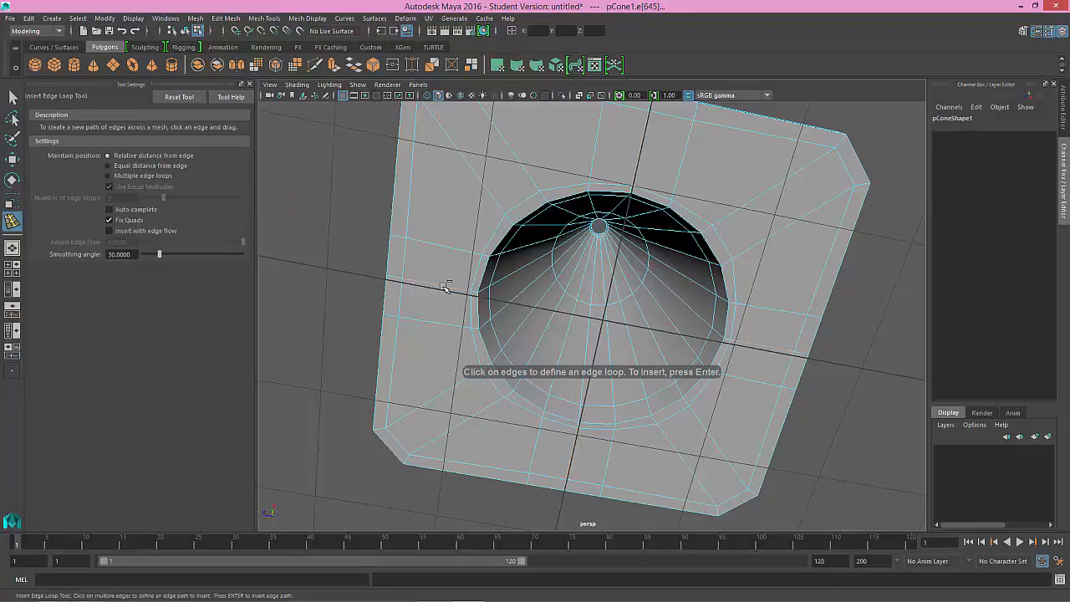
pyautogui.click(272, 19)
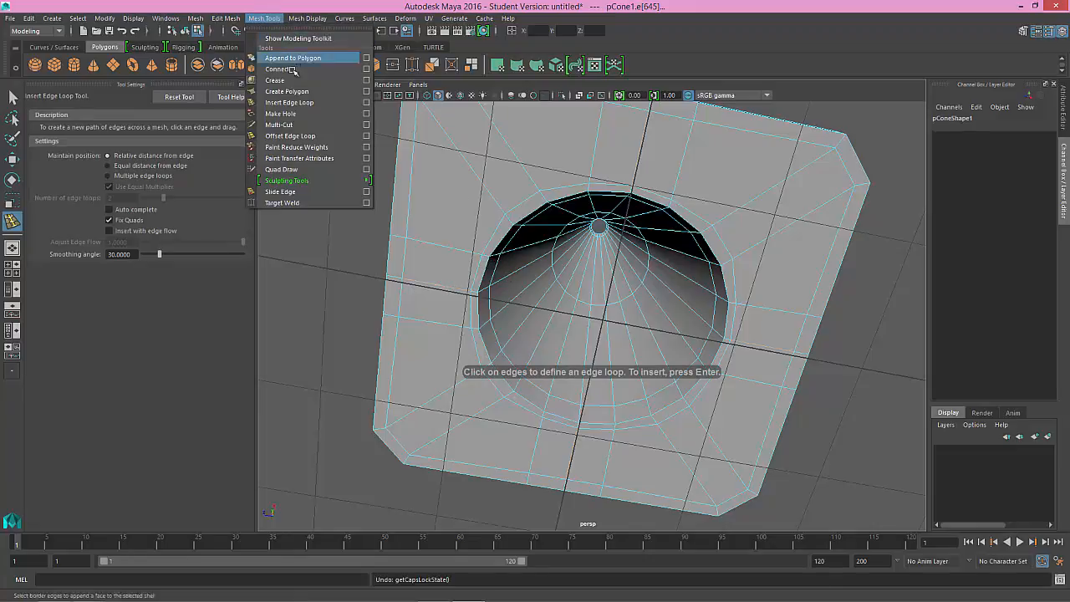
pyautogui.click(300, 136)
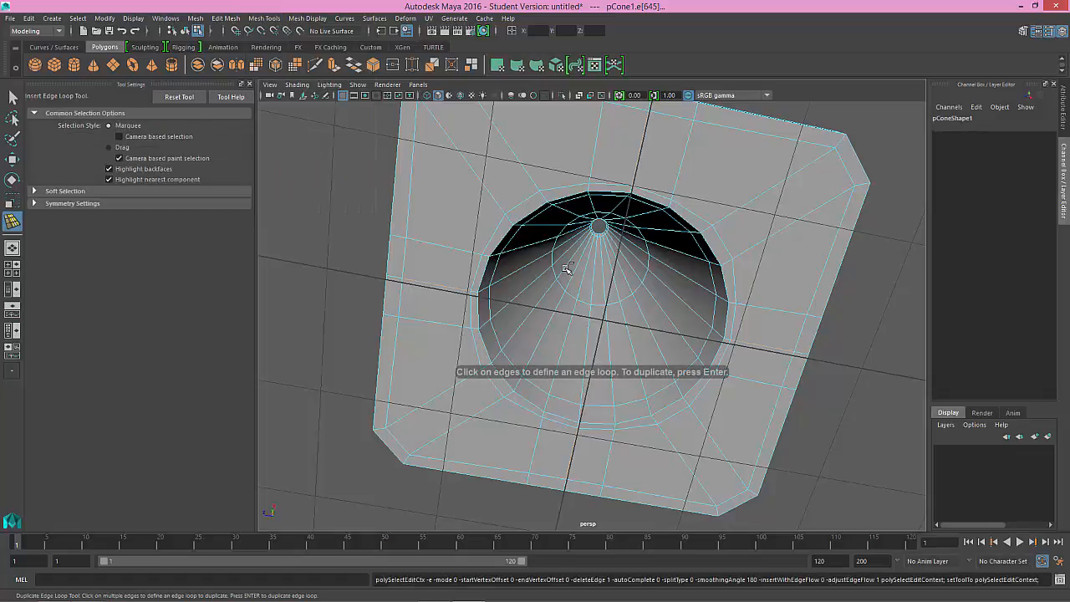
# Step: Try offsetting edge loops at different spacings on both sides of one underside middle edge, and undo the attempts
pyautogui.click(448, 287)
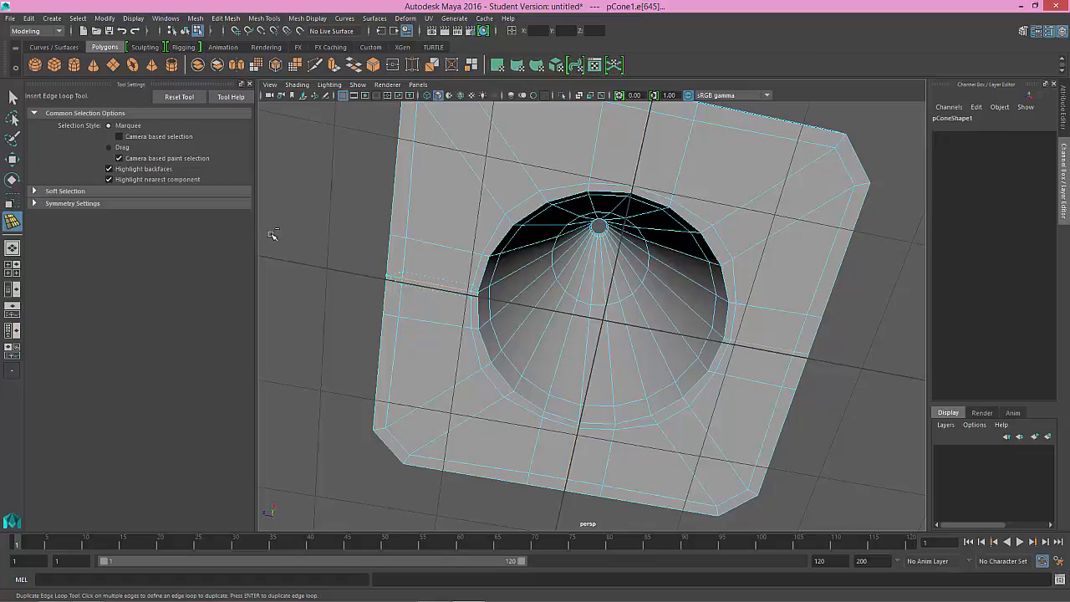
pyautogui.scroll(5, 444, 305)
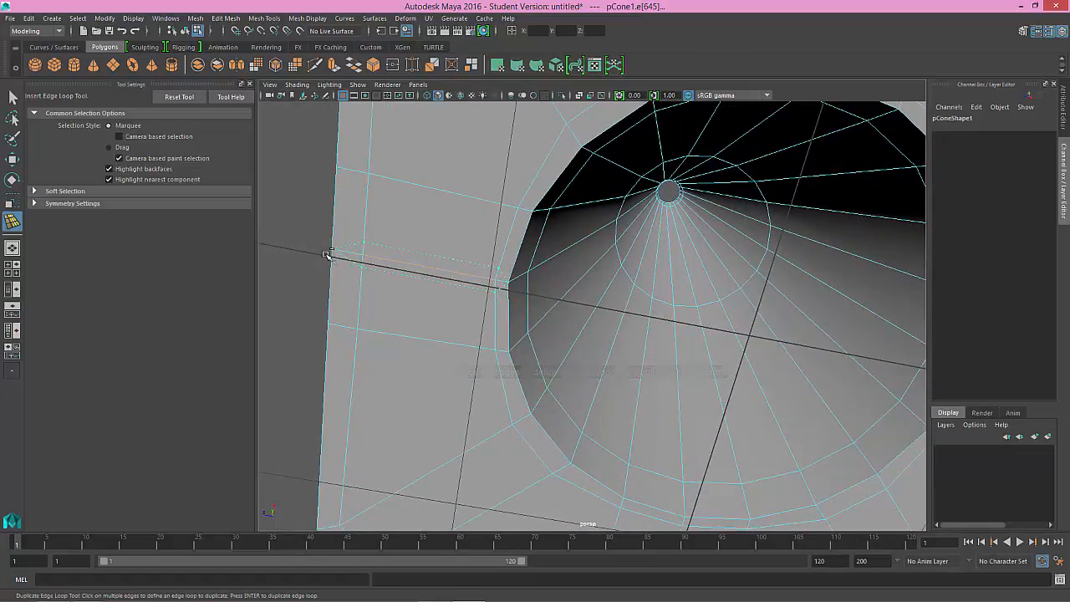
pyautogui.keyDown('alt'); pyautogui.moveTo(498, 303); pyautogui.dragTo(470, 303); pyautogui.keyUp('alt')
pyautogui.hotkey('ctrl', 'z')
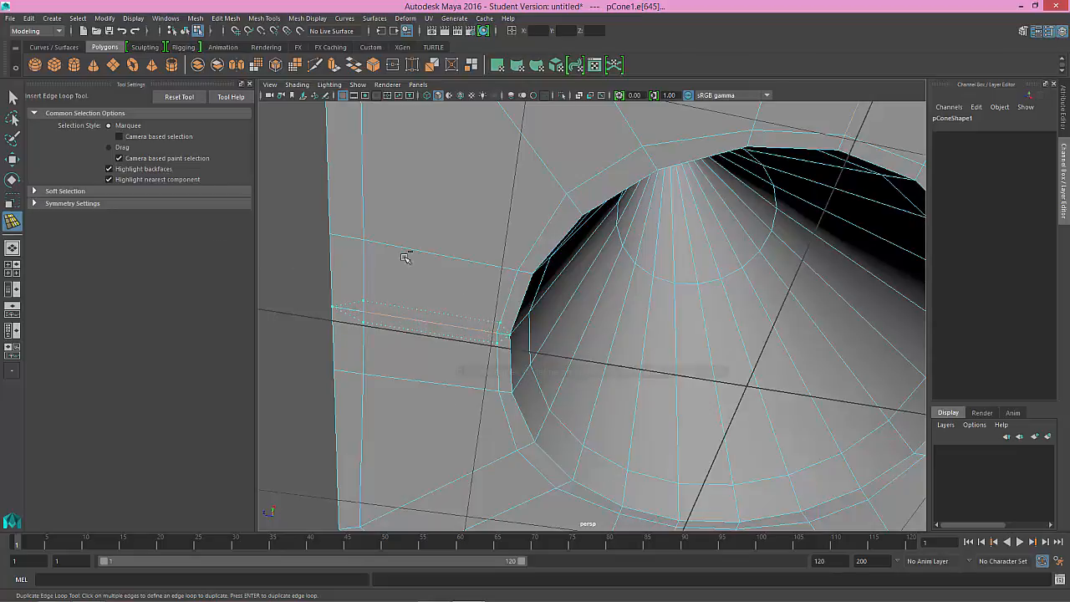
pyautogui.keyDown('alt'); pyautogui.moveTo(406, 251); pyautogui.dragTo(434, 315); pyautogui.keyUp('alt')
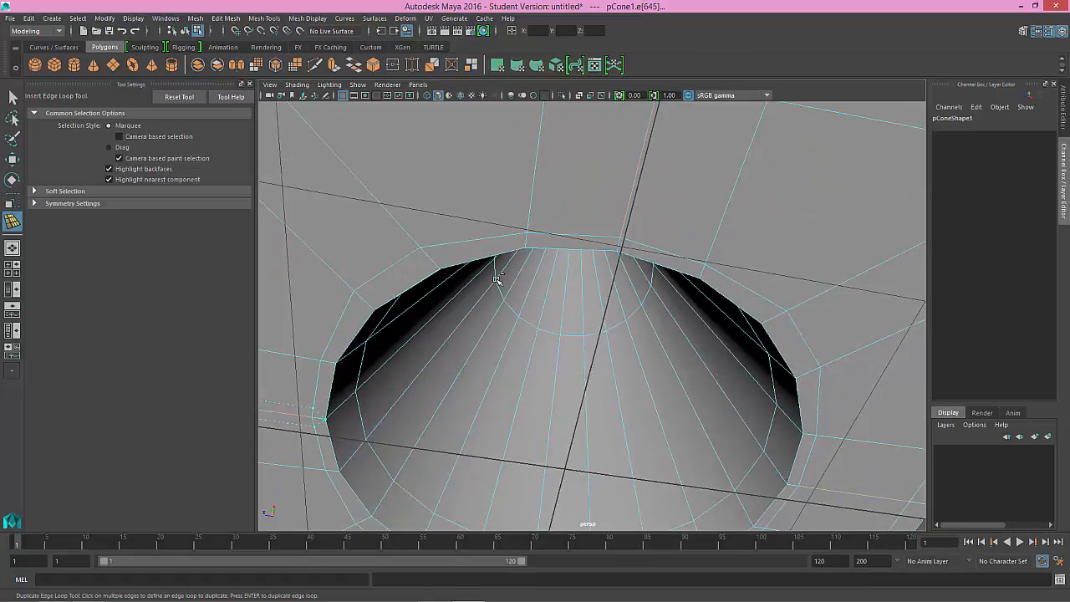
pyautogui.keyDown('alt'); pyautogui.moveTo(497, 275); pyautogui.dragTo(561, 315, button='middle'); pyautogui.keyUp('alt')
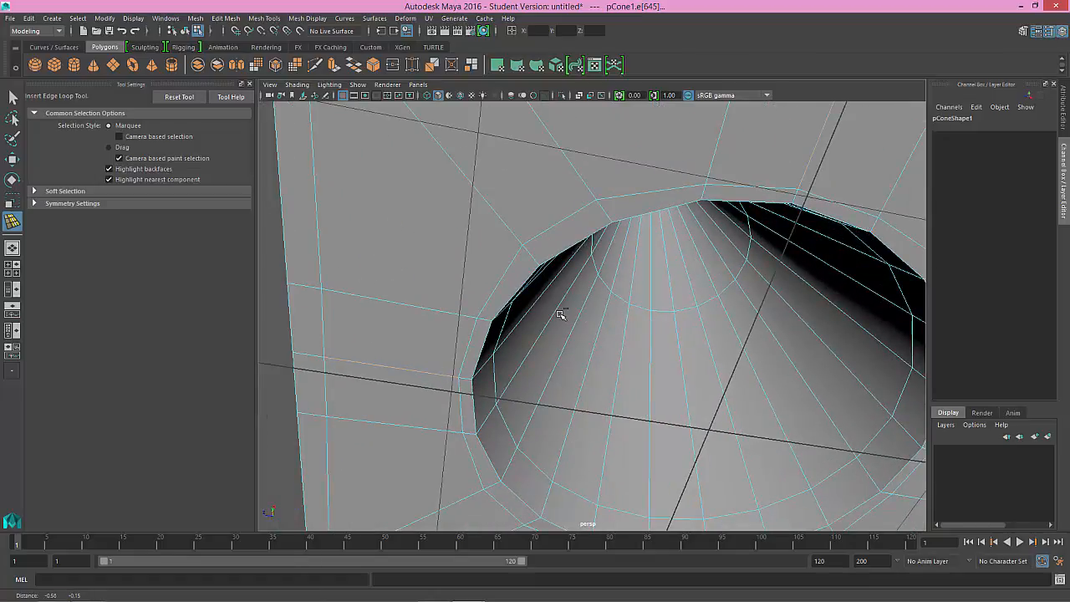
pyautogui.click(422, 373)
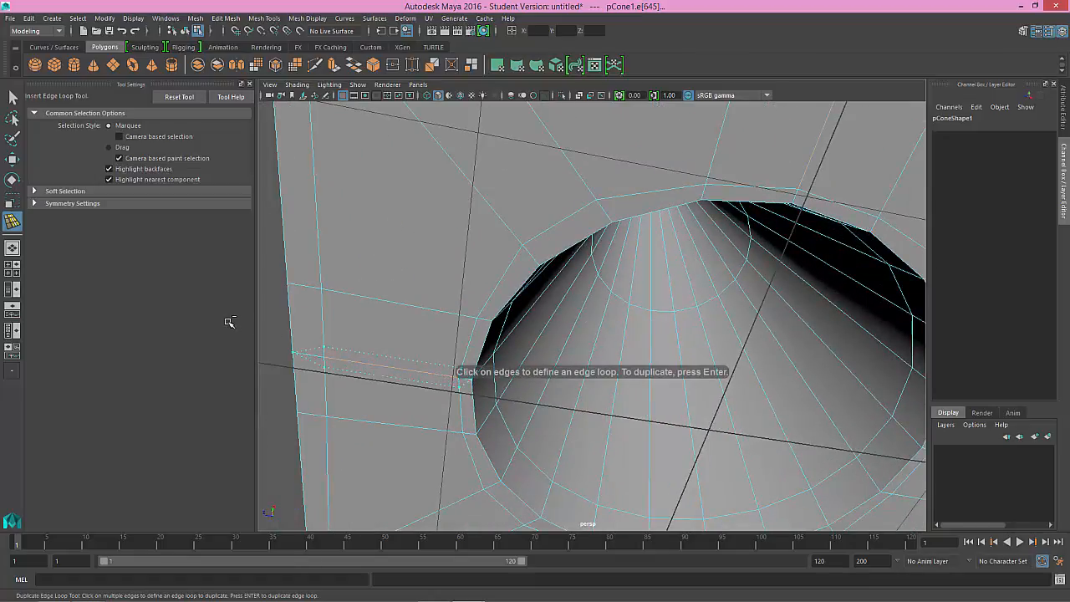
pyautogui.click(395, 370)
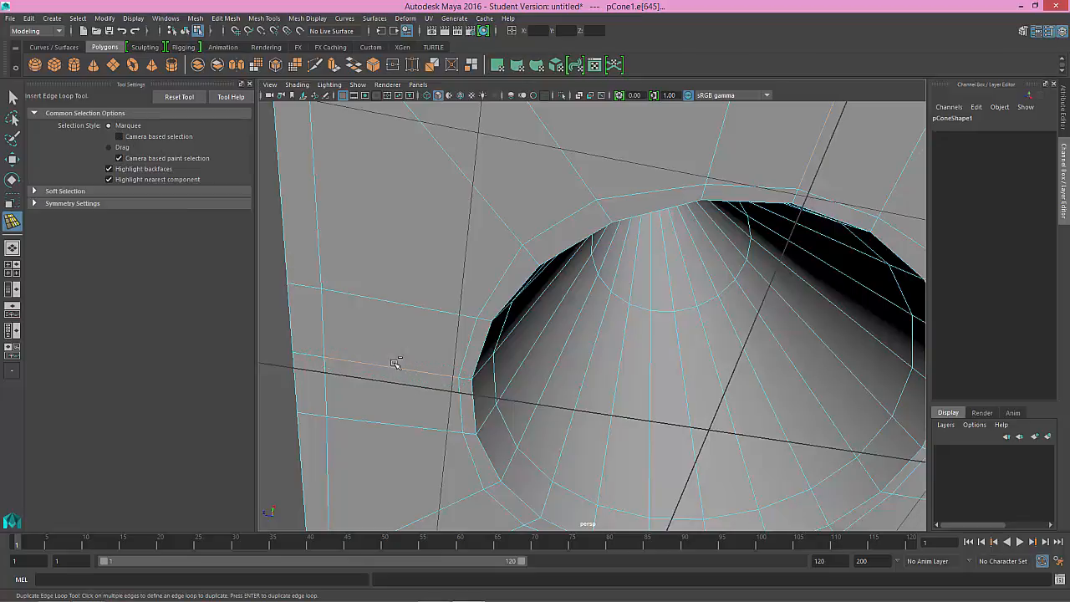
pyautogui.click(395, 364)
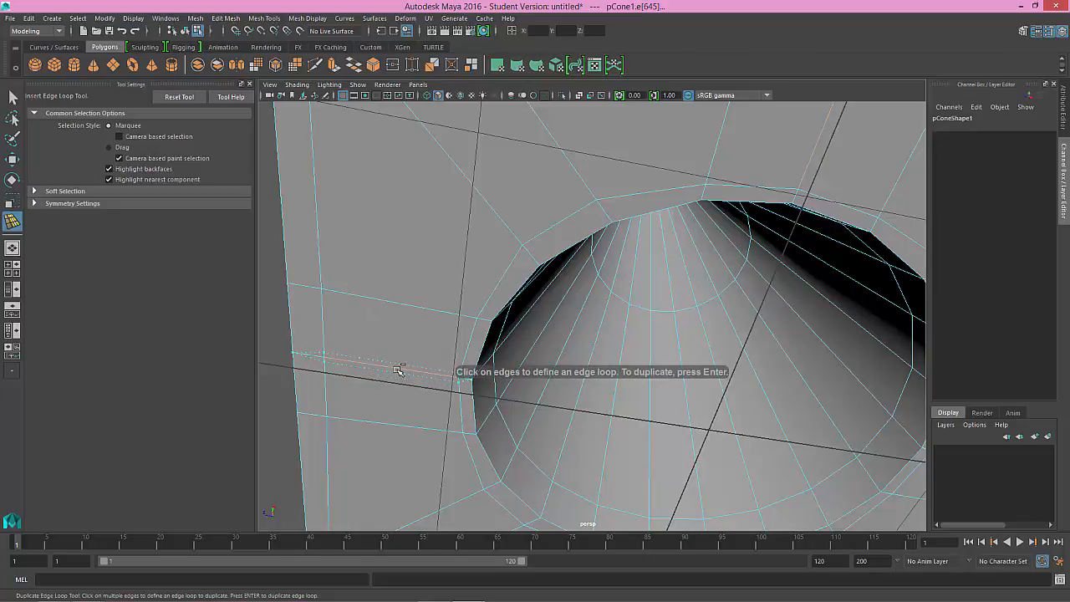
pyautogui.press('Return')
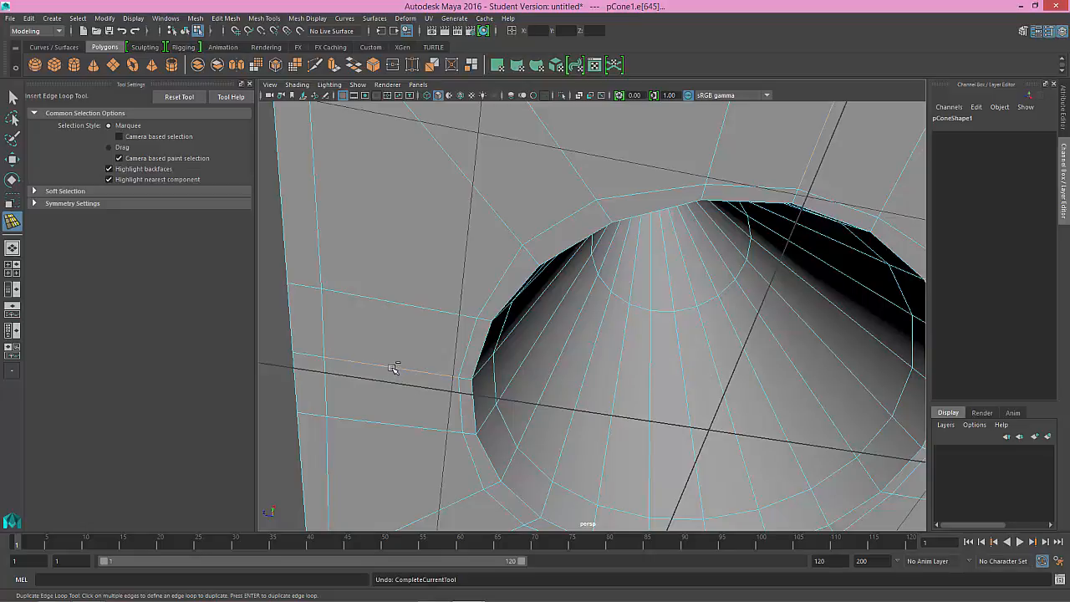
# Step: Add narrow offset edge loops on both sides of the middle edges on two adjacent sides of the flange's underside
pyautogui.click(393, 367)
pyautogui.press('Return')
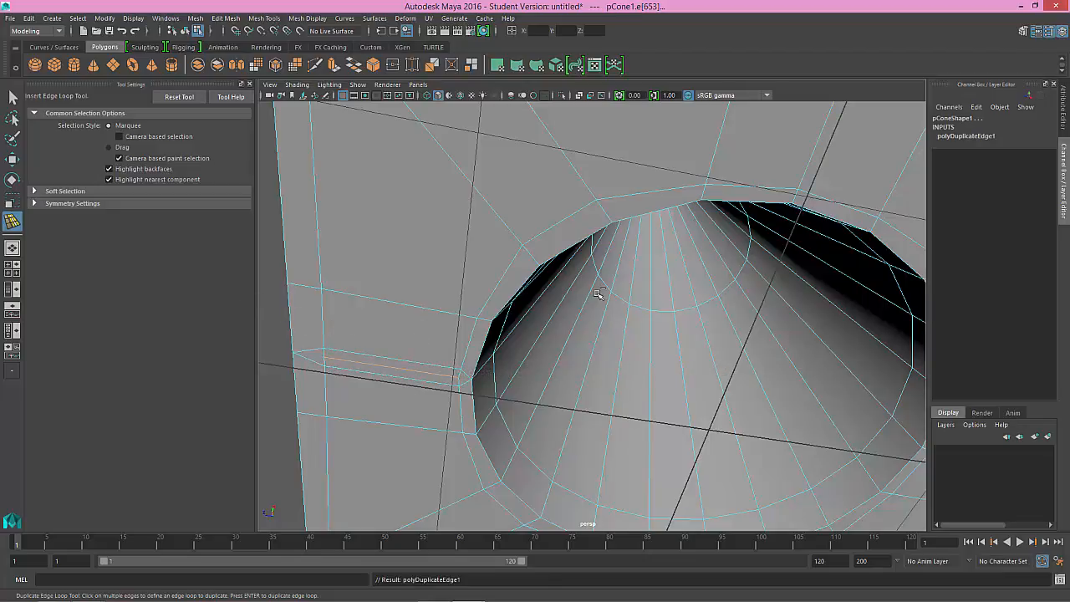
pyautogui.keyDown('alt'); pyautogui.moveTo(598, 295); pyautogui.dragTo(524, 327); pyautogui.keyUp('alt')
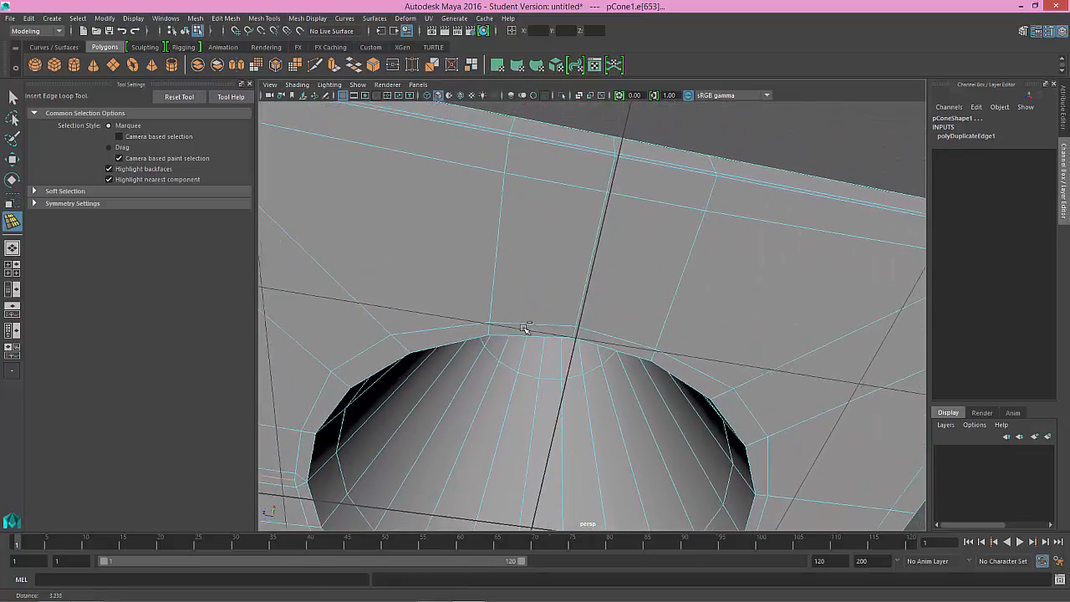
pyautogui.keyDown('alt'); pyautogui.moveTo(524, 328); pyautogui.dragTo(521, 328, button='right'); pyautogui.keyUp('alt')
pyautogui.click(586, 295)
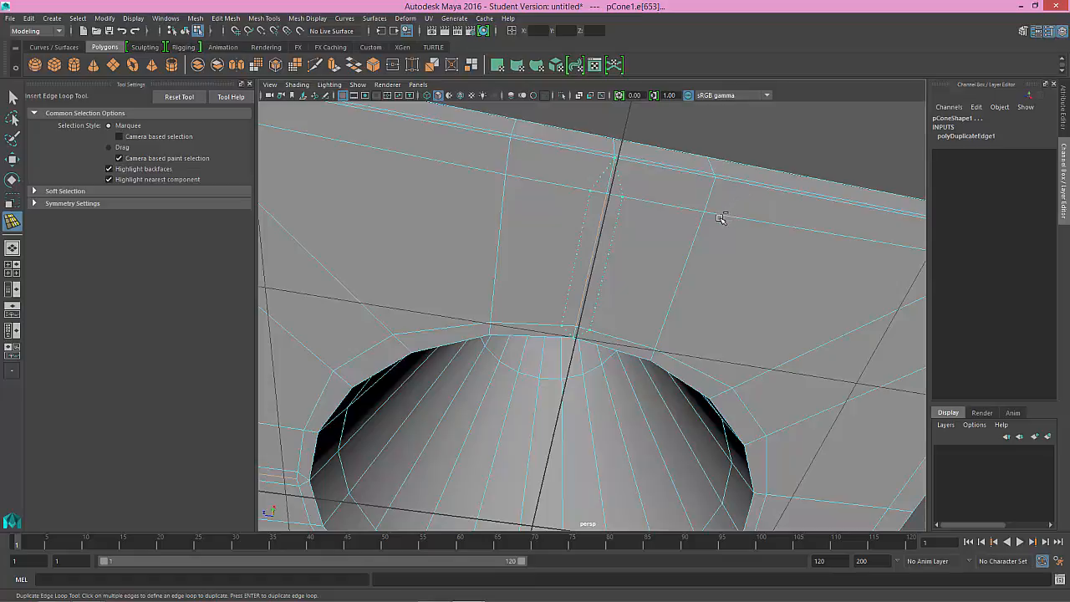
pyautogui.press('Return')
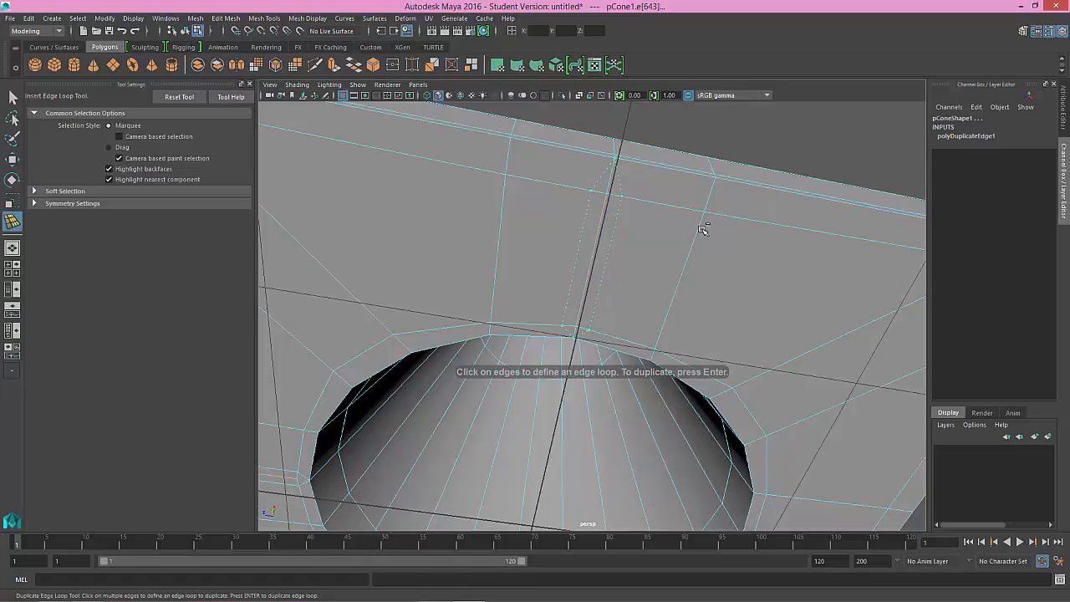
# Step: Add offset edge loops on both sides of the middle edge on the underside's third side
pyautogui.keyDown('alt'); pyautogui.moveTo(680, 293); pyautogui.dragTo(654, 301); pyautogui.keyUp('alt')
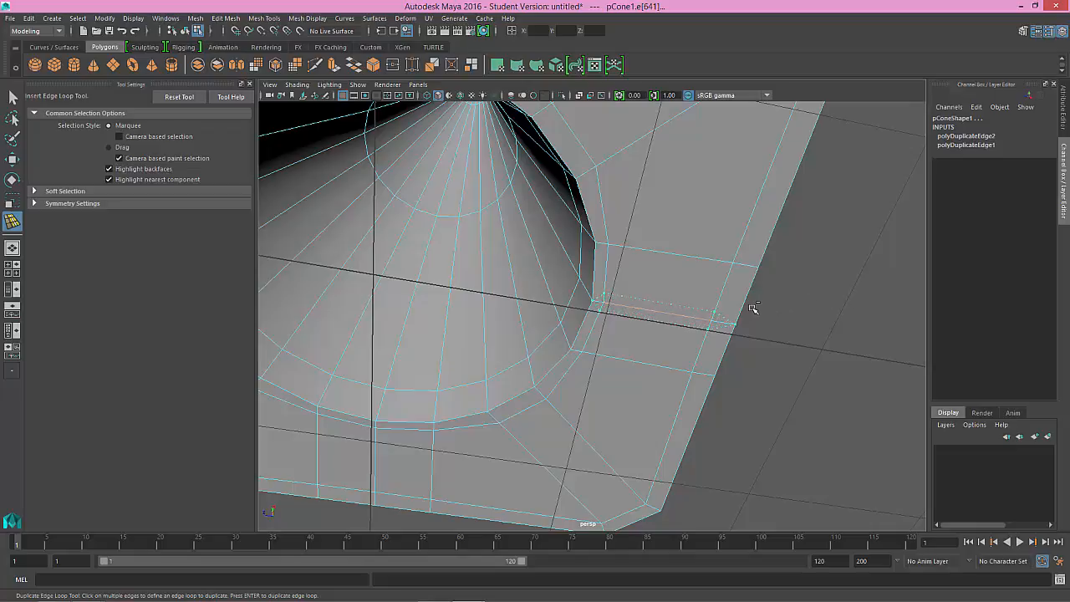
pyautogui.click(706, 324)
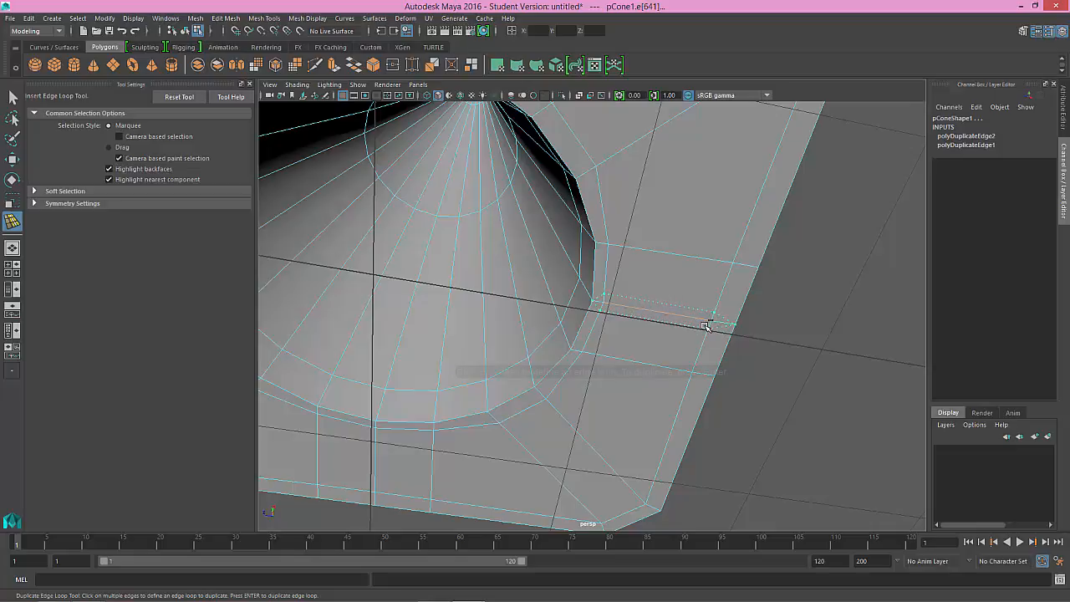
pyautogui.press('Return')
# Step: Add offset edge loops on both sides of the middle edge on the underside's remaining fourth side
pyautogui.keyDown('alt'); pyautogui.moveTo(640, 332); pyautogui.dragTo(545, 339); pyautogui.keyUp('alt')
pyautogui.scroll(-5, 547, 338)
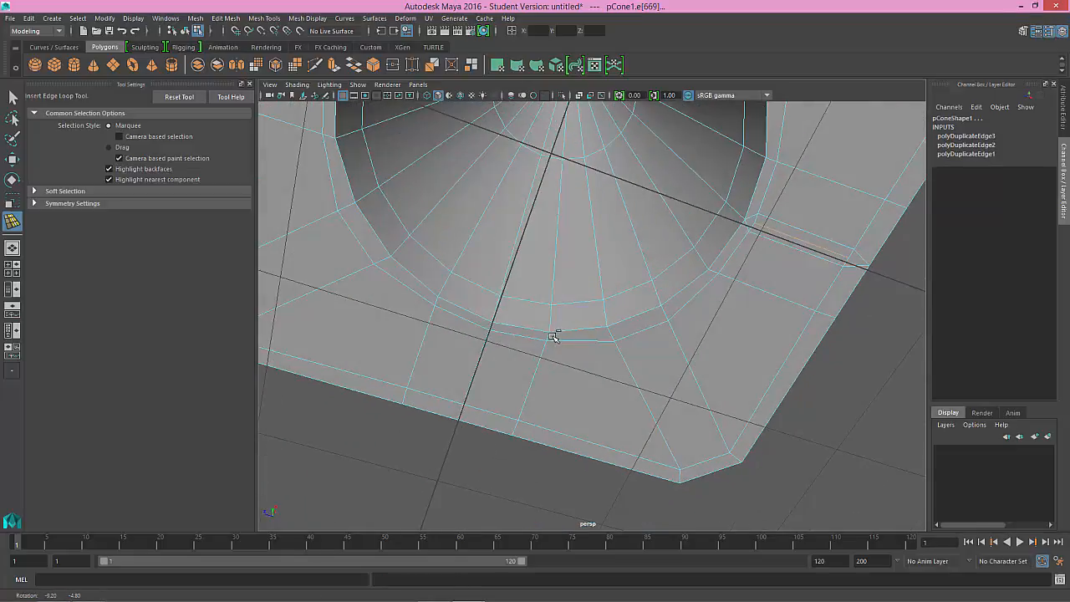
pyautogui.click(67, 193)
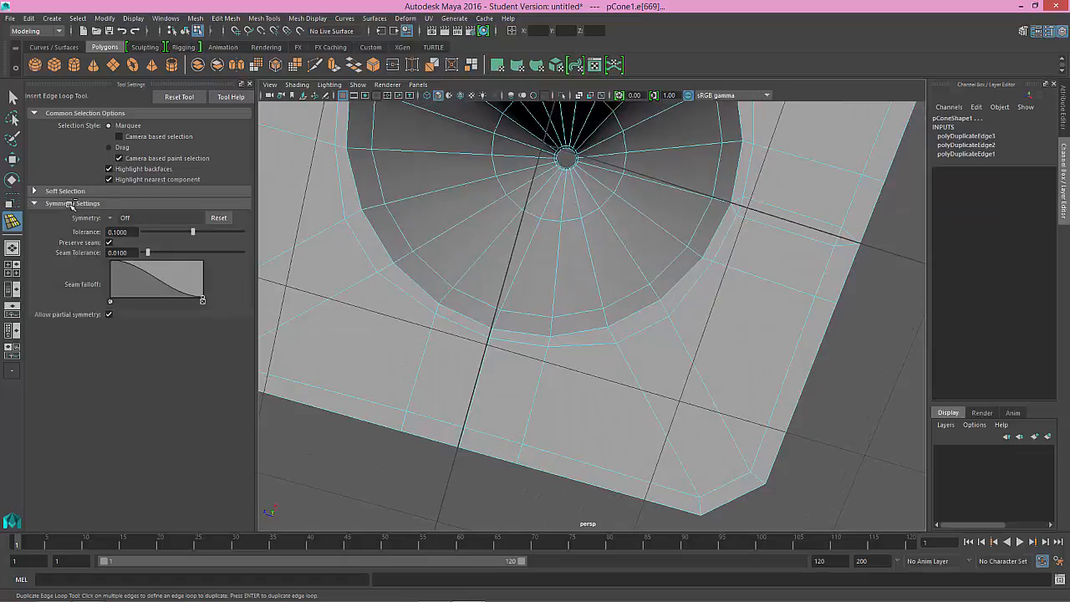
pyautogui.click(70, 194)
pyautogui.click(71, 194)
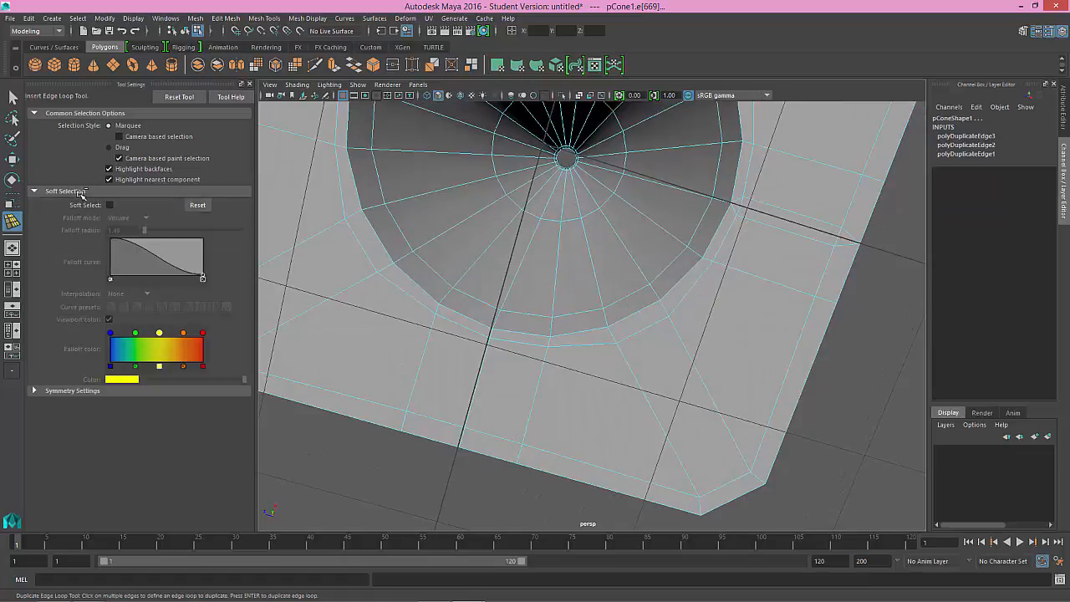
pyautogui.click(81, 193)
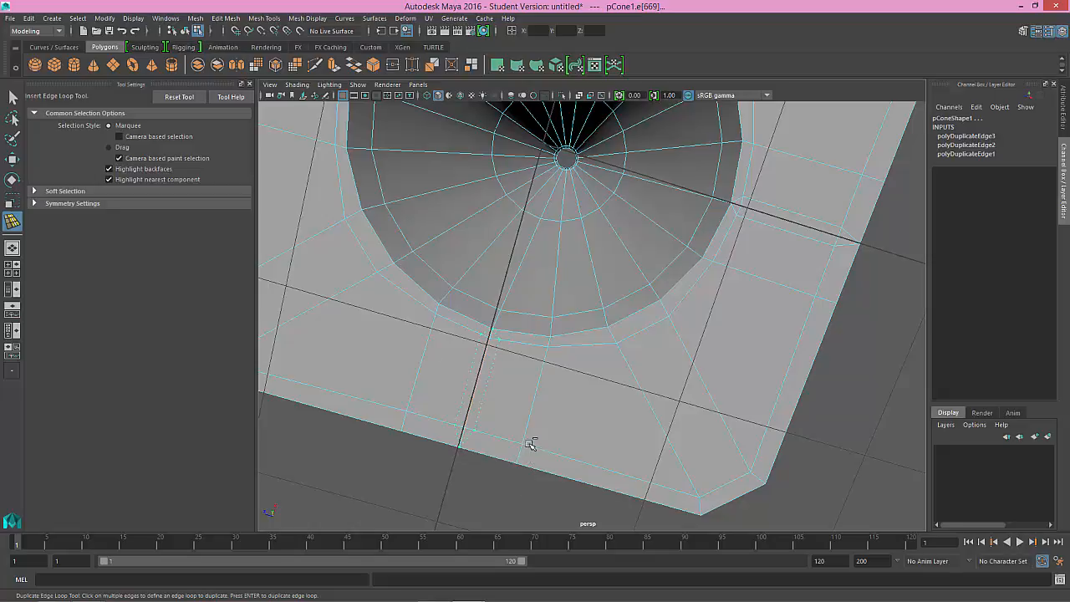
pyautogui.press('Return')
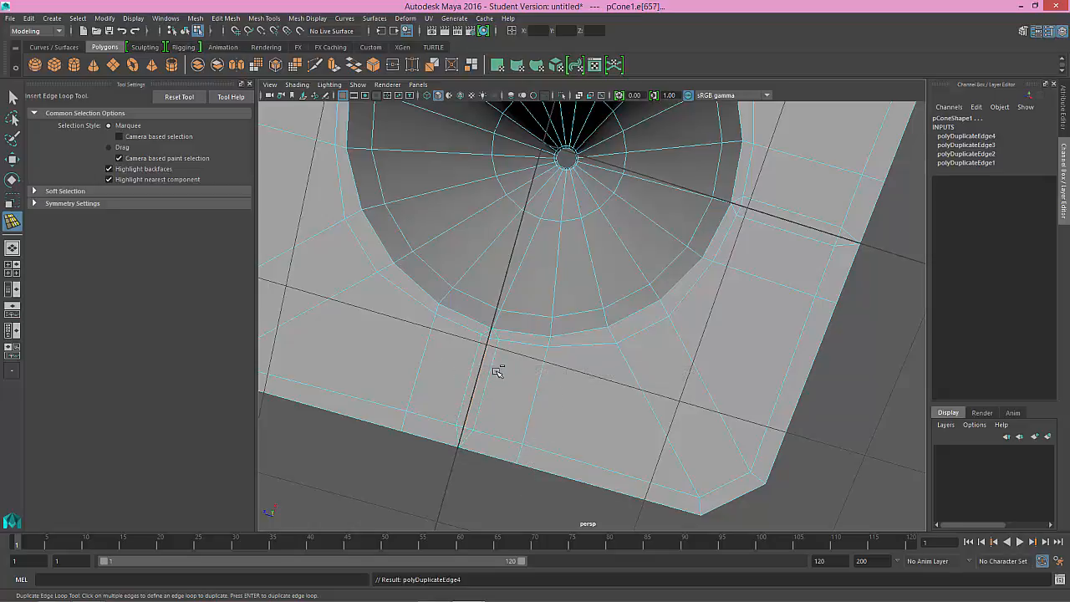
# Step: Try selecting the two new offset edges flanking the middle edge on the underside's fourth side
pyautogui.keyDown('alt'); pyautogui.moveTo(496, 371); pyautogui.dragTo(566, 366); pyautogui.keyUp('alt')
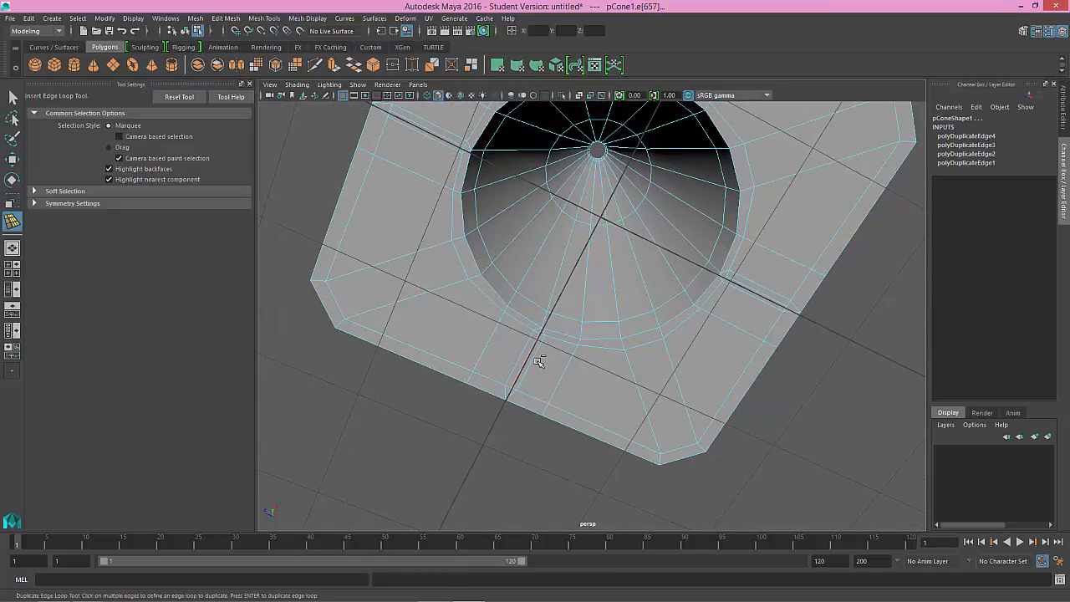
pyautogui.press('q')
pyautogui.click(525, 359)
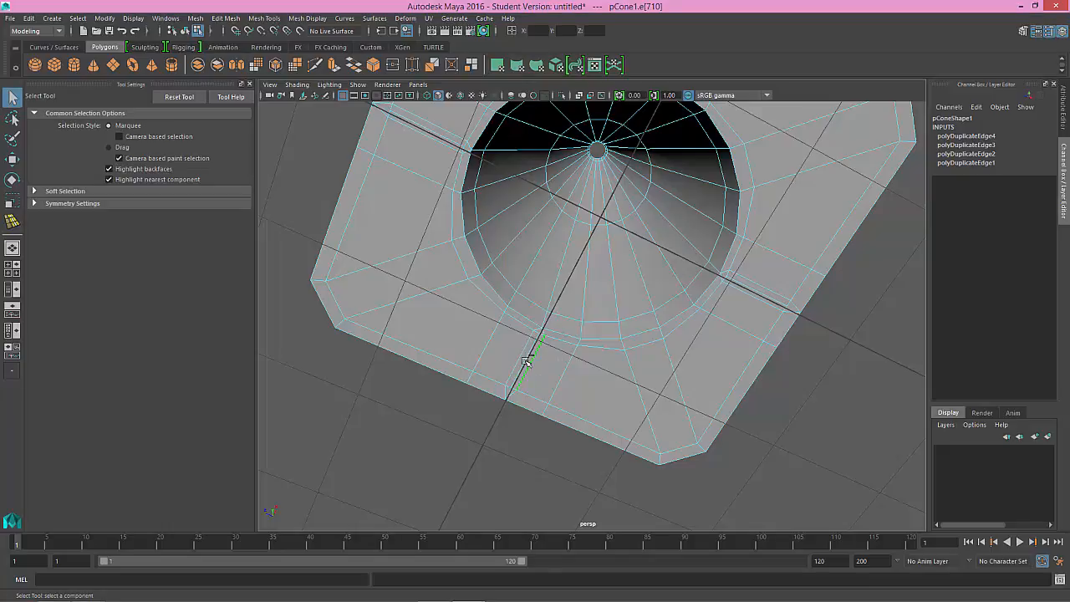
pyautogui.keyDown('shift'); pyautogui.click(522, 357); pyautogui.keyUp('shift')
pyautogui.keyDown('alt'); pyautogui.moveTo(570, 364); pyautogui.dragTo(559, 360); pyautogui.keyUp('alt')
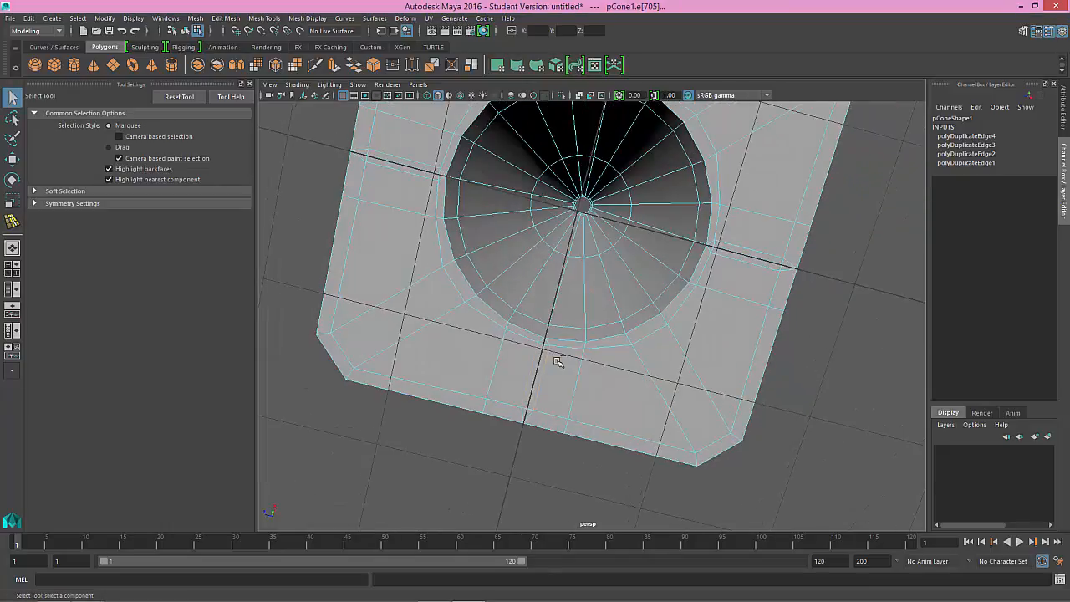
pyautogui.keyDown('alt'); pyautogui.moveTo(560, 361); pyautogui.dragTo(596, 404, button='right'); pyautogui.keyUp('alt')
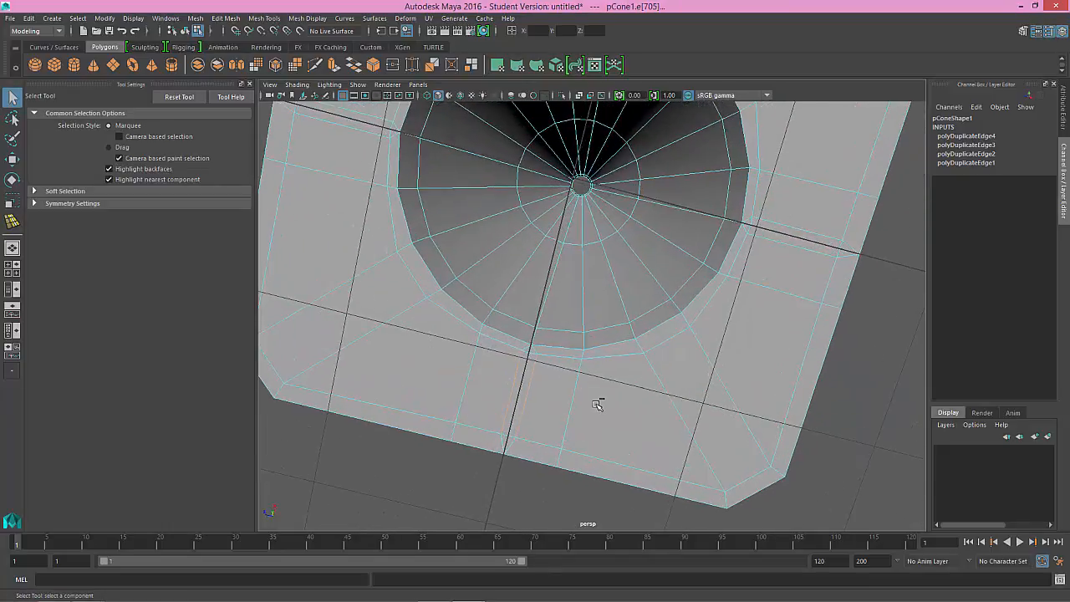
pyautogui.click(528, 383)
# Step: Select the narrow faces beside the middle edges on two opposite sides of the underside and scale them wider apart
pyautogui.moveTo(528, 383); pyautogui.dragTo(534, 318, button='right')
pyautogui.click(535, 372)
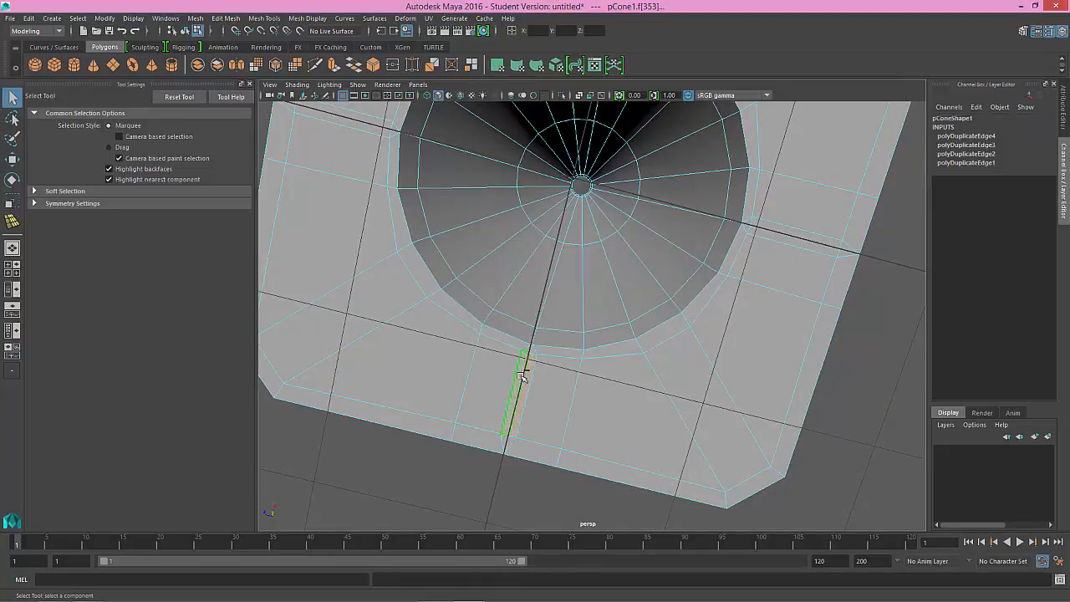
pyautogui.keyDown('alt'); pyautogui.moveTo(490, 406); pyautogui.dragTo(574, 281); pyautogui.keyUp('alt')
pyautogui.click(562, 267)
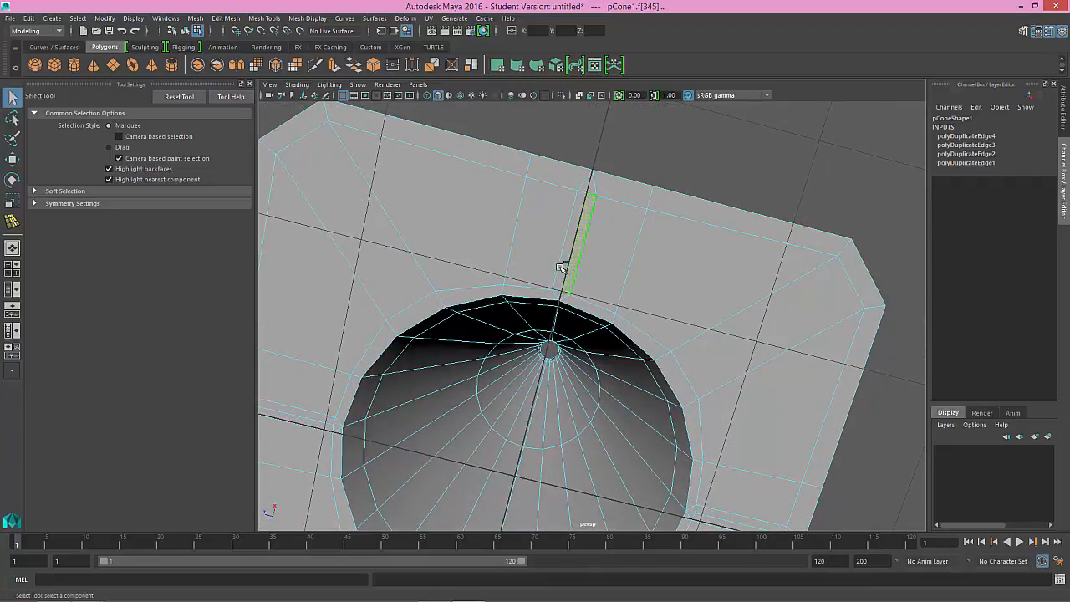
pyautogui.press('r')
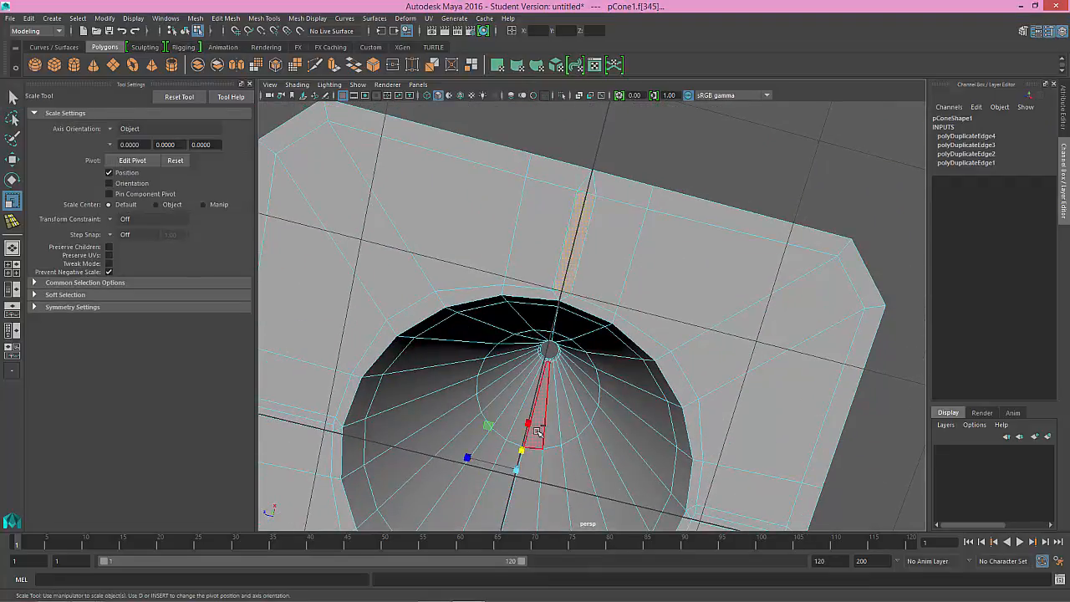
pyautogui.keyDown('alt'); pyautogui.moveTo(488, 448); pyautogui.dragTo(495, 430, button='middle'); pyautogui.keyUp('alt')
pyautogui.moveTo(476, 435); pyautogui.dragTo(483, 382)
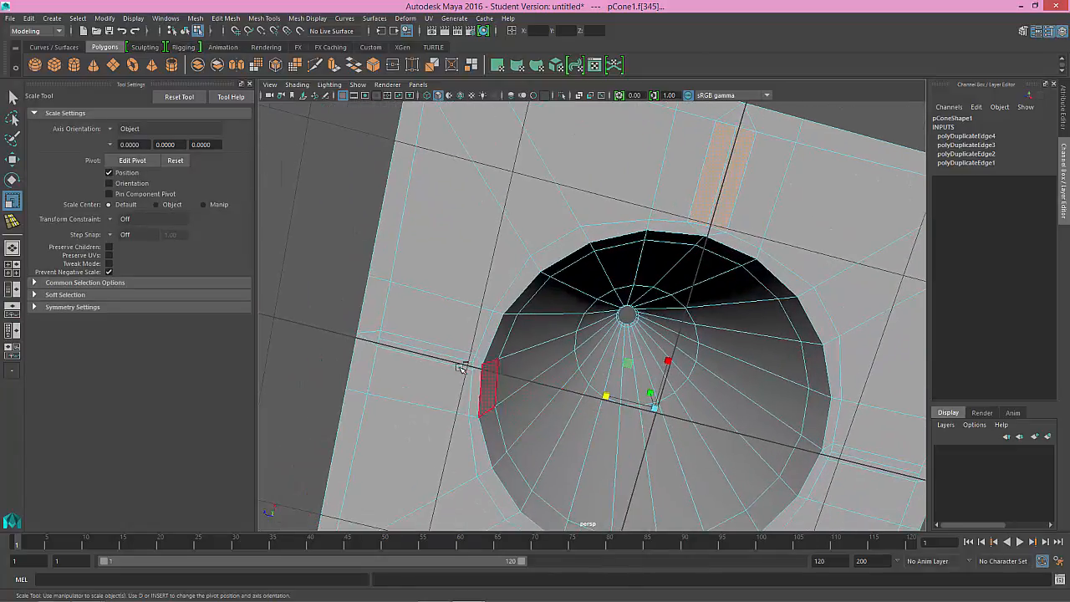
# Step: Select the narrow faces beside the middle edges on the other two opposite sides of the underside and scale them wider
pyautogui.click(449, 351)
pyautogui.keyDown('shift'); pyautogui.click(449, 351); pyautogui.keyUp('shift')
pyautogui.keyDown('alt'); pyautogui.moveTo(613, 402); pyautogui.dragTo(496, 361, button='middle'); pyautogui.keyUp('alt')
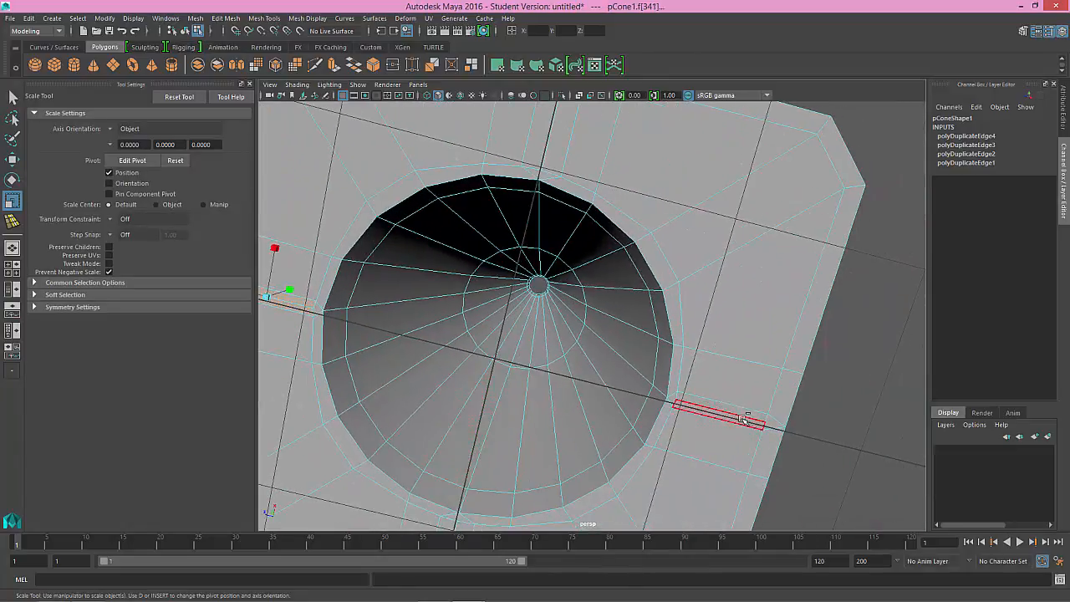
pyautogui.keyDown('shift'); pyautogui.click(737, 417); pyautogui.keyUp('shift')
pyautogui.keyDown('shift'); pyautogui.click(732, 408); pyautogui.keyUp('shift')
pyautogui.moveTo(508, 308); pyautogui.dragTo(527, 223)
pyautogui.keyDown('alt'); pyautogui.moveTo(497, 348); pyautogui.dragTo(550, 344, button='middle'); pyautogui.keyUp('alt')
pyautogui.scroll(-3, 549, 345)
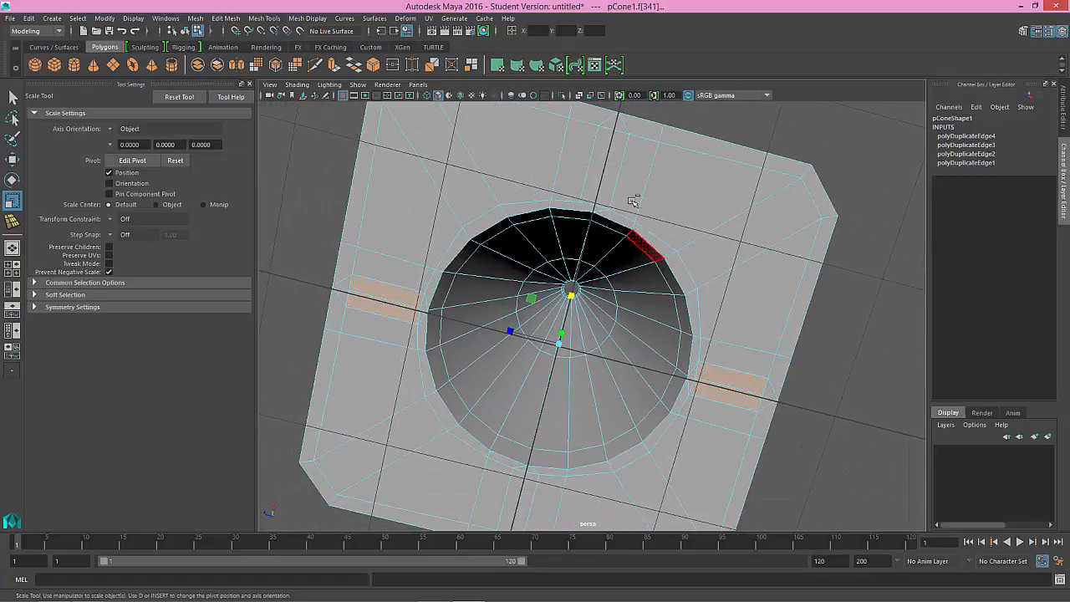
# Step: Reselect the narrow middle faces on the first pair of opposite sides and adjust their width with the Scale tool
pyautogui.click(608, 167)
pyautogui.keyDown('alt'); pyautogui.moveTo(577, 249); pyautogui.dragTo(598, 179, button='middle'); pyautogui.keyUp('alt')
pyautogui.keyDown('shift'); pyautogui.click(532, 443); pyautogui.keyUp('shift')
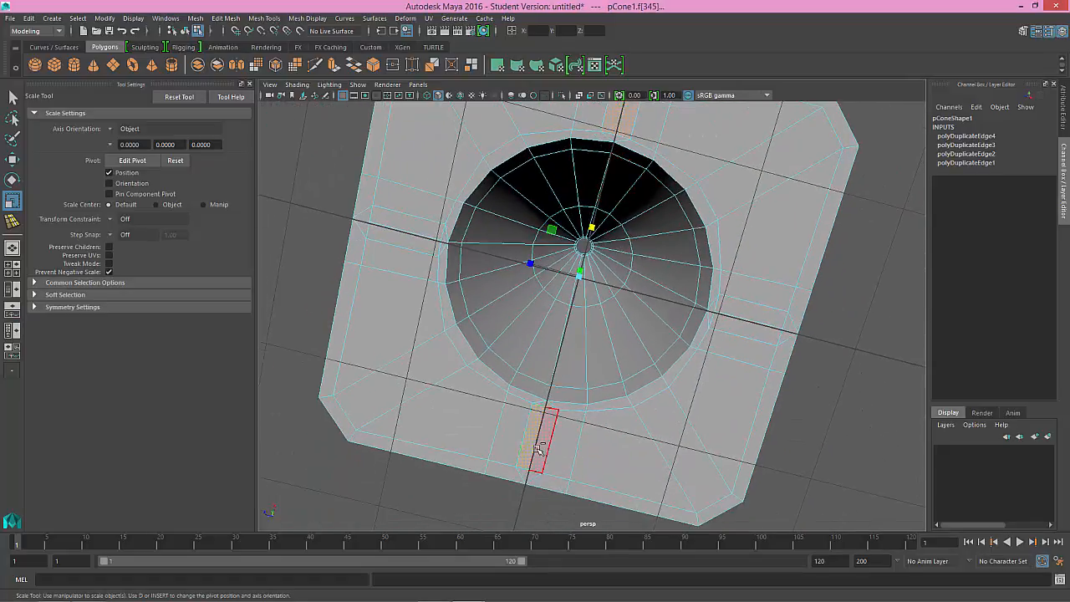
pyautogui.keyDown('shift'); pyautogui.click(543, 448); pyautogui.keyUp('shift')
pyautogui.keyDown('alt'); pyautogui.moveTo(551, 293); pyautogui.dragTo(549, 315, button='middle'); pyautogui.keyUp('alt')
pyautogui.moveTo(529, 286); pyautogui.dragTo(526, 286)
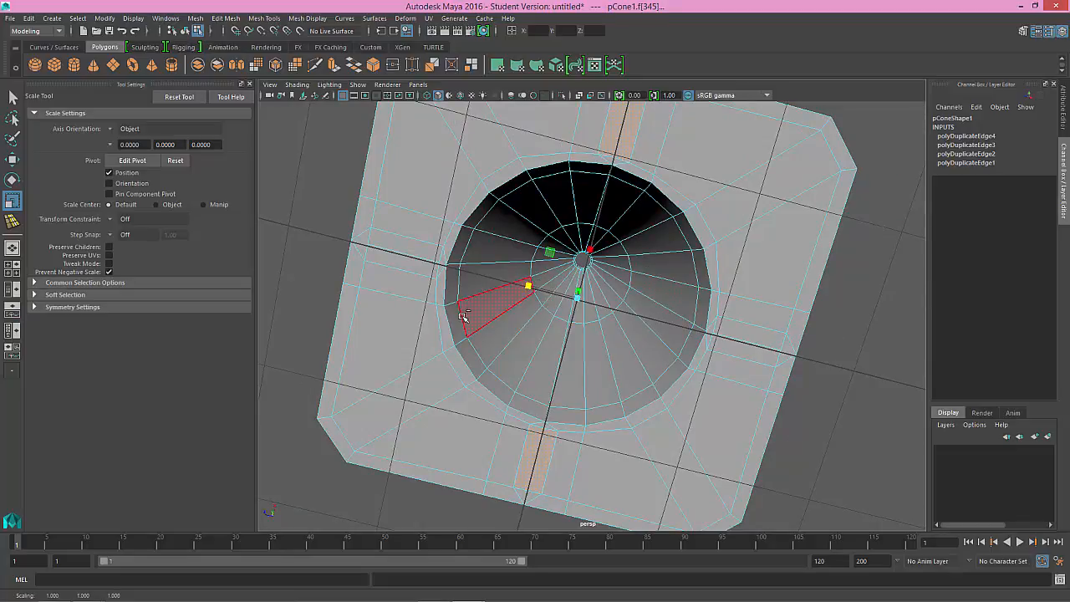
# Step: Add the middle faces of the remaining two sides and the four diagonal corner faces of the underside to the selection
pyautogui.press('q')
pyautogui.keyDown('shift'); pyautogui.click(418, 260); pyautogui.keyUp('shift')
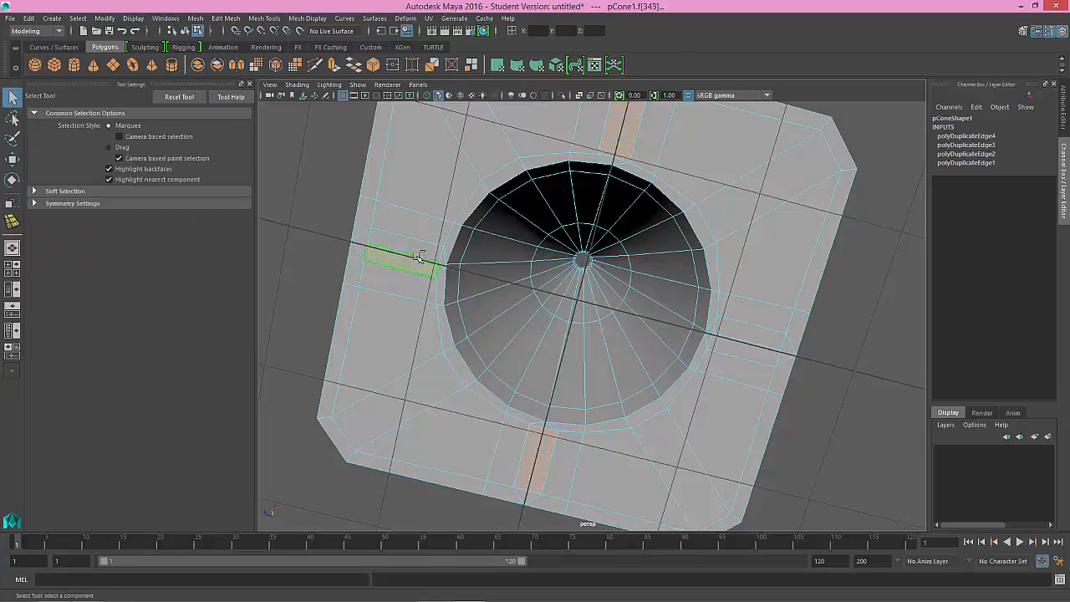
pyautogui.keyDown('shift'); pyautogui.click(411, 399); pyautogui.keyUp('shift')
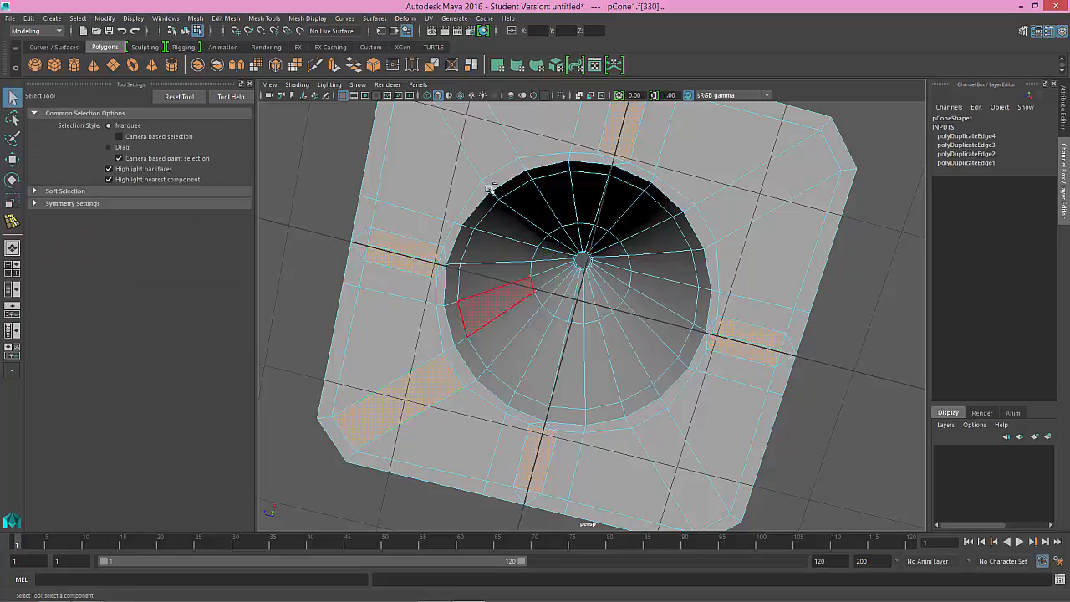
pyautogui.keyDown('shift'); pyautogui.click(480, 136); pyautogui.keyUp('shift')
pyautogui.keyDown('shift'); pyautogui.click(773, 194); pyautogui.keyUp('shift')
pyautogui.keyDown('shift'); pyautogui.click(675, 441); pyautogui.keyUp('shift')
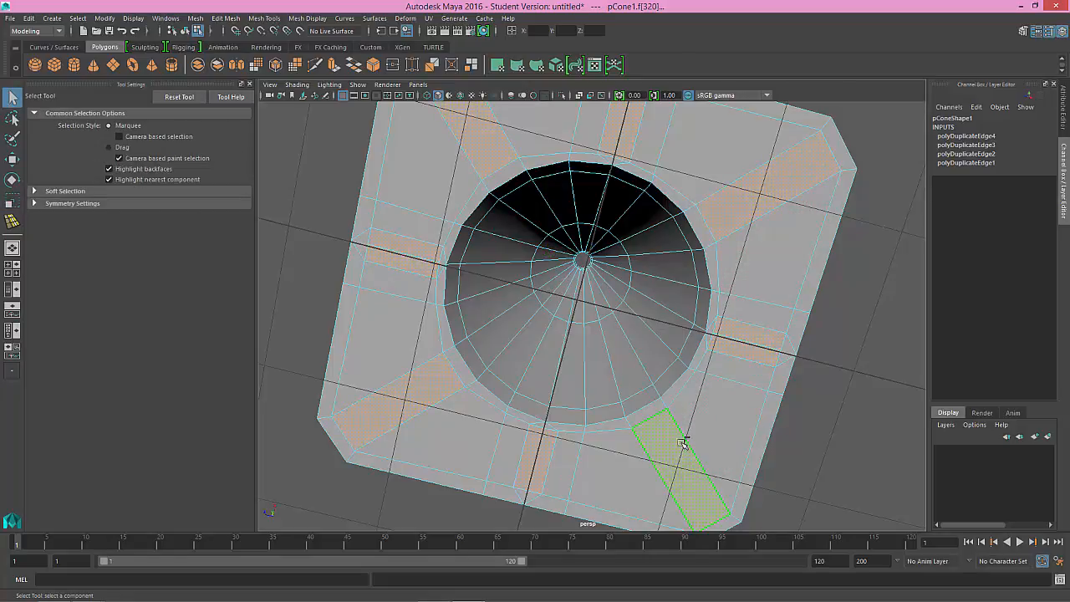
pyautogui.keyDown('alt'); pyautogui.moveTo(675, 447); pyautogui.dragTo(545, 226); pyautogui.keyUp('alt')
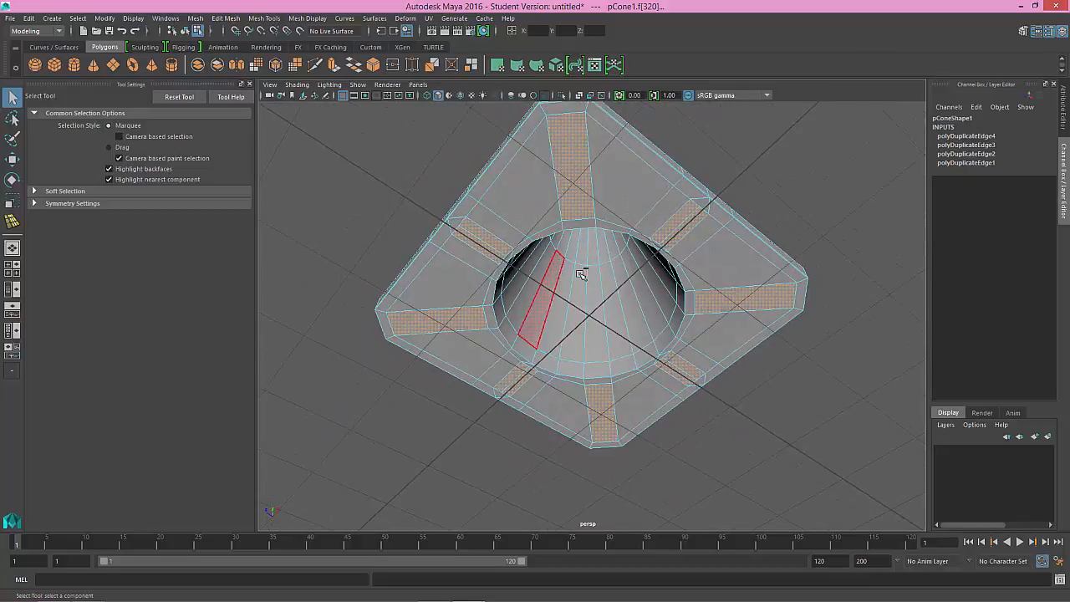
# Step: Extrude the selected underside faces outward by about 1.165 to form eight feet
pyautogui.keyDown('alt'); pyautogui.moveTo(577, 273); pyautogui.dragTo(577, 261); pyautogui.keyUp('alt')
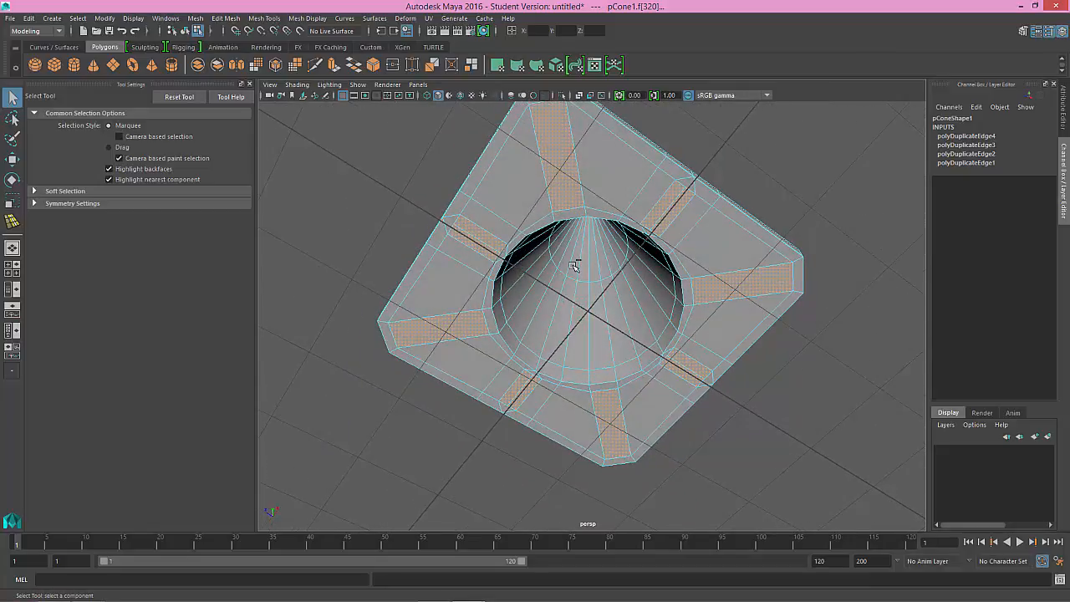
pyautogui.hotkey('ctrl', 'e')
pyautogui.keyDown('alt'); pyautogui.moveTo(732, 282); pyautogui.dragTo(740, 303); pyautogui.keyUp('alt')
pyautogui.scroll(2, 716, 303)
pyautogui.keyDown('alt'); pyautogui.moveTo(717, 304); pyautogui.dragTo(683, 276, button='middle'); pyautogui.keyUp('alt')
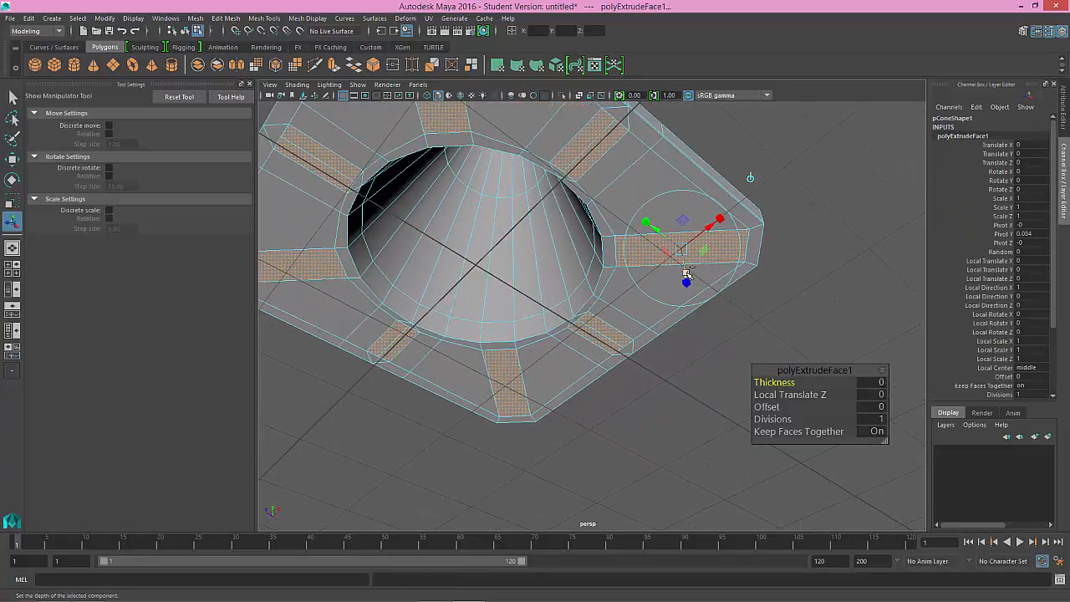
pyautogui.moveTo(685, 274); pyautogui.dragTo(705, 406)
# Step: In the front view, select the lowest vertices of all the feet and move them up level with the ground grid line
pyautogui.press('space')
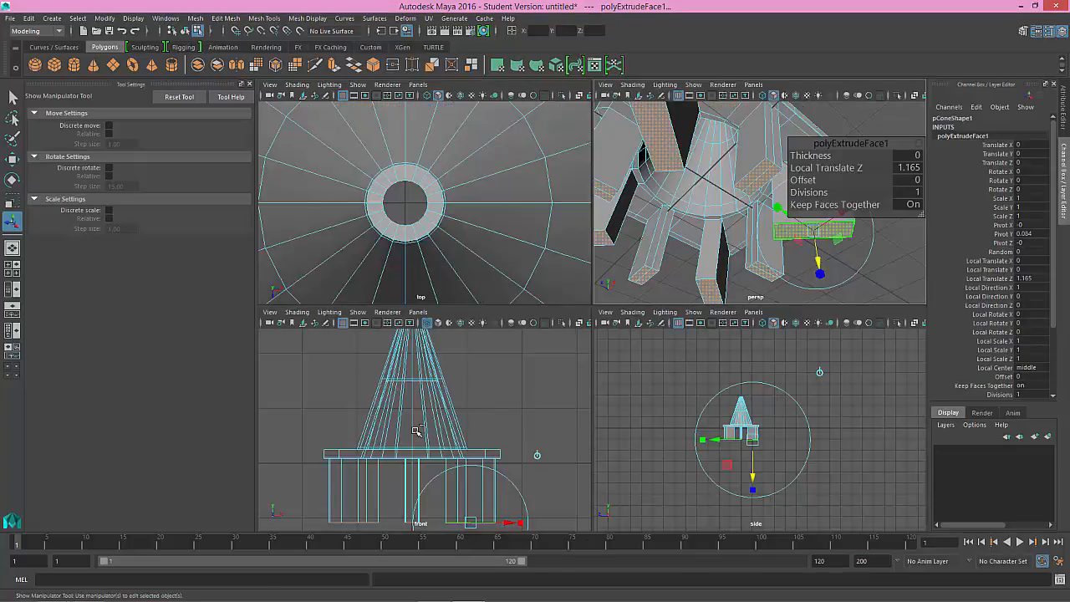
pyautogui.press('space')
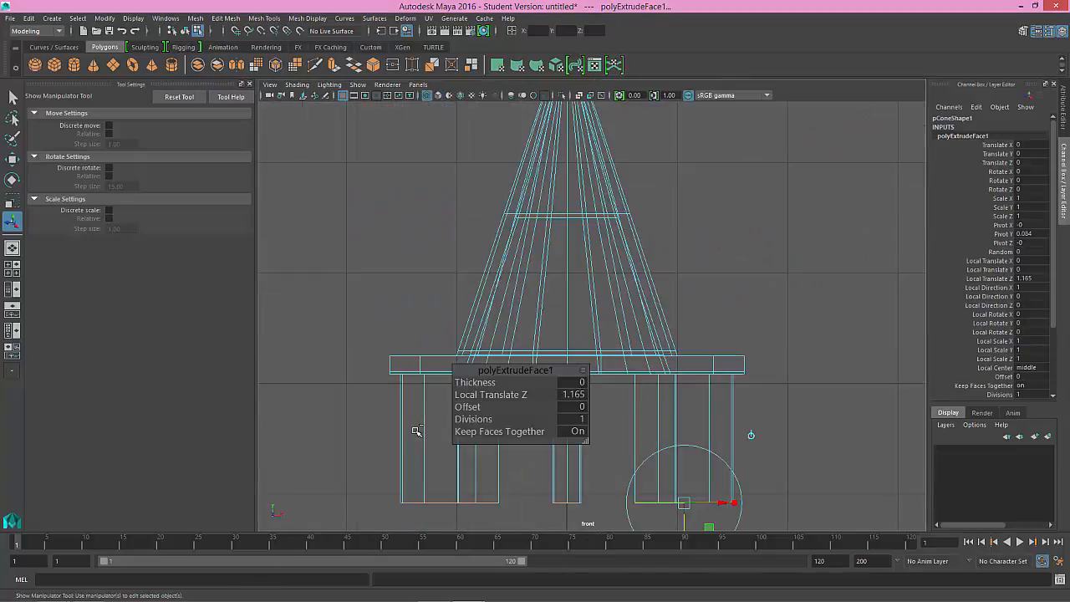
pyautogui.click(638, 432)
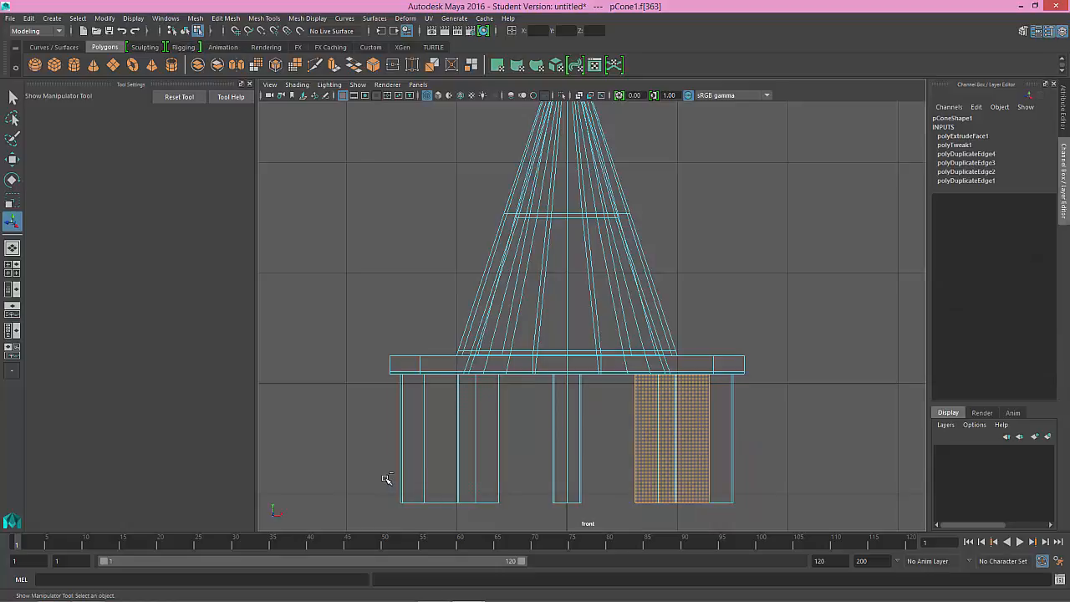
pyautogui.moveTo(386, 479)
pyautogui.mouseDown()
pyautogui.moveTo(463, 504)
pyautogui.moveTo(386, 480)
pyautogui.mouseUp()
pyautogui.moveTo(386, 479); pyautogui.dragTo(350, 282, button='right')
pyautogui.moveTo(373, 458); pyautogui.dragTo(802, 535)
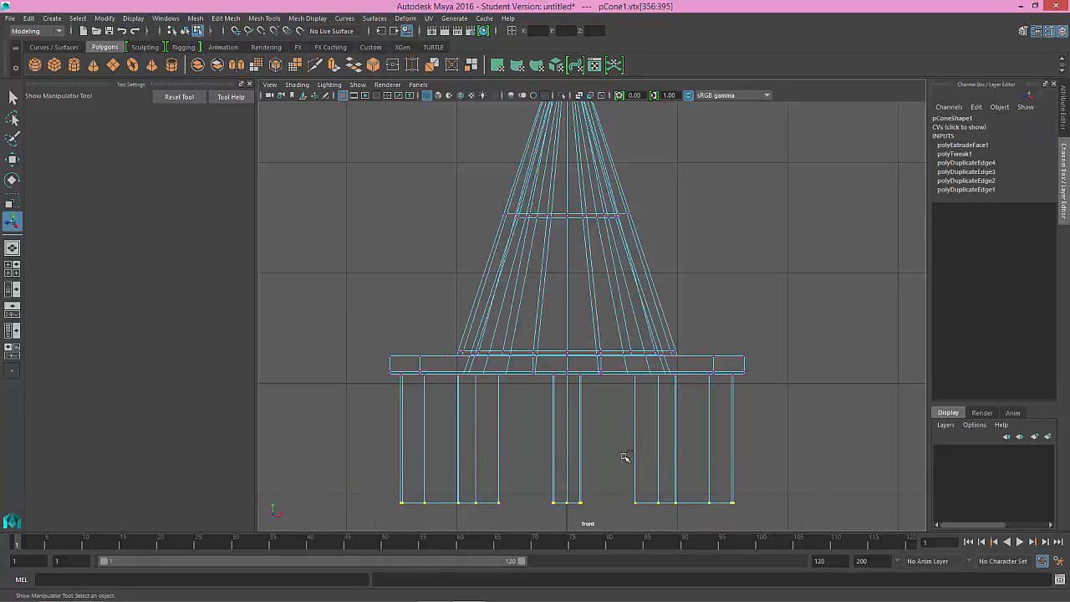
pyautogui.press('w')
pyautogui.moveTo(567, 461); pyautogui.dragTo(350, 384)
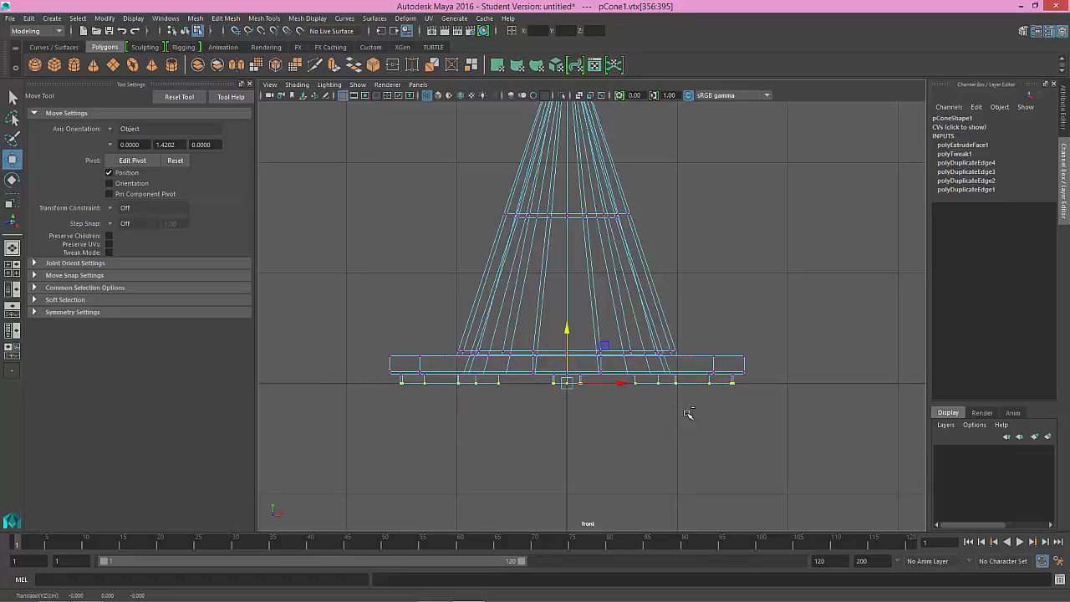
# Step: Return to the perspective view, look over the shortened feet from below and switch to edge selection
pyautogui.press('space')
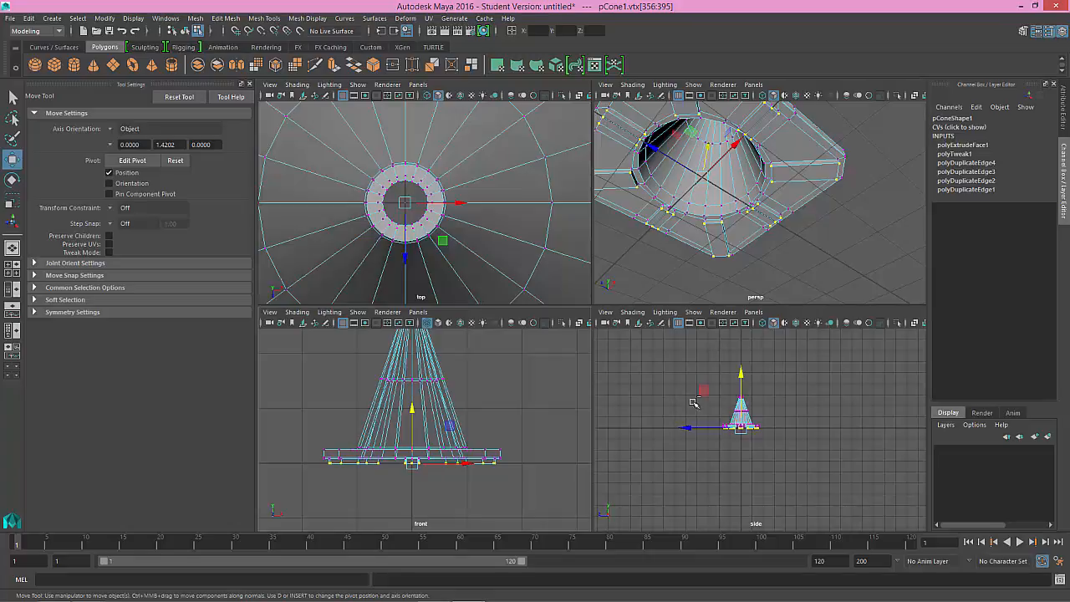
pyautogui.press('space')
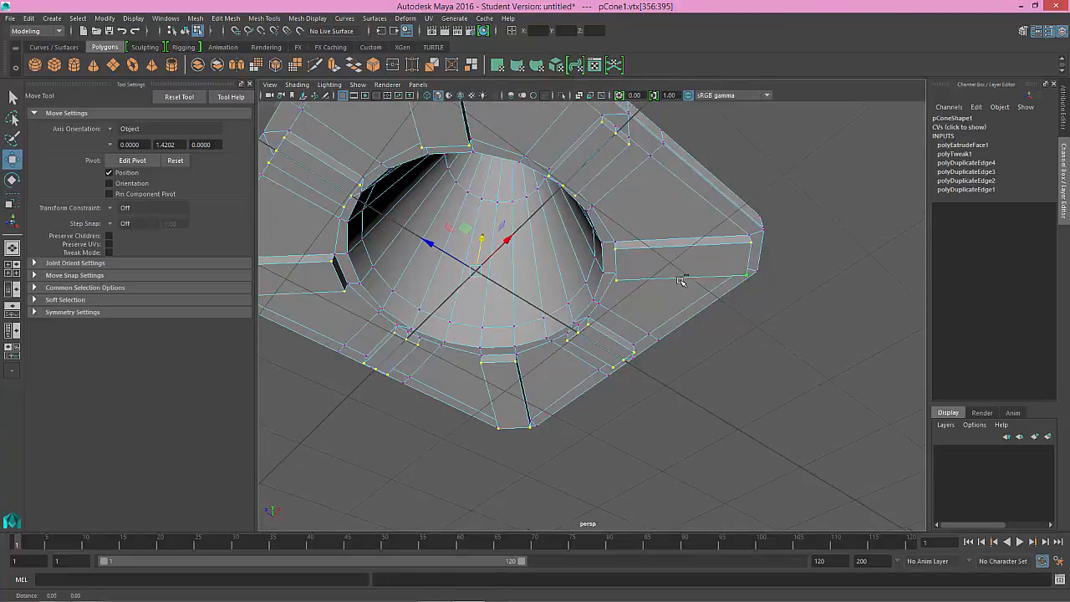
pyautogui.keyDown('alt'); pyautogui.moveTo(677, 275); pyautogui.dragTo(630, 302); pyautogui.keyUp('alt')
pyautogui.keyDown('alt'); pyautogui.moveTo(545, 251); pyautogui.dragTo(564, 286, button='middle'); pyautogui.keyUp('alt')
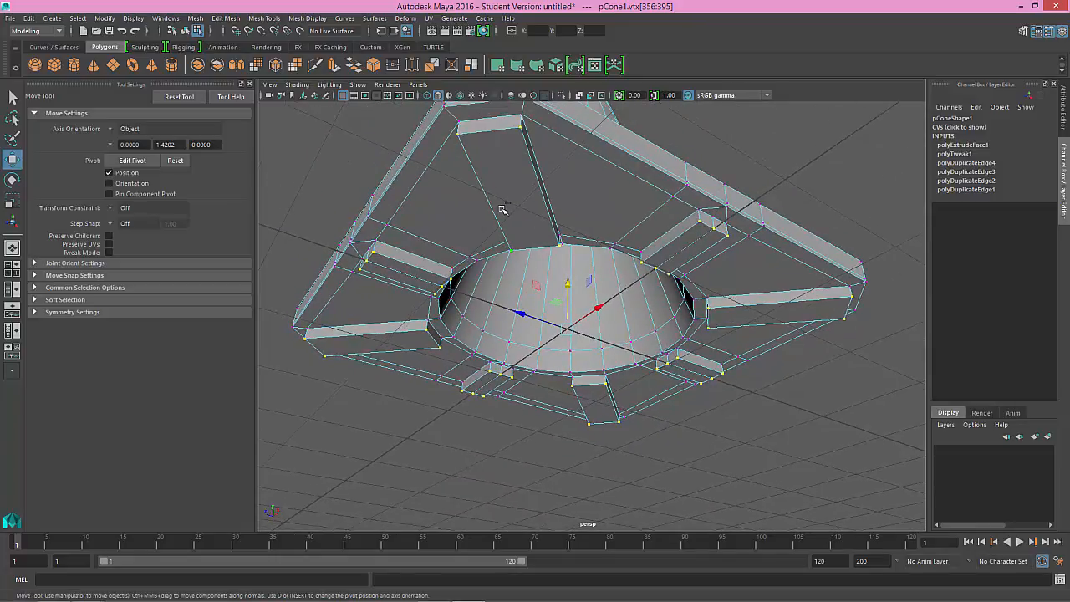
pyautogui.moveTo(503, 209); pyautogui.dragTo(493, 174, button='right')
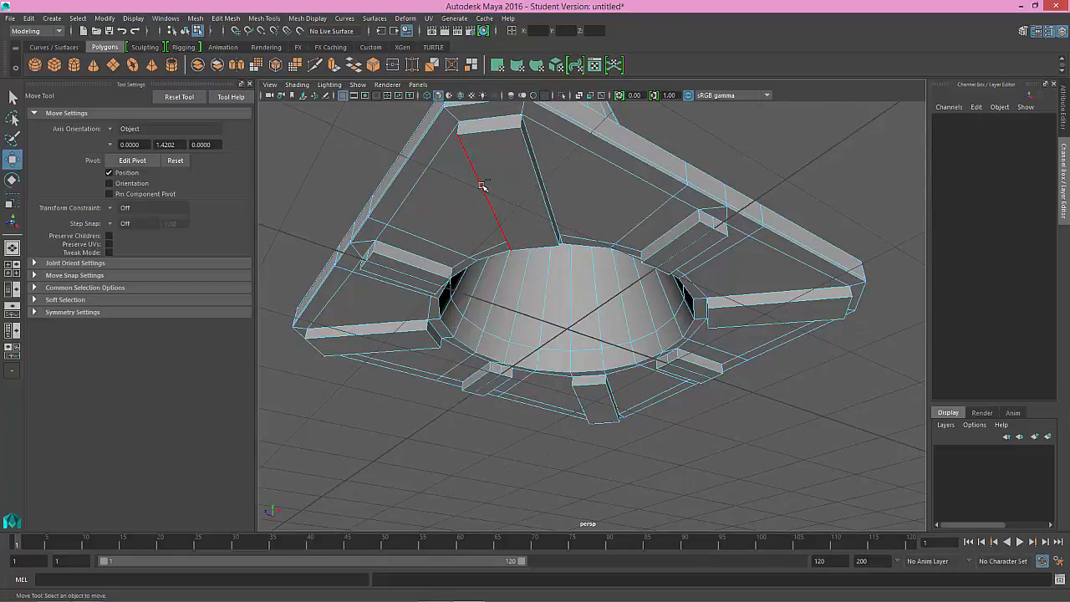
# Step: Using the front view, select only the bottom edges of all the feet
pyautogui.click(482, 185)
pyautogui.press('space')
pyautogui.press('space')
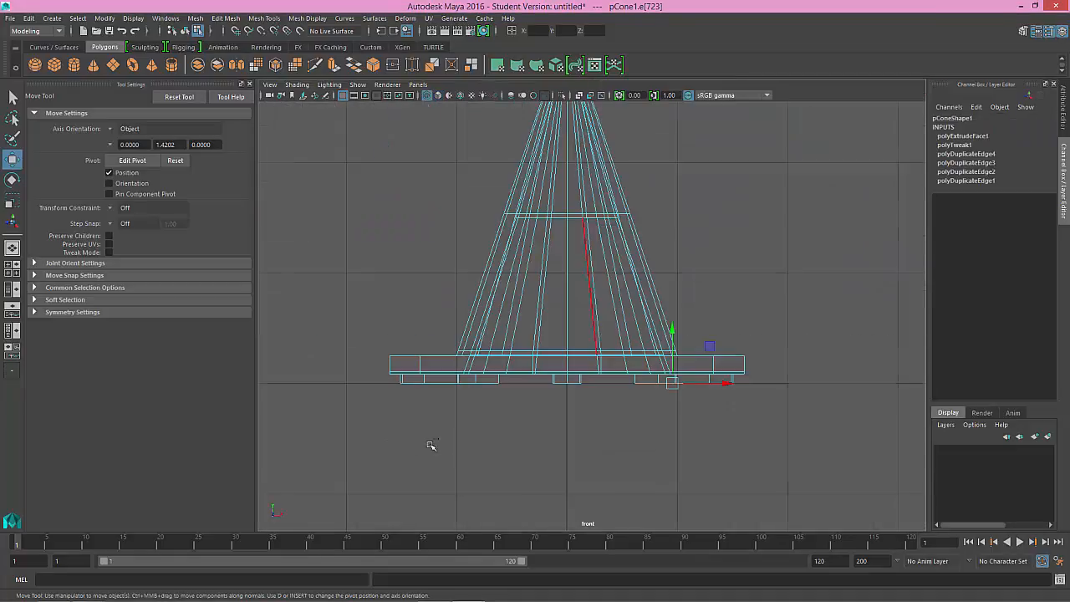
pyautogui.moveTo(769, 425); pyautogui.dragTo(363, 338)
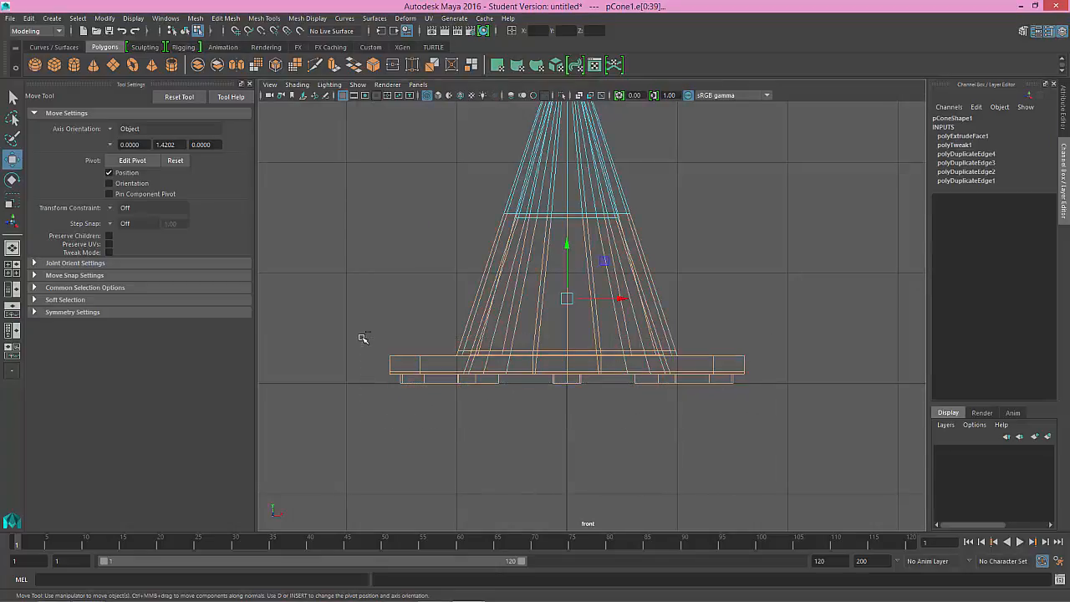
pyautogui.moveTo(318, 177); pyautogui.dragTo(422, 241)
pyautogui.moveTo(343, 268); pyautogui.dragTo(761, 380)
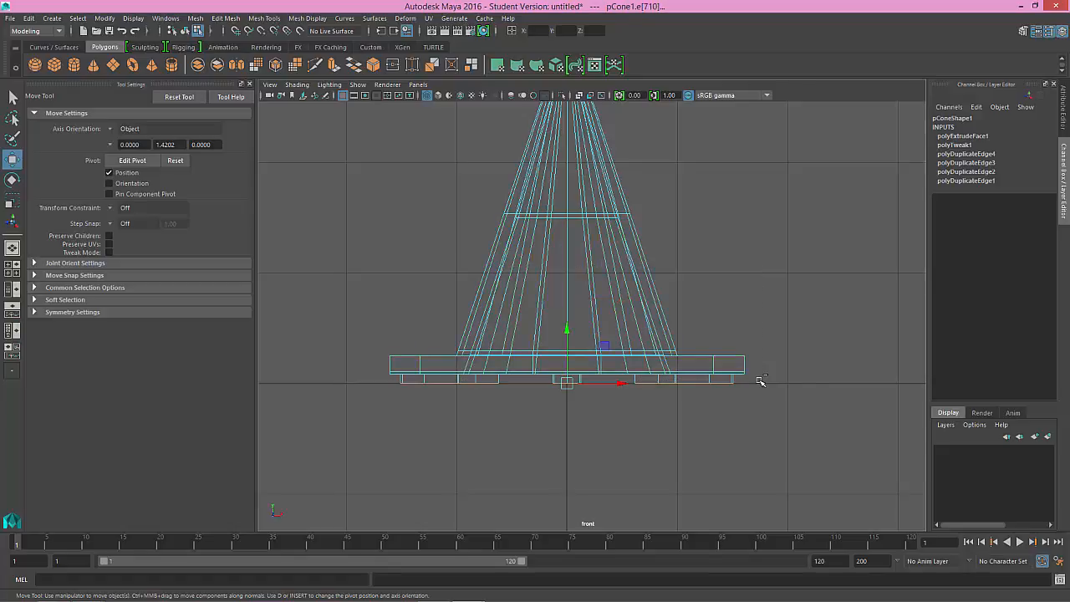
pyautogui.press('space')
pyautogui.press('space')
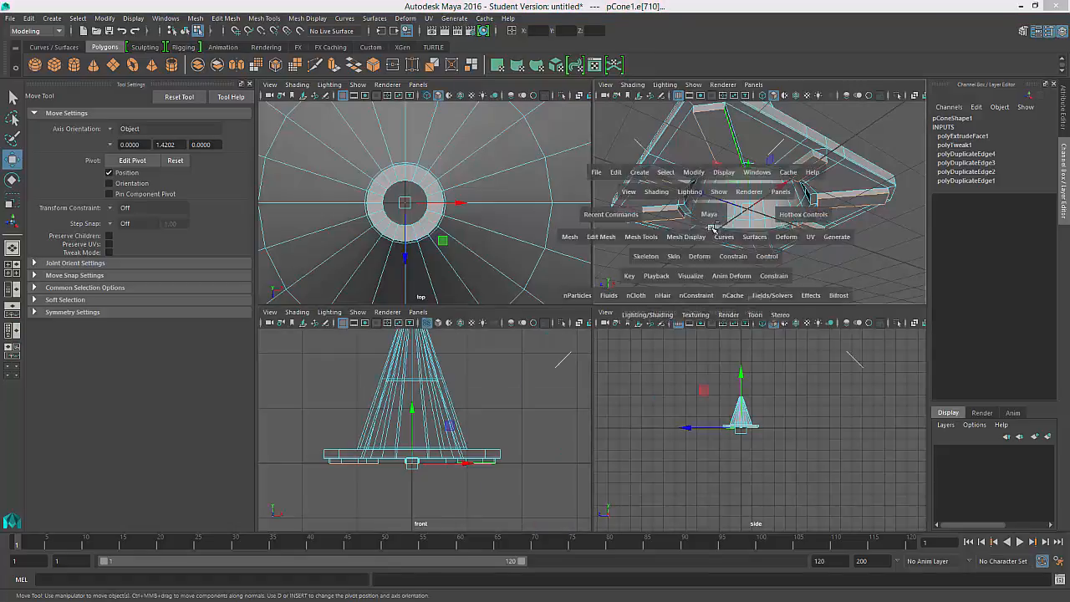
pyautogui.keyDown('alt'); pyautogui.moveTo(706, 199); pyautogui.dragTo(684, 167); pyautogui.keyUp('alt')
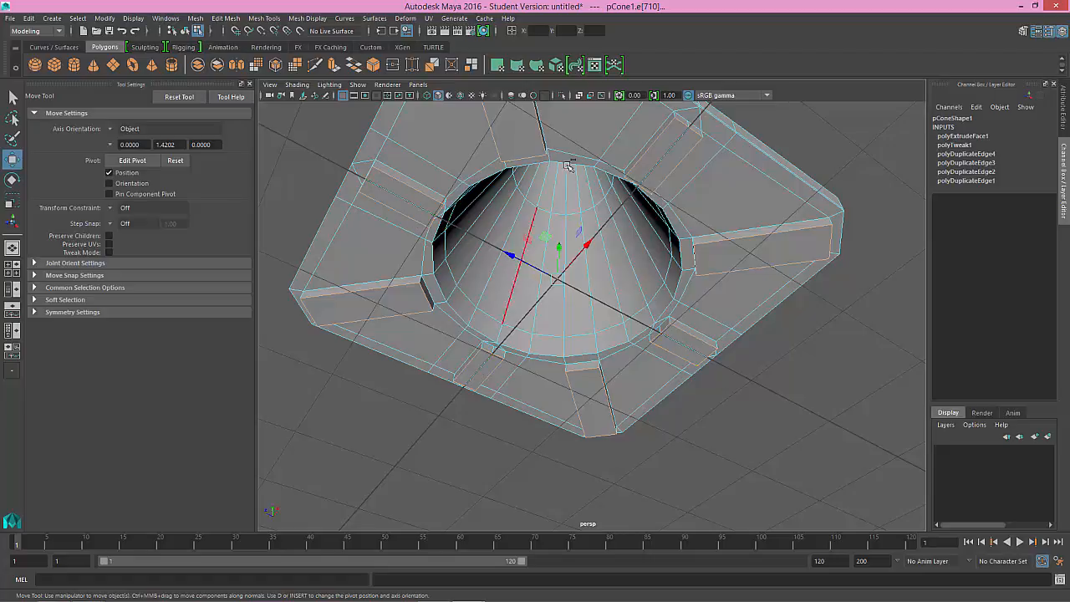
# Step: Bevel the selected bottom edges of the feet with a fraction of 0.284, undoing a trial increase to 0.784
pyautogui.click(274, 18)
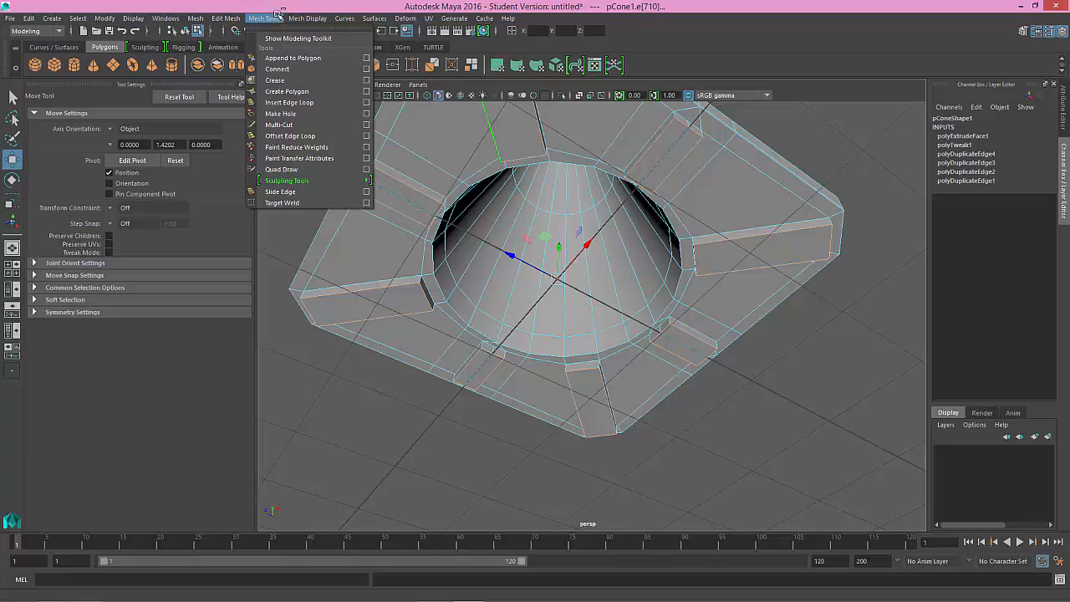
pyautogui.moveTo(240, 20)
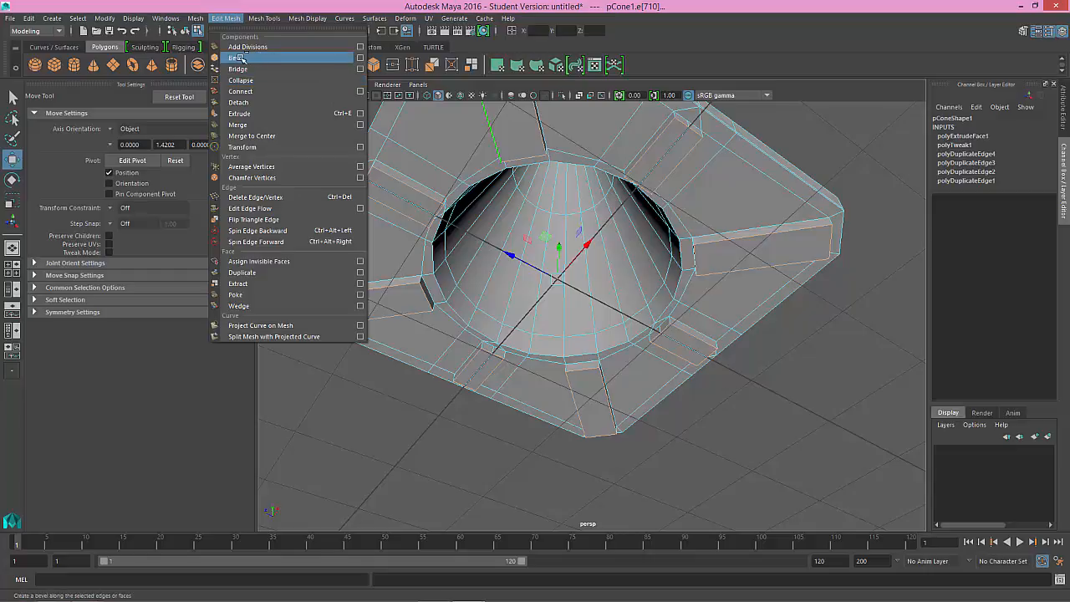
pyautogui.click(240, 57)
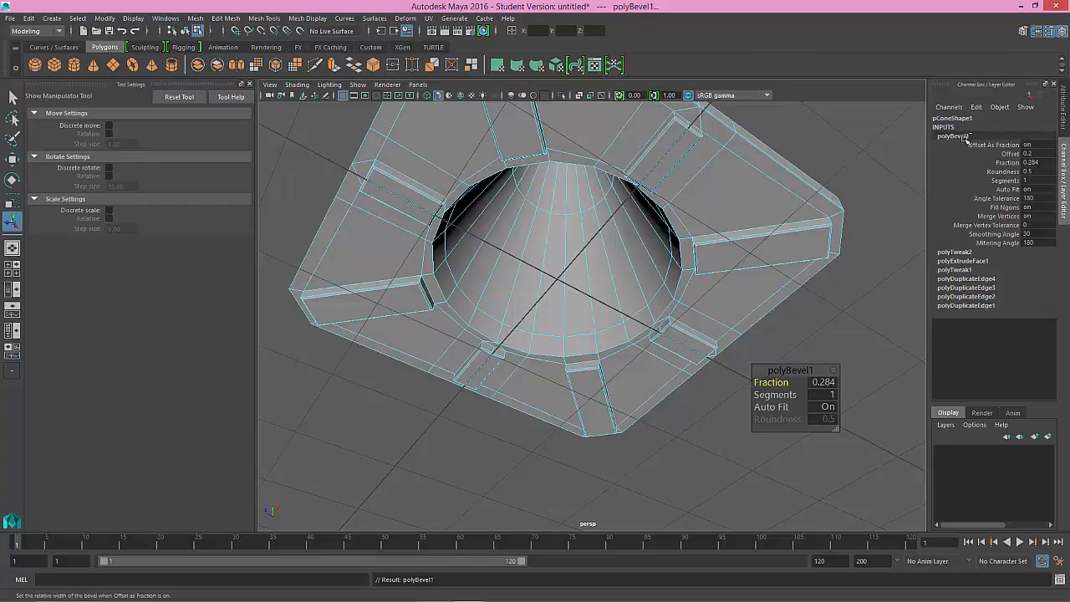
pyautogui.click(1003, 163)
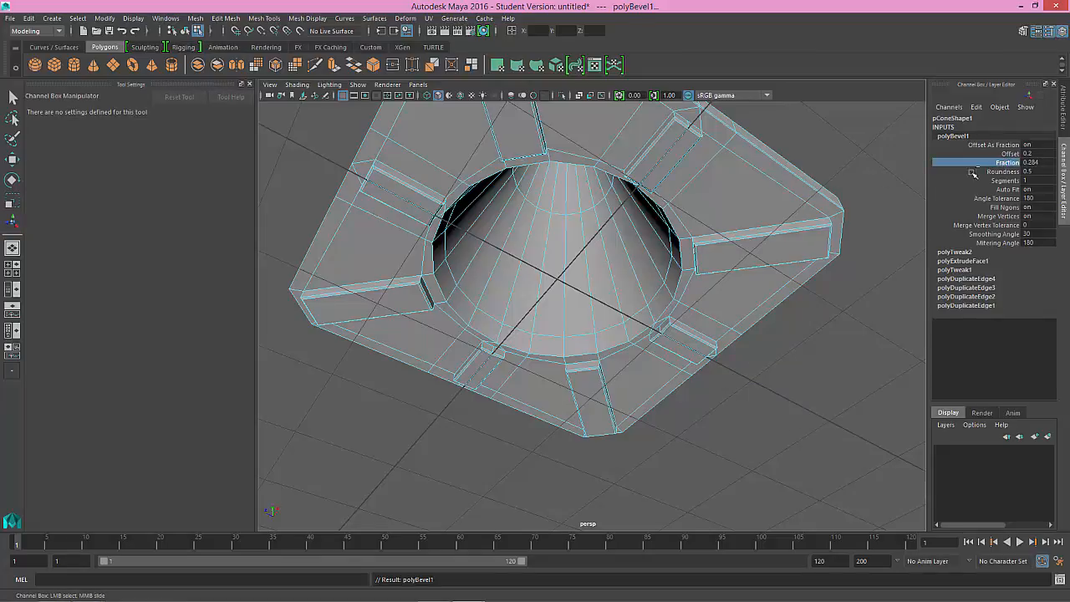
pyautogui.moveTo(759, 215); pyautogui.dragTo(765, 215, button='middle')
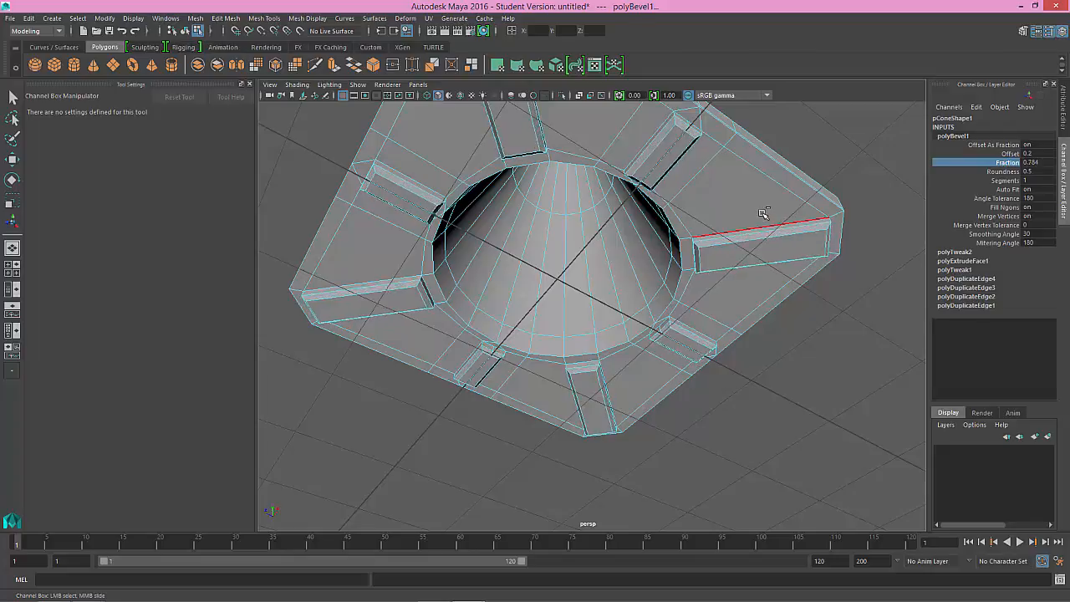
pyautogui.hotkey('ctrl', 'z')
# Step: Turn on the smooth mesh preview and check the feet and flange from below
pyautogui.keyDown('alt'); pyautogui.moveTo(696, 188); pyautogui.dragTo(685, 237); pyautogui.keyUp('alt')
pyautogui.keyDown('alt'); pyautogui.moveTo(685, 236); pyautogui.dragTo(808, 308, button='right'); pyautogui.keyUp('alt')
pyautogui.keyDown('alt'); pyautogui.moveTo(807, 308); pyautogui.dragTo(695, 294); pyautogui.keyUp('alt')
pyautogui.moveTo(724, 286)
pyautogui.mouseDown(button='middle')
pyautogui.moveTo(697, 280)
pyautogui.moveTo(707, 283)
pyautogui.mouseUp(button='middle')
pyautogui.press('3')
pyautogui.moveTo(706, 283)
pyautogui.keyDown('alt'); pyautogui.mouseDown()
pyautogui.moveTo(628, 232)
pyautogui.moveTo(686, 286)
pyautogui.mouseUp(); pyautogui.keyUp('alt')
pyautogui.keyDown('alt'); pyautogui.moveTo(686, 287); pyautogui.dragTo(581, 223, button='right'); pyautogui.keyUp('alt')
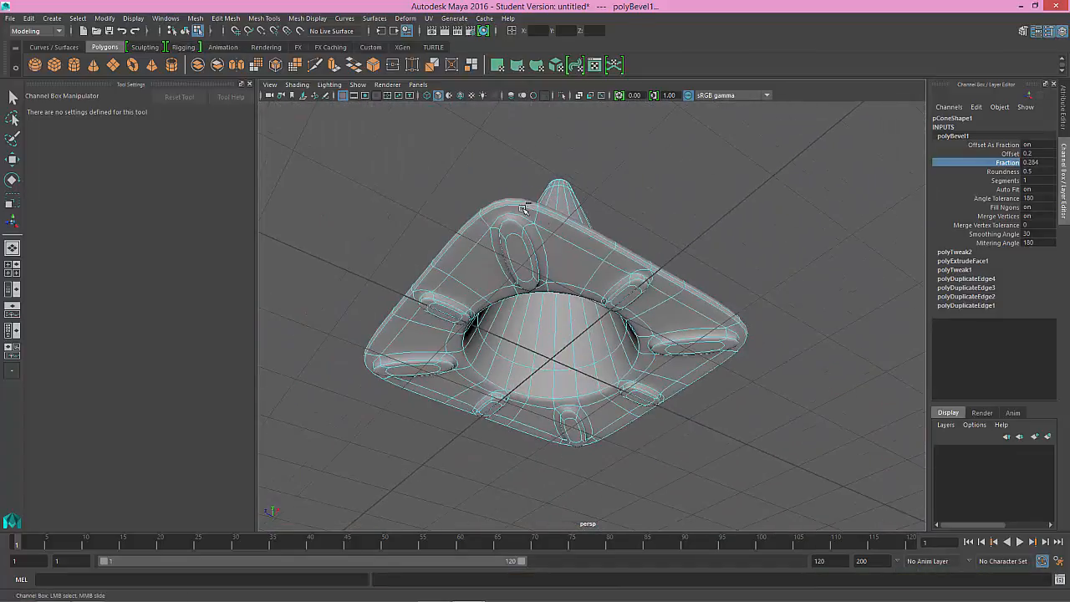
# Step: Set the bevel fraction to 0.584 while checking the smoothed feet up close
pyautogui.keyDown('alt'); pyautogui.moveTo(581, 223); pyautogui.dragTo(567, 256); pyautogui.keyUp('alt')
pyautogui.moveTo(580, 257); pyautogui.dragTo(584, 260, button='middle')
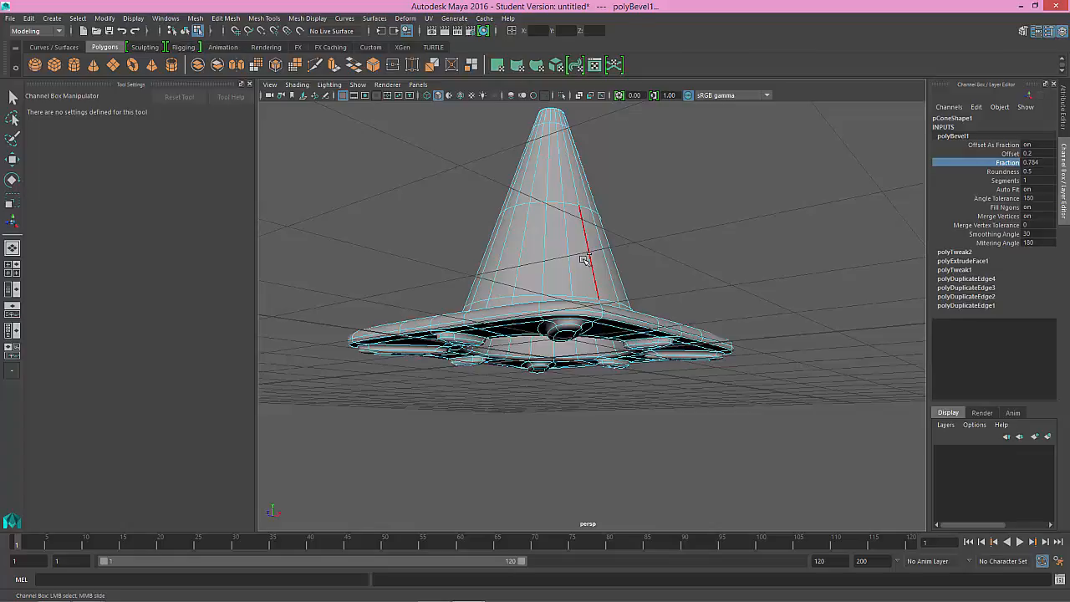
pyautogui.keyDown('alt'); pyautogui.moveTo(618, 329); pyautogui.dragTo(774, 432, button='right'); pyautogui.keyUp('alt')
pyautogui.keyDown('alt'); pyautogui.moveTo(583, 410); pyautogui.dragTo(574, 273); pyautogui.keyUp('alt')
pyautogui.moveTo(574, 272); pyautogui.dragTo(571, 262, button='middle')
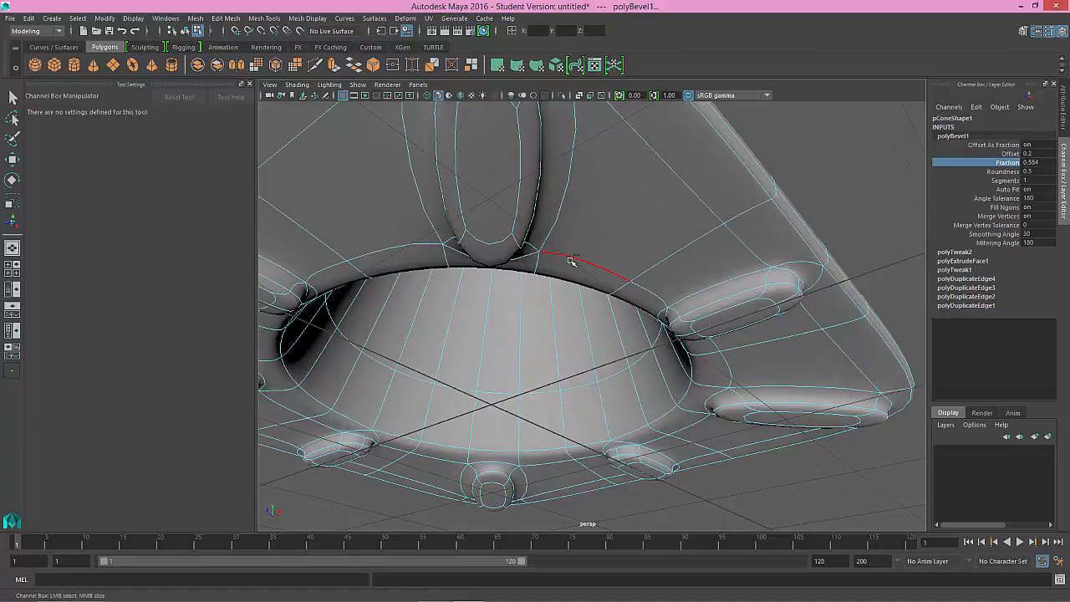
# Step: Switch to object mode, select the smoothed cone and view its top opening up close
pyautogui.scroll(-10, 536, 257)
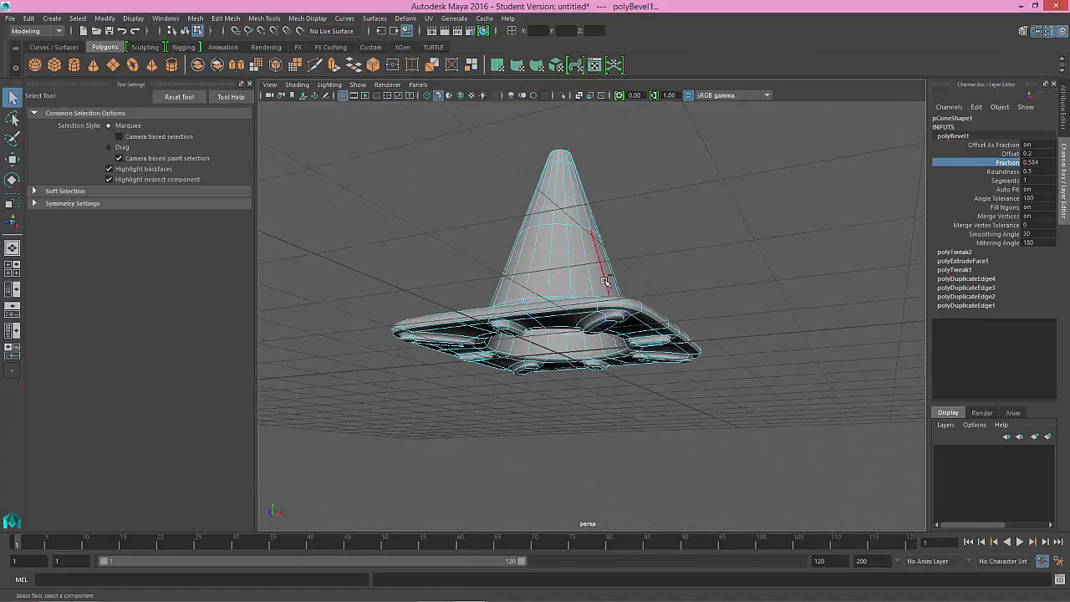
pyautogui.keyDown('alt'); pyautogui.moveTo(549, 264); pyautogui.dragTo(548, 311); pyautogui.keyUp('alt')
pyautogui.rightClick(682, 244)
pyautogui.moveTo(682, 244); pyautogui.dragTo(678, 212, button='right')
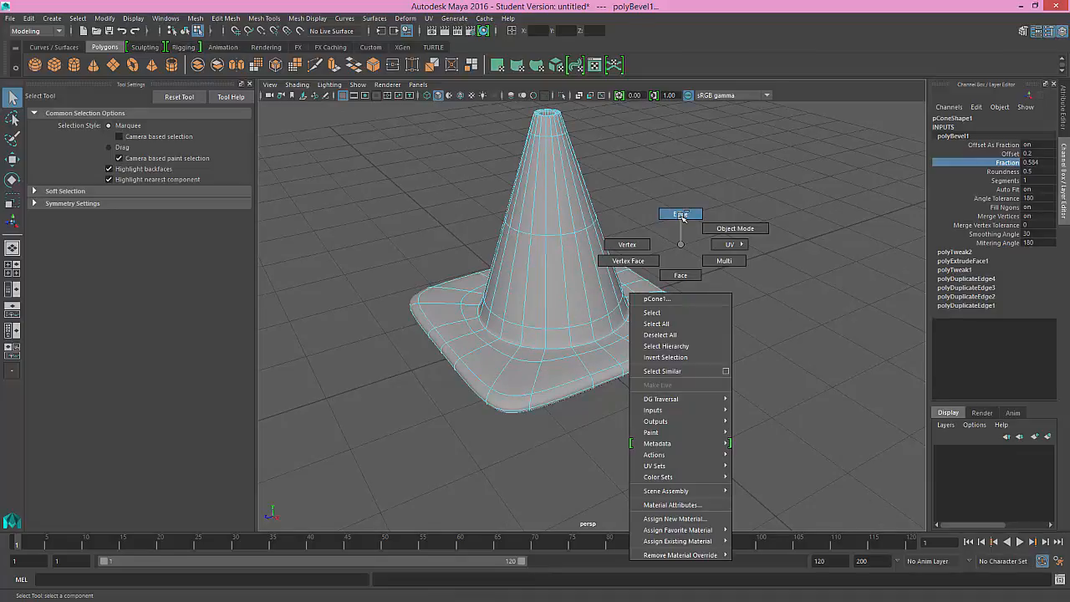
pyautogui.moveTo(679, 212); pyautogui.dragTo(719, 229, button='right')
pyautogui.keyDown('alt'); pyautogui.moveTo(669, 240); pyautogui.dragTo(675, 268); pyautogui.keyUp('alt')
pyautogui.keyDown('alt'); pyautogui.moveTo(580, 263); pyautogui.dragTo(535, 167, button='right'); pyautogui.keyUp('alt')
pyautogui.click(606, 223)
pyautogui.keyDown('alt'); pyautogui.moveTo(607, 224); pyautogui.dragTo(710, 343, button='right'); pyautogui.keyUp('alt')
pyautogui.keyDown('alt'); pyautogui.moveTo(592, 136); pyautogui.dragTo(583, 183, button='middle'); pyautogui.keyUp('alt')
pyautogui.click(628, 178)
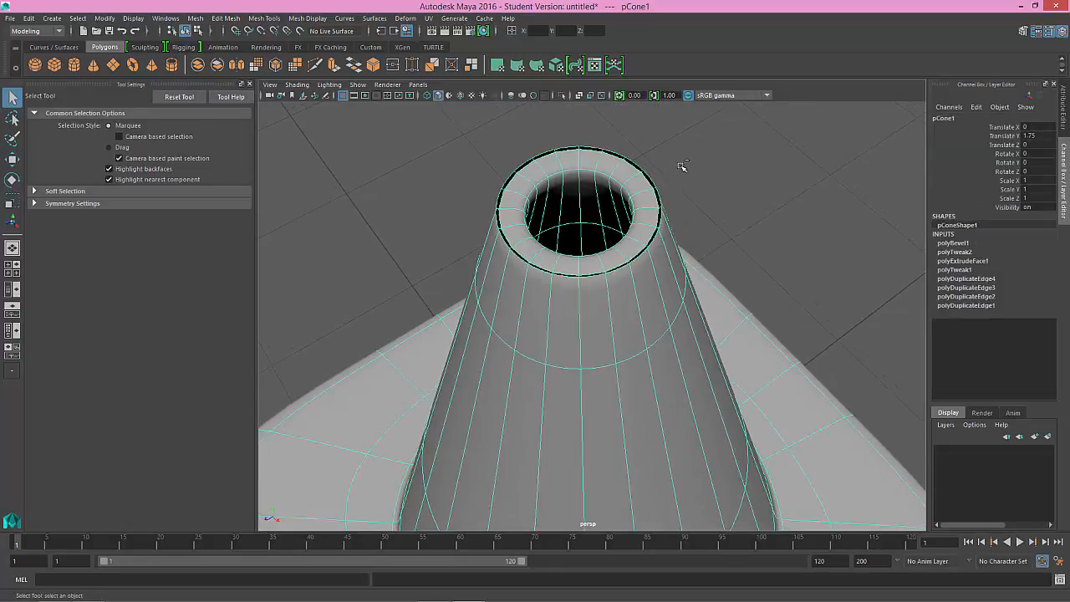
# Step: Compare the cone's top opening with the smooth mesh preview off and on, examining the edge around the rim
pyautogui.press('1')
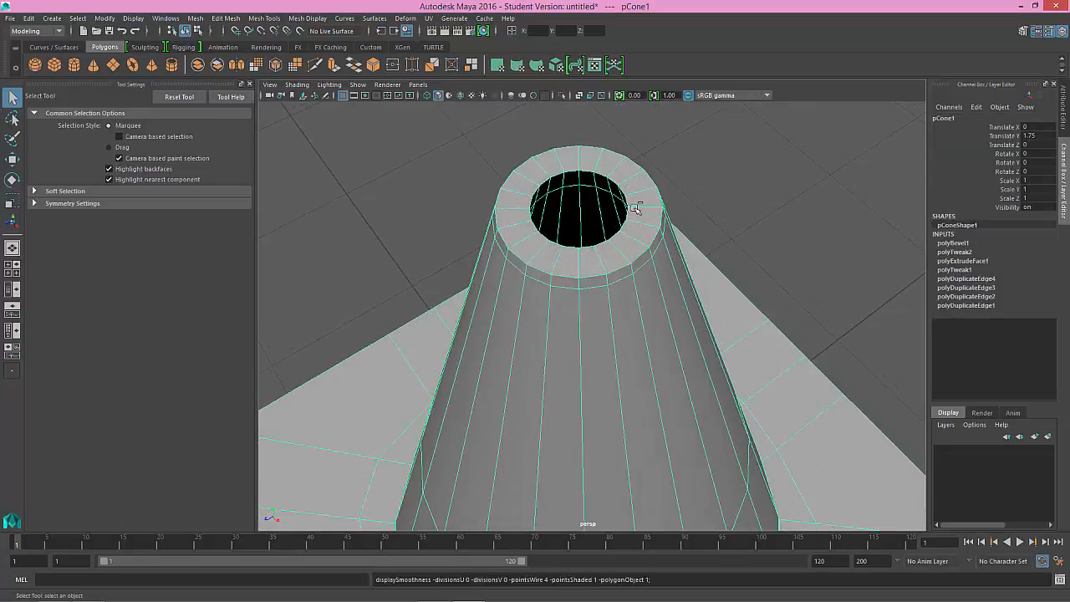
pyautogui.moveTo(638, 236)
pyautogui.keyDown('alt'); pyautogui.mouseDown()
pyautogui.moveTo(650, 248)
pyautogui.moveTo(644, 232)
pyautogui.mouseUp(); pyautogui.keyUp('alt')
pyautogui.keyDown('alt'); pyautogui.moveTo(645, 231); pyautogui.dragTo(647, 179, button='right'); pyautogui.keyUp('alt')
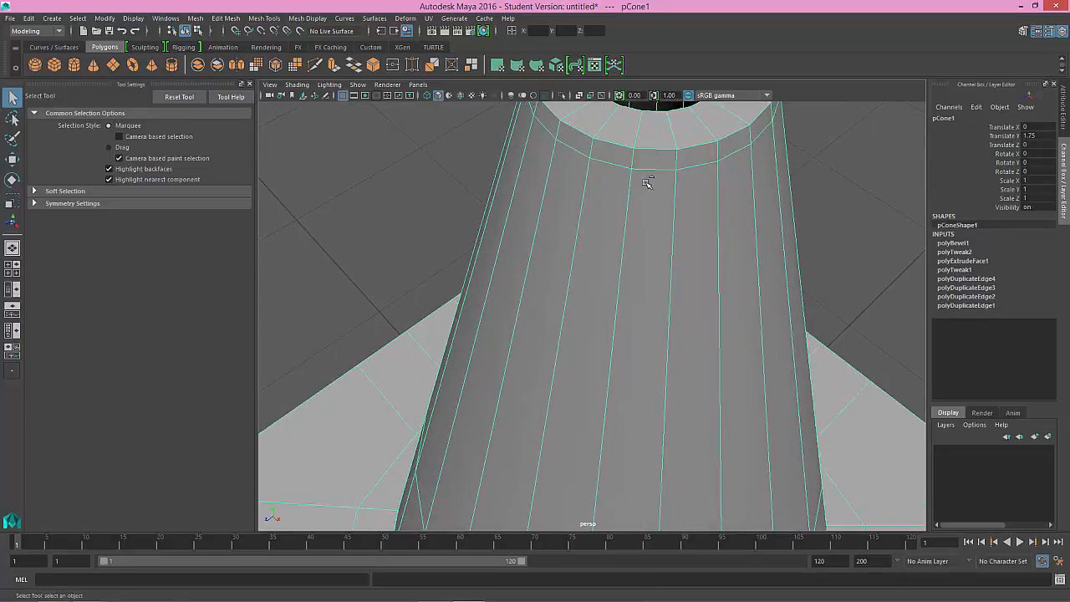
pyautogui.keyDown('alt'); pyautogui.moveTo(647, 178); pyautogui.dragTo(616, 222, button='middle'); pyautogui.keyUp('alt')
pyautogui.keyDown('alt'); pyautogui.moveTo(616, 221); pyautogui.dragTo(644, 219); pyautogui.keyUp('alt')
pyautogui.click(718, 202)
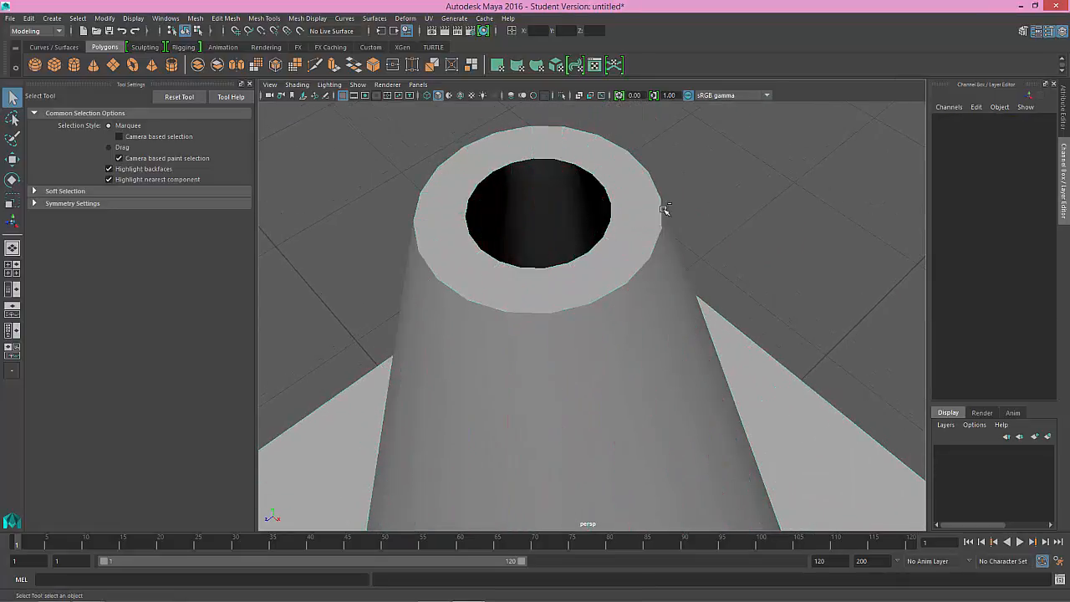
pyautogui.click(645, 210)
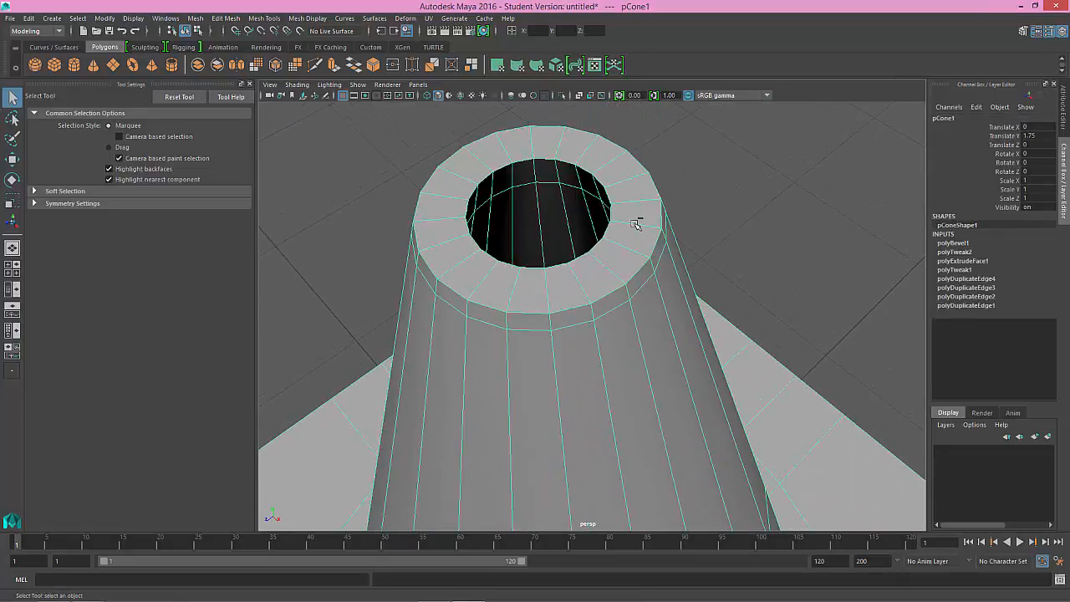
pyautogui.press('3')
pyautogui.keyDown('alt'); pyautogui.moveTo(645, 227); pyautogui.dragTo(655, 231); pyautogui.keyUp('alt')
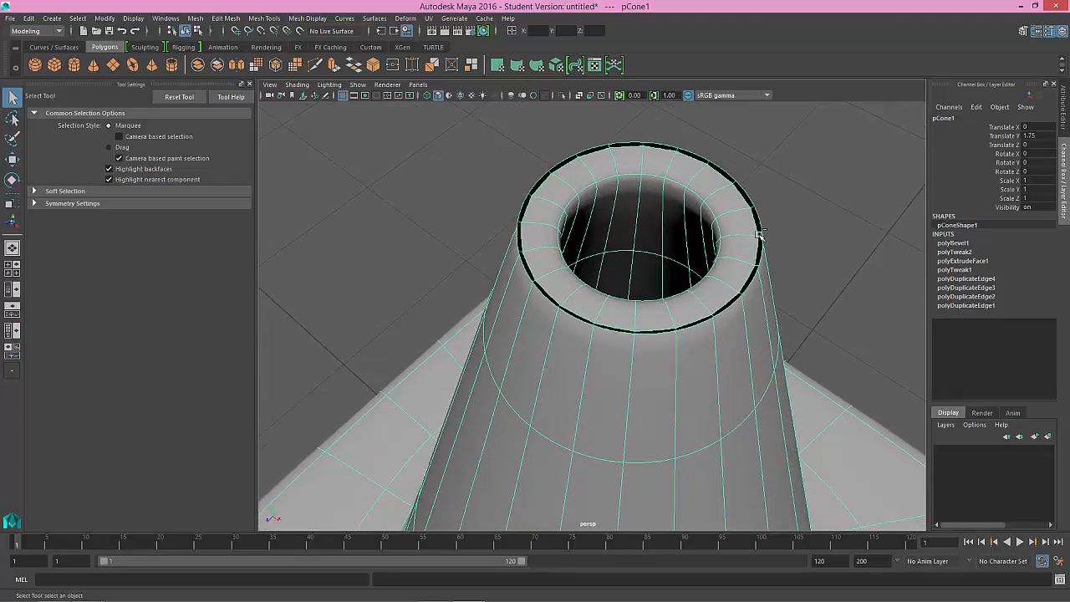
# Step: Switch to face mode, select the dark ring of faces around the outer top rim and inspect it up close
pyautogui.moveTo(759, 234); pyautogui.dragTo(759, 222, button='right')
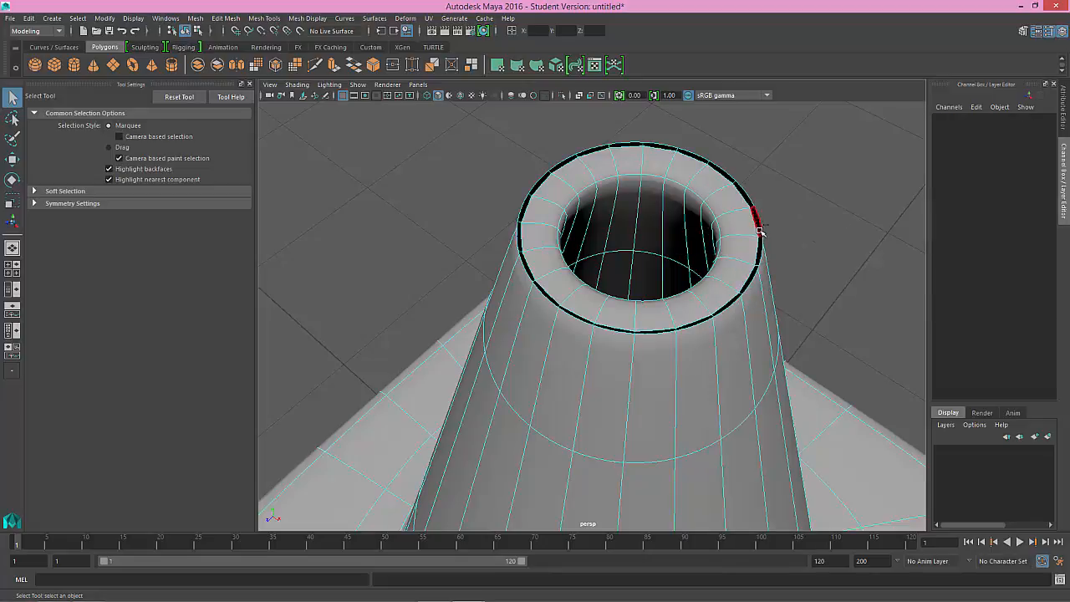
pyautogui.doubleClick(759, 231)
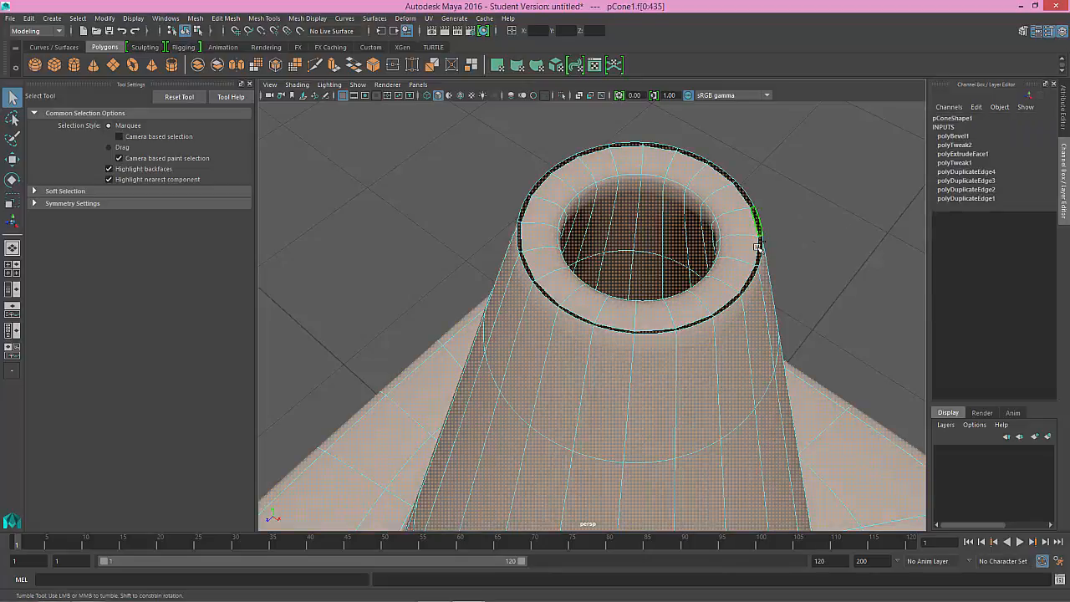
pyautogui.click(765, 222)
pyautogui.keyDown('shift'); pyautogui.doubleClick(761, 242); pyautogui.keyUp('shift')
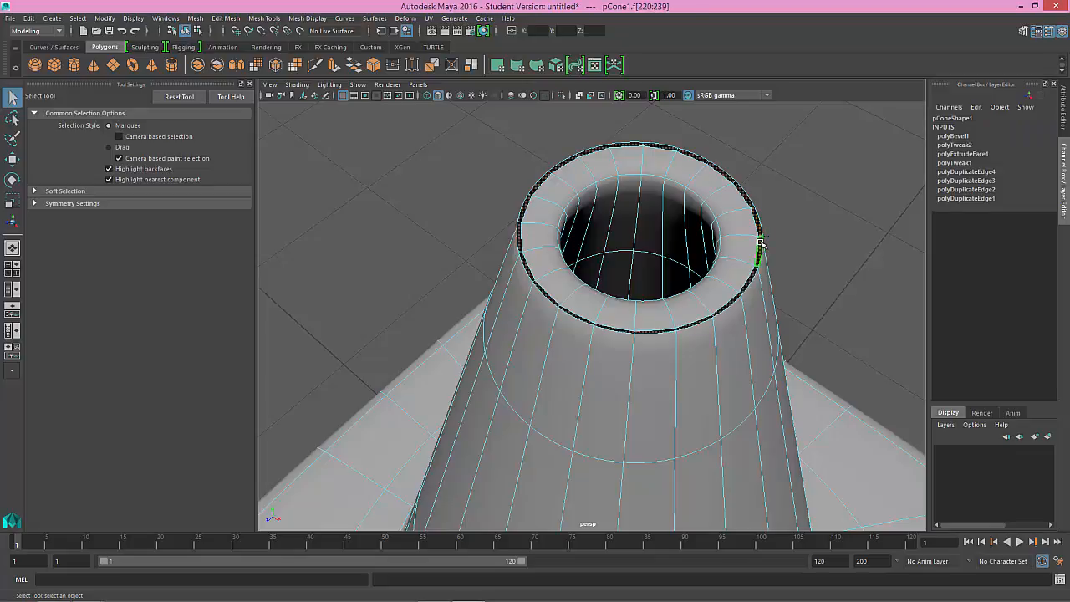
pyautogui.press('w')
pyautogui.keyDown('alt'); pyautogui.moveTo(741, 264); pyautogui.dragTo(678, 201); pyautogui.keyUp('alt')
pyautogui.scroll(-5, 644, 203)
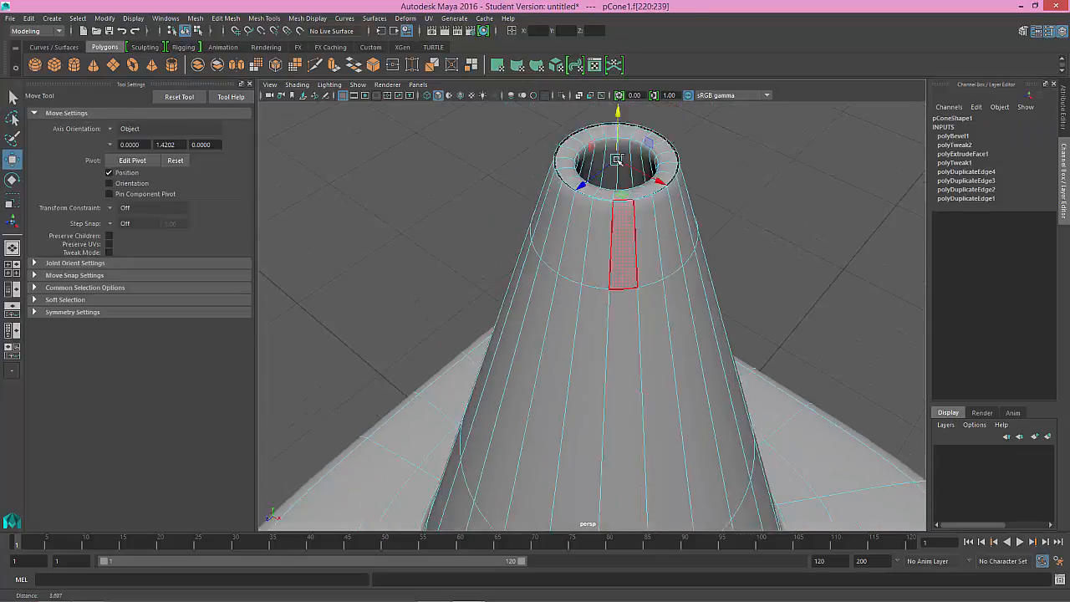
pyautogui.keyDown('alt'); pyautogui.moveTo(620, 169); pyautogui.dragTo(627, 230); pyautogui.keyUp('alt')
pyautogui.keyDown('alt'); pyautogui.moveTo(625, 238); pyautogui.dragTo(633, 275, button='right'); pyautogui.keyUp('alt')
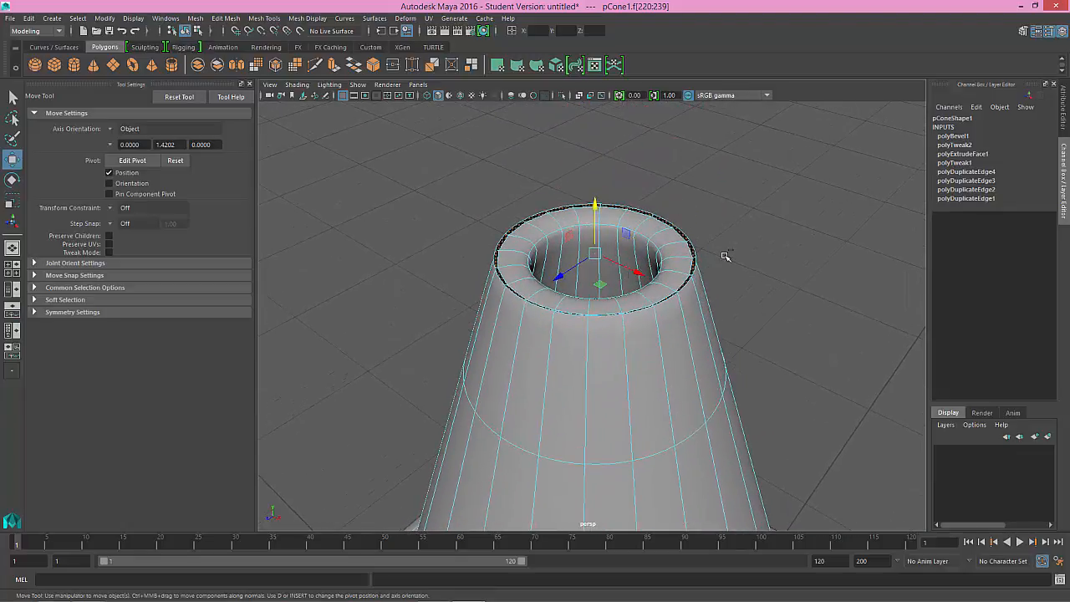
pyautogui.keyDown('alt'); pyautogui.moveTo(738, 270); pyautogui.dragTo(747, 286, button='right'); pyautogui.keyUp('alt')
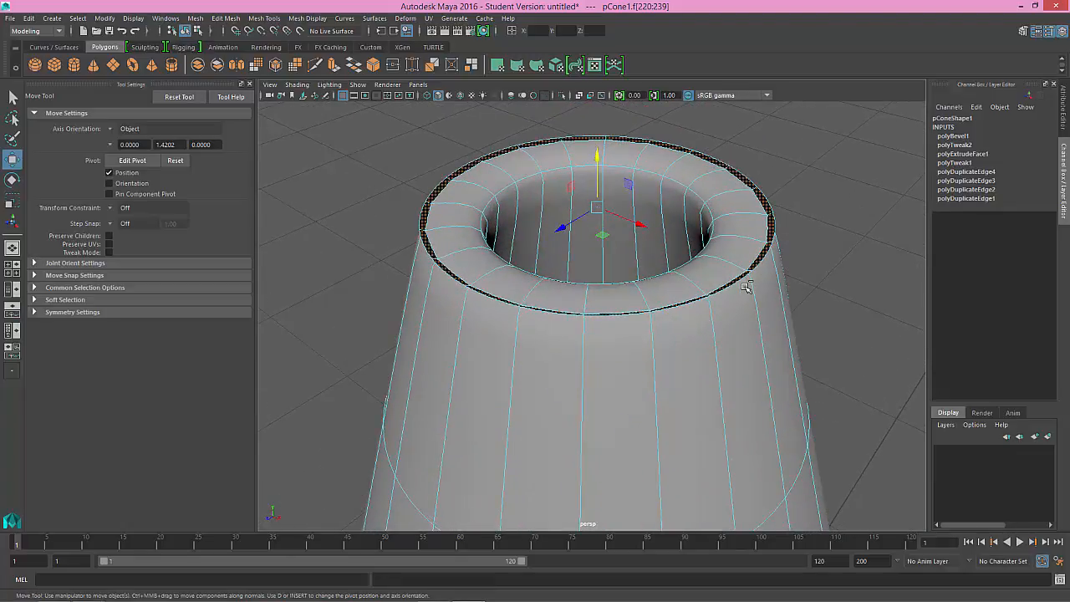
# Step: Inspect the rim's geometry in wireframe display, picking individual vertices around the top opening
pyautogui.press('4')
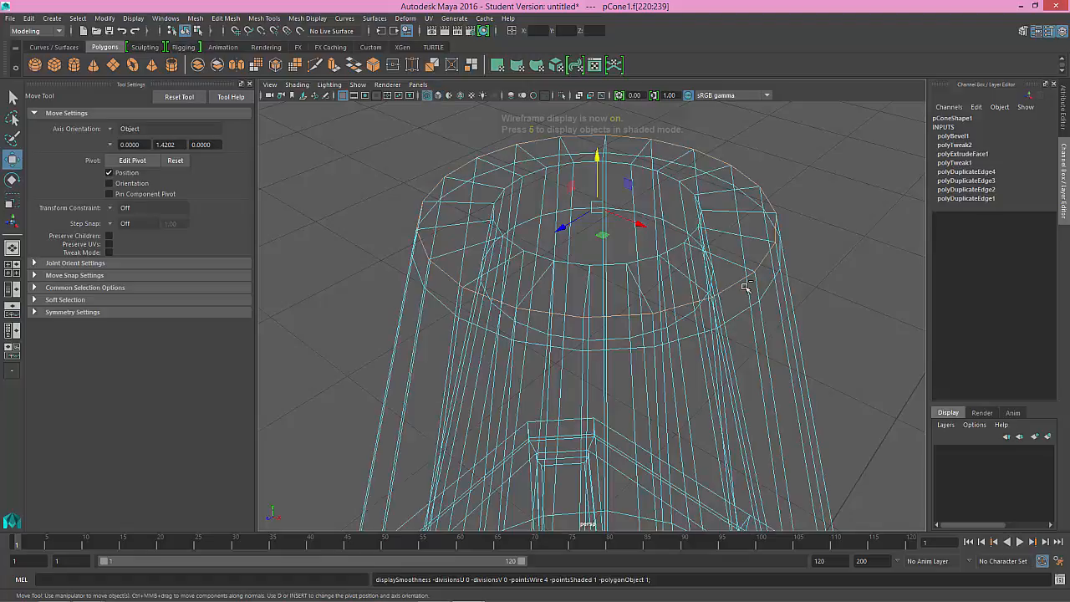
pyautogui.keyDown('alt'); pyautogui.moveTo(736, 296); pyautogui.dragTo(763, 283); pyautogui.keyUp('alt')
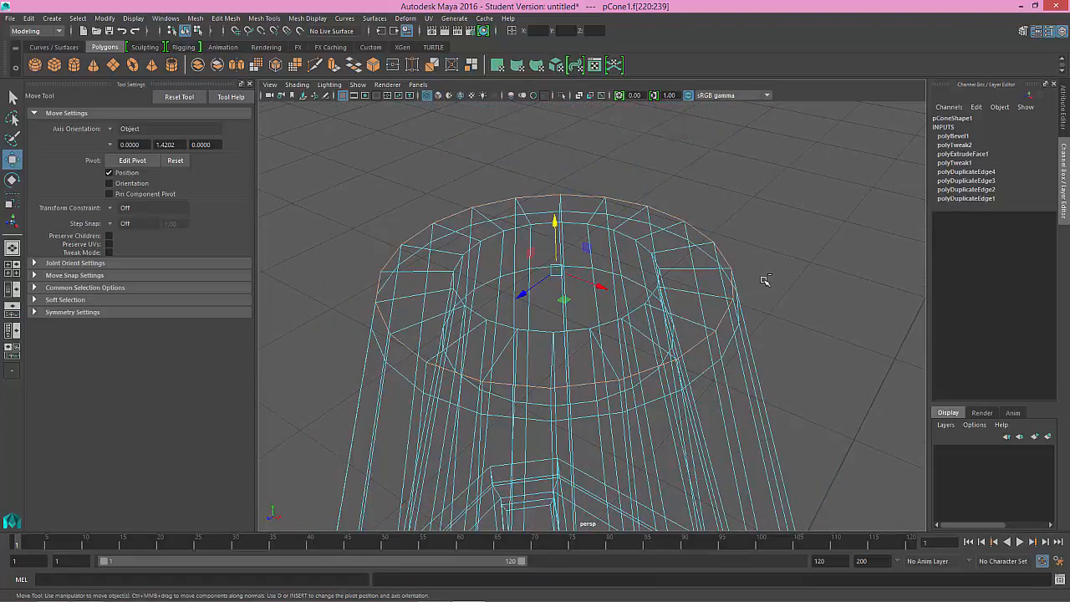
pyautogui.rightClick(764, 282)
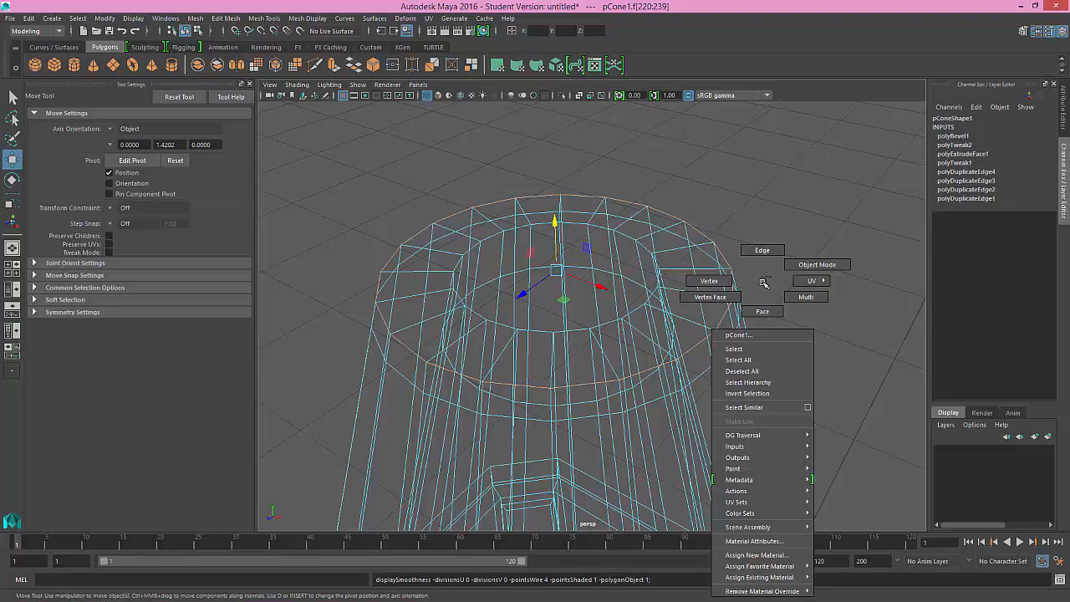
pyautogui.click(709, 281)
pyautogui.click(735, 299)
pyautogui.keyDown('alt'); pyautogui.moveTo(734, 299); pyautogui.dragTo(770, 305); pyautogui.keyUp('alt')
pyautogui.hotkey('shift', 'z')
pyautogui.press('f')
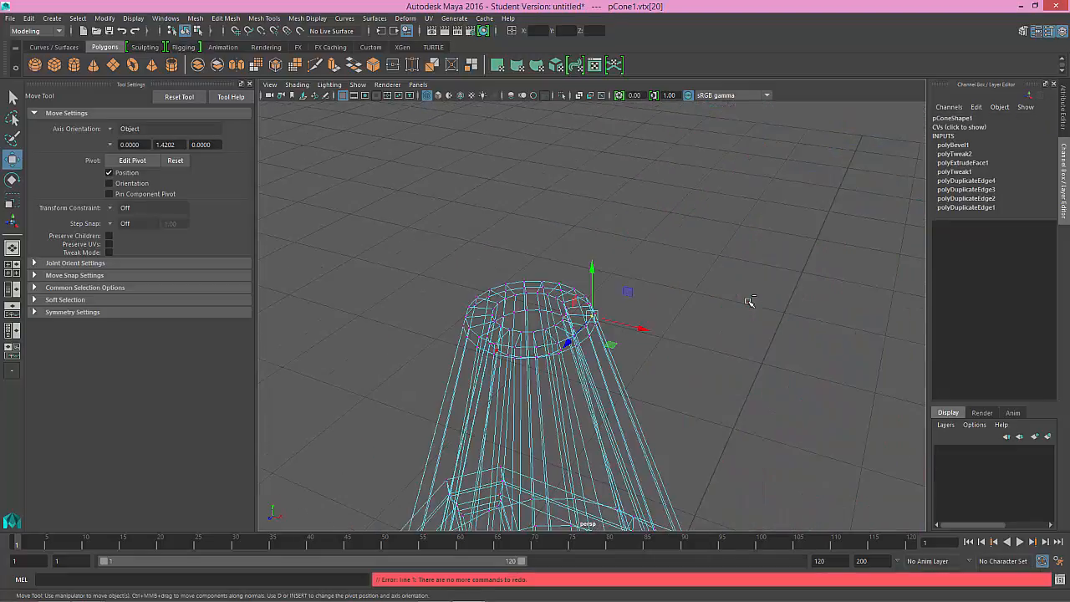
pyautogui.keyDown('alt'); pyautogui.moveTo(641, 322); pyautogui.dragTo(525, 321); pyautogui.keyUp('alt')
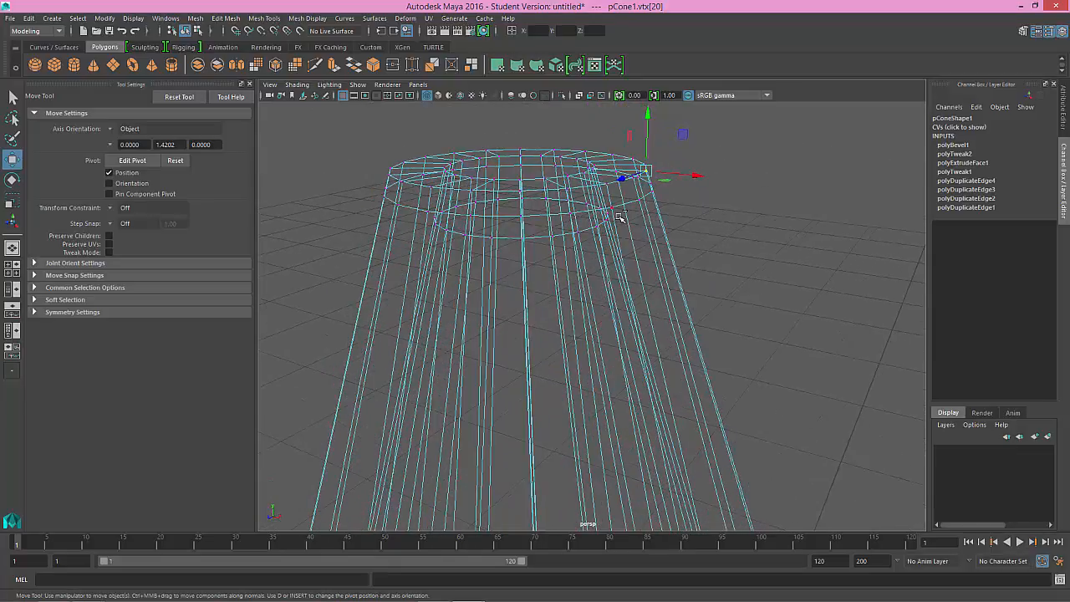
pyautogui.press('4')
pyautogui.click(583, 203)
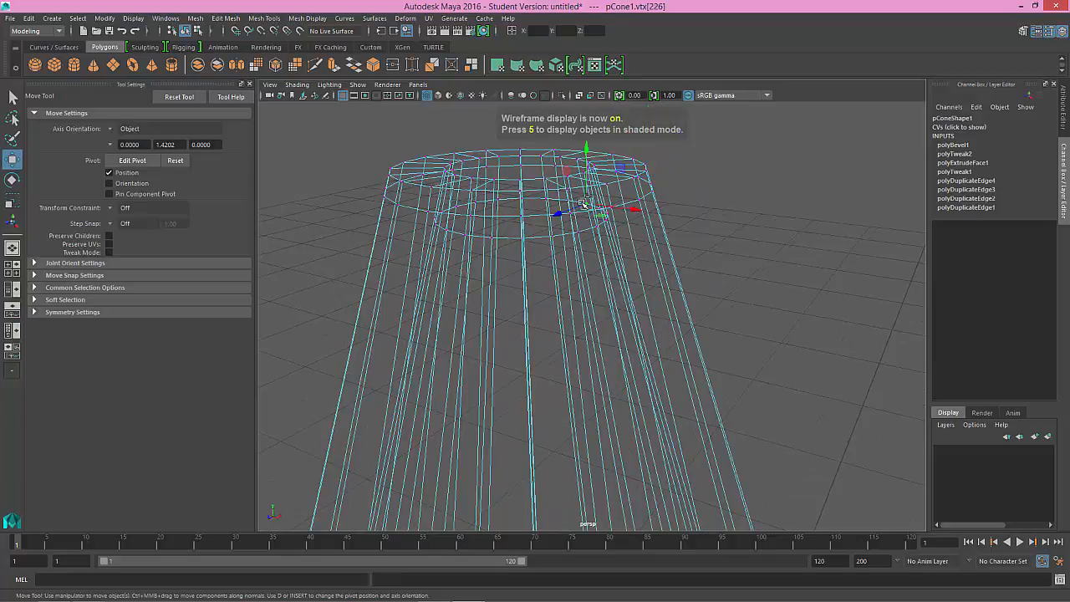
# Step: Select the ring of outer side faces just below the top rim in shaded display and delete it
pyautogui.rightClick(682, 193)
pyautogui.moveTo(632, 195); pyautogui.dragTo(676, 224, button='right')
pyautogui.doubleClick(593, 195)
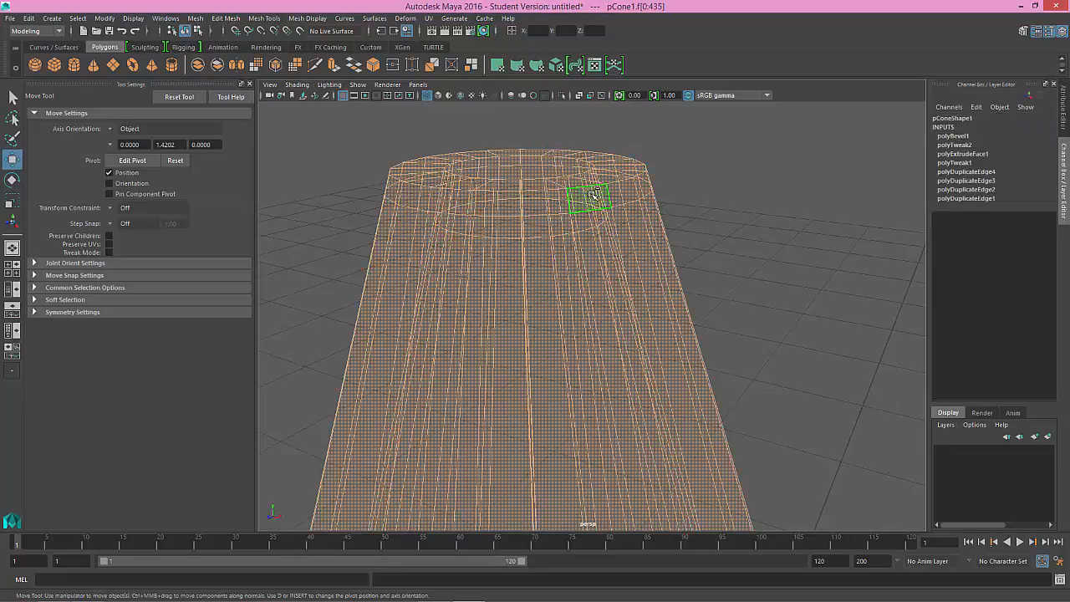
pyautogui.click(696, 199)
pyautogui.click(592, 197)
pyautogui.doubleClick(565, 203)
pyautogui.click(652, 203)
pyautogui.press('5')
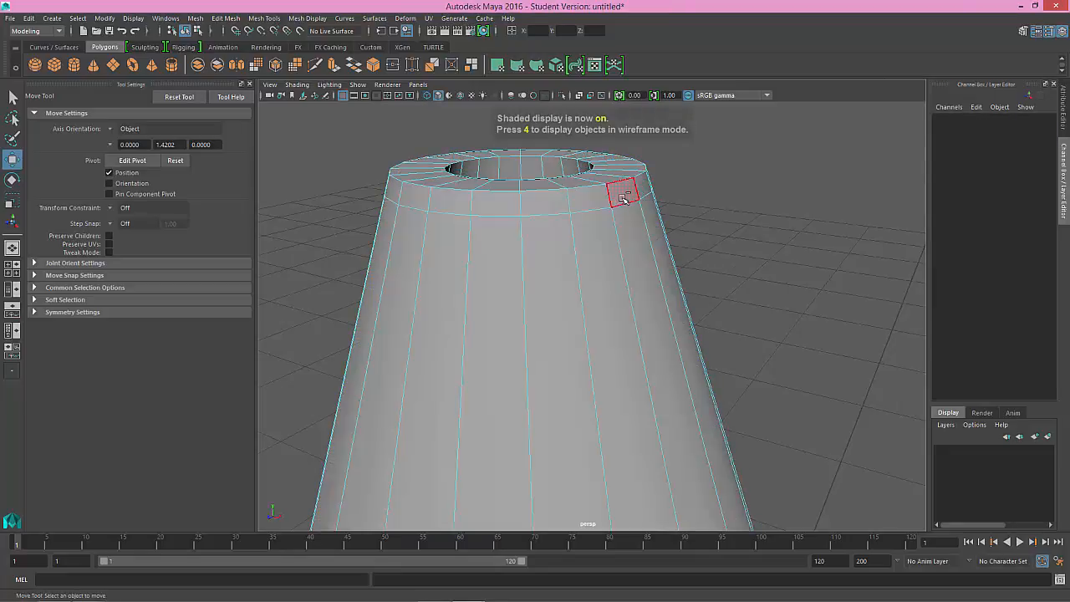
pyautogui.doubleClick(613, 204)
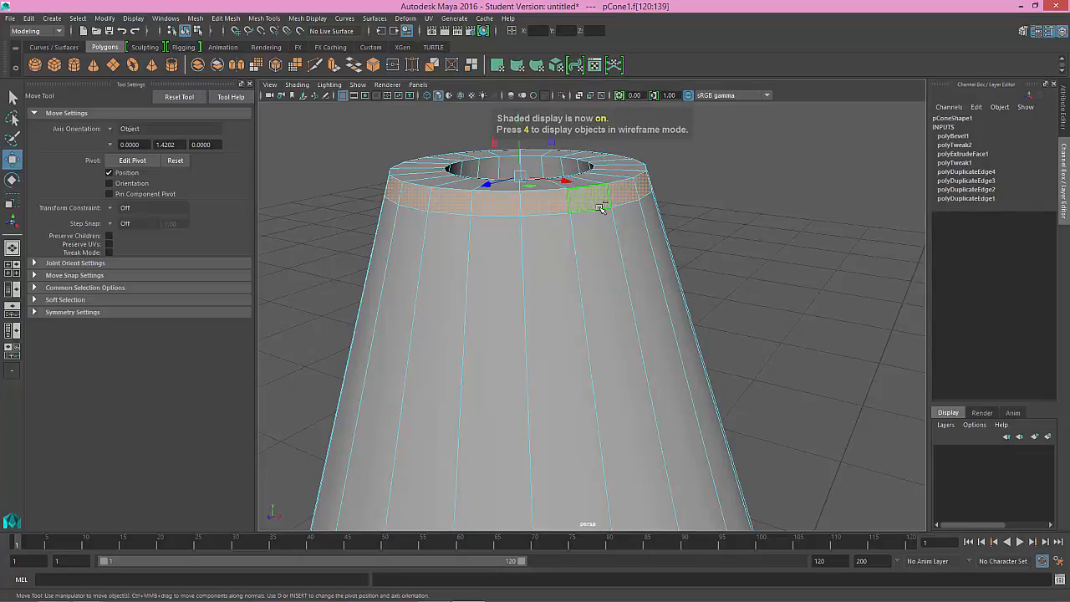
pyautogui.press('Delete')
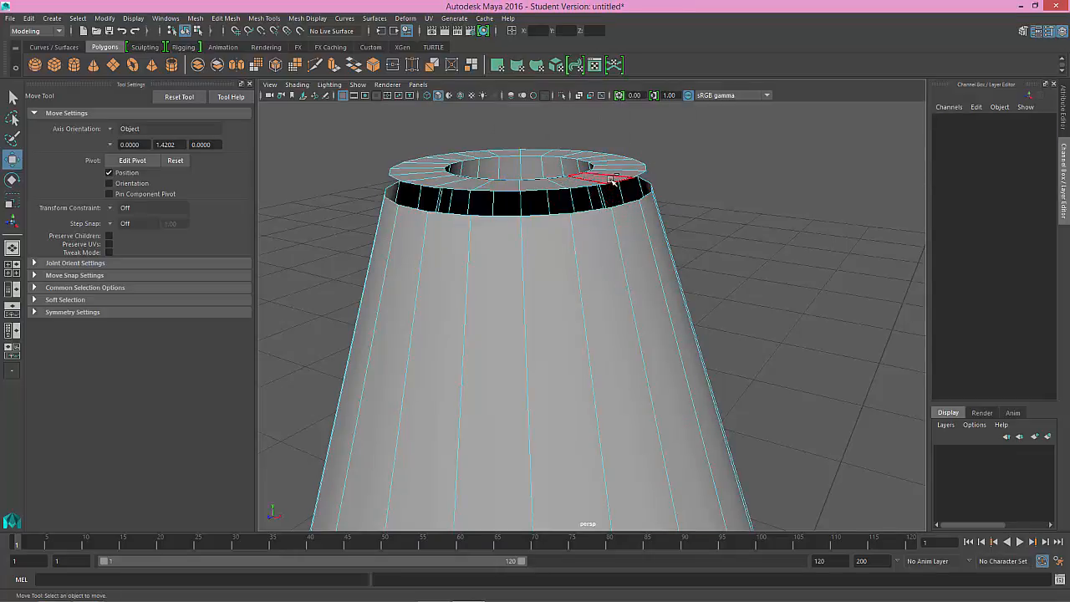
# Step: Extrude the lower border edge loop of the gap up to the top rim, with a local Y translation of -0.023
pyautogui.press('3')
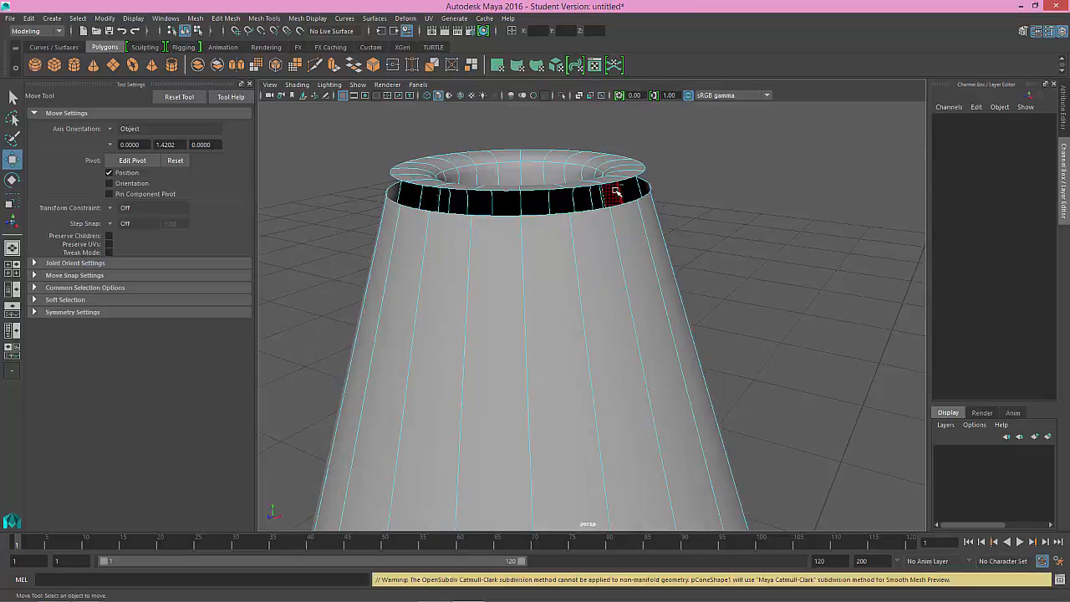
pyautogui.keyDown('alt'); pyautogui.moveTo(604, 216); pyautogui.dragTo(611, 222); pyautogui.keyUp('alt')
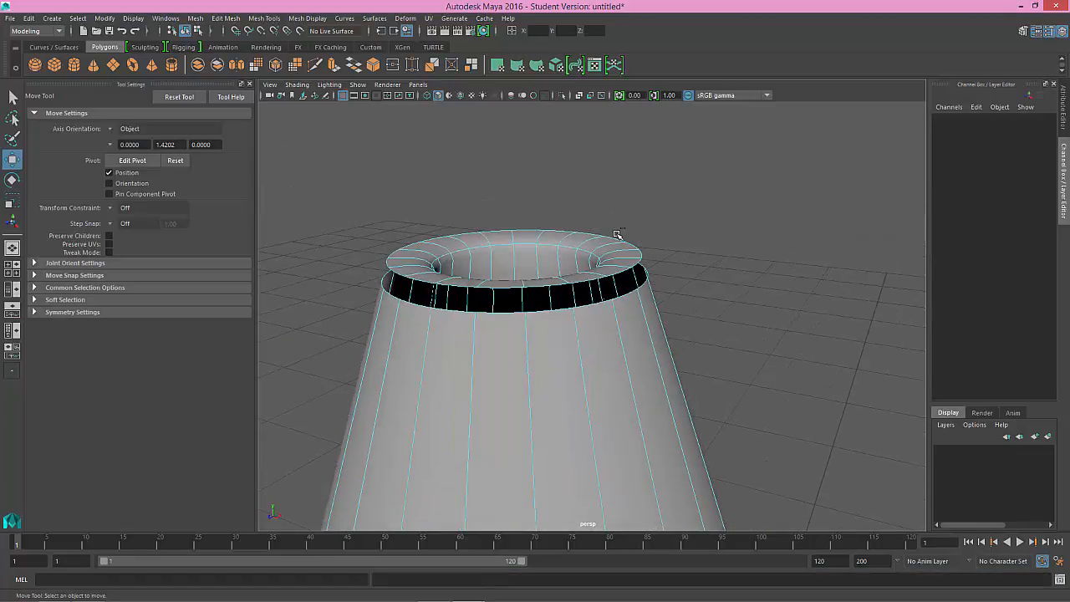
pyautogui.moveTo(602, 305); pyautogui.dragTo(610, 255, button='right')
pyautogui.doubleClick(602, 305)
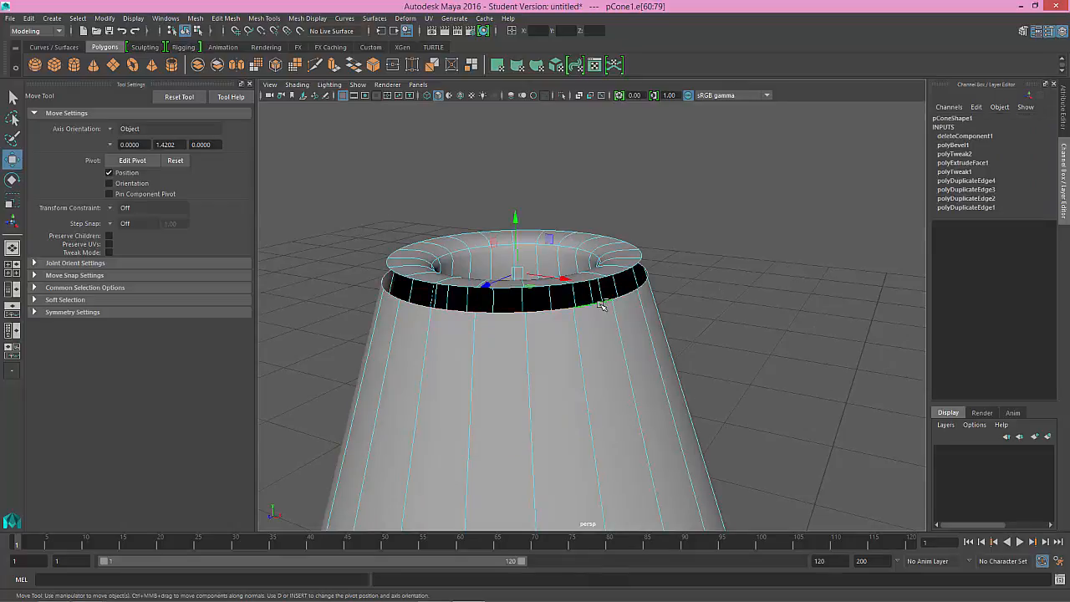
pyautogui.hotkey('ctrl', 'e')
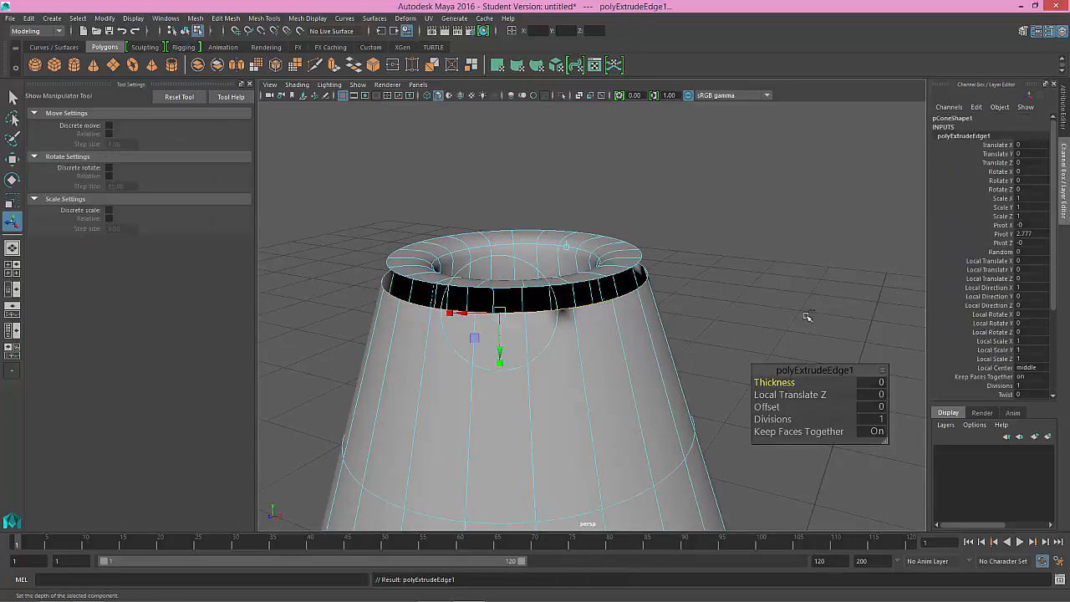
pyautogui.moveTo(499, 334)
pyautogui.mouseDown()
pyautogui.moveTo(502, 320)
pyautogui.moveTo(501, 371)
pyautogui.moveTo(501, 332)
pyautogui.mouseUp()
pyautogui.press('1')
pyautogui.keyDown('alt'); pyautogui.moveTo(506, 334); pyautogui.dragTo(524, 338, button='middle'); pyautogui.keyUp('alt')
pyautogui.keyDown('alt'); pyautogui.moveTo(524, 339); pyautogui.dragTo(531, 360, button='right'); pyautogui.keyUp('alt')
pyautogui.click(609, 326)
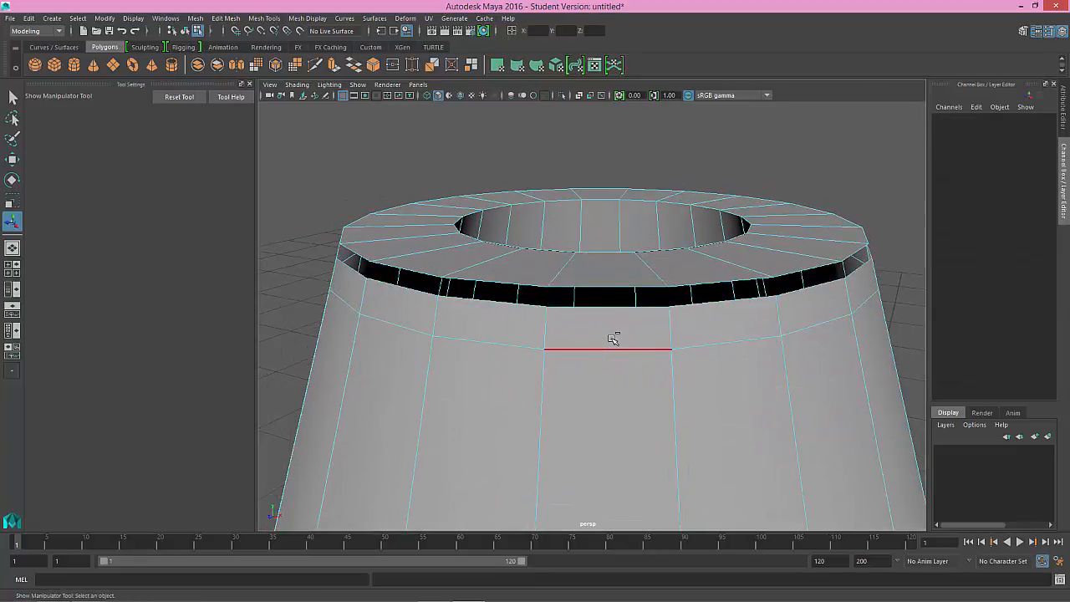
pyautogui.hotkey('ctrl', 'z')
pyautogui.moveTo(608, 342); pyautogui.dragTo(611, 325)
pyautogui.press('q')
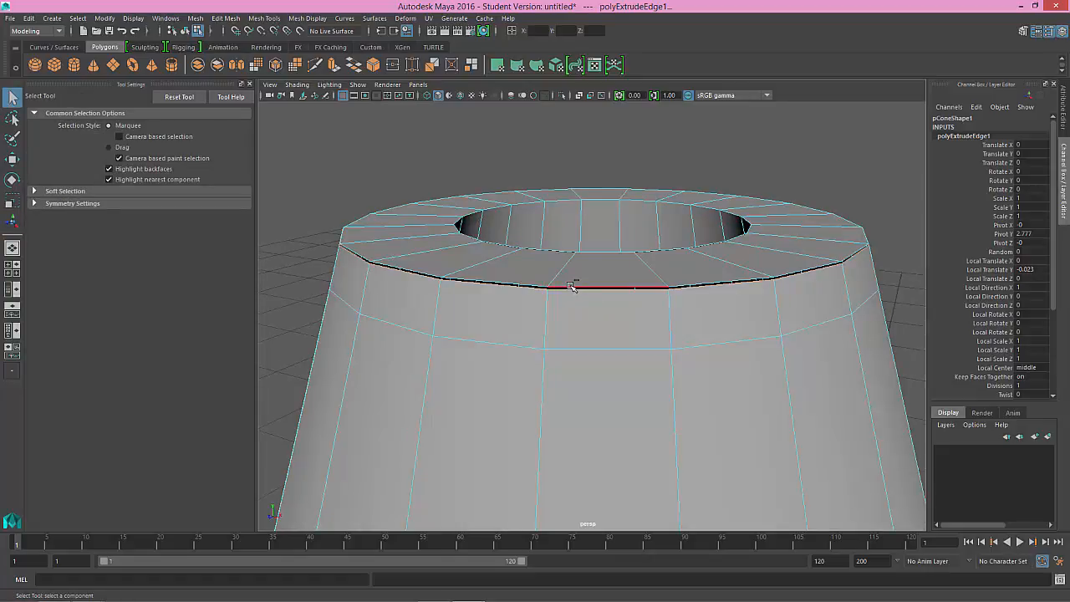
# Step: Select the edges along the seam below the rim, convert them to vertices and merge them with a distance threshold of 0.01
pyautogui.doubleClick(571, 287)
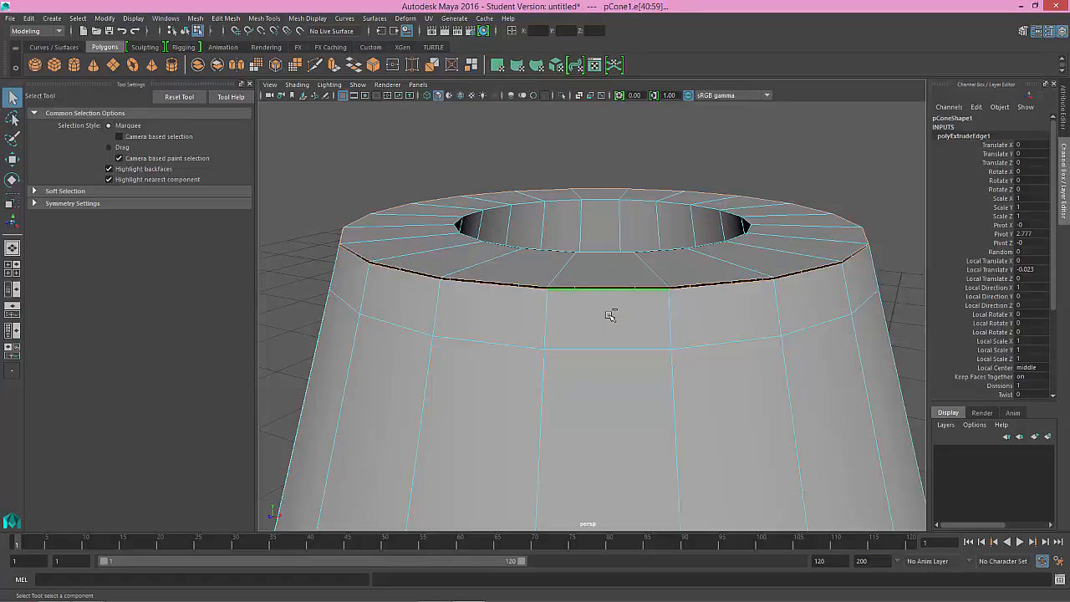
pyautogui.click(76, 18)
pyautogui.moveTo(124, 212)
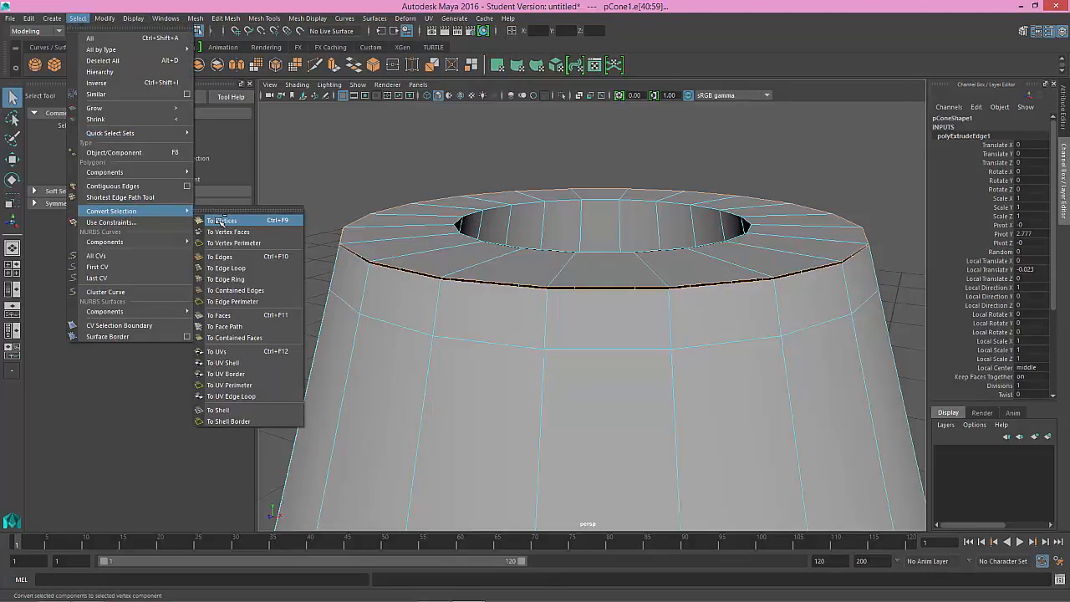
pyautogui.click(228, 315)
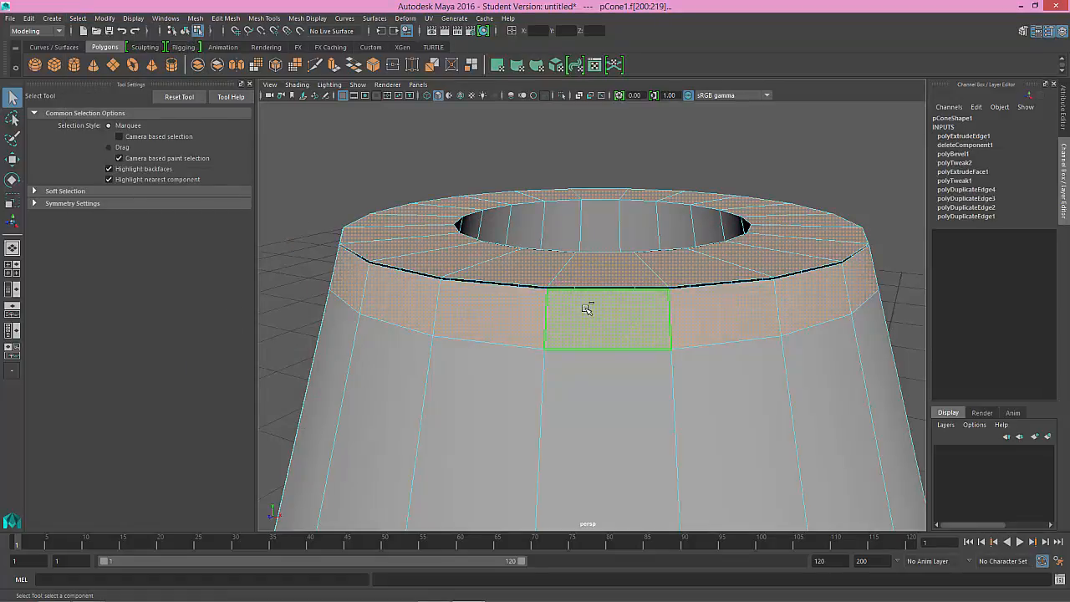
pyautogui.hotkey('ctrl', 'z')
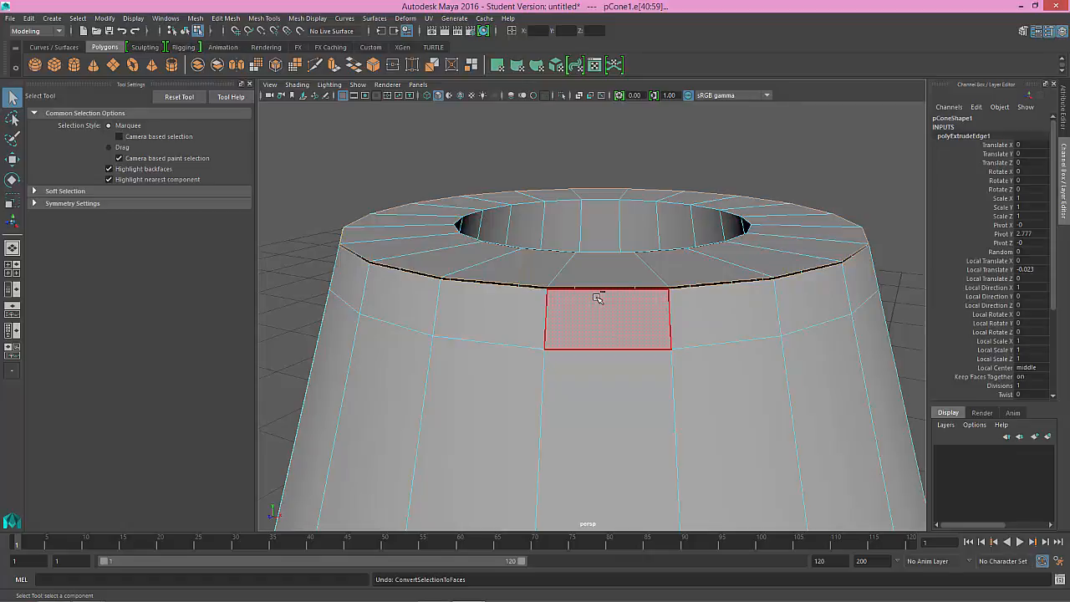
pyautogui.hotkey('ctrl', 'F9')
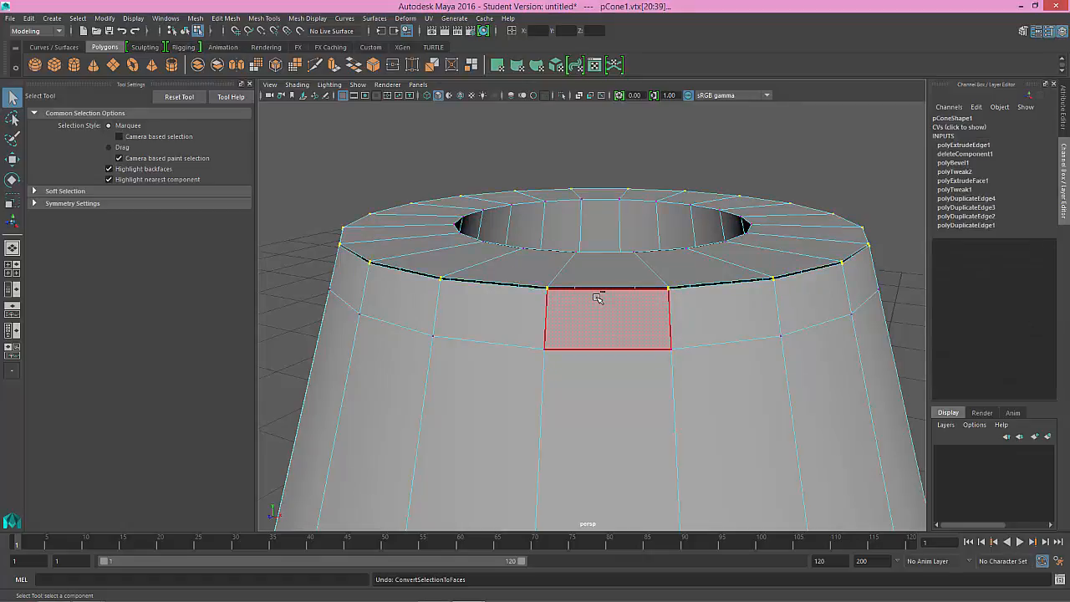
pyautogui.click(262, 19)
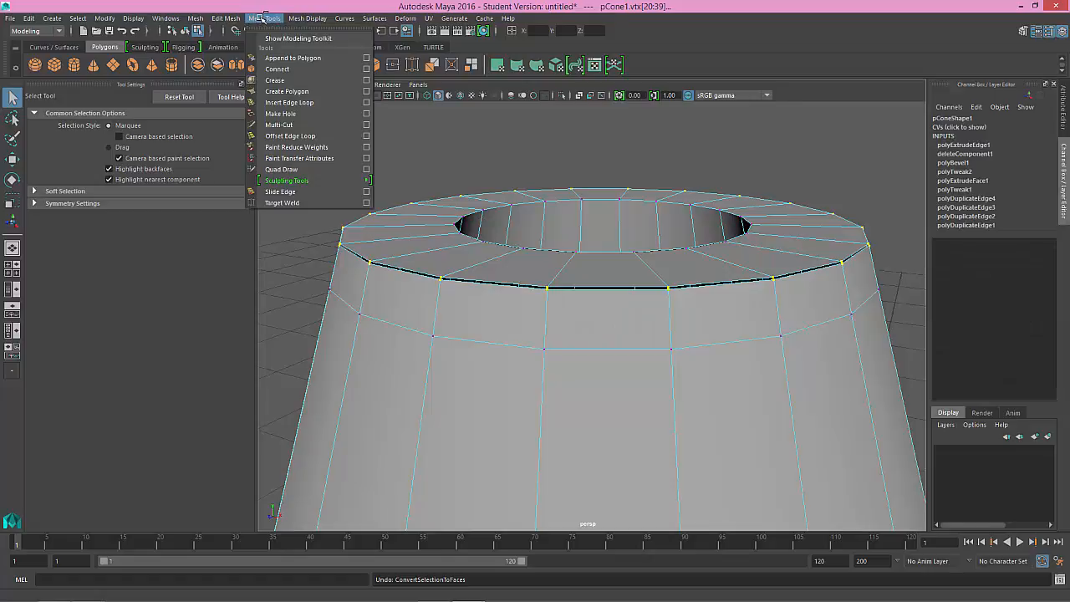
pyautogui.moveTo(236, 21)
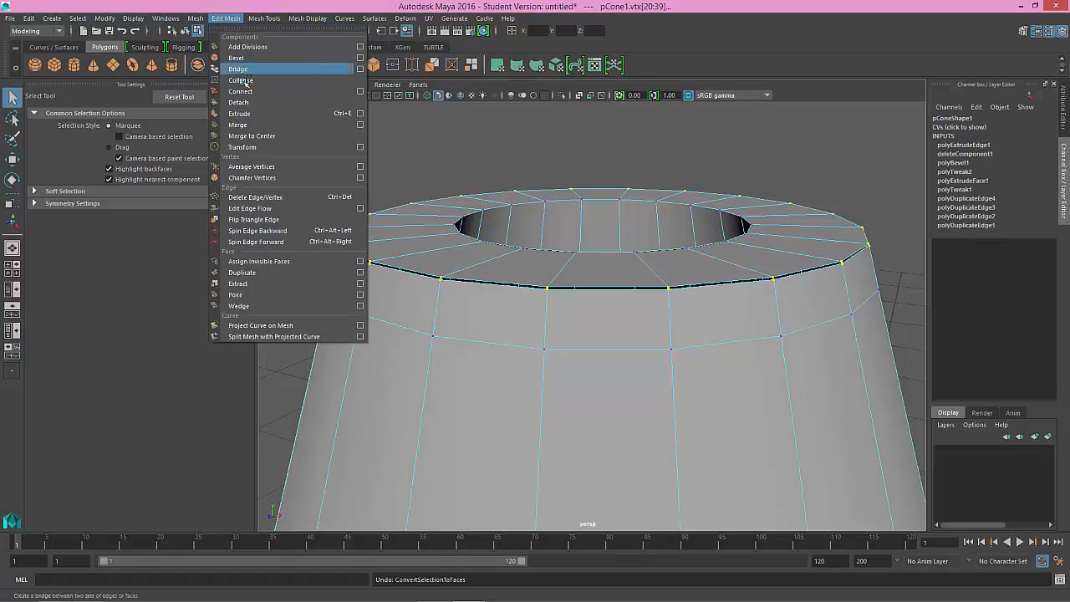
pyautogui.click(240, 124)
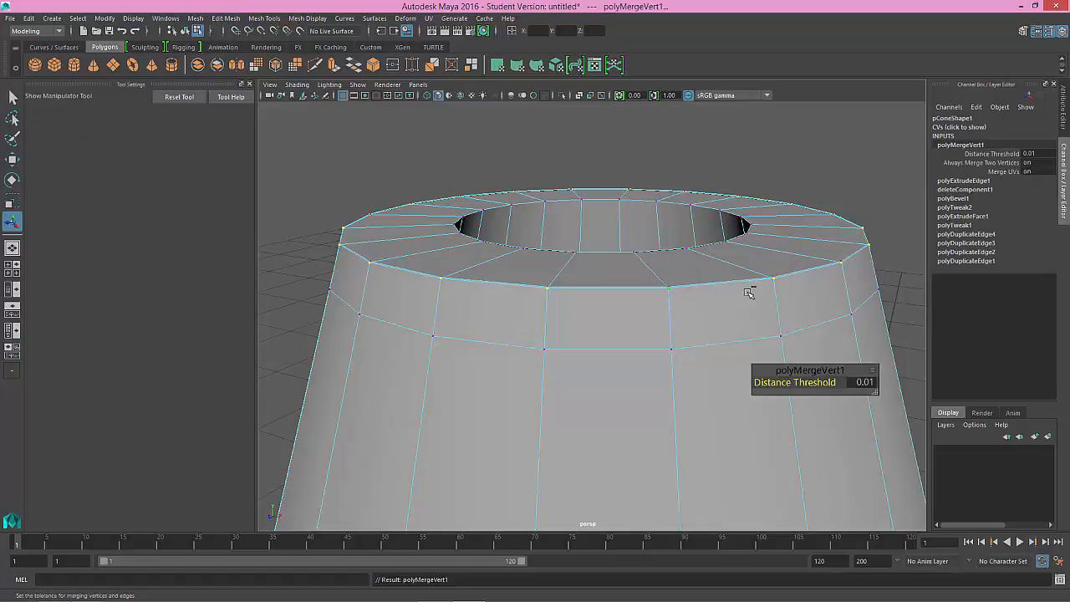
# Step: Try larger distance thresholds, including 0.71 and 0.05, on the rim's vertex merge and set the threshold back to 0.01
pyautogui.moveTo(822, 384); pyautogui.dragTo(829, 383)
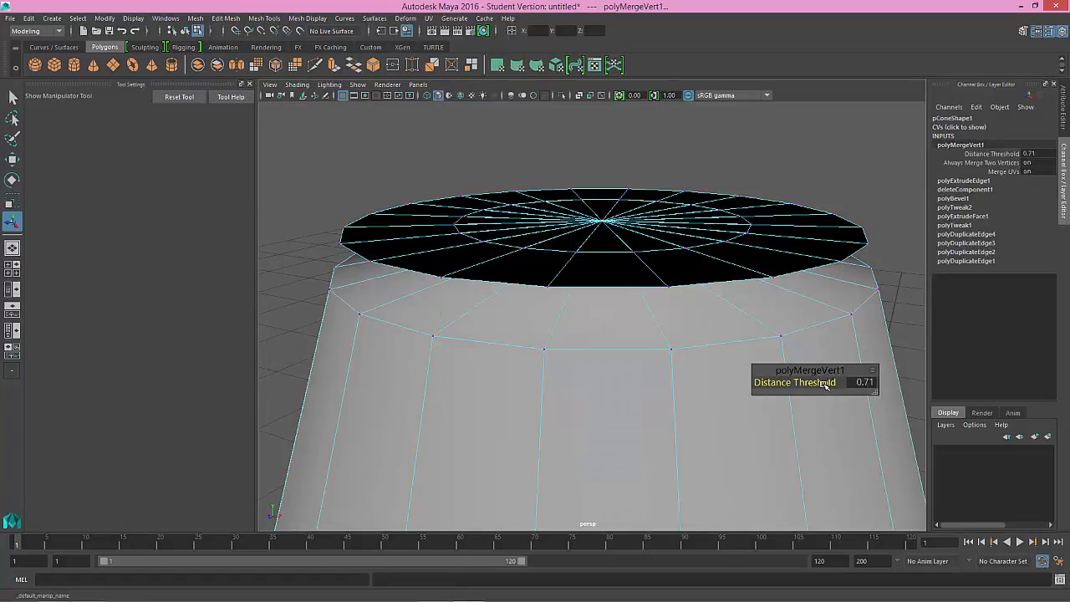
pyautogui.moveTo(823, 385); pyautogui.dragTo(822, 386)
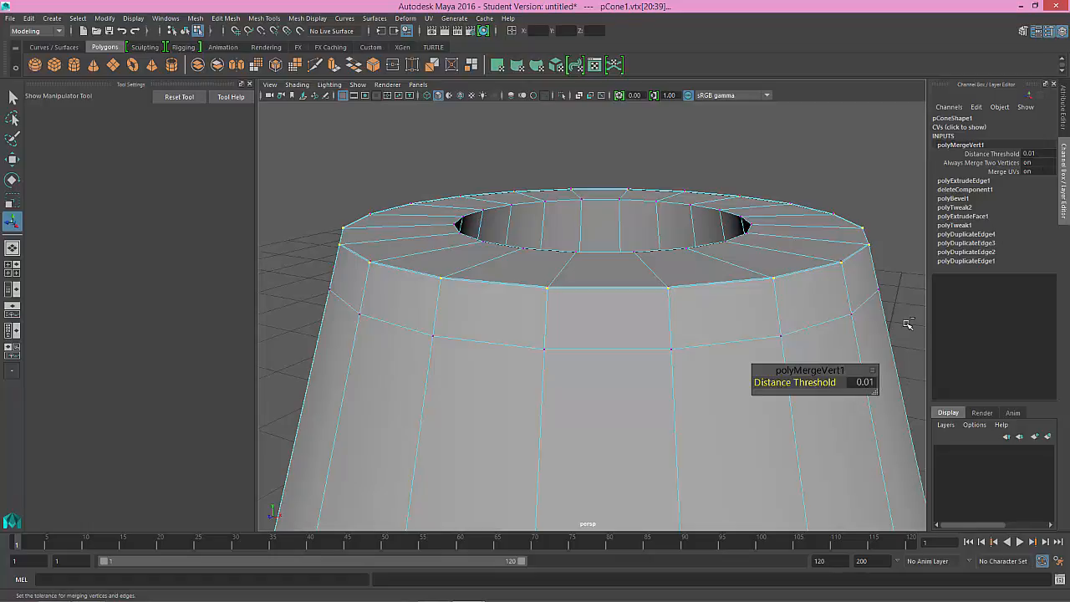
pyautogui.click(1033, 154)
pyautogui.write('.05')
pyautogui.press('Return')
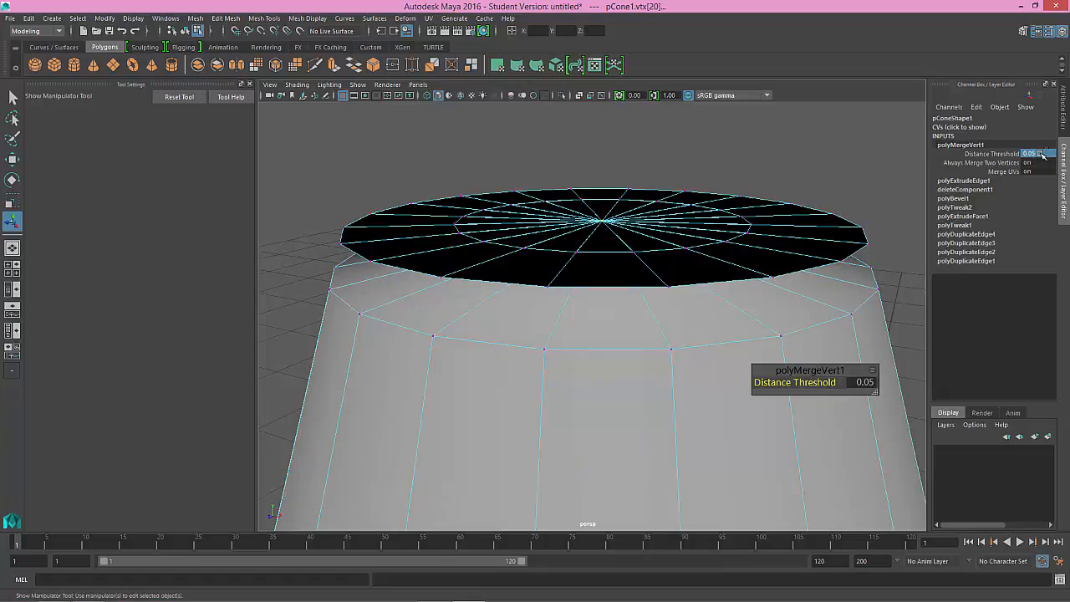
pyautogui.write('.01')
pyautogui.press('Return')
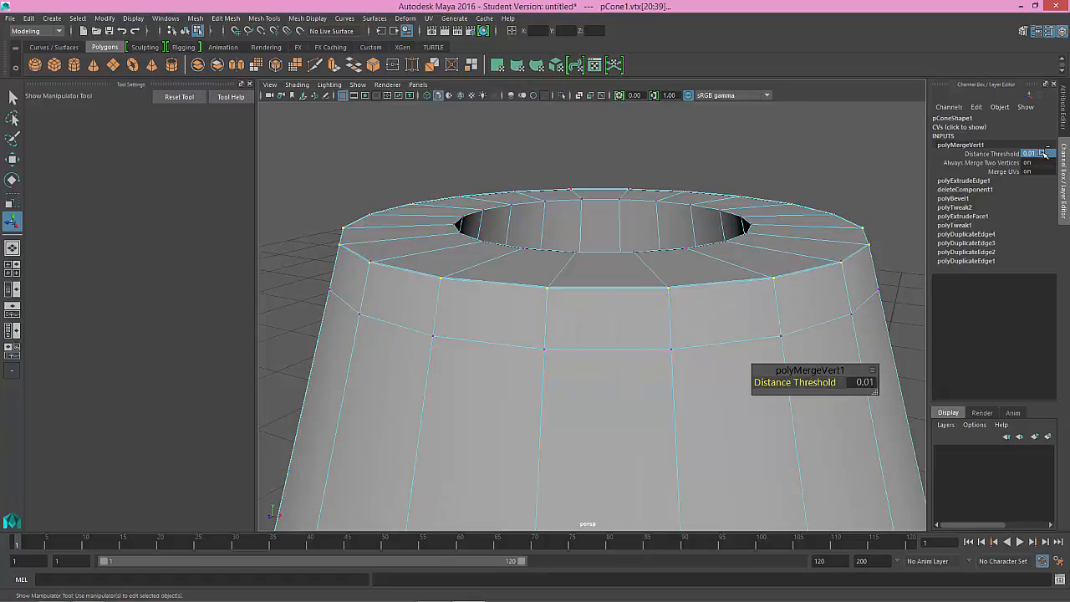
# Step: Select the outer edge loop around the top rim and move it straight up above the cone's opening
pyautogui.press('q')
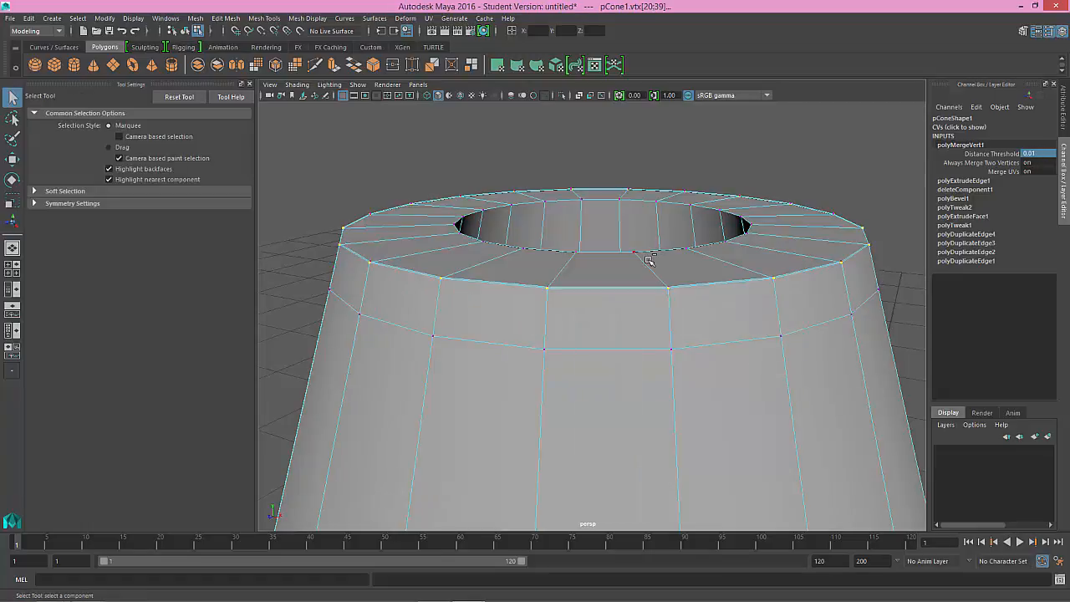
pyautogui.click(608, 195)
pyautogui.scroll(4, 555, 291)
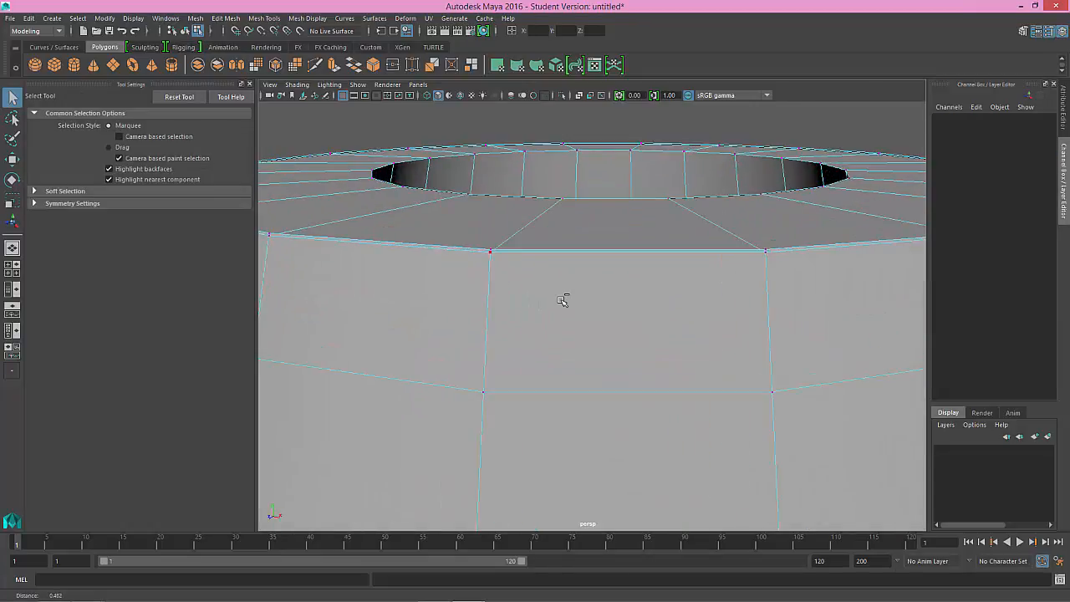
pyautogui.click(491, 250)
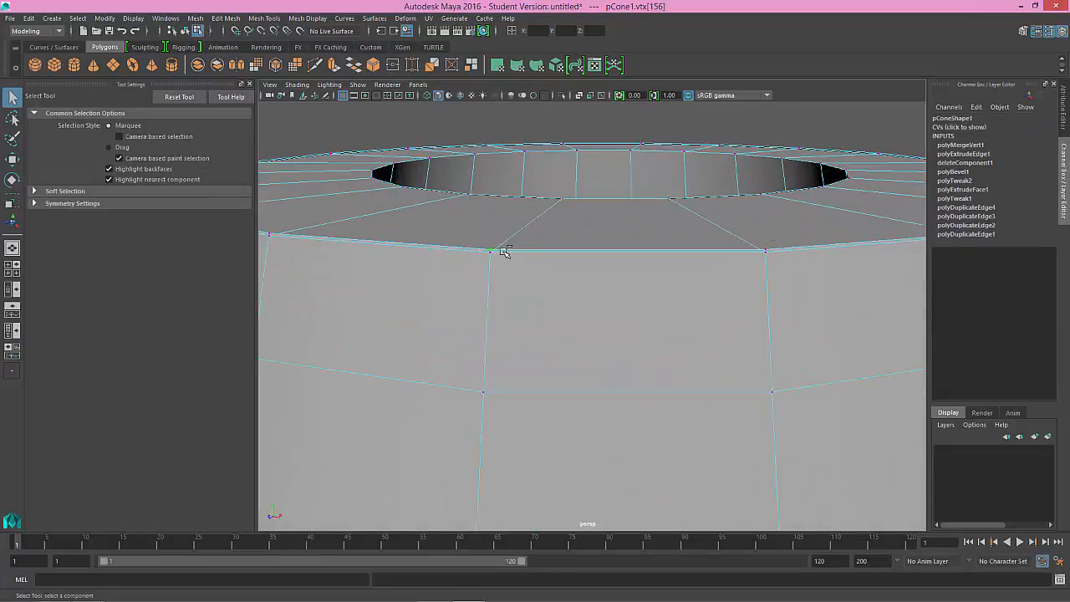
pyautogui.moveTo(532, 251); pyautogui.dragTo(532, 219, button='right')
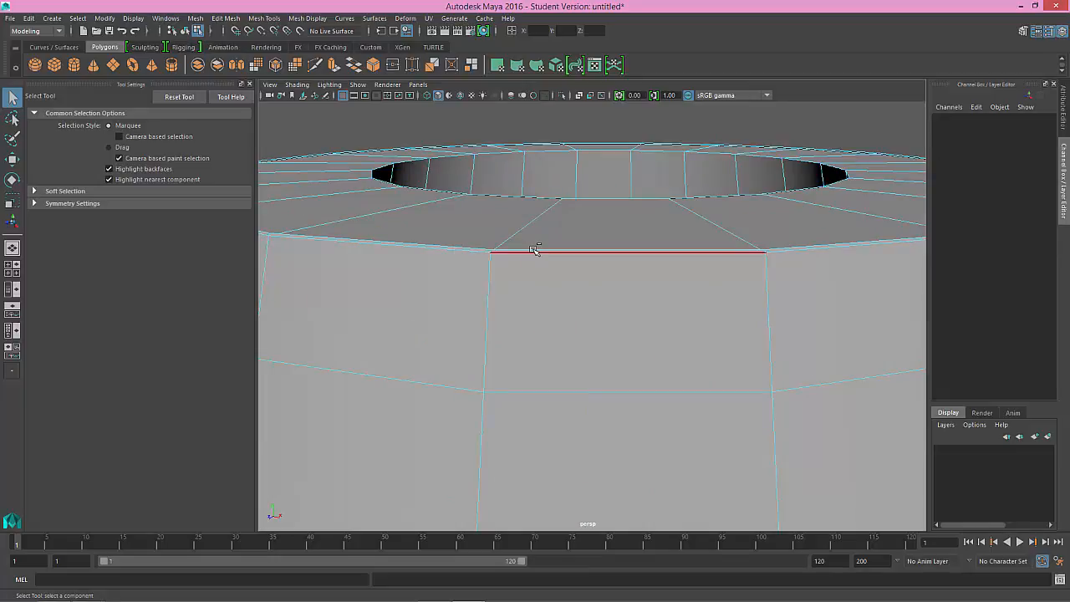
pyautogui.click(534, 250)
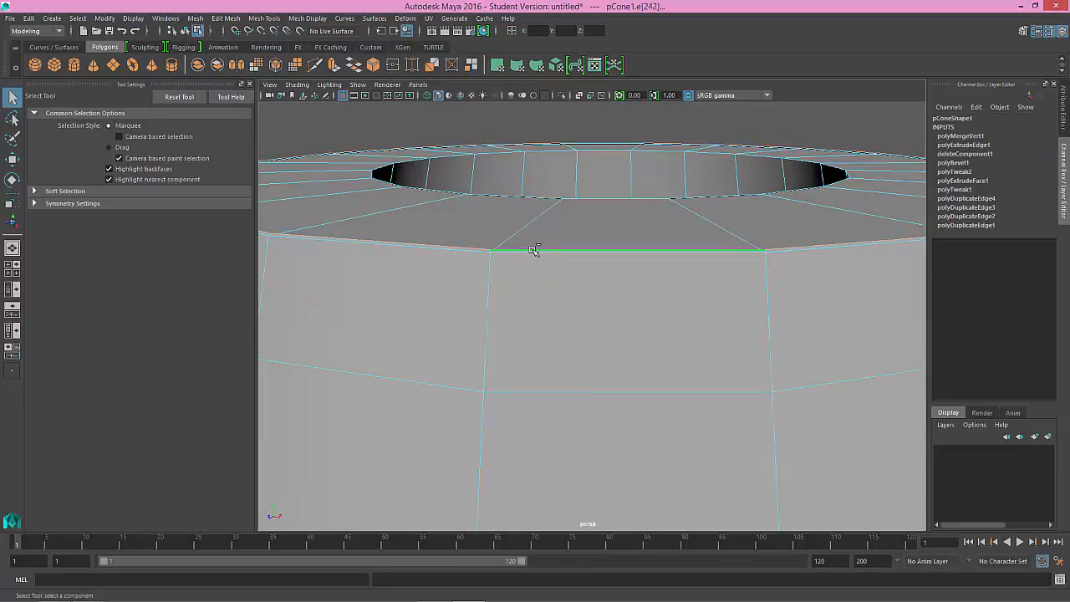
pyautogui.press('w')
pyautogui.moveTo(609, 138); pyautogui.dragTo(587, 100)
pyautogui.scroll(-8, 578, 185)
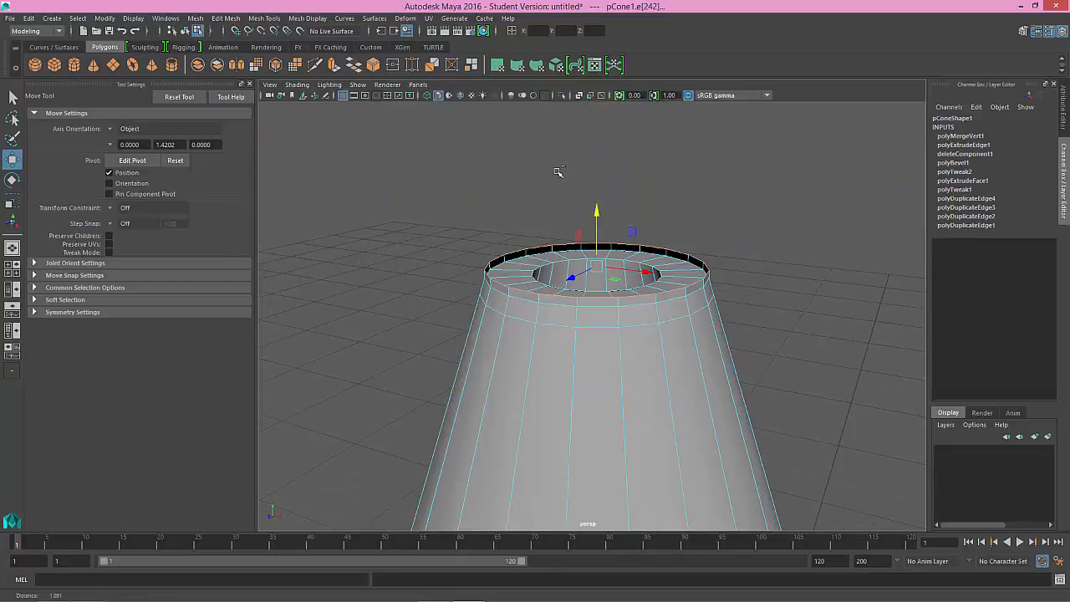
pyautogui.scroll(5, 565, 183)
pyautogui.moveTo(598, 199); pyautogui.dragTo(602, 151)
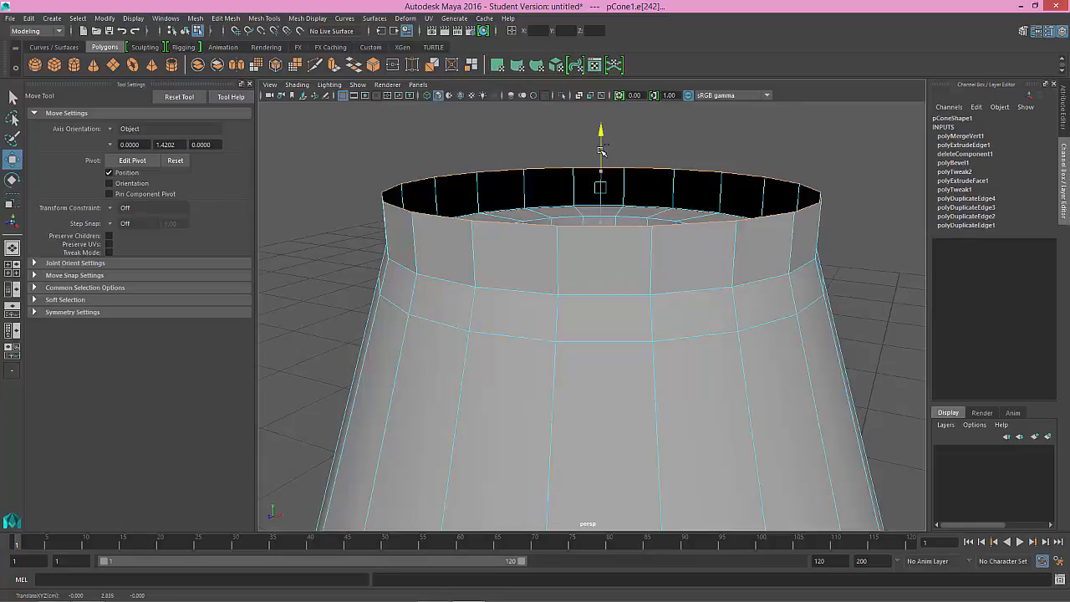
pyautogui.moveTo(601, 150); pyautogui.dragTo(602, 152)
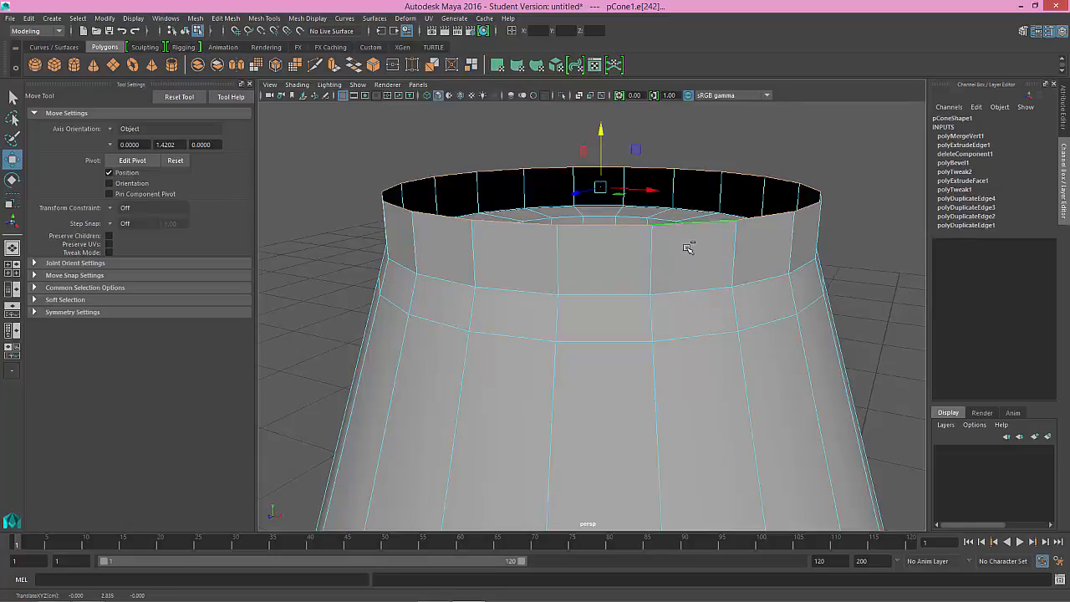
# Step: Select the ring of raised faces standing above the top rim and delete it
pyautogui.rightClick(687, 249)
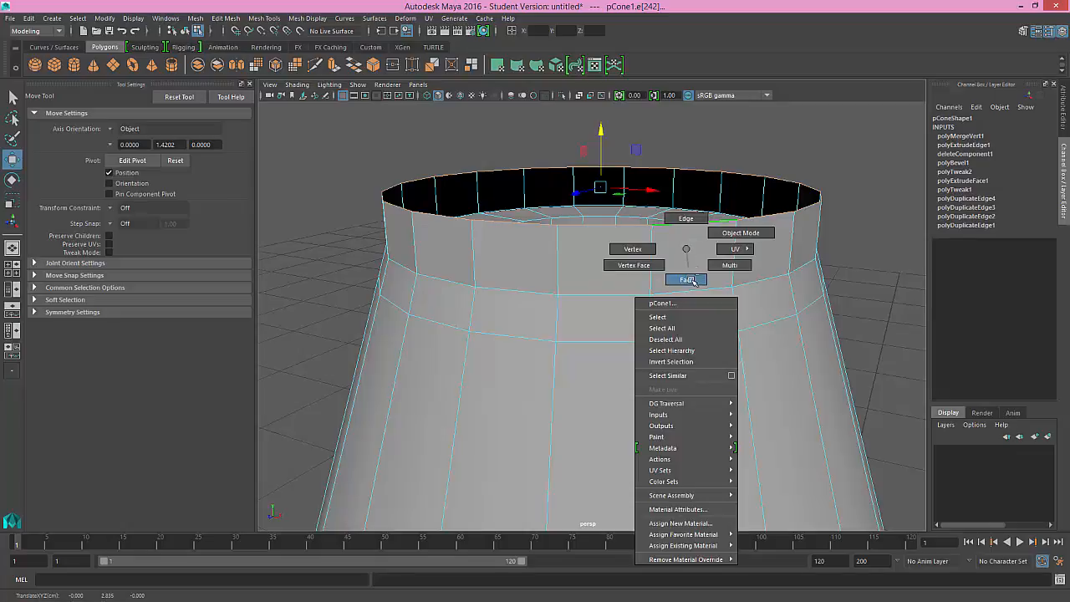
pyautogui.click(693, 280)
pyautogui.click(692, 261)
pyautogui.doubleClick(616, 260)
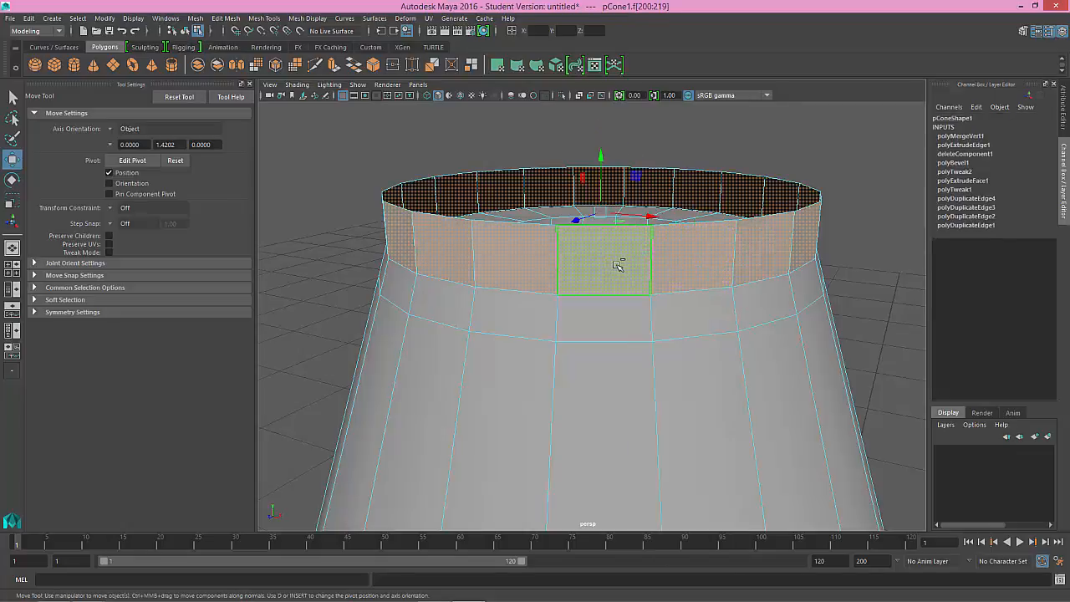
pyautogui.press('Delete')
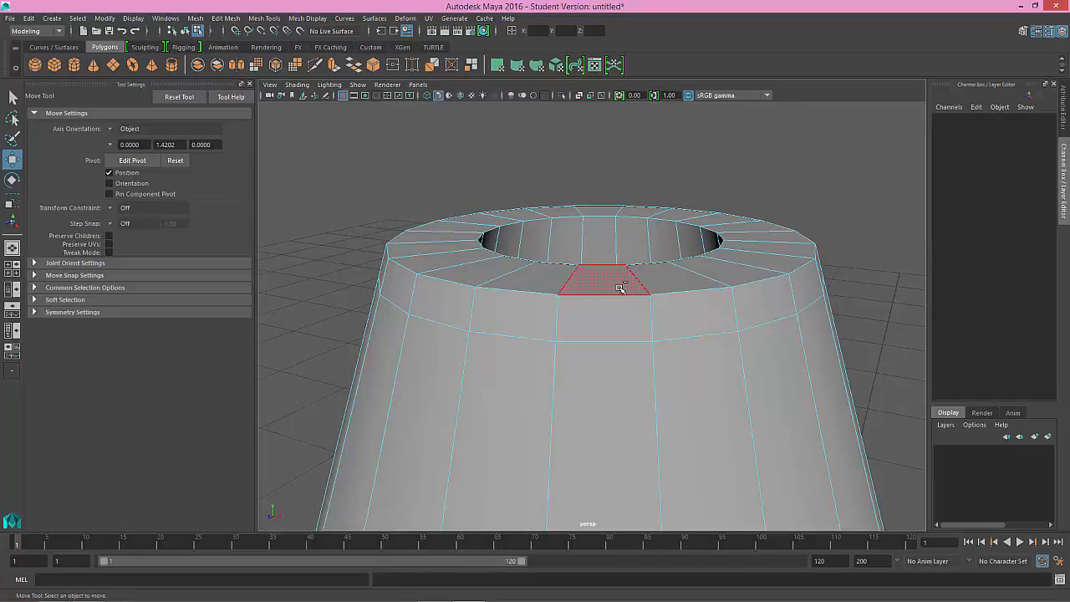
# Step: Display the repaired cone in smooth mesh preview and switch from face selection back to object mode
pyautogui.scroll(5, 599, 308)
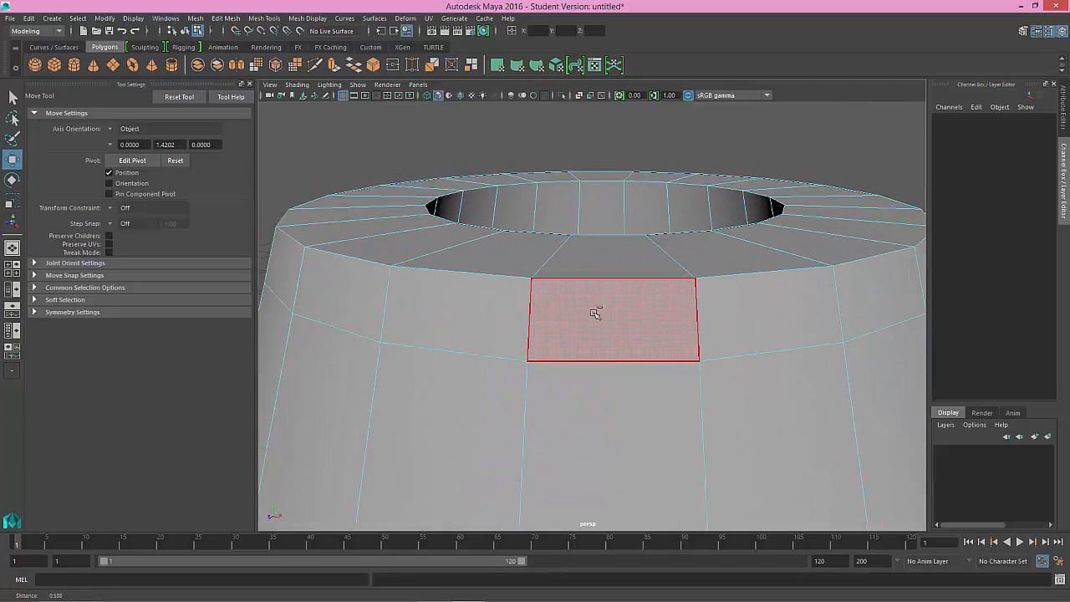
pyautogui.scroll(-2, 596, 313)
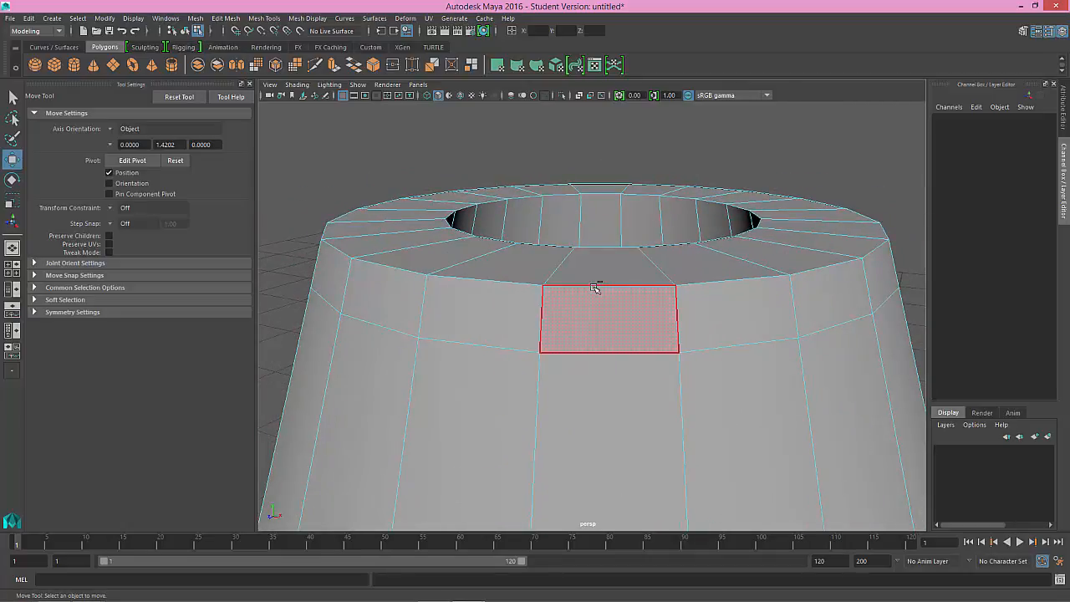
pyautogui.press('3')
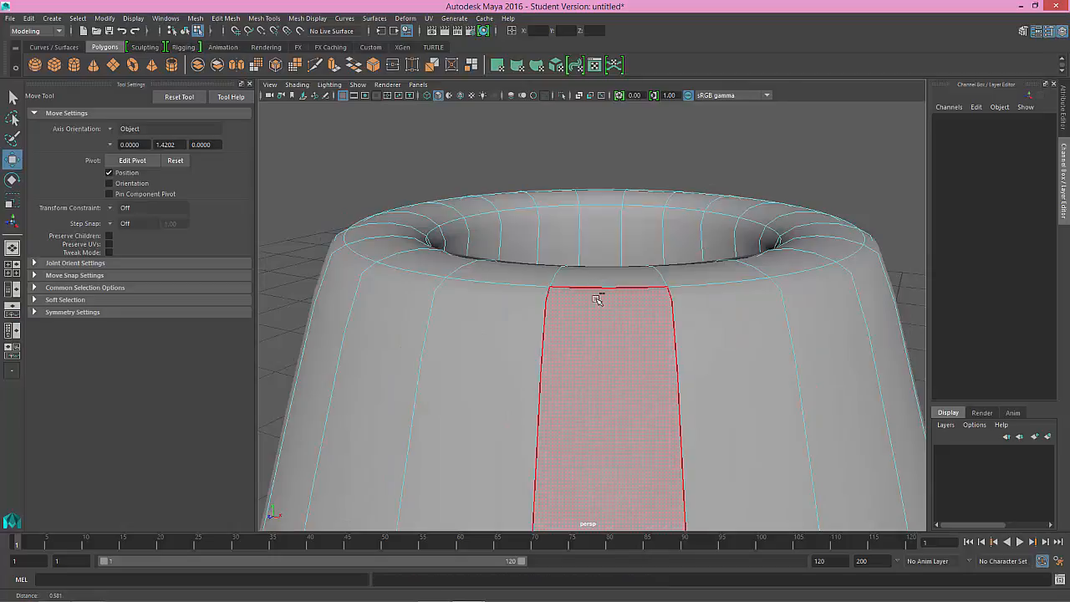
pyautogui.scroll(-8, 595, 294)
pyautogui.keyDown('alt'); pyautogui.moveTo(583, 291); pyautogui.dragTo(526, 296); pyautogui.keyUp('alt')
pyautogui.keyDown('alt'); pyautogui.moveTo(526, 296); pyautogui.dragTo(433, 235, button='right'); pyautogui.keyUp('alt')
pyautogui.keyDown('alt'); pyautogui.moveTo(591, 349); pyautogui.dragTo(579, 285, button='middle'); pyautogui.keyUp('alt')
pyautogui.keyDown('alt'); pyautogui.moveTo(578, 285); pyautogui.dragTo(482, 234, button='right'); pyautogui.keyUp('alt')
pyautogui.keyDown('alt'); pyautogui.moveTo(482, 234); pyautogui.dragTo(576, 270); pyautogui.keyUp('alt')
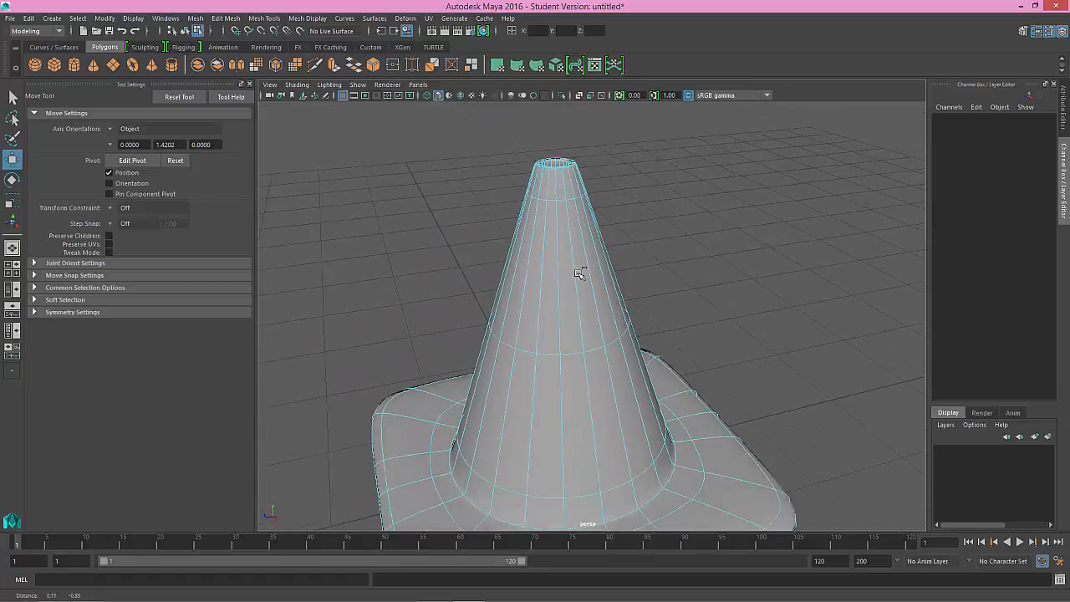
pyautogui.moveTo(724, 280); pyautogui.dragTo(763, 270, button='right')
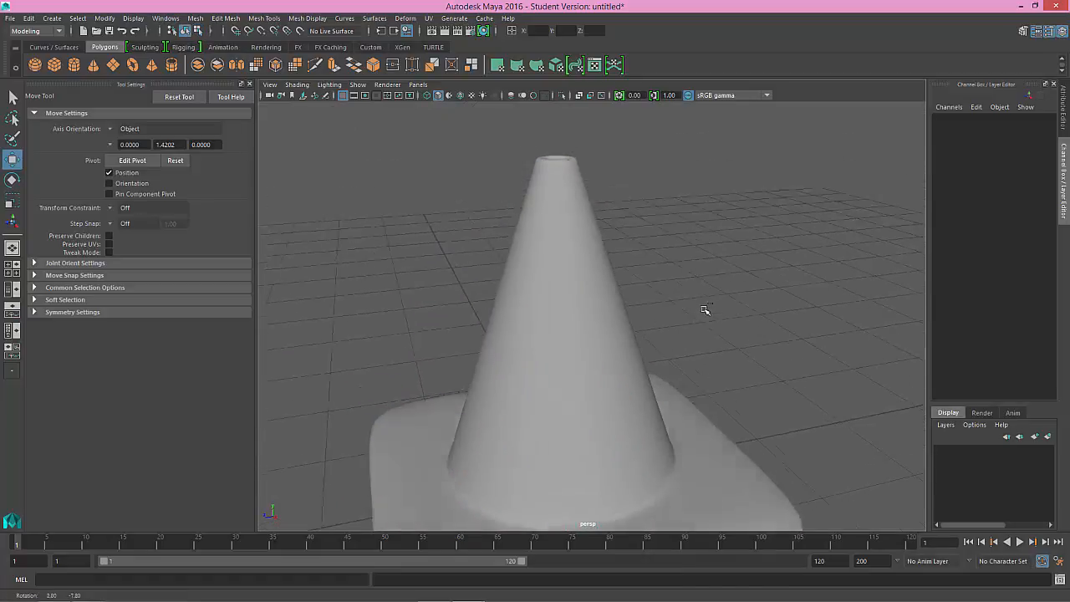
# Step: Examine the smoothed cone from several angles, checking the hollow underside with its feet and the overall shape
pyautogui.keyDown('alt'); pyautogui.moveTo(712, 317); pyautogui.dragTo(546, 307, button='right'); pyautogui.keyUp('alt')
pyautogui.keyDown('alt'); pyautogui.moveTo(610, 378); pyautogui.dragTo(693, 345); pyautogui.keyUp('alt')
pyautogui.scroll(4, 603, 357)
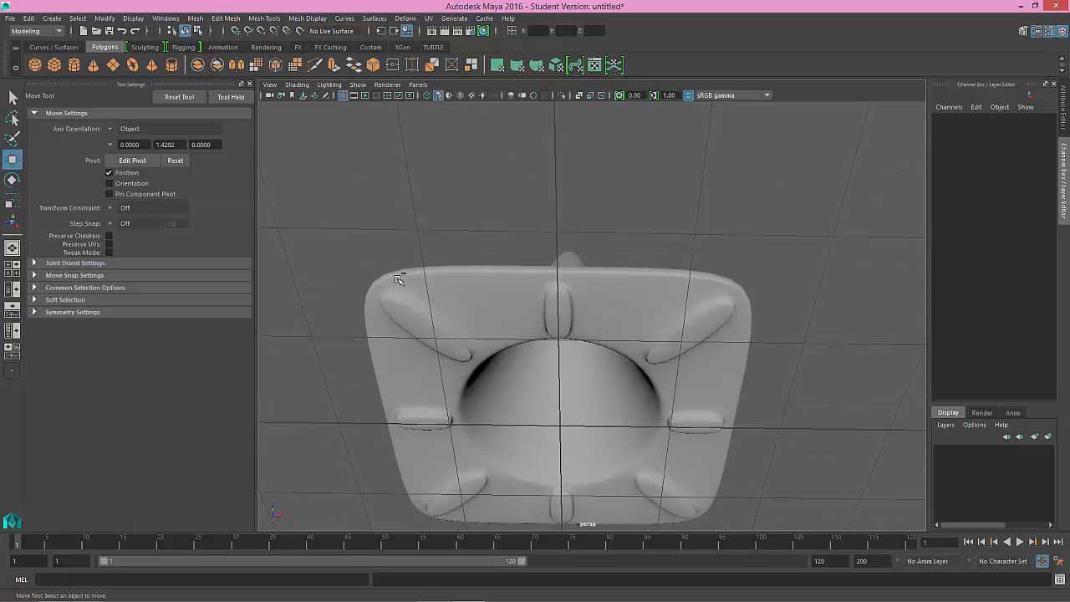
pyautogui.moveTo(540, 368)
pyautogui.keyDown('alt'); pyautogui.mouseDown()
pyautogui.moveTo(530, 382)
pyautogui.moveTo(549, 365)
pyautogui.mouseUp(); pyautogui.keyUp('alt')
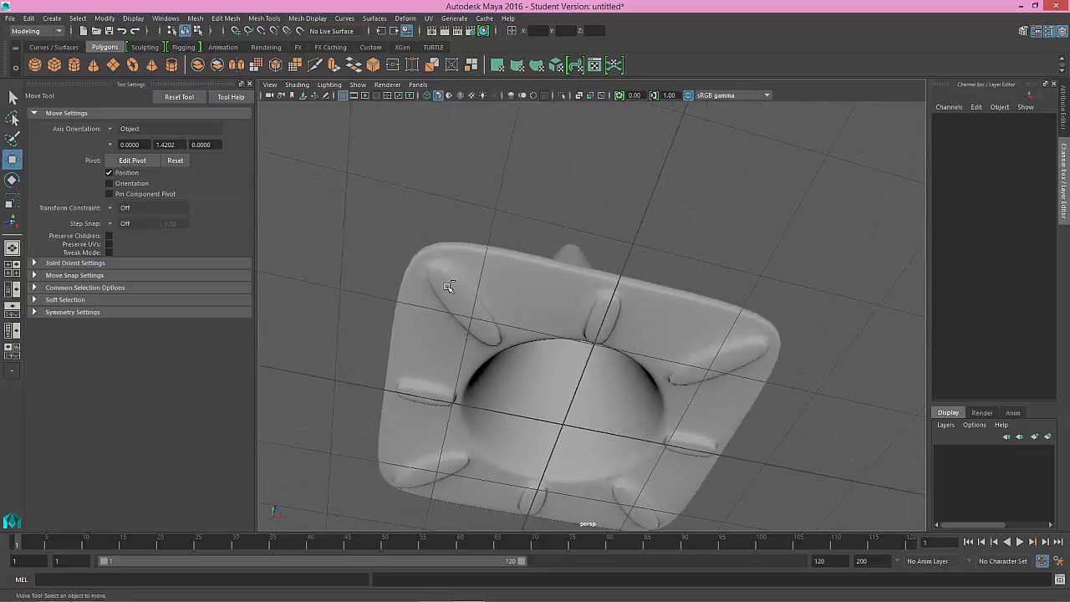
pyautogui.keyDown('alt'); pyautogui.moveTo(589, 312); pyautogui.dragTo(623, 351); pyautogui.keyUp('alt')
pyautogui.click(602, 329)
pyautogui.click(661, 343)
pyautogui.keyDown('alt'); pyautogui.moveTo(623, 351); pyautogui.dragTo(615, 323, button='right'); pyautogui.keyUp('alt')
pyautogui.keyDown('alt'); pyautogui.moveTo(607, 324); pyautogui.dragTo(567, 322, button='middle'); pyautogui.keyUp('alt')
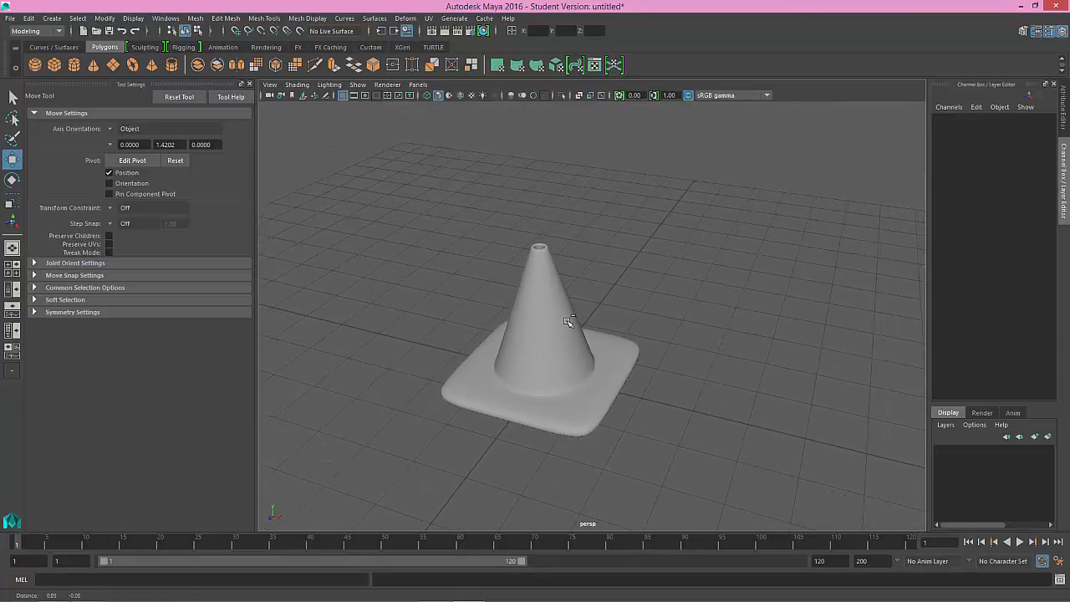